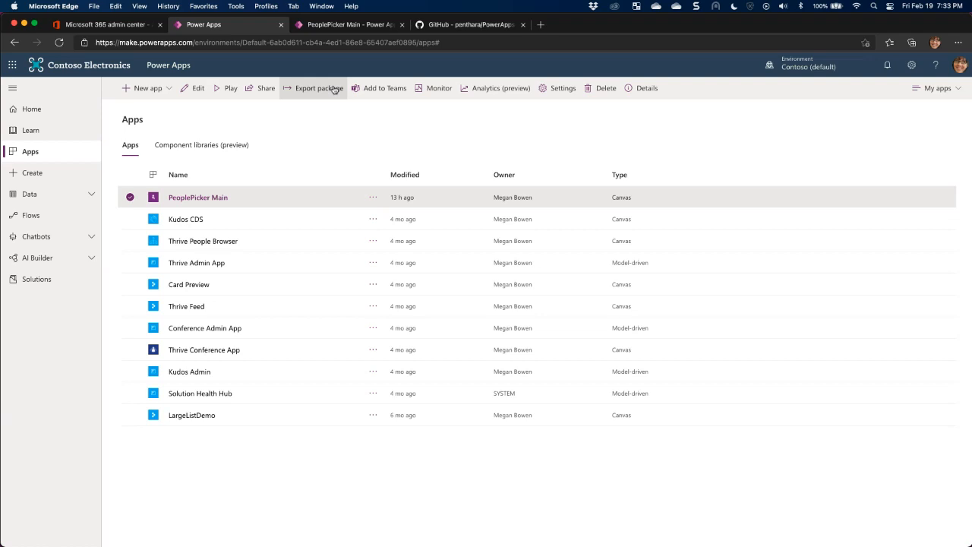
# Close the PeoplePicker Main browser tab, place the GitHub repository tab ahead of the Power Apps tab, and return to the apps list.
pyautogui.click(540, 25)
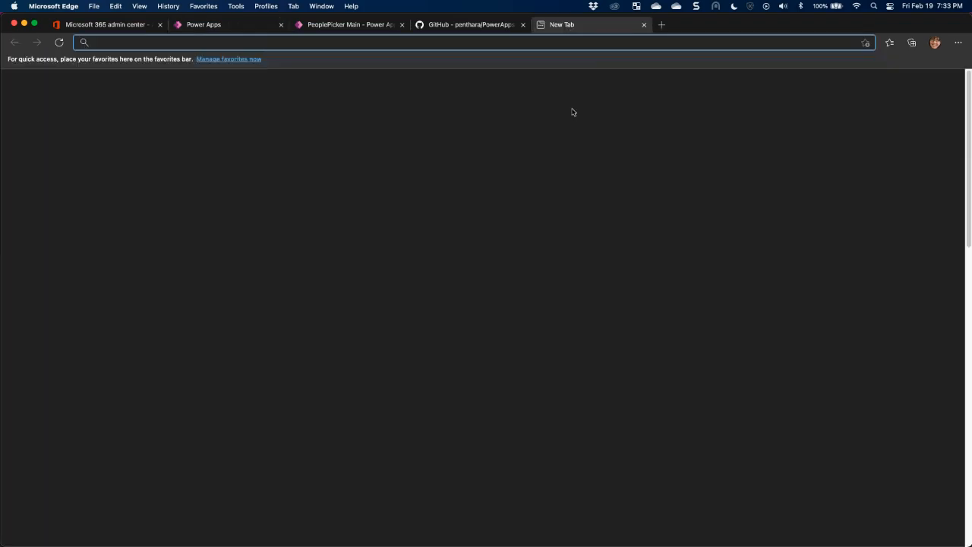
pyautogui.moveTo(564, 25); pyautogui.dragTo(971, 114)
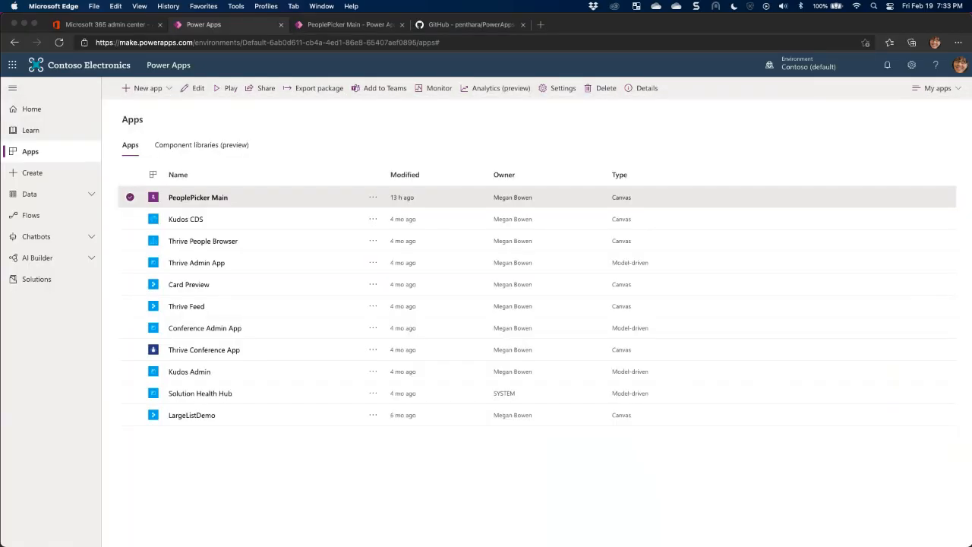
pyautogui.click(367, 25)
pyautogui.click(402, 25)
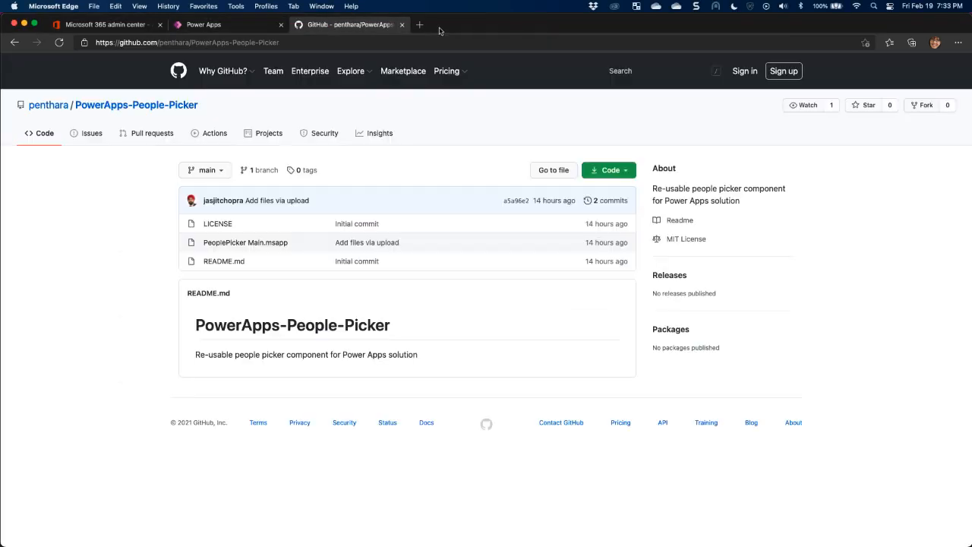
pyautogui.moveTo(335, 28); pyautogui.dragTo(240, 27)
pyautogui.click(325, 27)
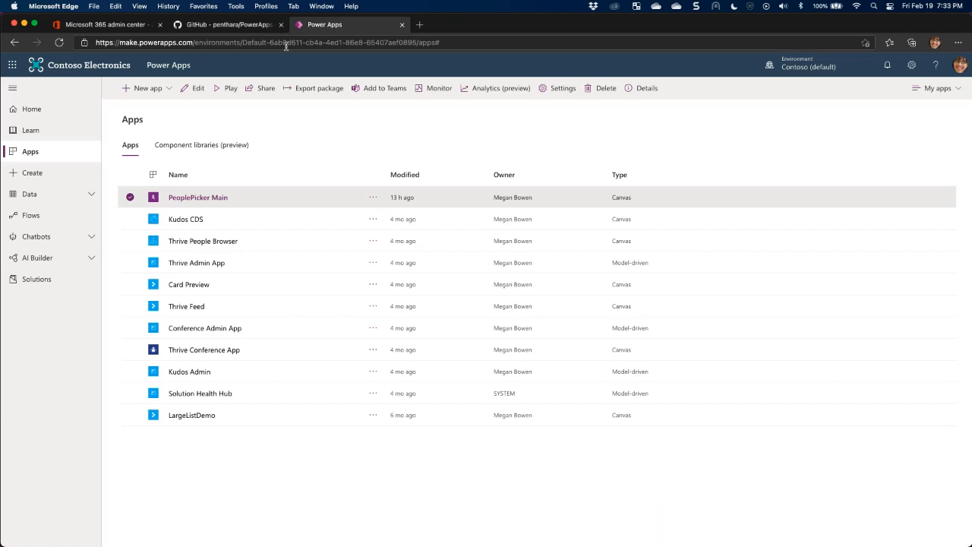
# Run the PeoplePicker Main app, search its people picker for "a" and look through the matching users.
pyautogui.click(196, 199)
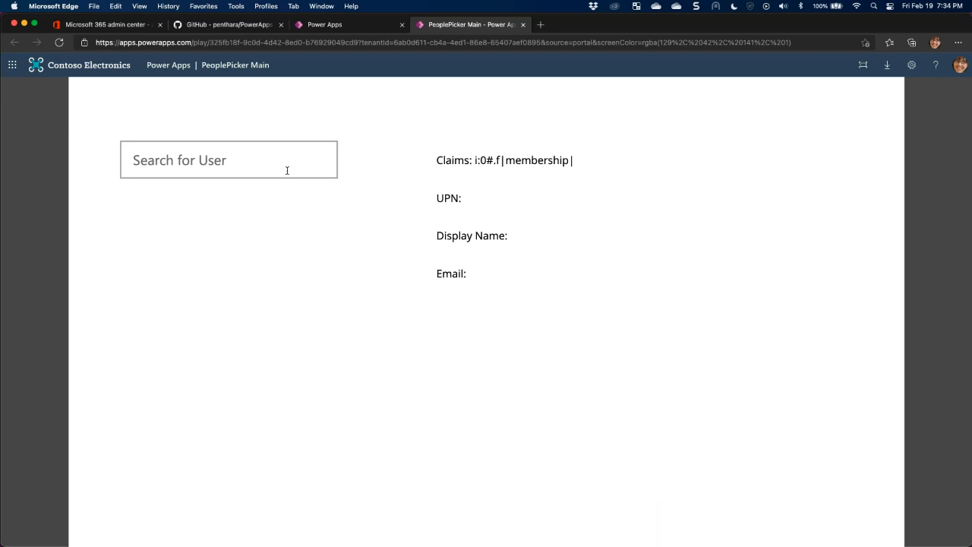
pyautogui.click(287, 170)
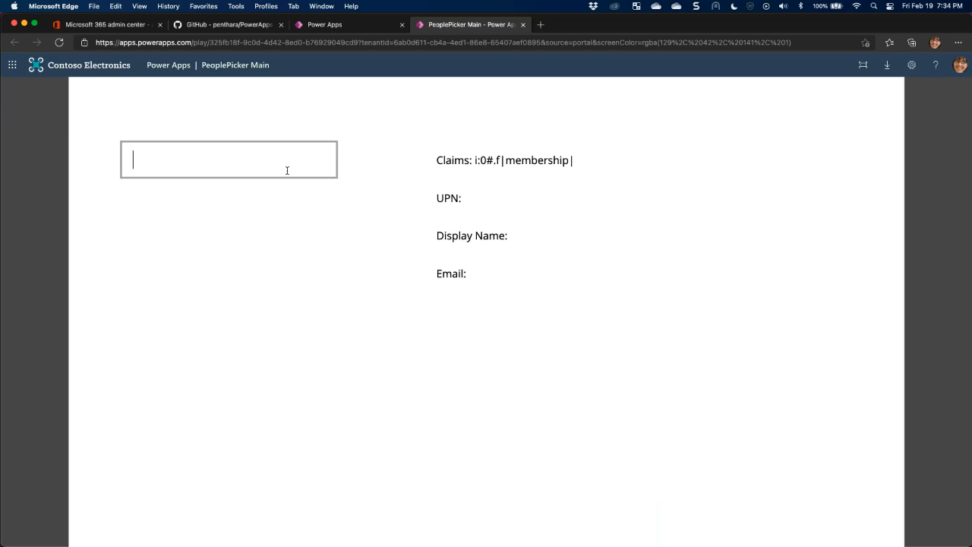
pyautogui.write('a')
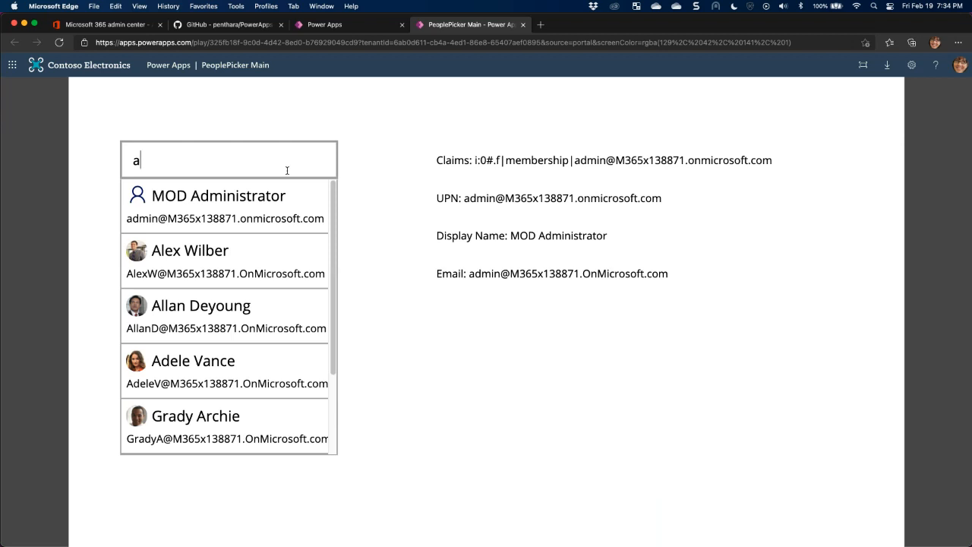
pyautogui.scroll(-2, 269, 245)
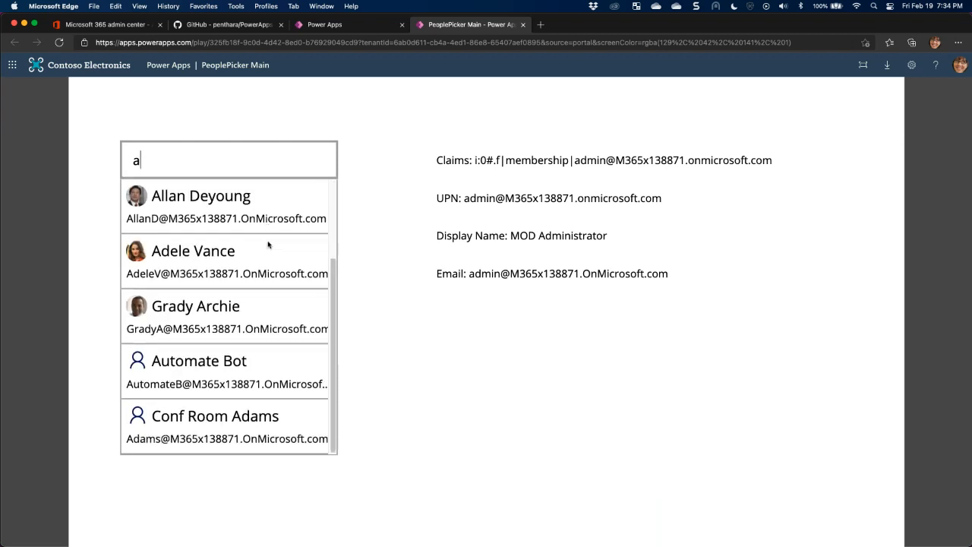
pyautogui.scroll(2, 269, 245)
pyautogui.scroll(-2, 268, 244)
pyautogui.scroll(2, 268, 244)
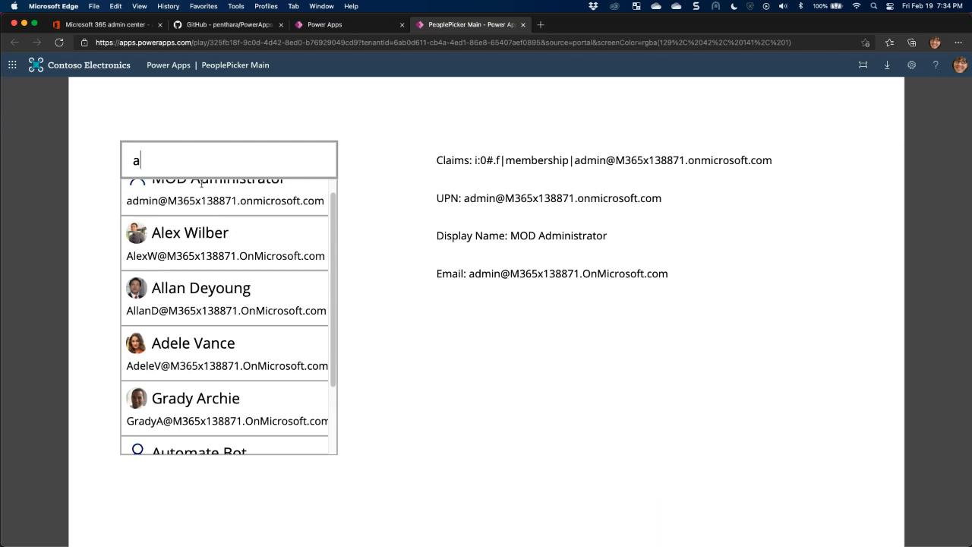
# Replace the people picker search with "gr" and select the second matching user.
pyautogui.moveTo(142, 160); pyautogui.dragTo(121, 161)
pyautogui.write('g')
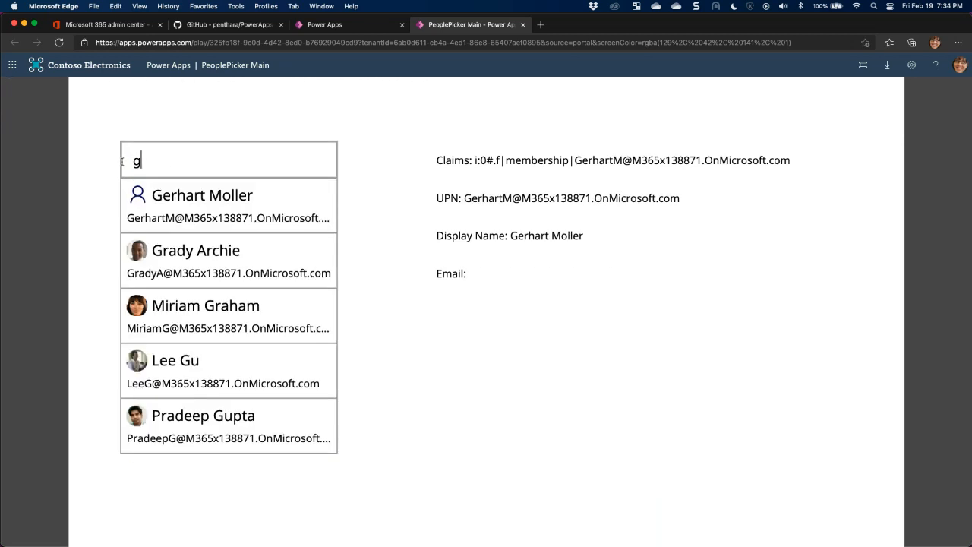
pyautogui.write('r')
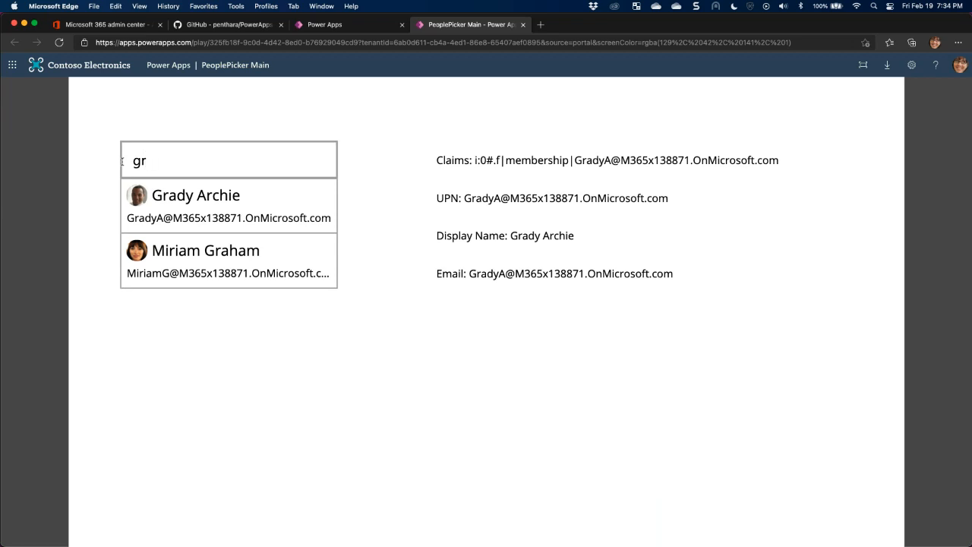
pyautogui.click(192, 251)
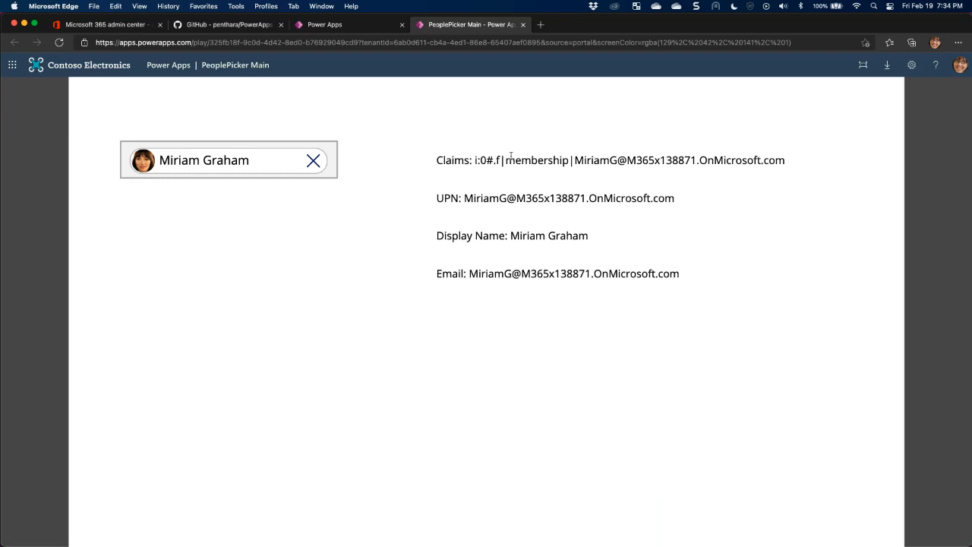
# Examine the selected user's Claims, UPN, Display Name and Email values.
pyautogui.tripleClick(438, 160)
pyautogui.moveTo(456, 207); pyautogui.dragTo(515, 282)
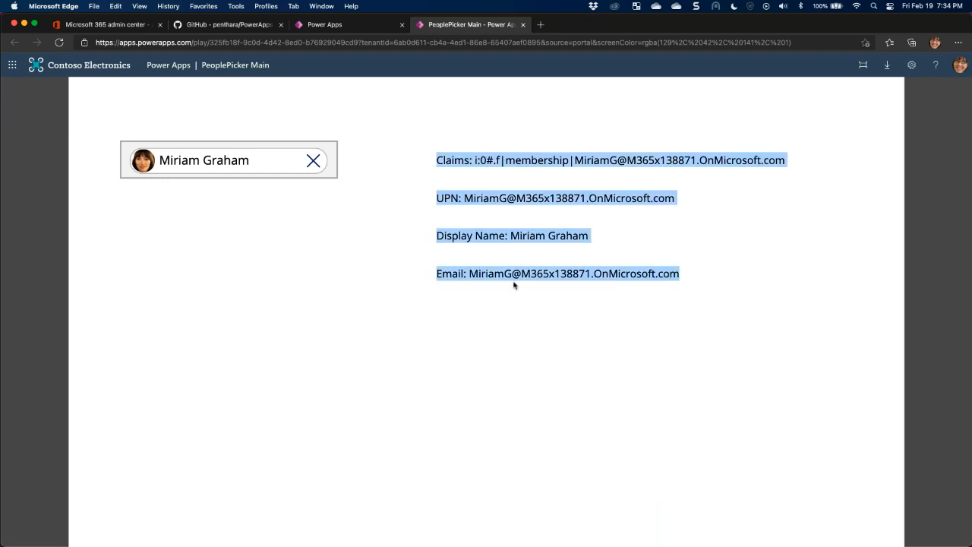
pyautogui.click(685, 278)
pyautogui.moveTo(685, 279); pyautogui.dragTo(425, 157)
pyautogui.click(445, 161)
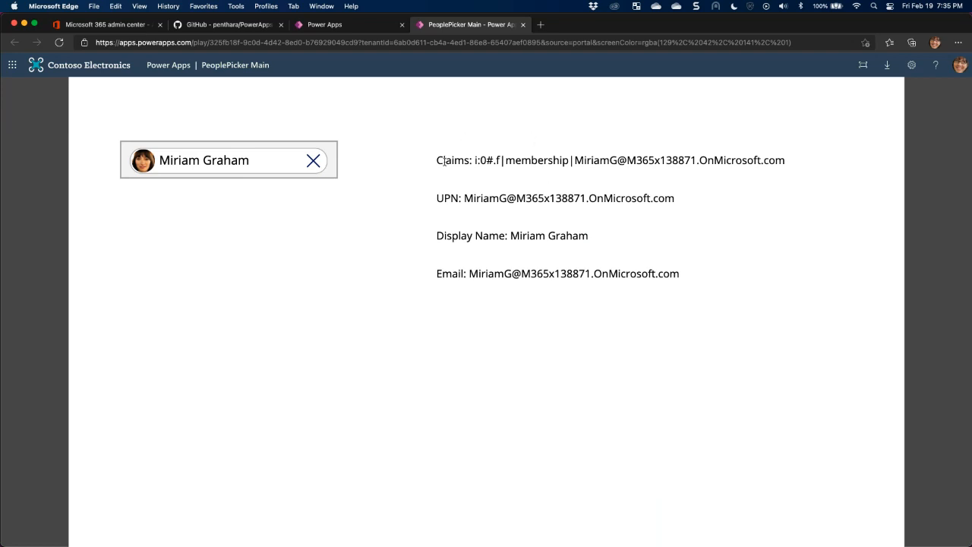
# Examine the "i:0#.f|membership|" prefix and the address in the Claims value, and clear the selected user from the picker.
pyautogui.moveTo(438, 160); pyautogui.dragTo(538, 160)
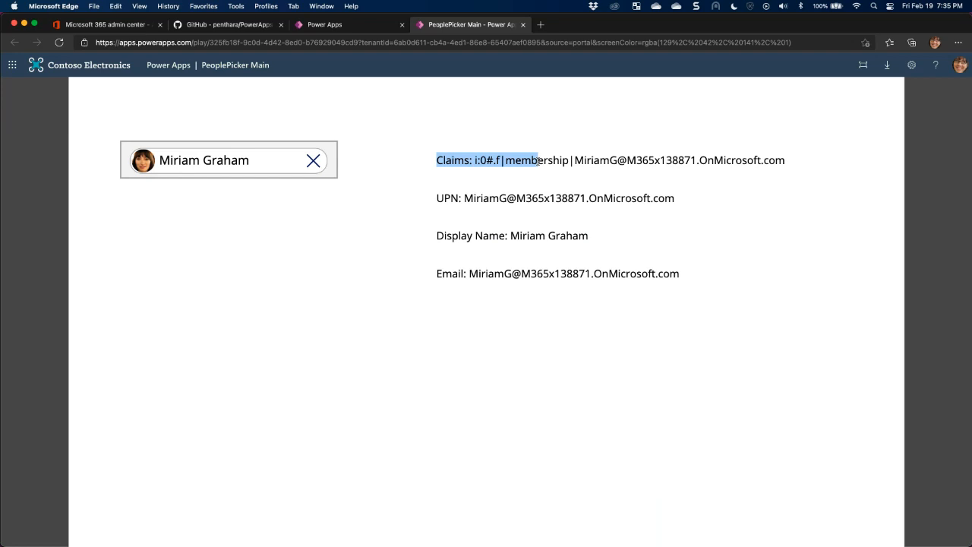
pyautogui.moveTo(474, 160); pyautogui.dragTo(785, 160)
pyautogui.click(583, 160)
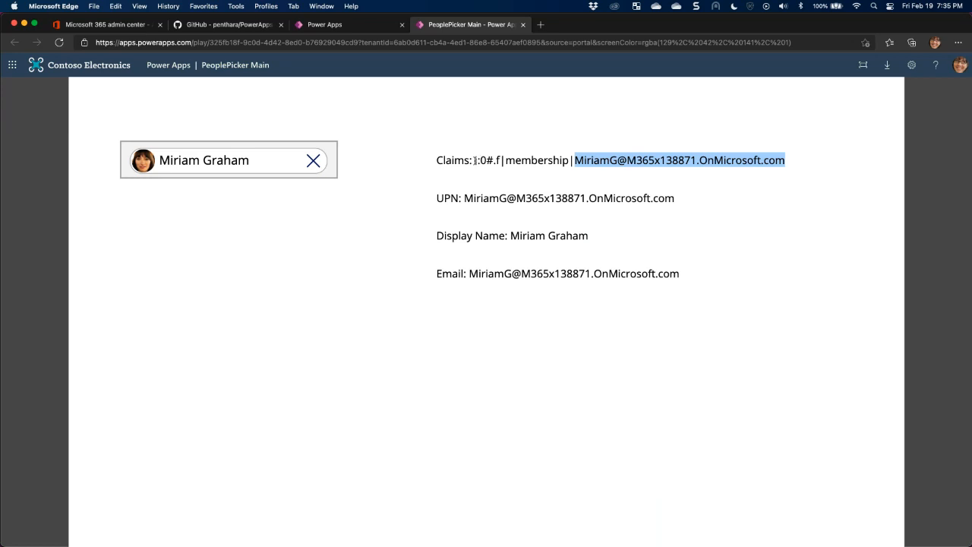
pyautogui.moveTo(474, 160); pyautogui.dragTo(575, 160)
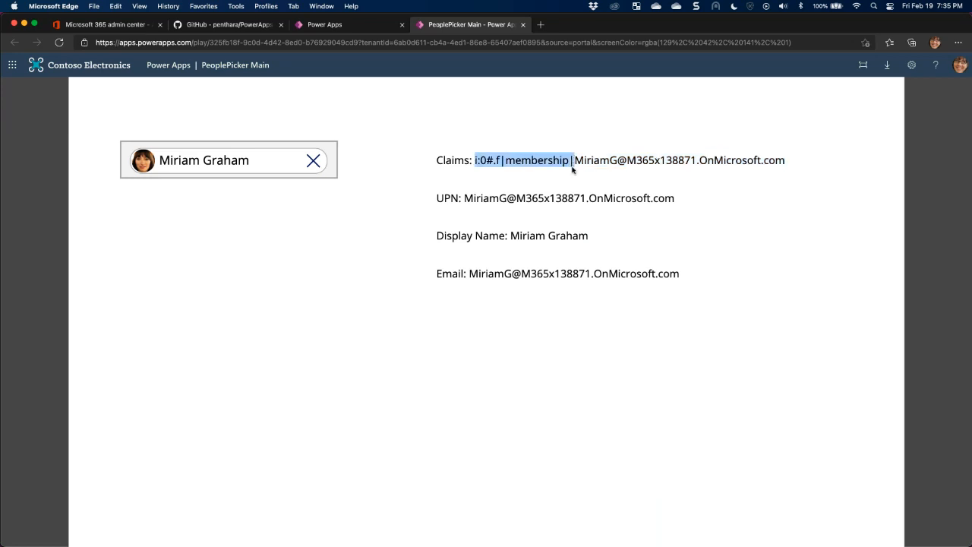
pyautogui.click(468, 159)
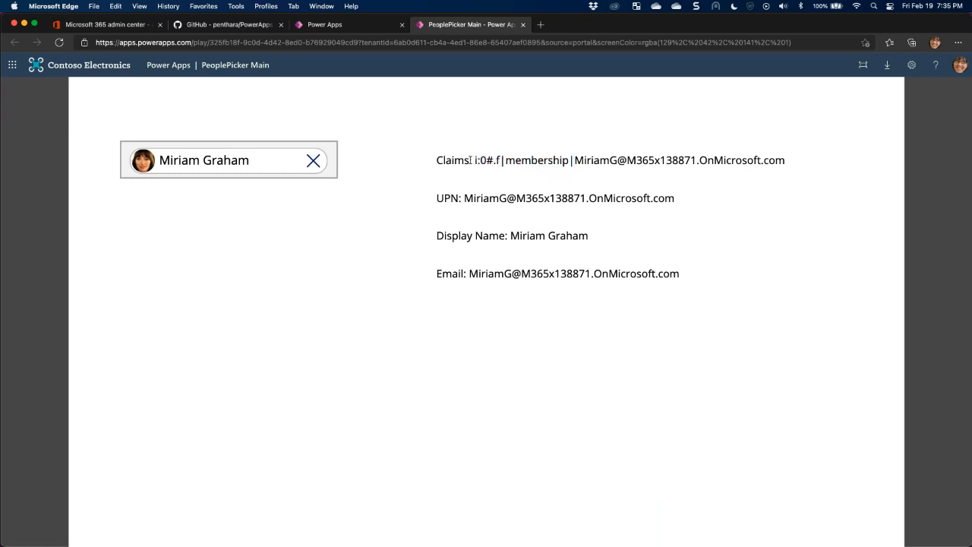
pyautogui.moveTo(475, 161); pyautogui.dragTo(574, 160)
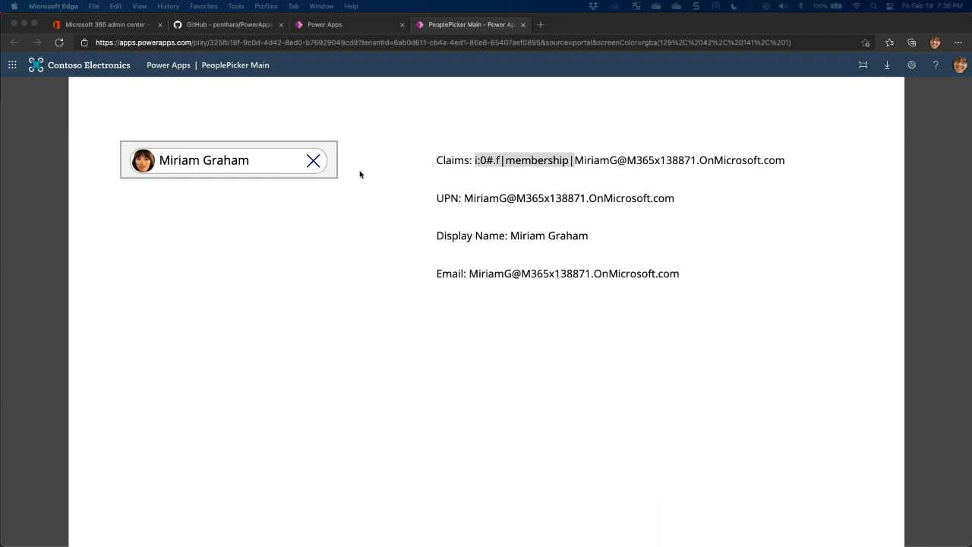
pyautogui.click(313, 160)
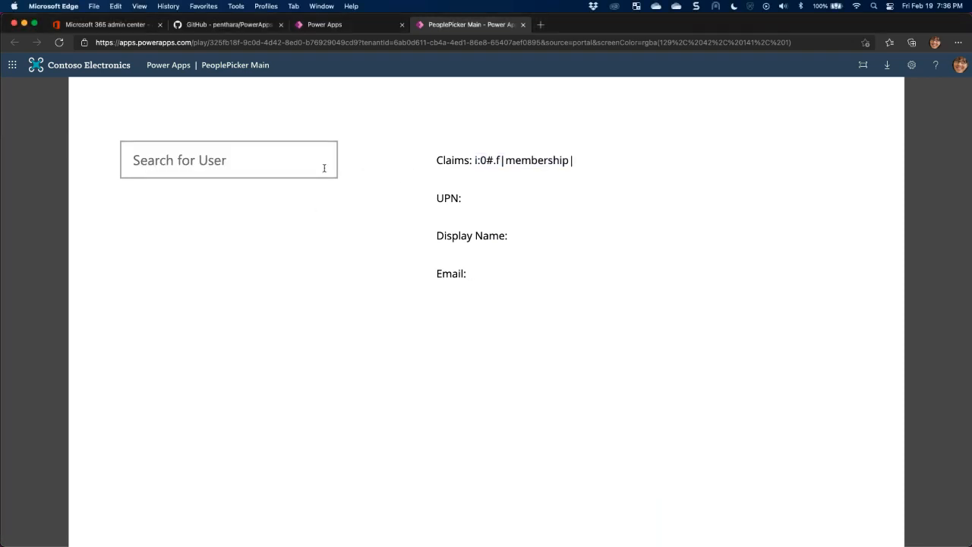
# Create a new blank canvas app with the tablet layout from the Power Apps apps list.
pyautogui.click(342, 25)
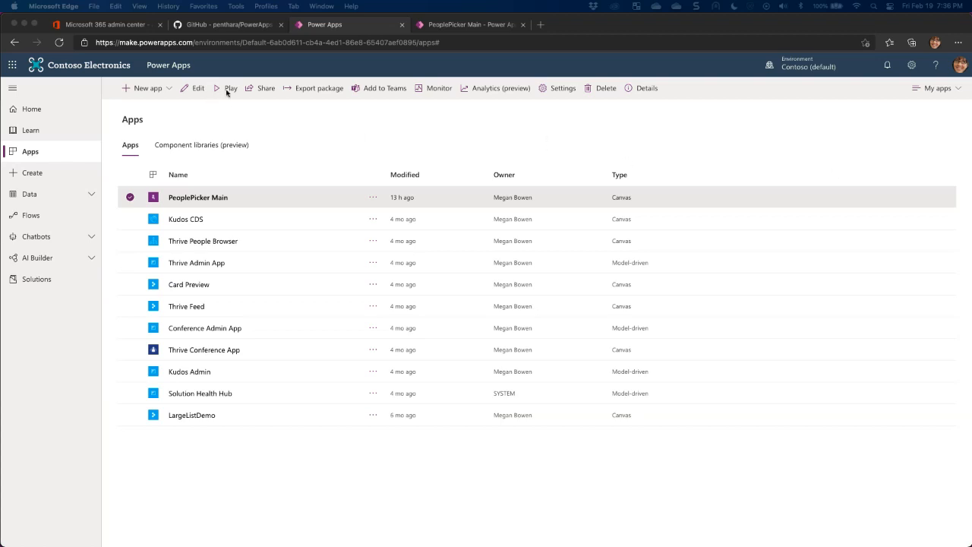
pyautogui.click(154, 92)
pyautogui.click(154, 92)
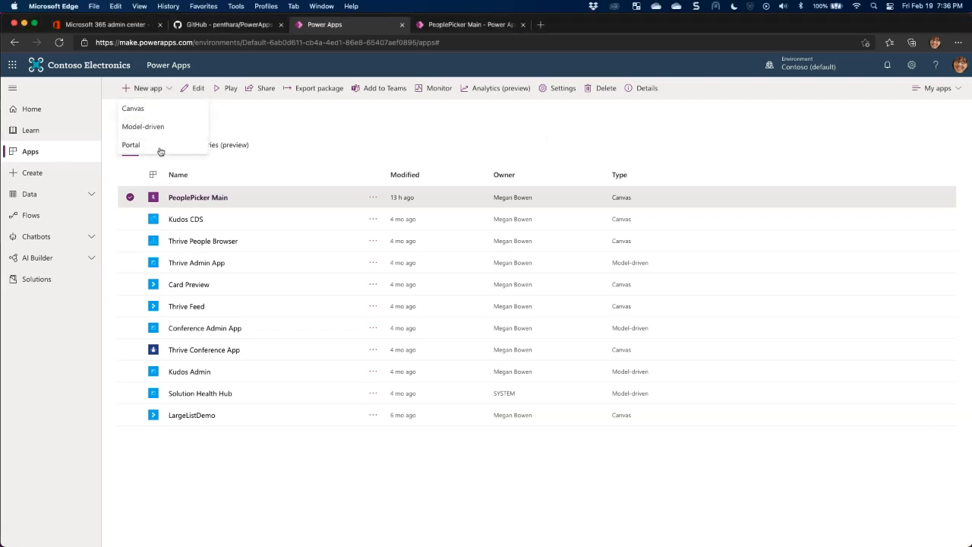
pyautogui.click(133, 109)
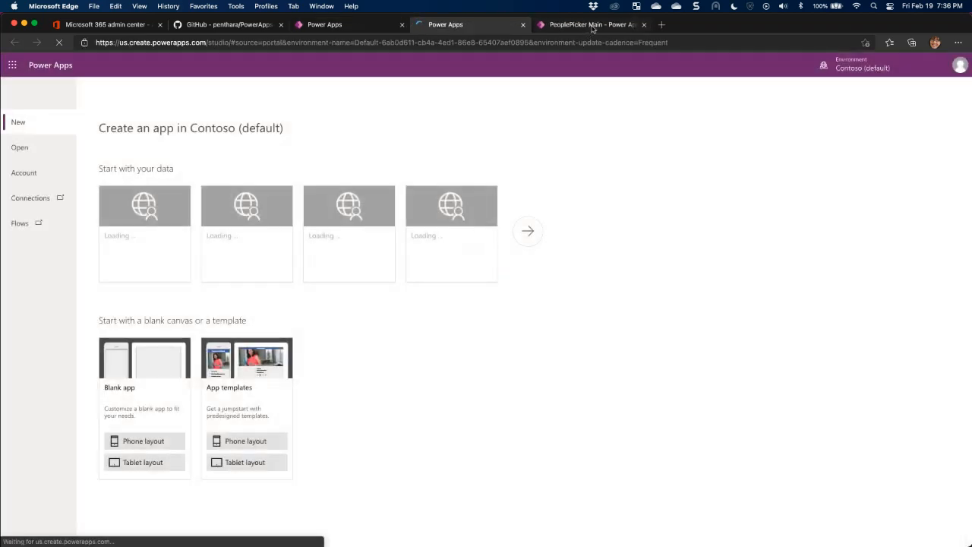
pyautogui.moveTo(595, 28); pyautogui.dragTo(459, 27)
pyautogui.click(554, 29)
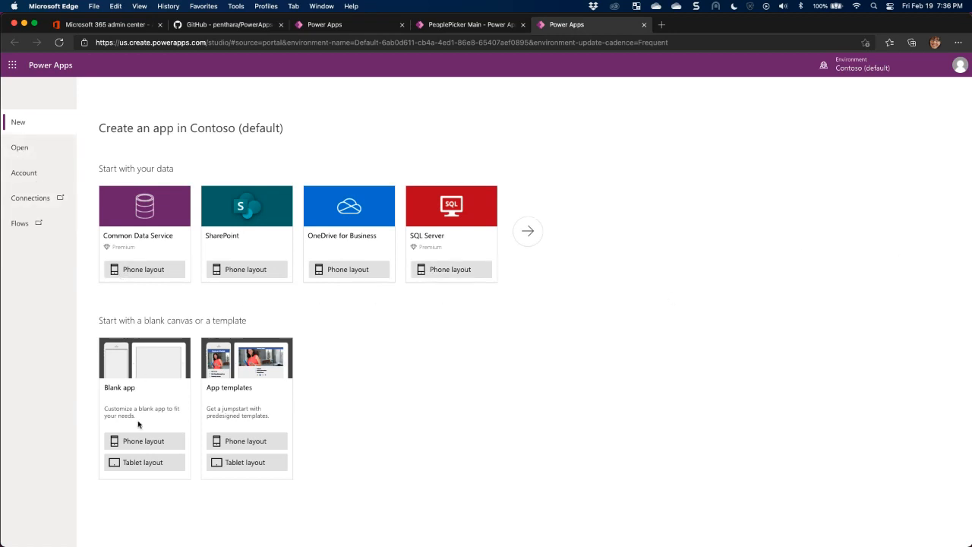
pyautogui.click(130, 463)
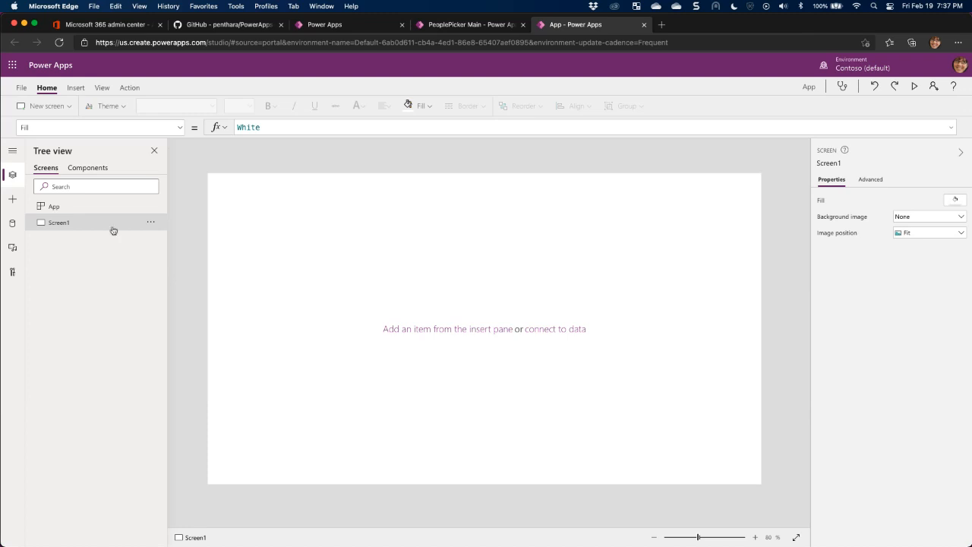
# Search the data sources for "office 365" and add the existing Office 365 Users connection to the new app.
pyautogui.click(12, 223)
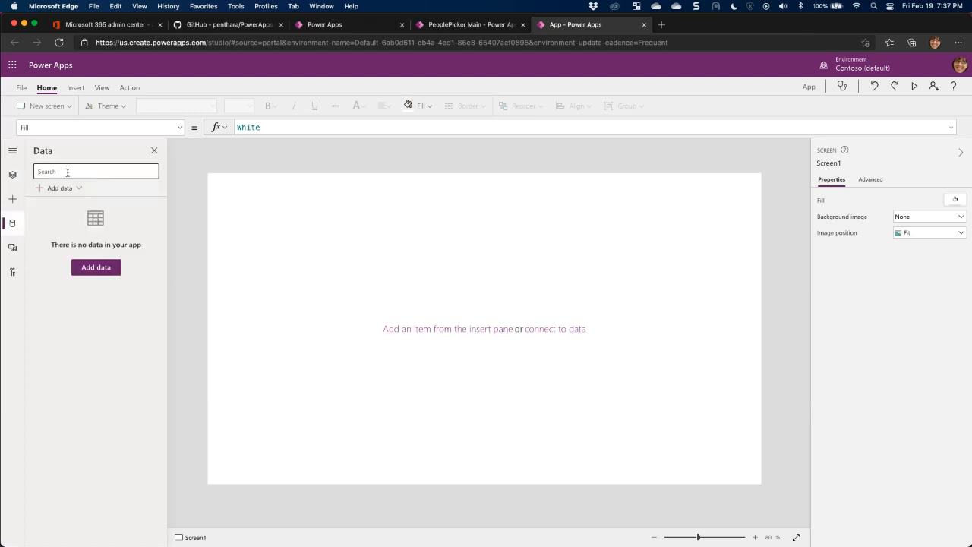
pyautogui.write('office ')
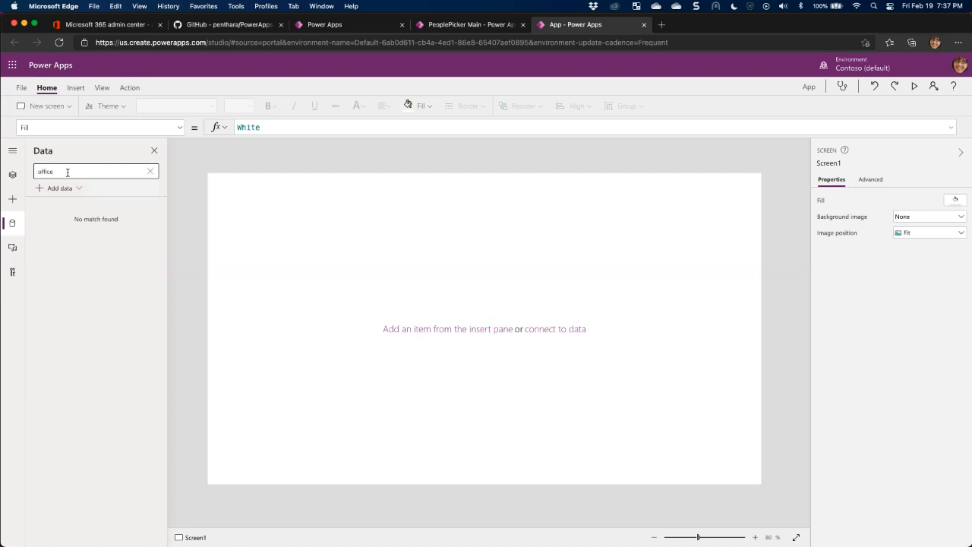
pyautogui.write('365')
pyautogui.click(59, 189)
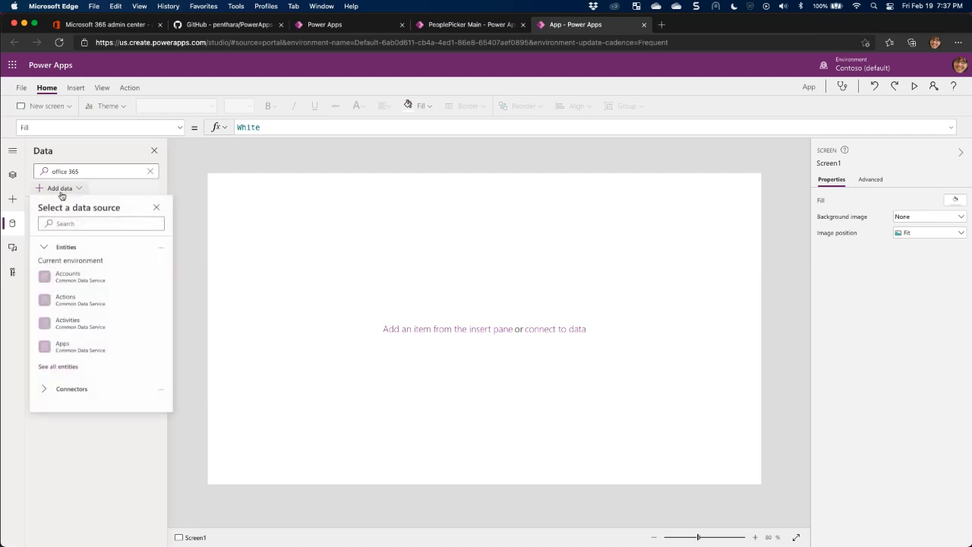
pyautogui.click(77, 224)
pyautogui.write('office 365')
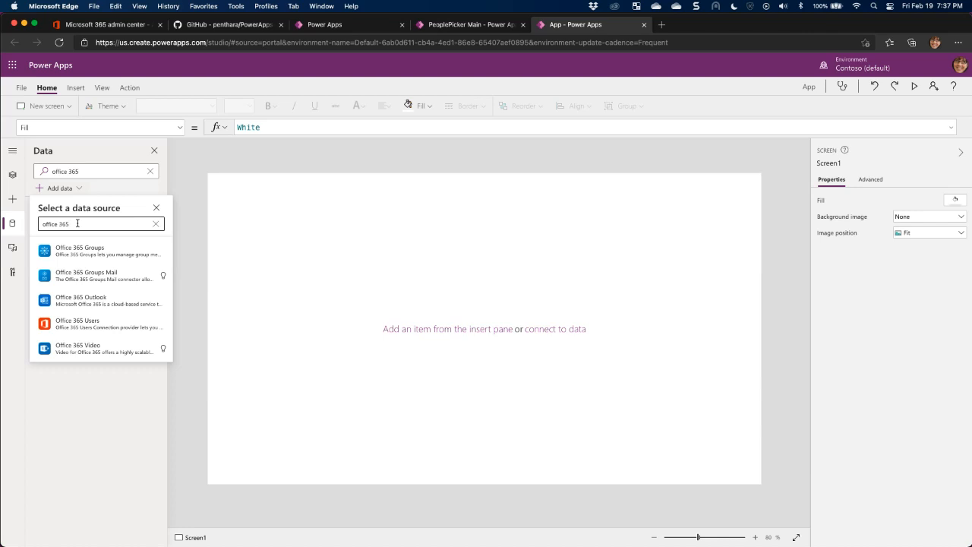
pyautogui.moveTo(80, 325)
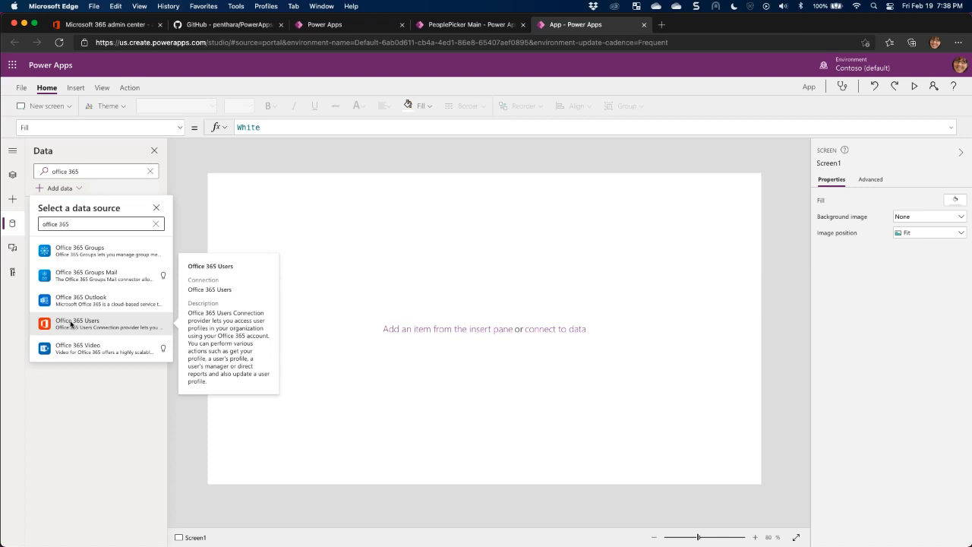
pyautogui.click(84, 319)
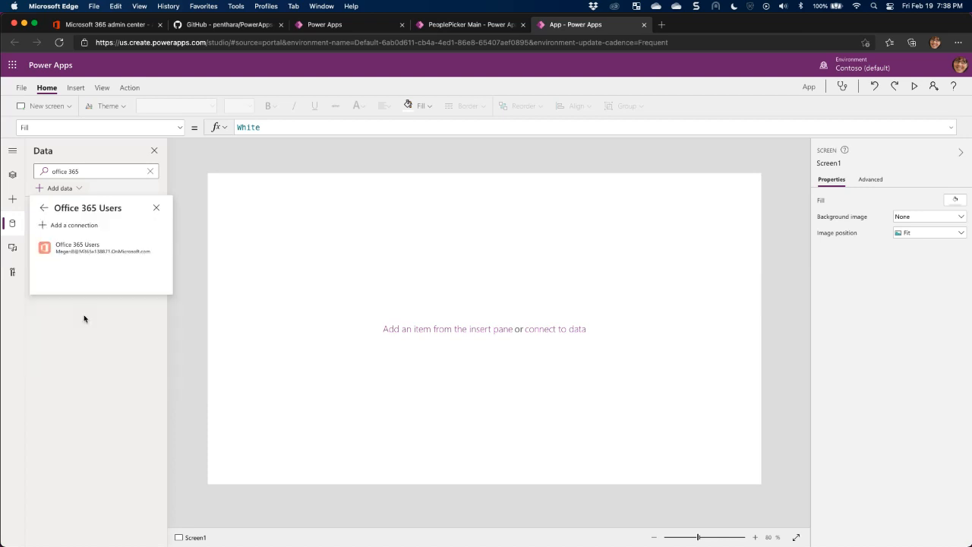
pyautogui.click(84, 249)
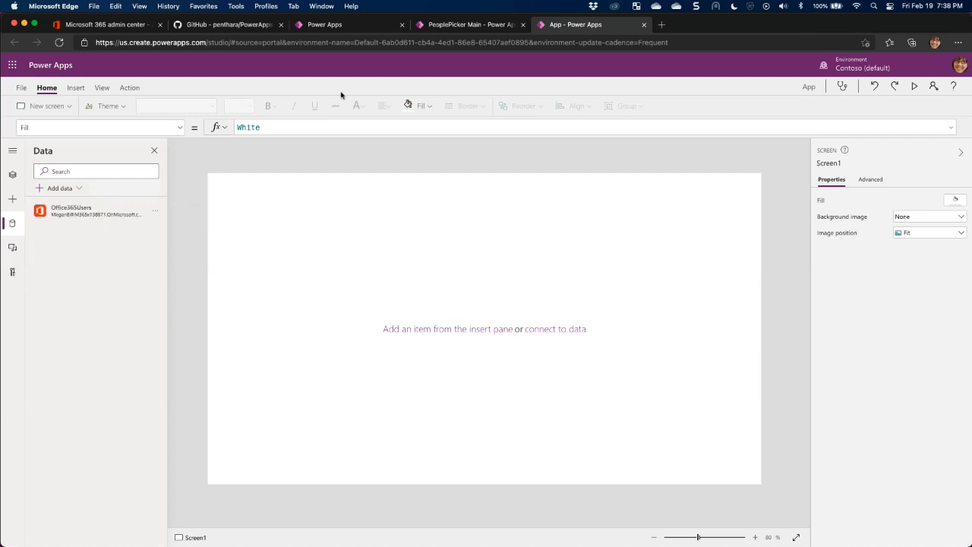
# Return to the running PeoplePicker Main app, search for users matching "a" and view the rest of the suggestions.
pyautogui.click(446, 22)
pyautogui.click(188, 147)
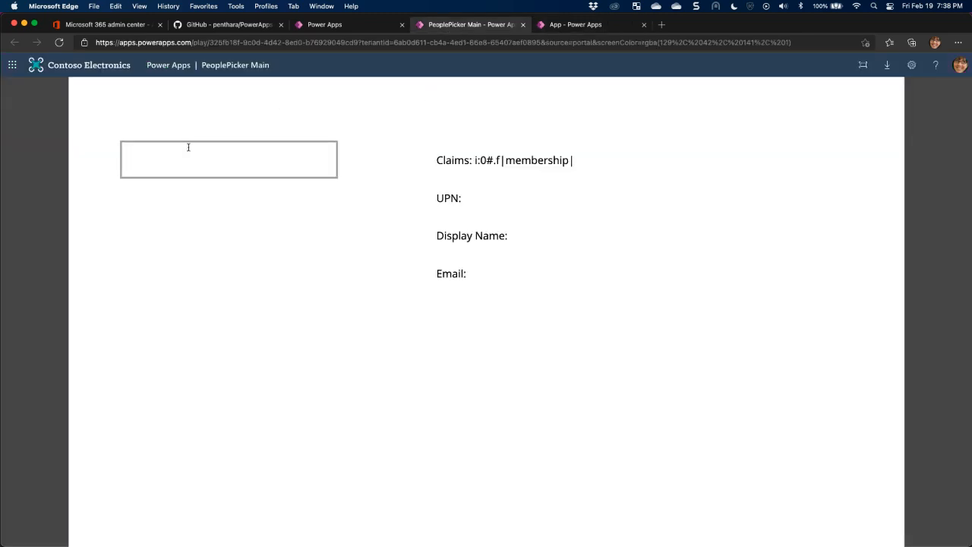
pyautogui.write('a')
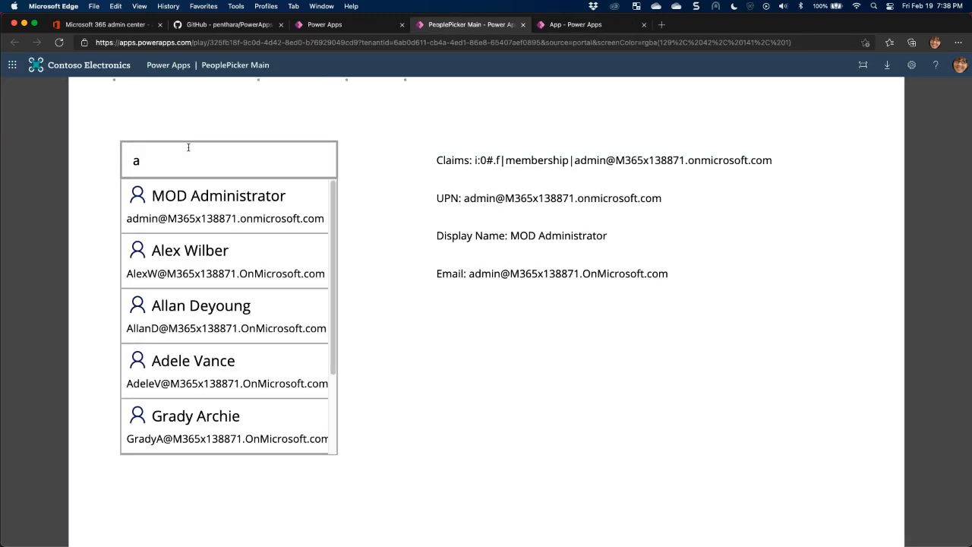
pyautogui.scroll(-3, 234, 306)
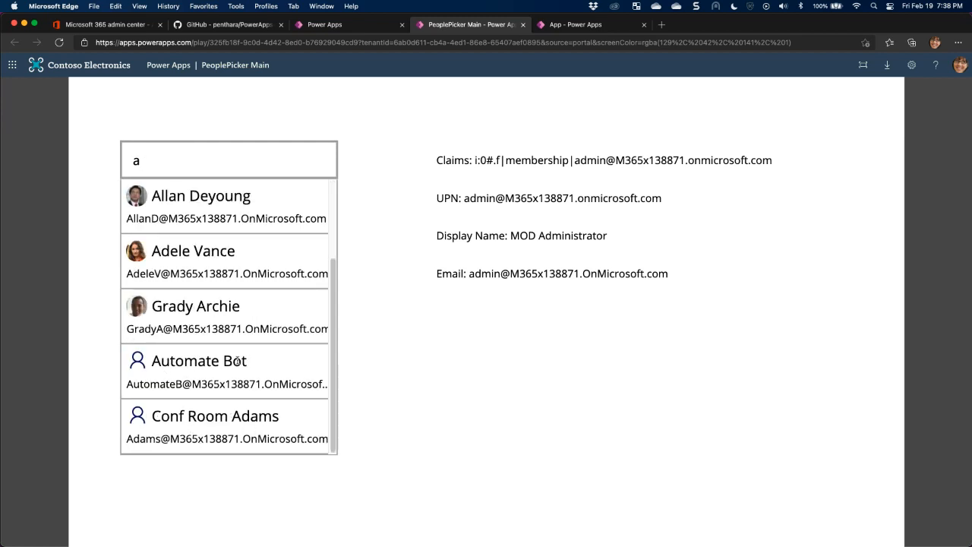
# Return to the new canvas app and view the connection details of its Office365Users data source.
pyautogui.scroll(3, 237, 360)
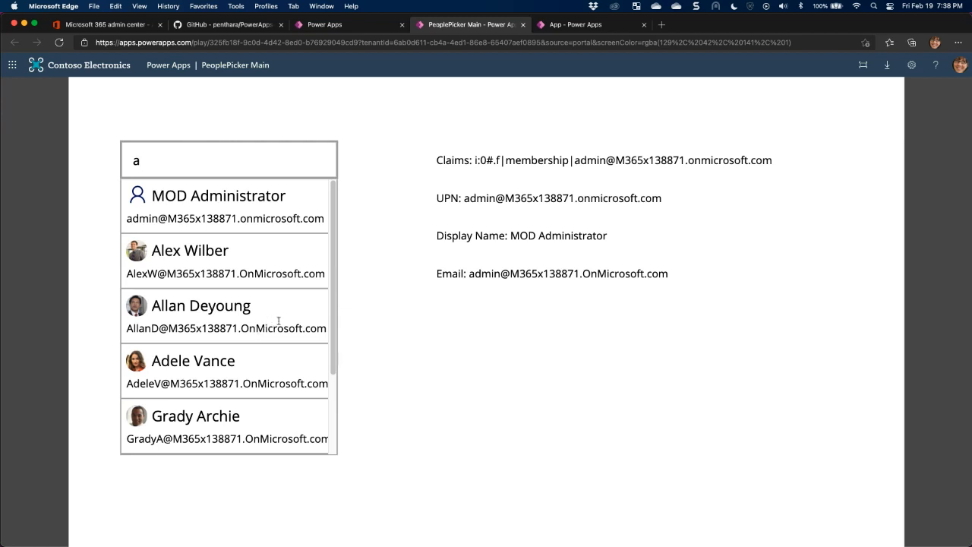
pyautogui.click(591, 28)
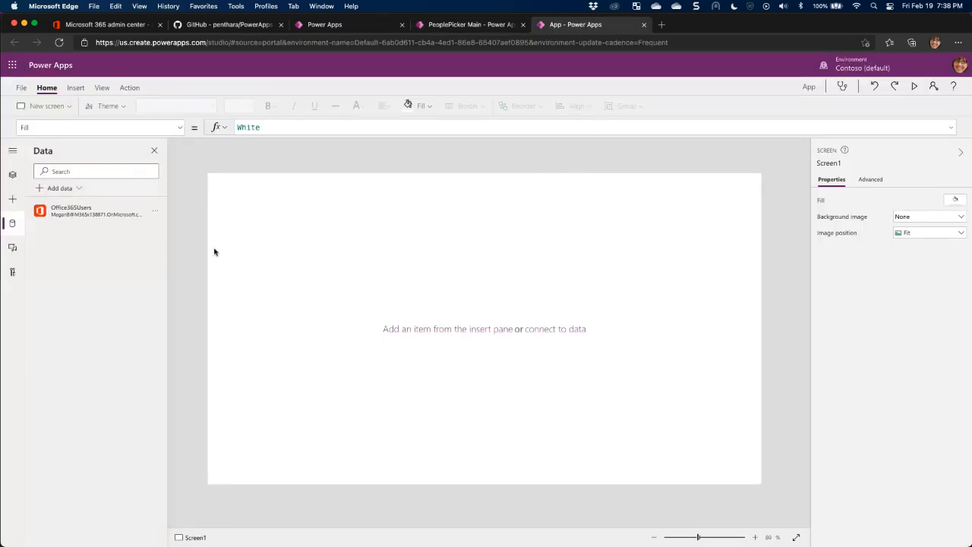
pyautogui.moveTo(89, 214)
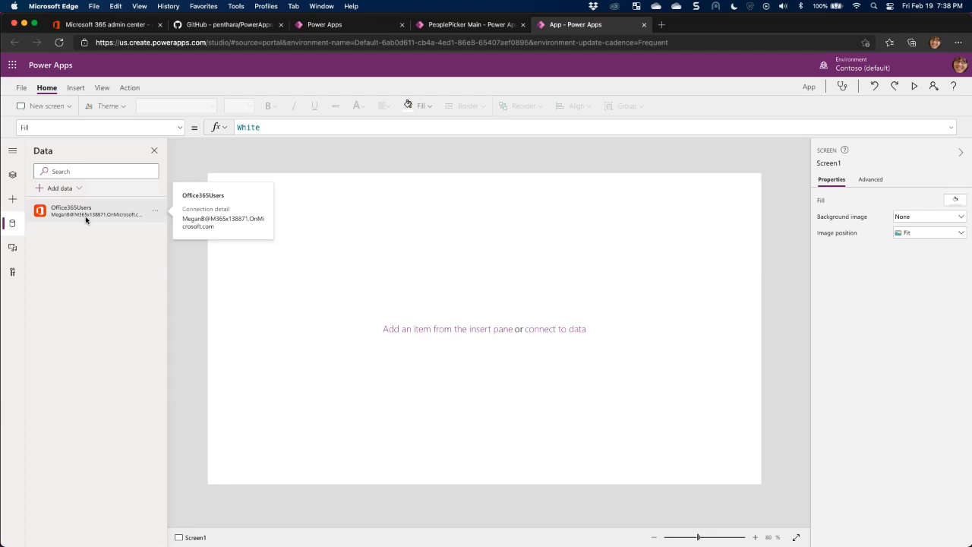
# Create a new component in the app and rename it PeoplePicker.
pyautogui.click(12, 174)
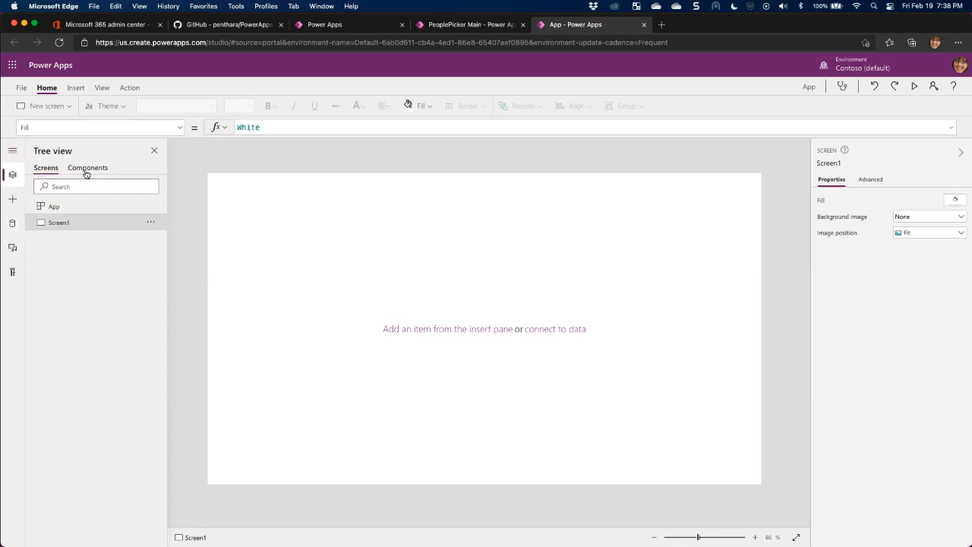
pyautogui.click(86, 169)
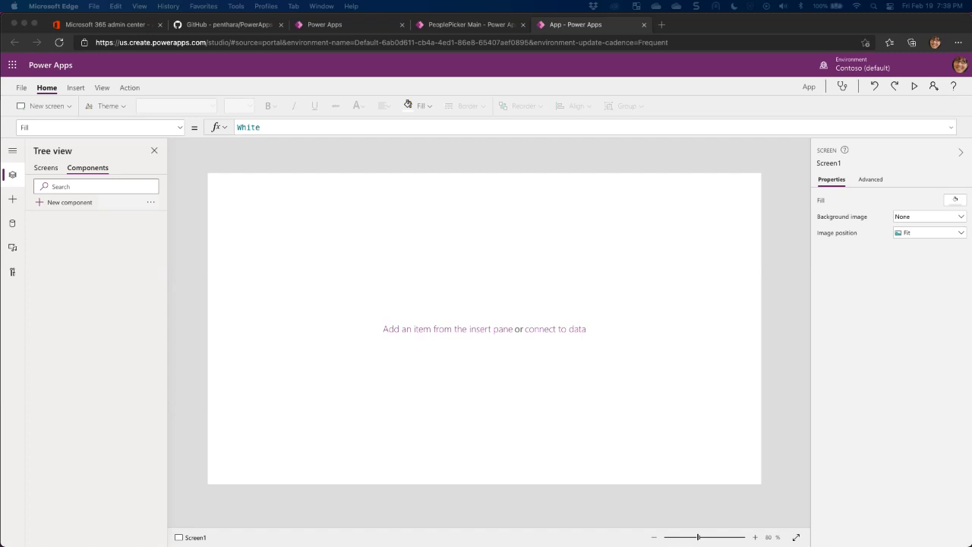
pyautogui.click(60, 204)
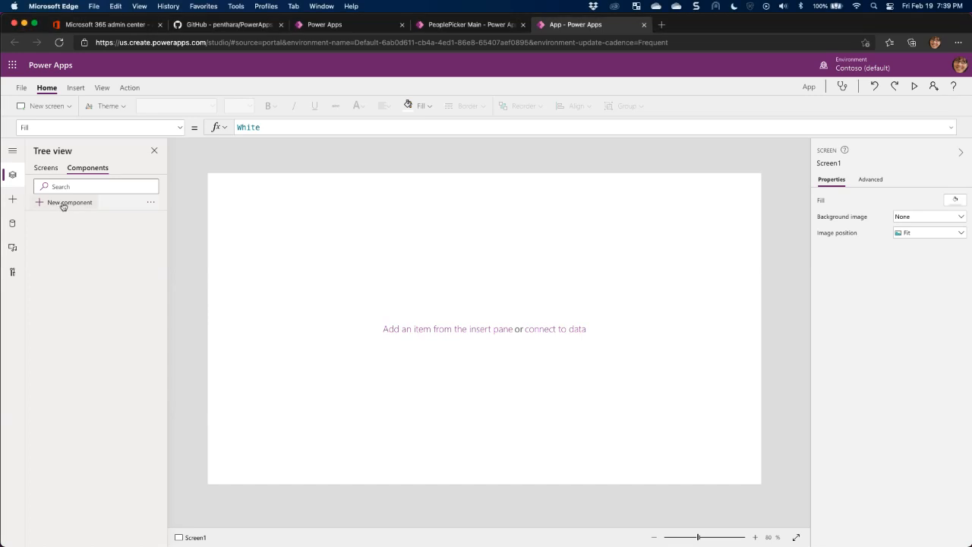
pyautogui.click(63, 203)
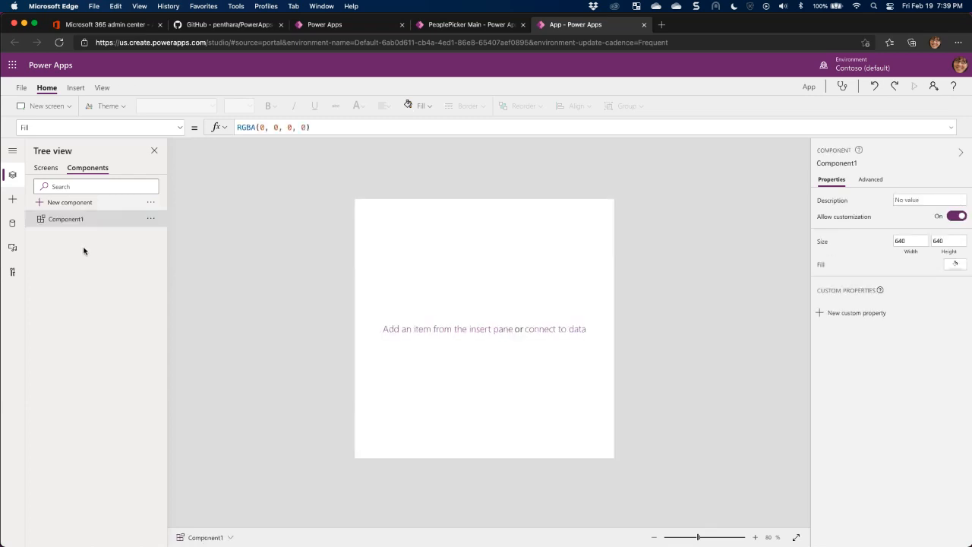
pyautogui.click(151, 219)
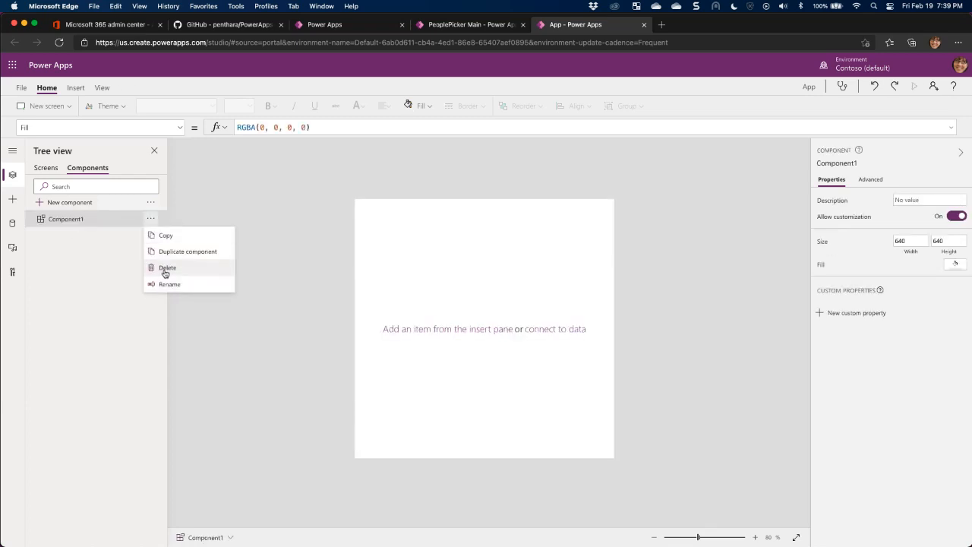
pyautogui.click(161, 282)
pyautogui.write('P')
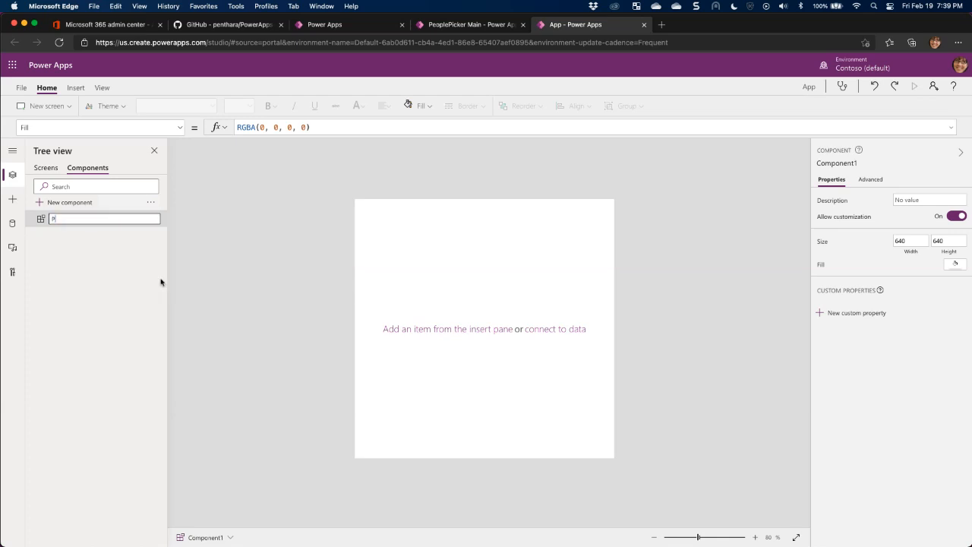
pyautogui.write('eoplePicker')
pyautogui.press('Return')
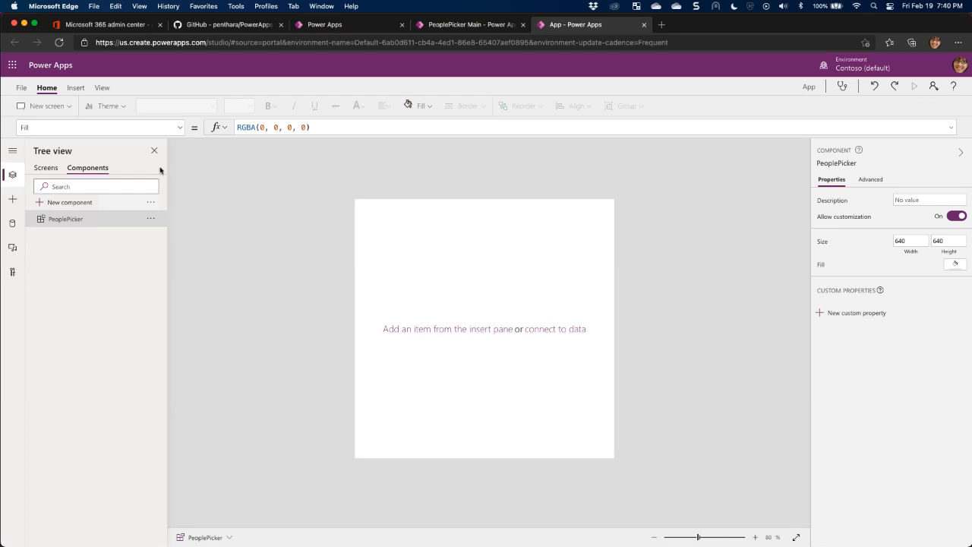
# In the running PeoplePicker Main app, pick the first suggested user and clear the selection, returning to the new app.
pyautogui.click(440, 30)
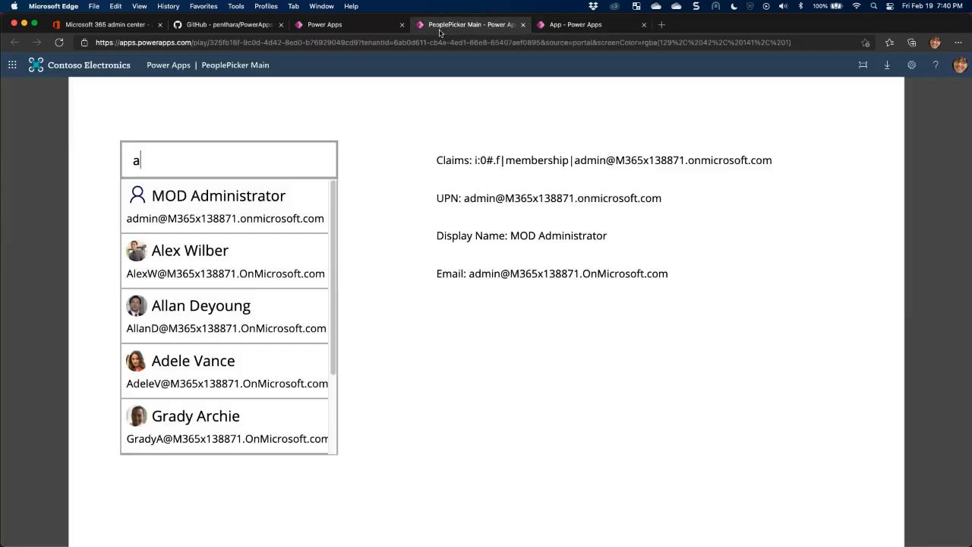
pyautogui.click(262, 217)
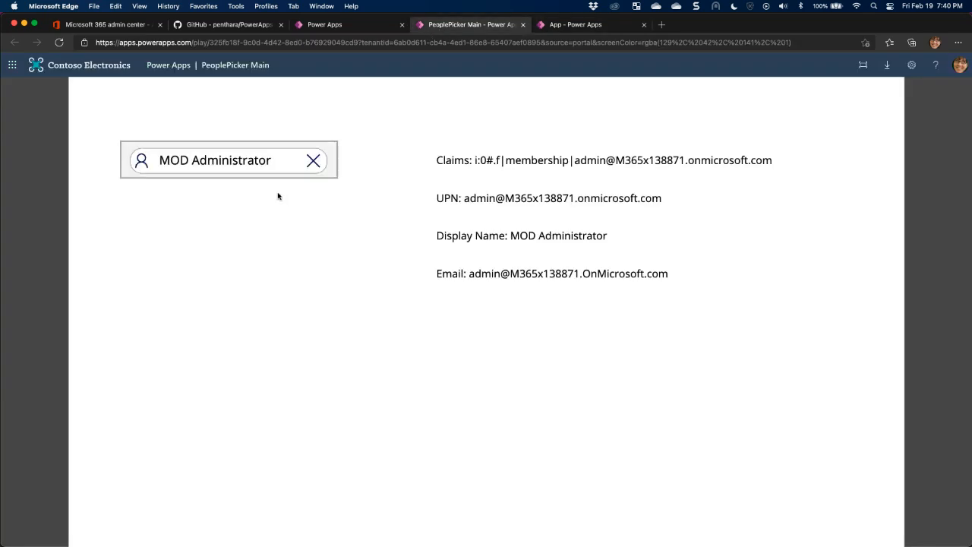
pyautogui.click(311, 164)
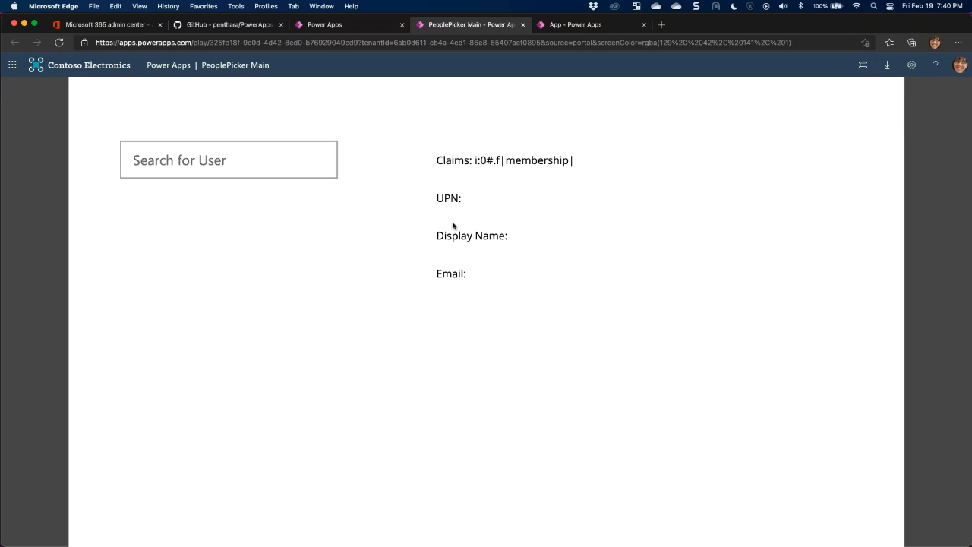
pyautogui.click(596, 25)
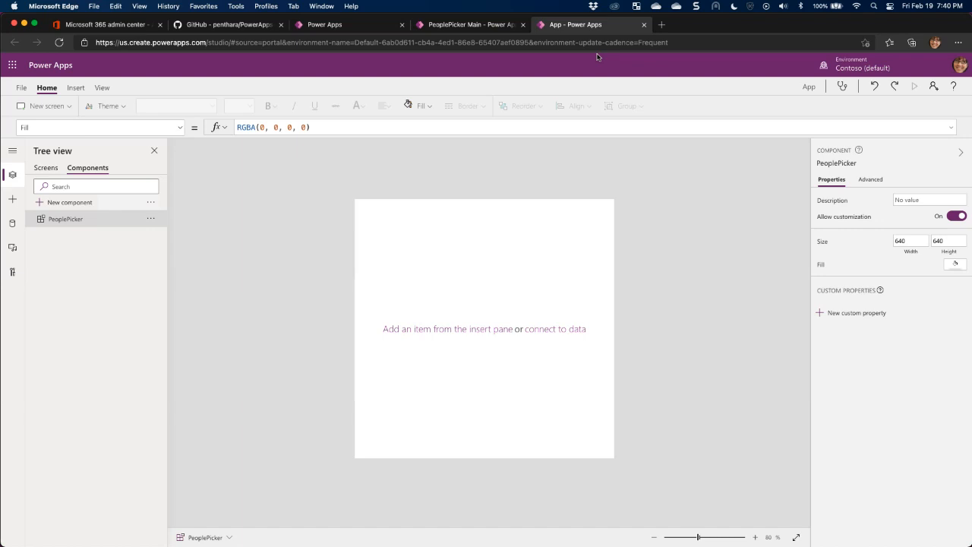
# Set the PeoplePicker component's size to 356 wide and 514 high.
pyautogui.click(38, 169)
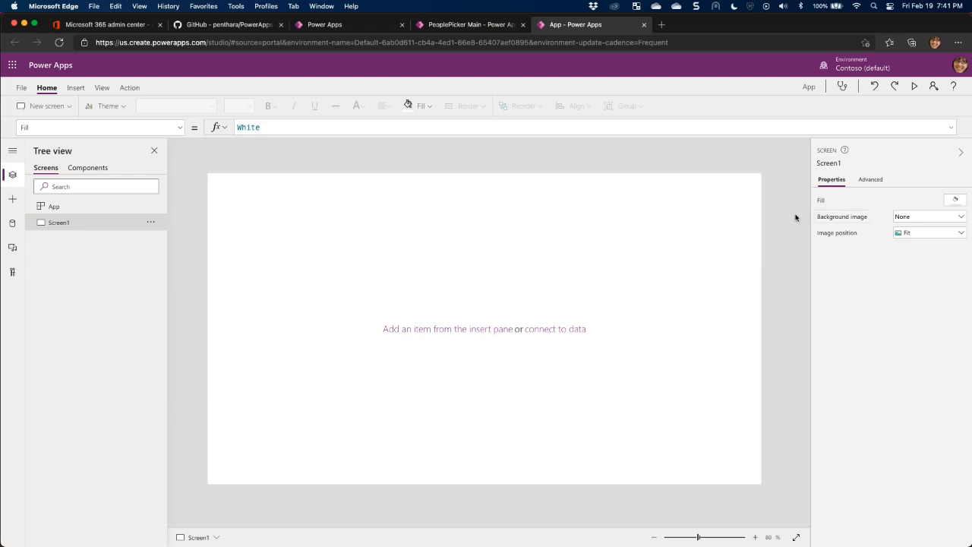
pyautogui.click(88, 169)
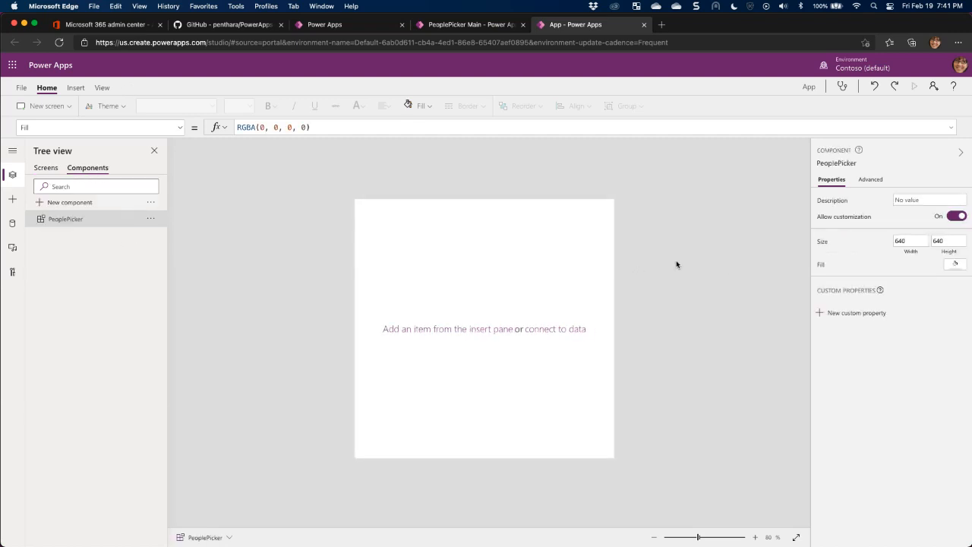
pyautogui.click(904, 248)
pyautogui.write('356')
pyautogui.press('Tab')
pyautogui.write('514')
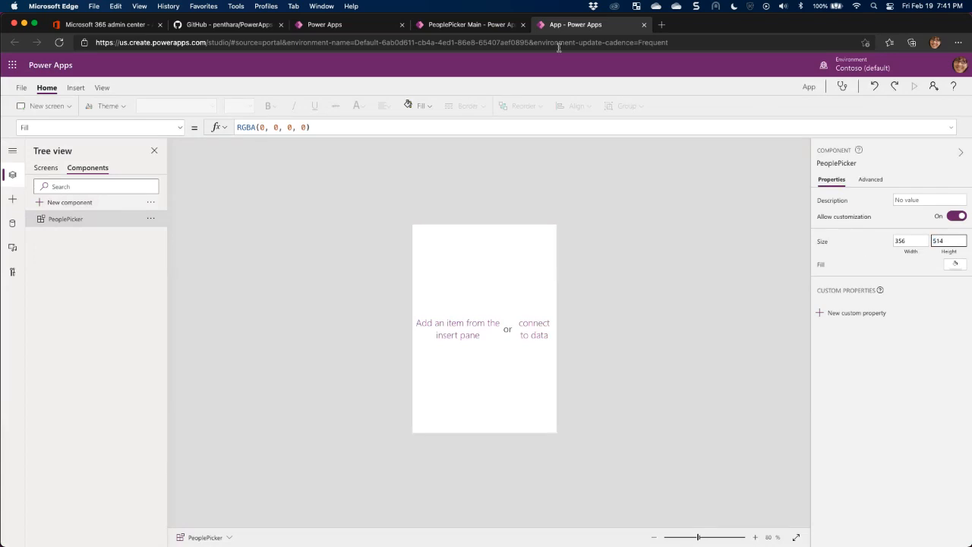
# Switch to the running PeoplePicker Main app, search for users matching "a" and browse the suggestion list.
pyautogui.click(467, 27)
pyautogui.click(223, 167)
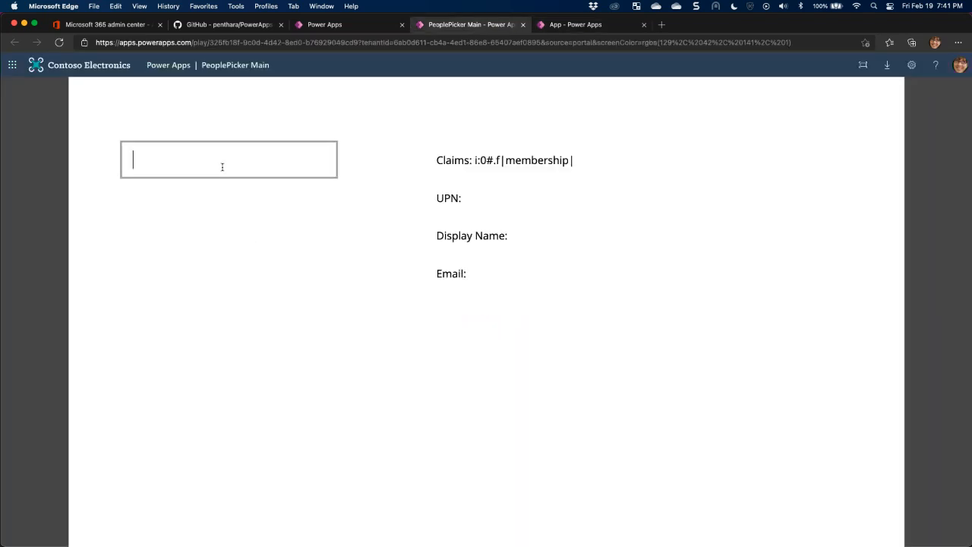
pyautogui.write('a')
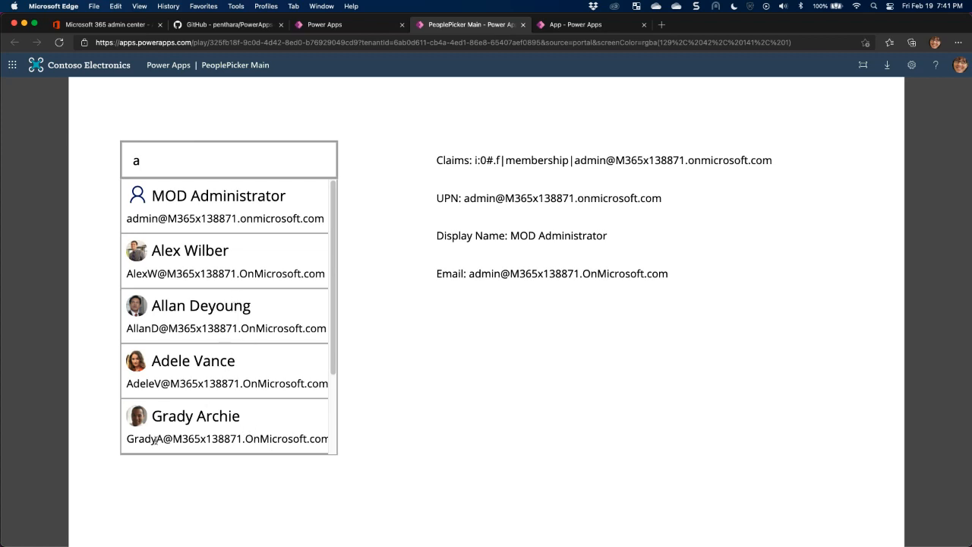
pyautogui.scroll(-2, 218, 375)
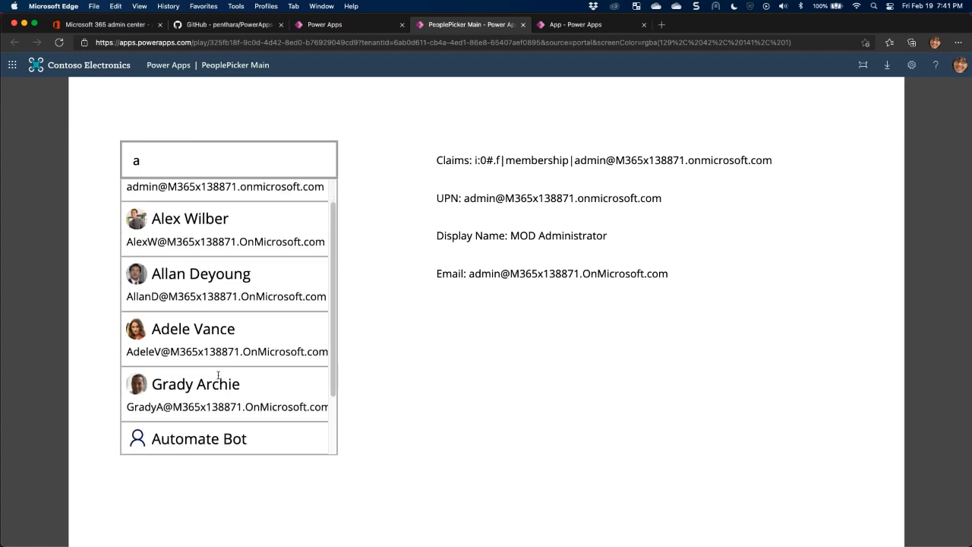
pyautogui.scroll(-2, 218, 375)
pyautogui.scroll(4, 228, 373)
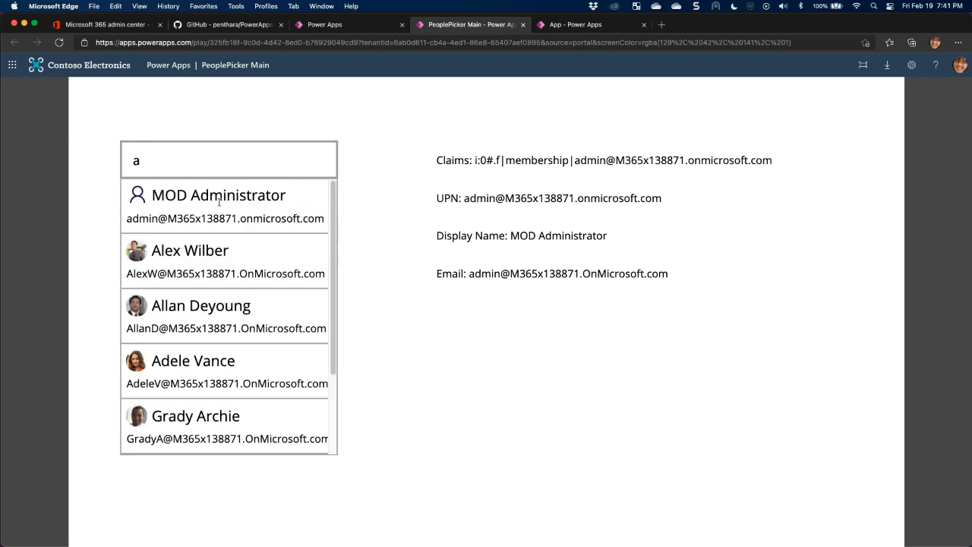
# Replace the user search text with "gr" to view a shorter suggestion list.
pyautogui.press('BackSpace')
pyautogui.write('g')
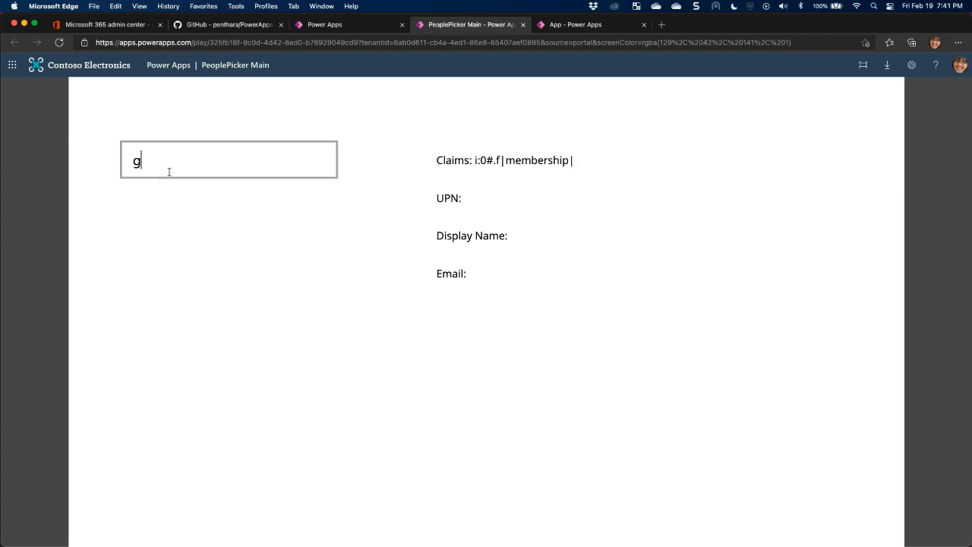
pyautogui.write('r')
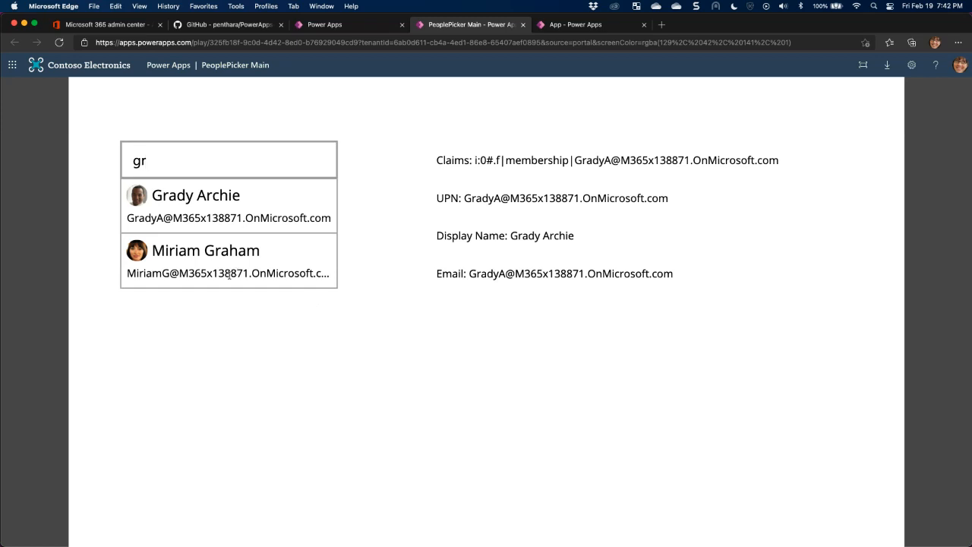
# Check the PeoplePicker component's height setting in the new app and compare it with the running app's search box and suggestions.
pyautogui.click(561, 25)
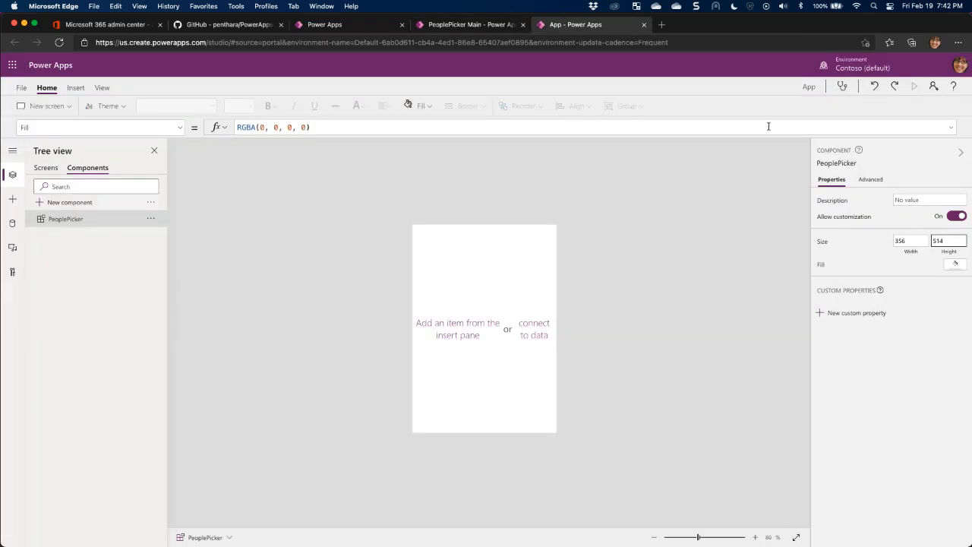
pyautogui.doubleClick(934, 241)
pyautogui.click(949, 241)
pyautogui.click(459, 30)
pyautogui.moveTo(148, 159); pyautogui.dragTo(130, 158)
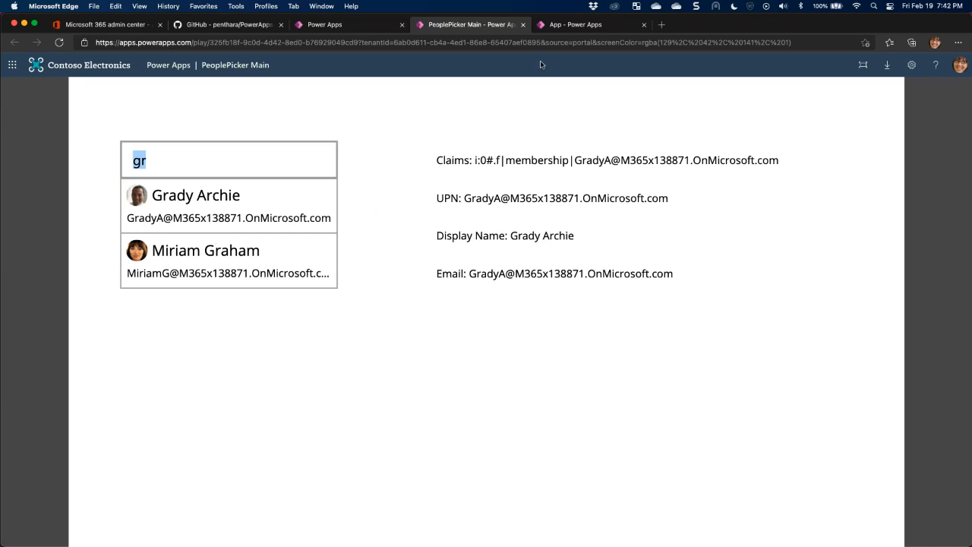
# In the new app, insert a text input into the PeoplePicker component and rename it txtSearchUser.
pyautogui.click(566, 25)
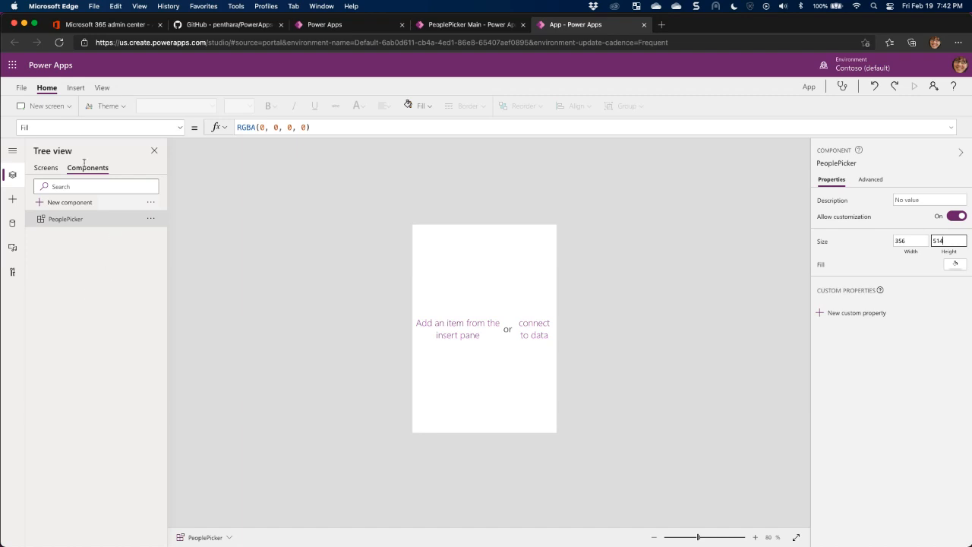
pyautogui.click(76, 88)
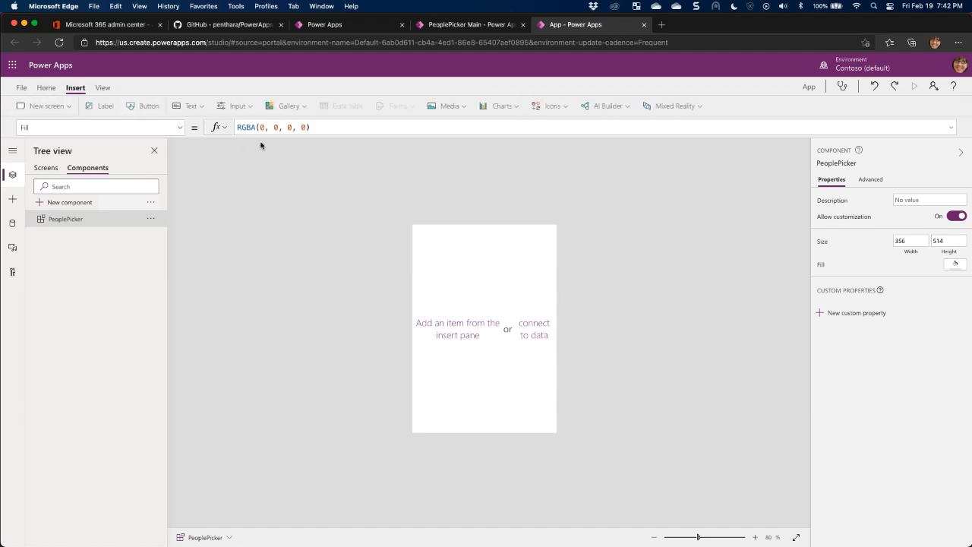
pyautogui.click(193, 106)
pyautogui.click(200, 151)
pyautogui.click(149, 236)
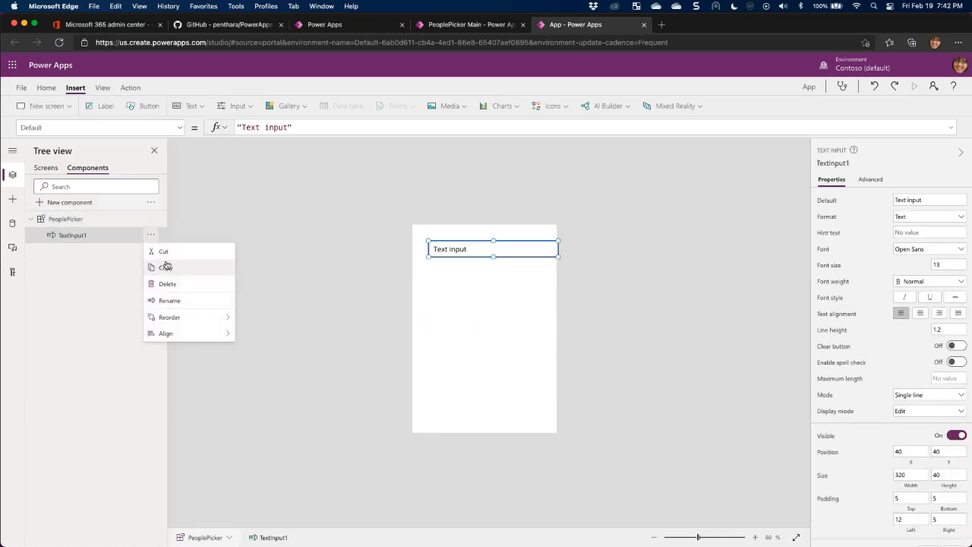
pyautogui.click(173, 298)
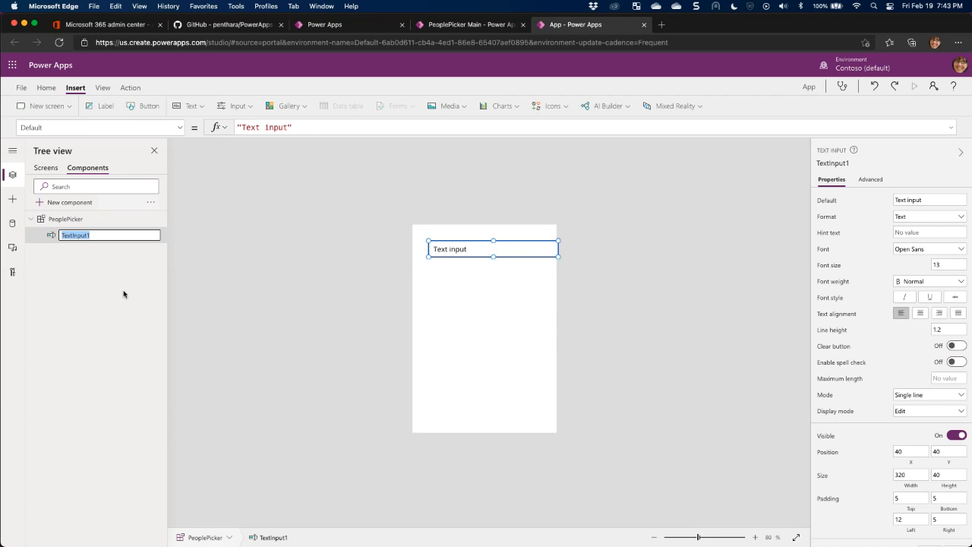
pyautogui.write('txtSearchUser')
pyautogui.press('Return')
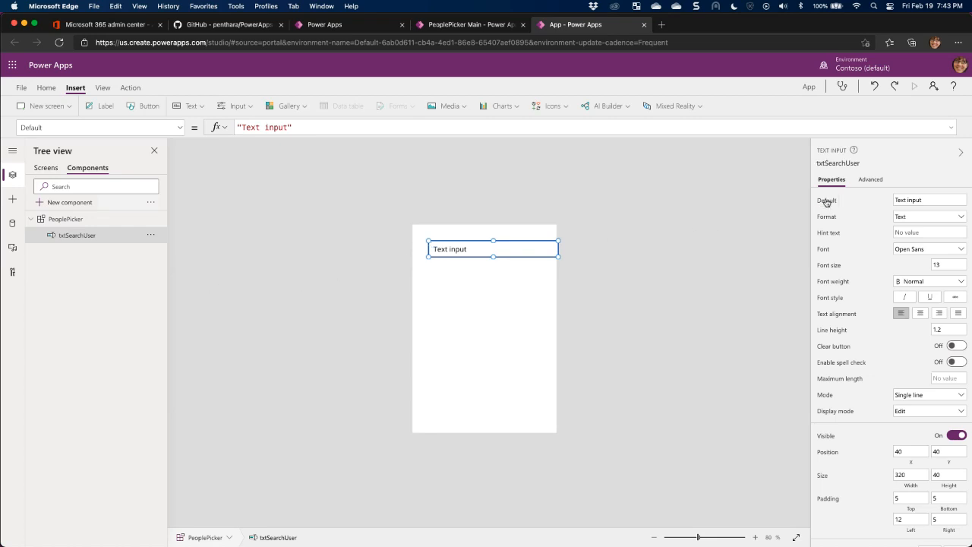
# Set the default value of txtSearchUser to an empty string "" and move the input to position 0, 0 in the component.
pyautogui.click(291, 127)
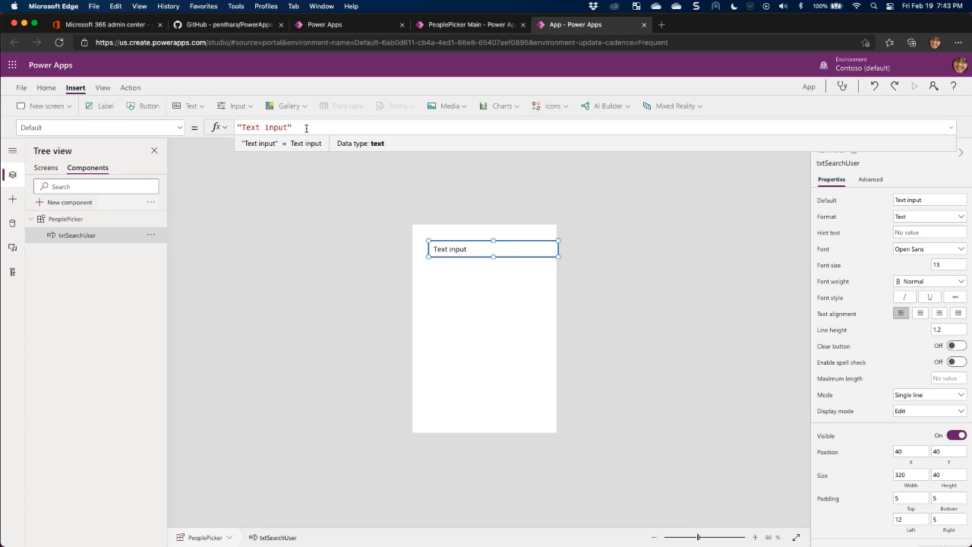
pyautogui.moveTo(301, 128); pyautogui.dragTo(174, 127)
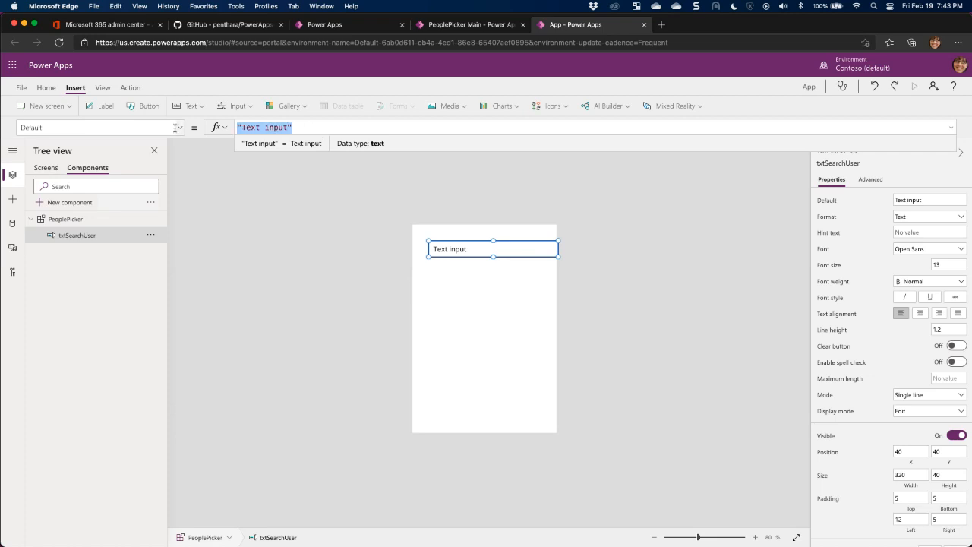
pyautogui.write('""')
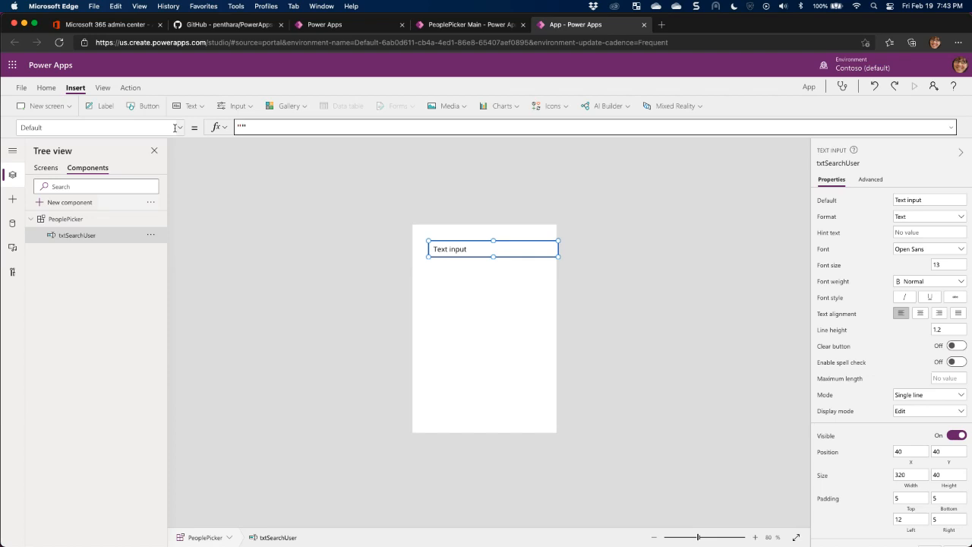
pyautogui.moveTo(476, 243); pyautogui.dragTo(463, 233)
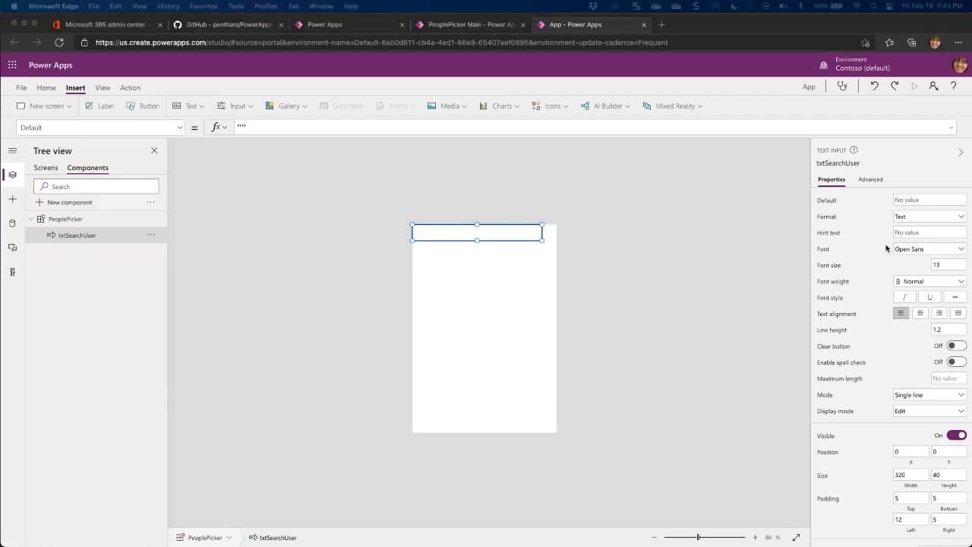
# Set the font of txtSearchUser to Segoe UI at size 17.
pyautogui.click(930, 248)
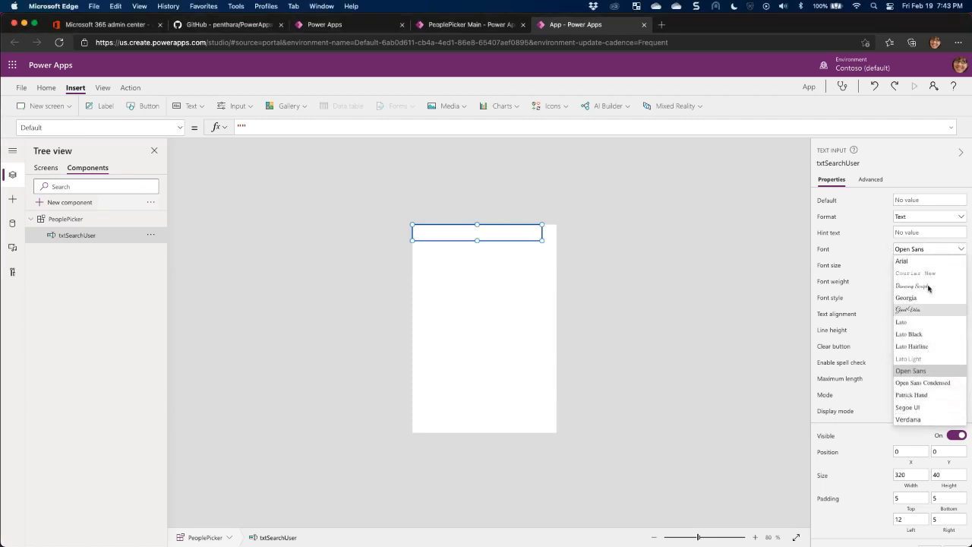
pyautogui.click(915, 407)
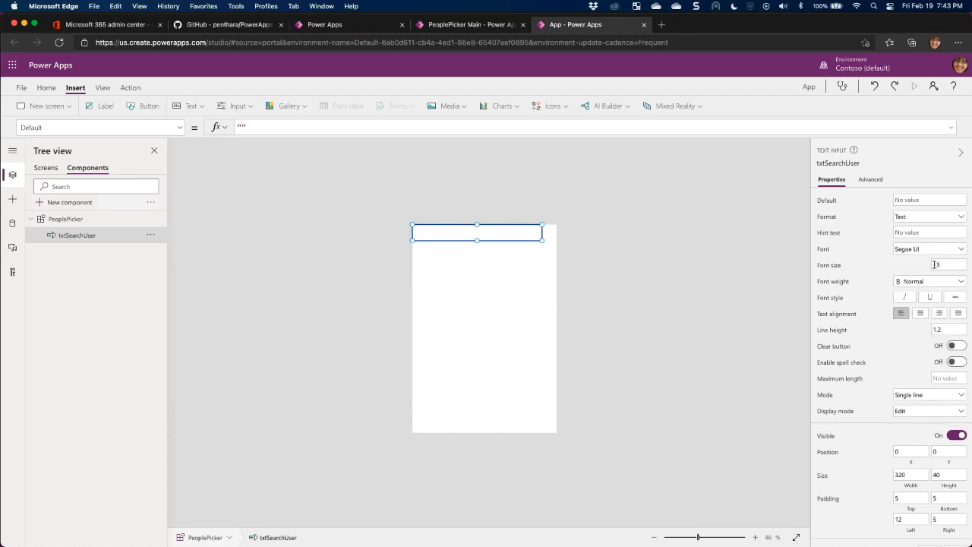
pyautogui.click(934, 265)
pyautogui.write('17')
# Set the X position of txtSearchUser to 1 and its size to 354 wide by 60 high.
pyautogui.scroll(-3, 895, 389)
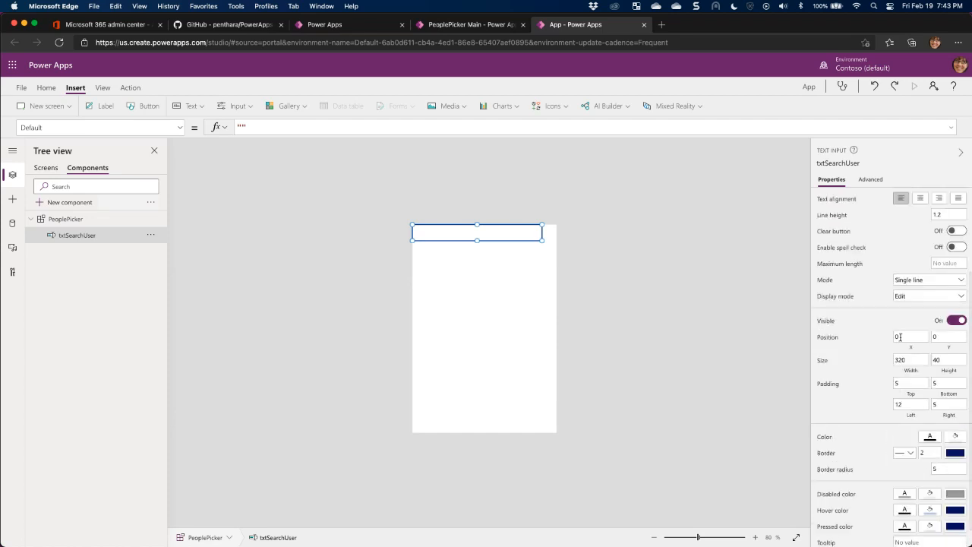
pyautogui.click(900, 336)
pyautogui.write('1')
pyautogui.press('Tab')
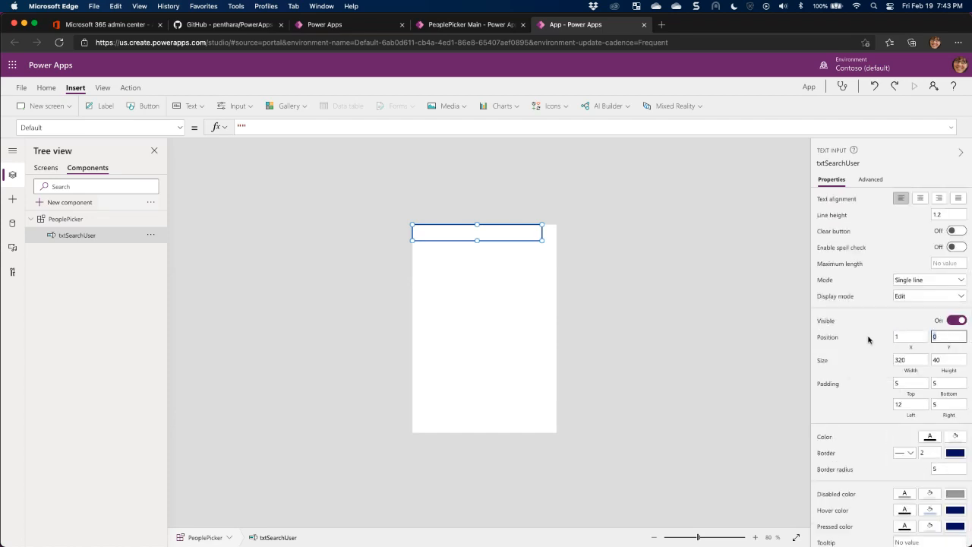
pyautogui.press('Tab')
pyautogui.write('354')
pyautogui.press('Tab')
pyautogui.write('60')
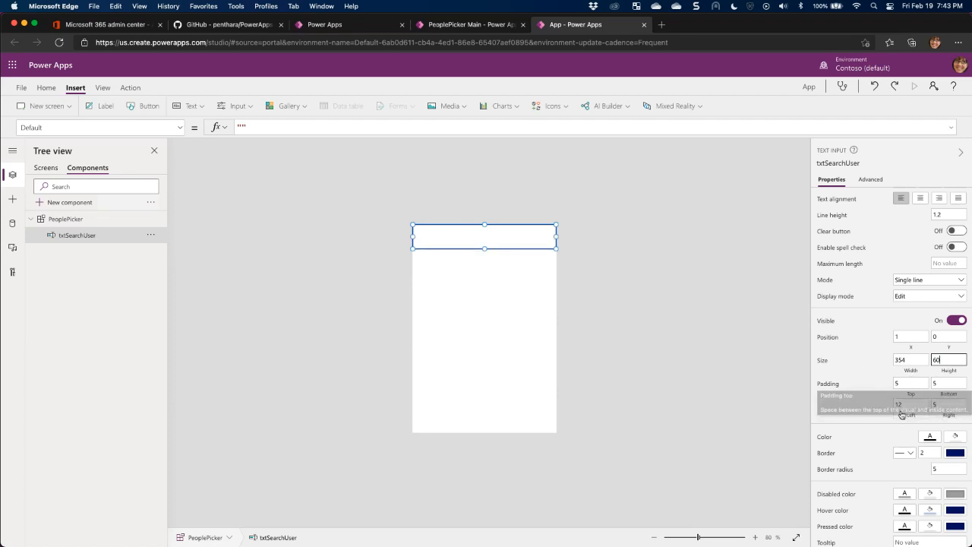
# Set the padding of txtSearchUser to 20 on the left and 12 on the right.
pyautogui.click(904, 404)
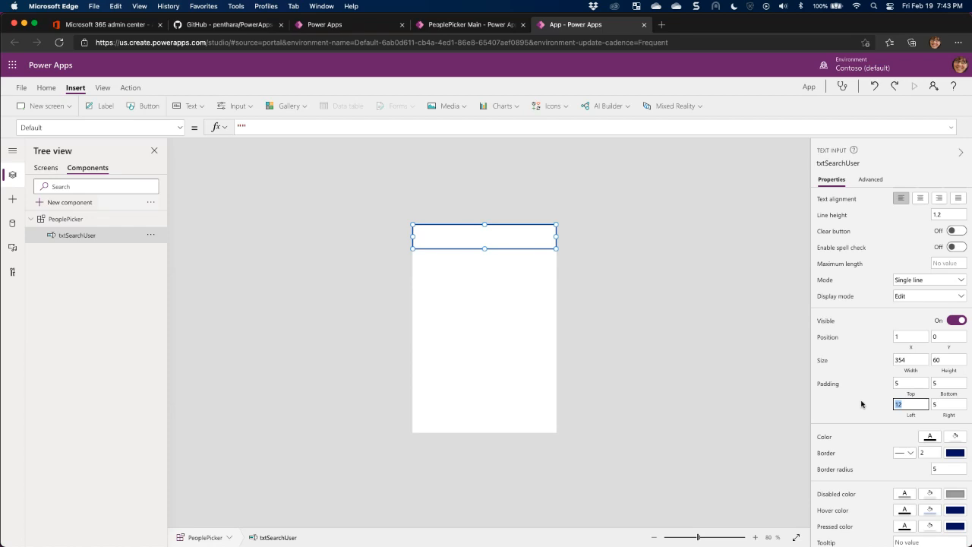
pyautogui.write('20')
pyautogui.press('Tab')
pyautogui.write('12')
pyautogui.press('Tab')
# Try a gray theme fill on txtSearchUser and set the fill back to white.
pyautogui.scroll(-1, 897, 384)
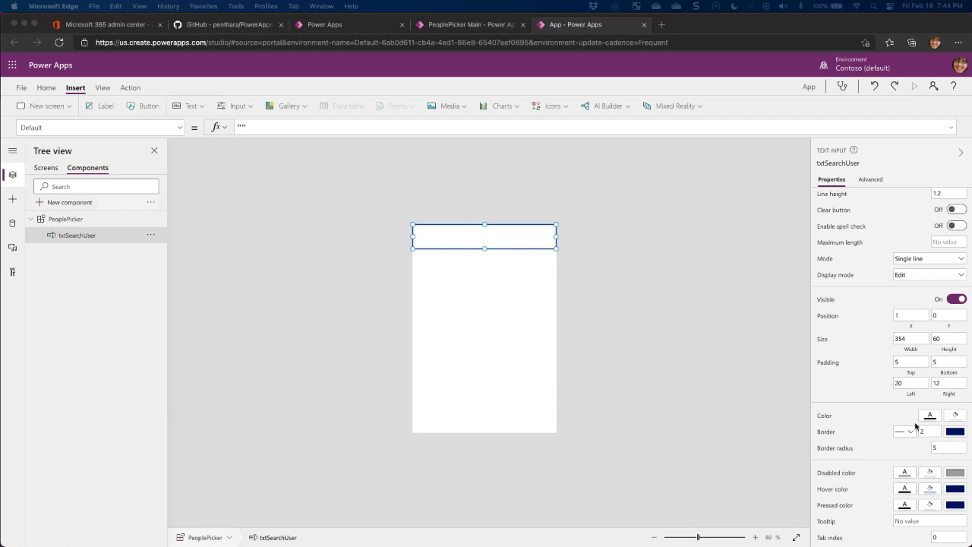
pyautogui.click(942, 422)
pyautogui.click(950, 419)
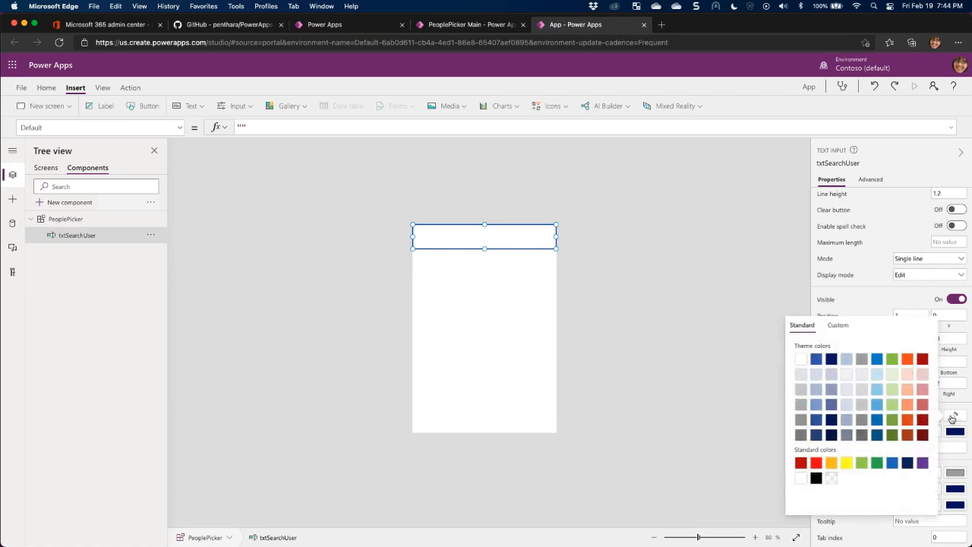
pyautogui.click(862, 359)
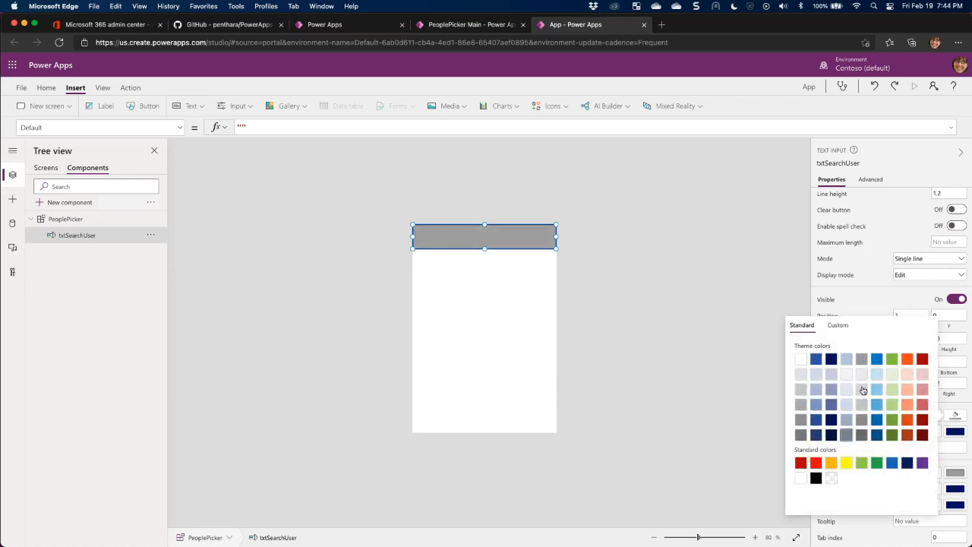
pyautogui.click(796, 360)
pyautogui.click(868, 302)
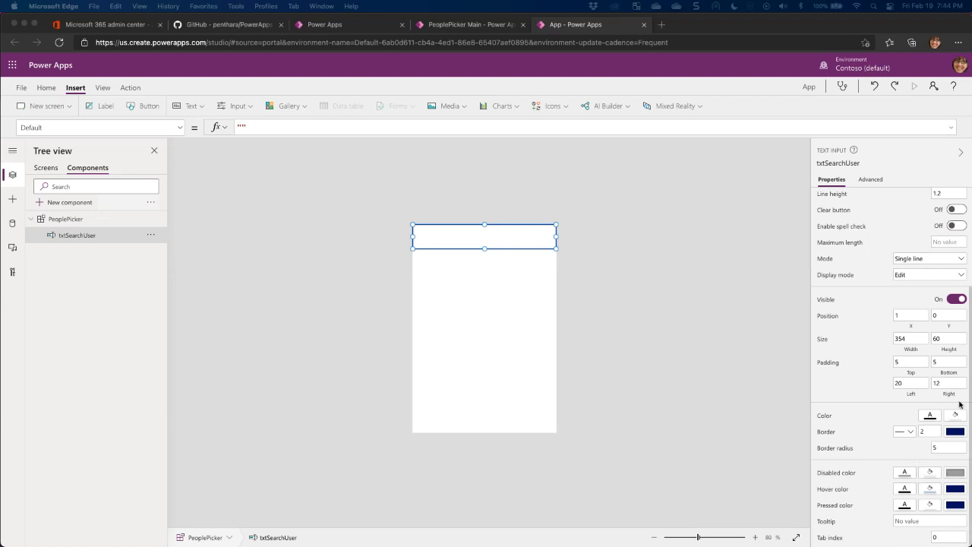
# Give txtSearchUser a gray border color and set its border radius to 0.
pyautogui.click(954, 431)
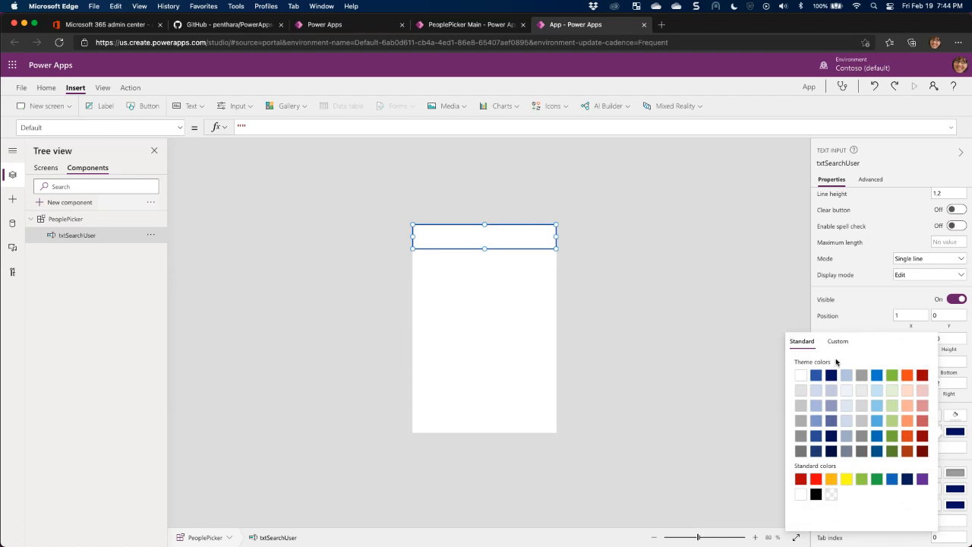
pyautogui.click(870, 319)
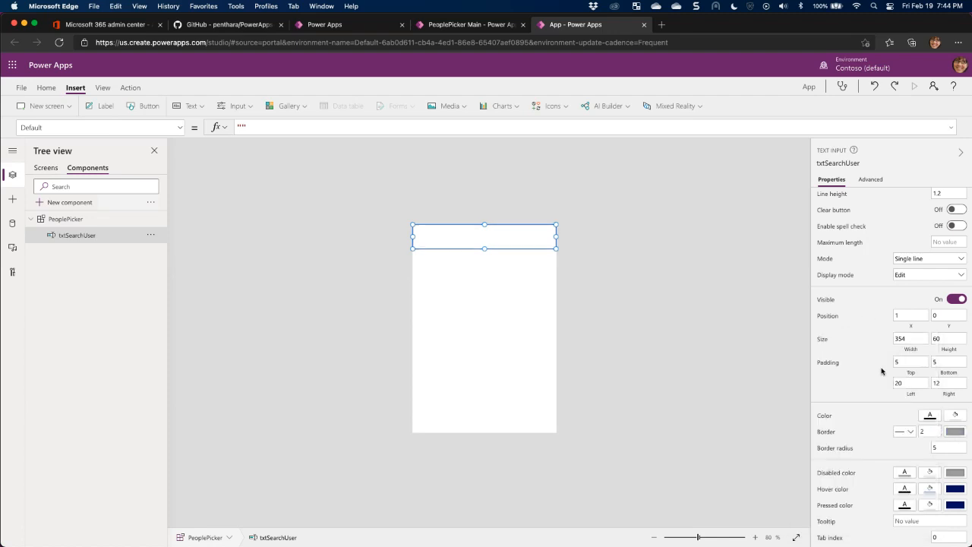
pyautogui.click(933, 447)
pyautogui.write('0')
pyautogui.click(653, 324)
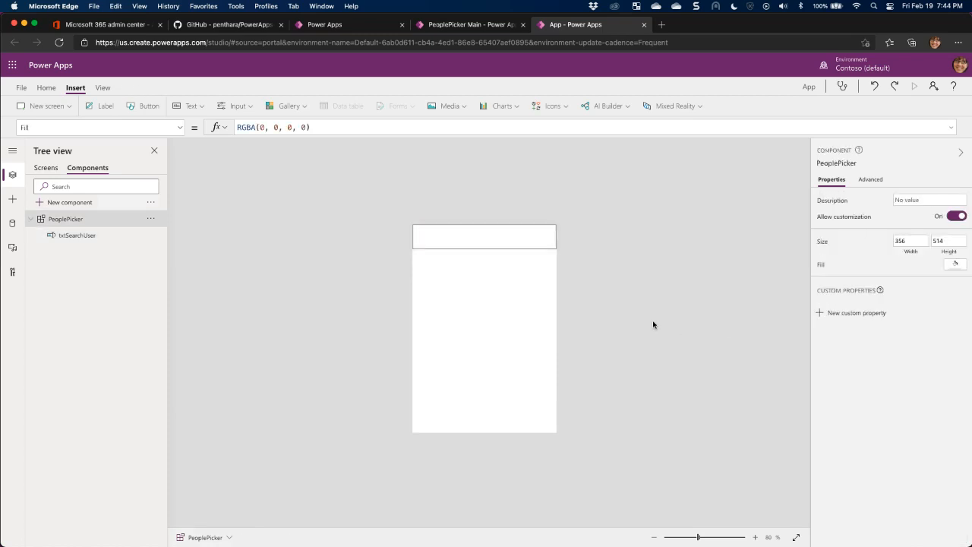
# Switch to the running PeoplePicker Main app and clear its user search box to check the hint text.
pyautogui.click(468, 26)
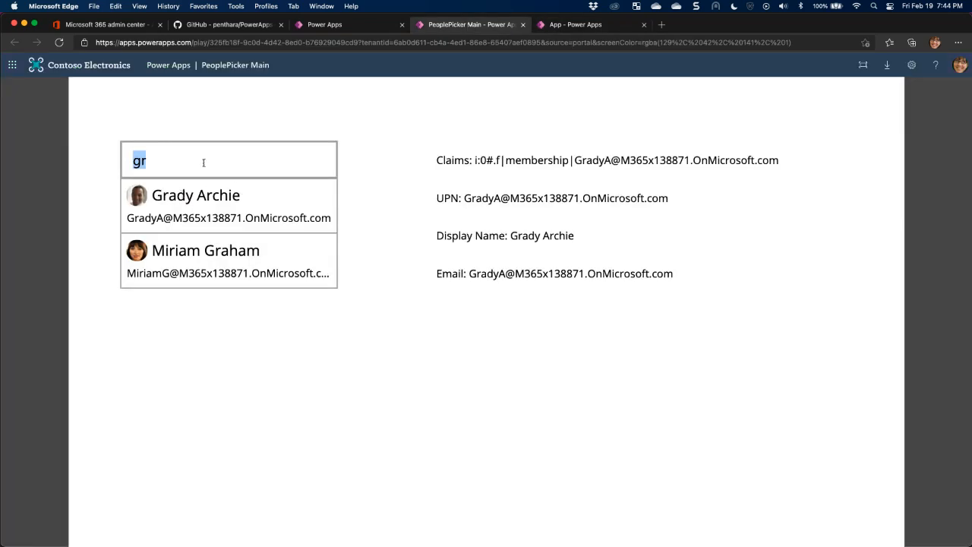
pyautogui.doubleClick(142, 157)
pyautogui.press('BackSpace')
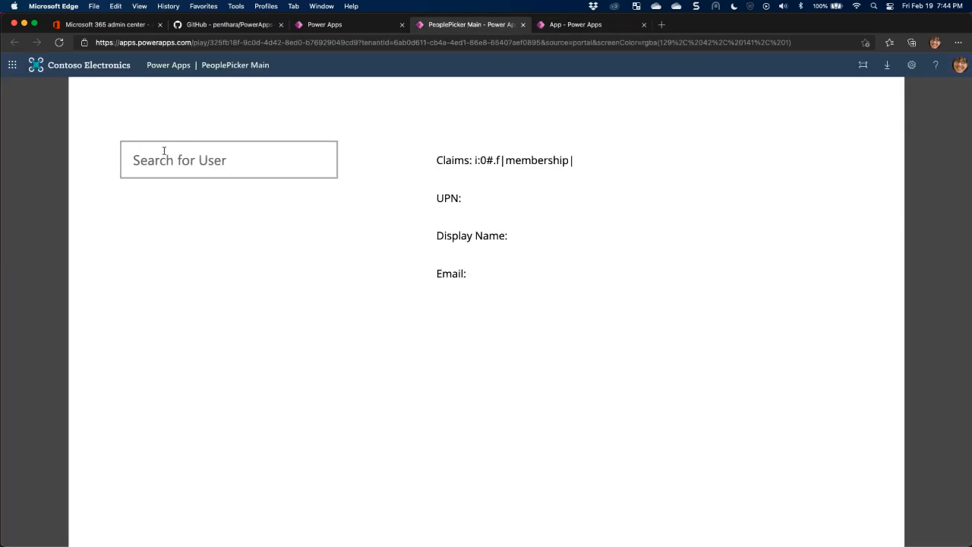
# Return to the new app and set the hint text of txtSearchUser to "Search for User".
pyautogui.click(575, 24)
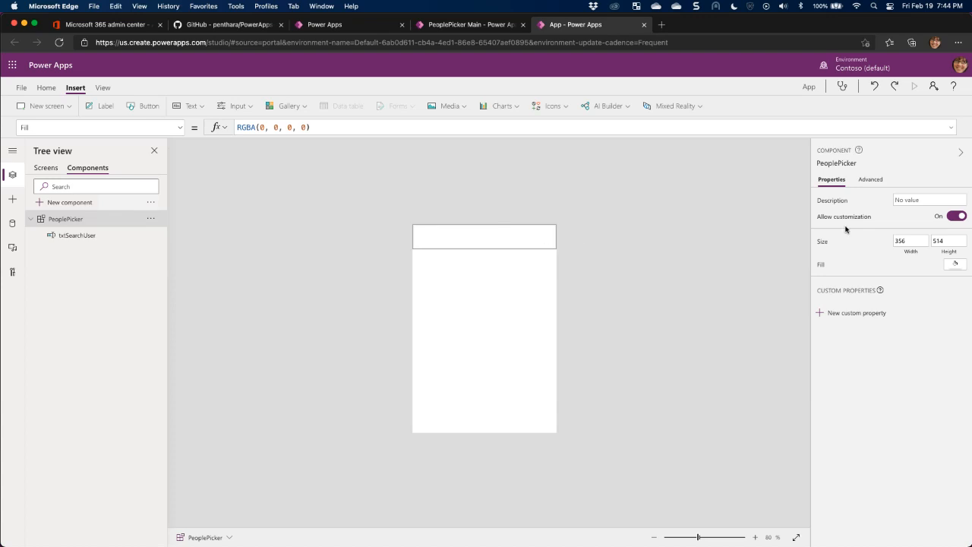
pyautogui.click(529, 244)
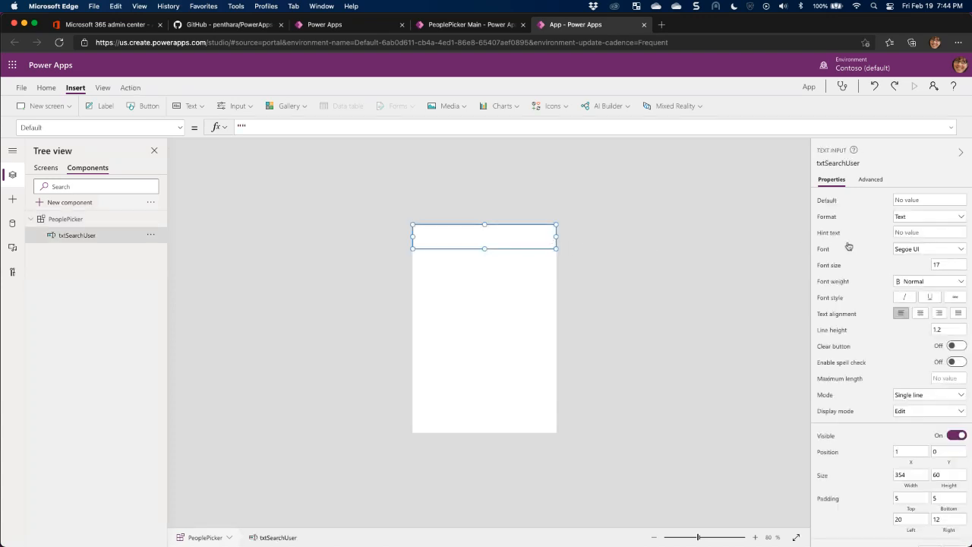
pyautogui.click(917, 234)
pyautogui.write('Search for User')
pyautogui.click(736, 256)
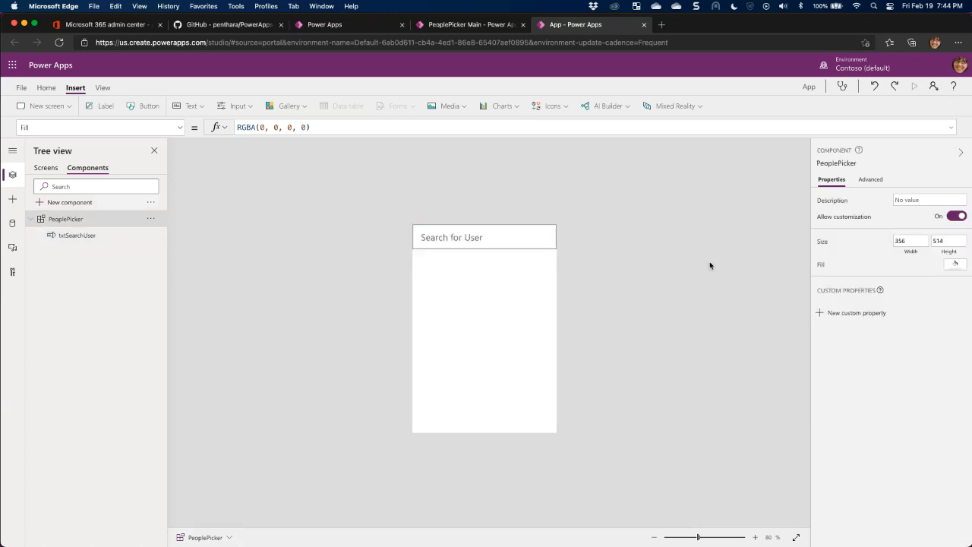
pyautogui.click(513, 249)
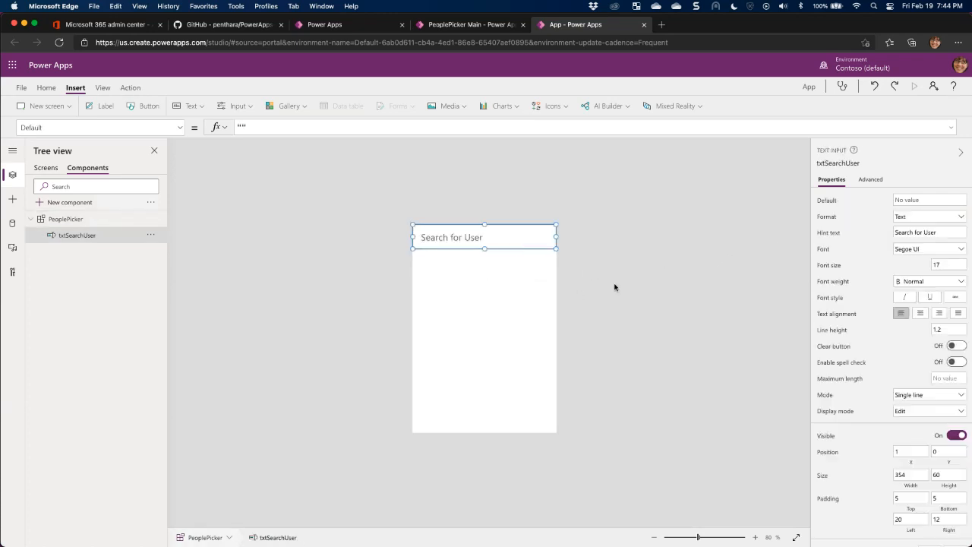
pyautogui.scroll(-3, 871, 395)
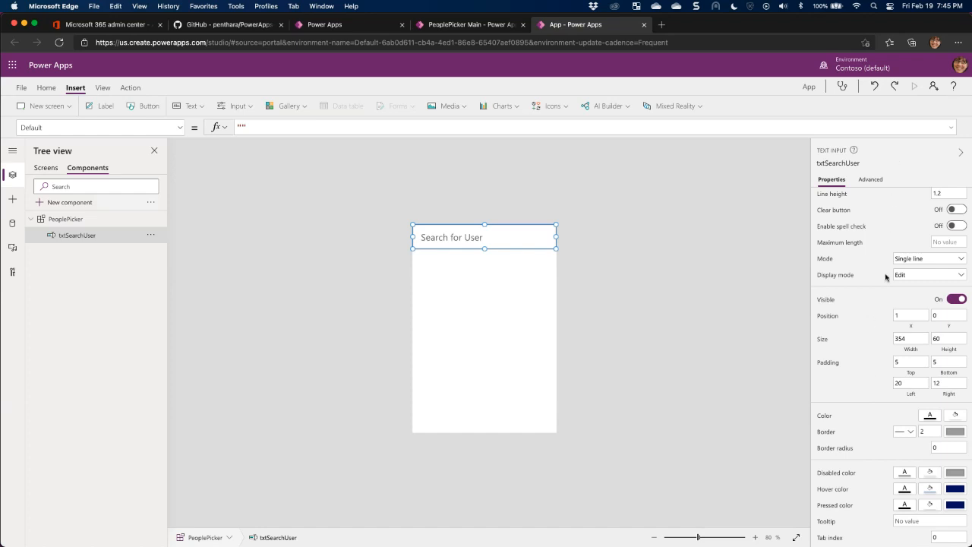
pyautogui.click(519, 308)
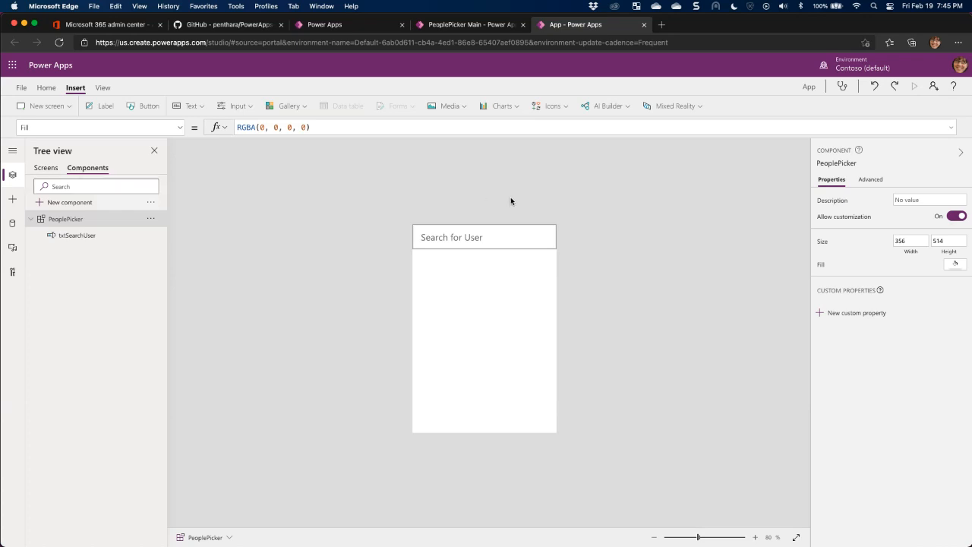
# Create a custom property named SearchText on the PeoplePicker component, with property type Output and data type Text.
pyautogui.moveTo(880, 292)
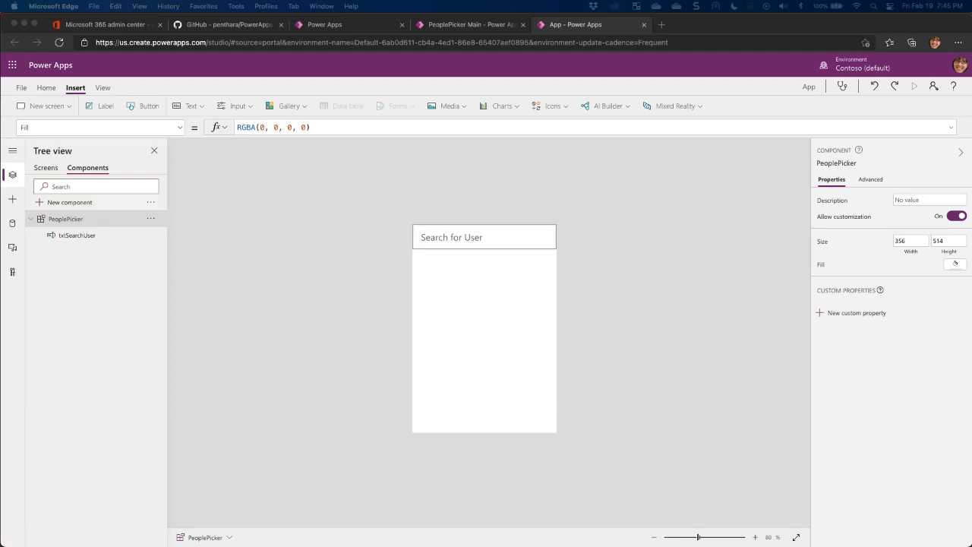
pyautogui.click(850, 314)
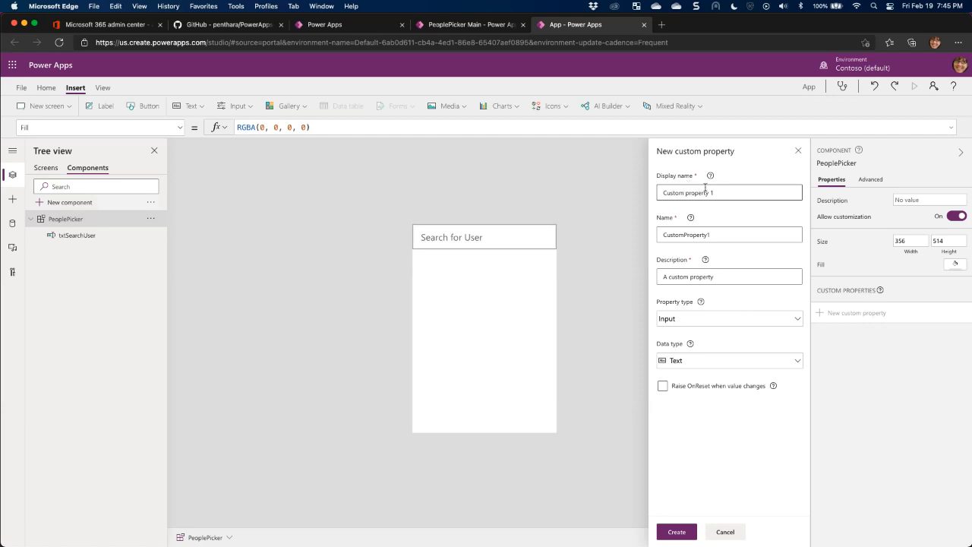
pyautogui.tripleClick(665, 192)
pyautogui.write('SearchText')
pyautogui.click(702, 319)
pyautogui.click(688, 371)
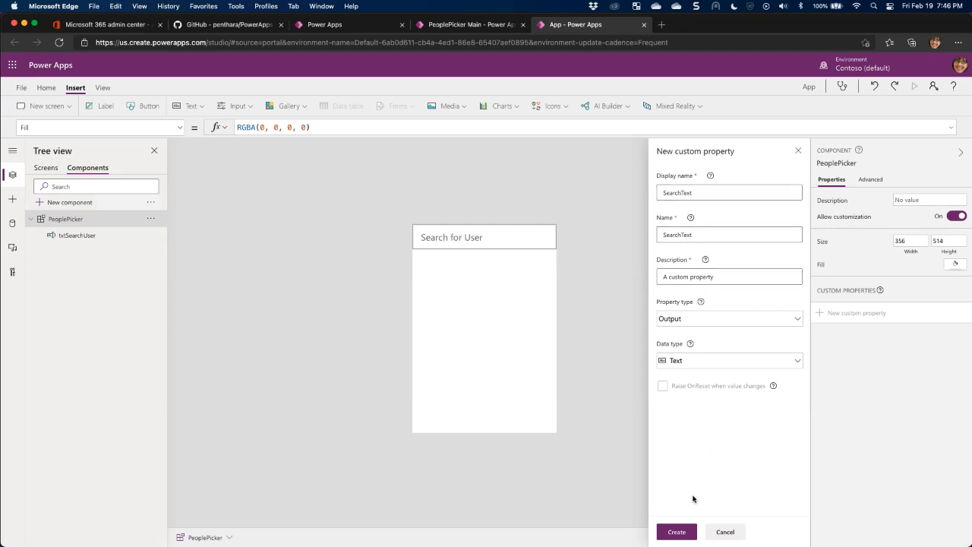
pyautogui.click(675, 531)
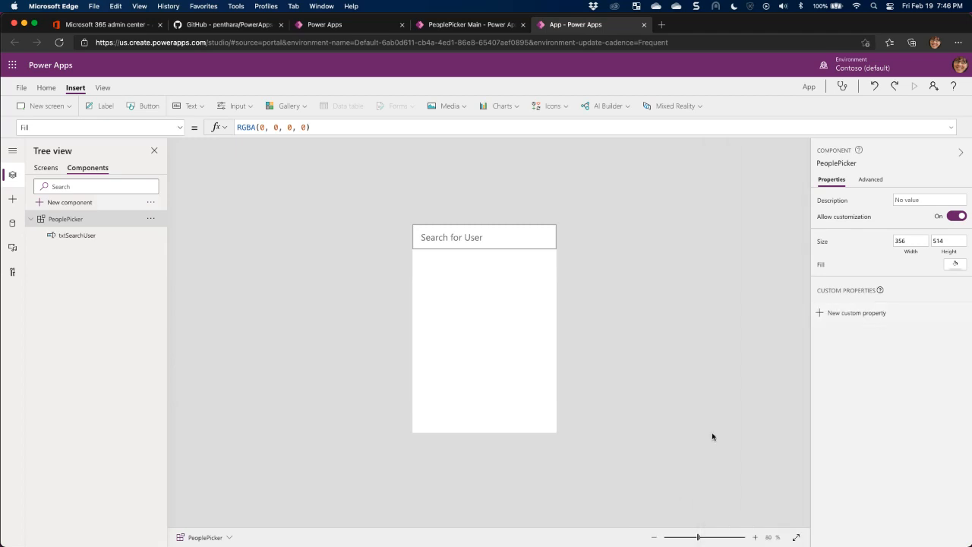
# Switch to the running PeoplePicker Main app and search for "gr" to view its suggestion list.
pyautogui.click(433, 27)
pyautogui.click(246, 145)
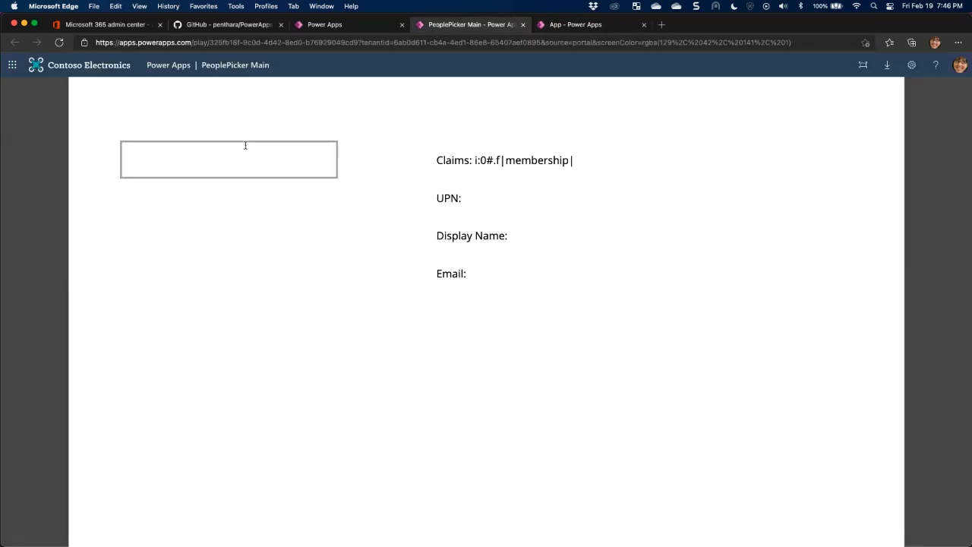
pyautogui.write('gr')
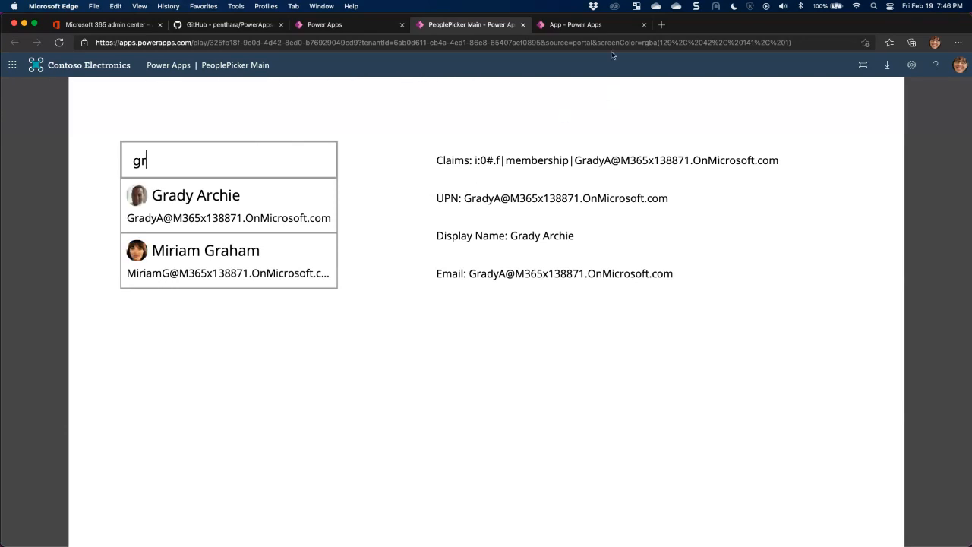
# Return to the new app and create a custom property named ShowResult on PeoplePicker, with property type Output and data type Boolean.
pyautogui.click(590, 29)
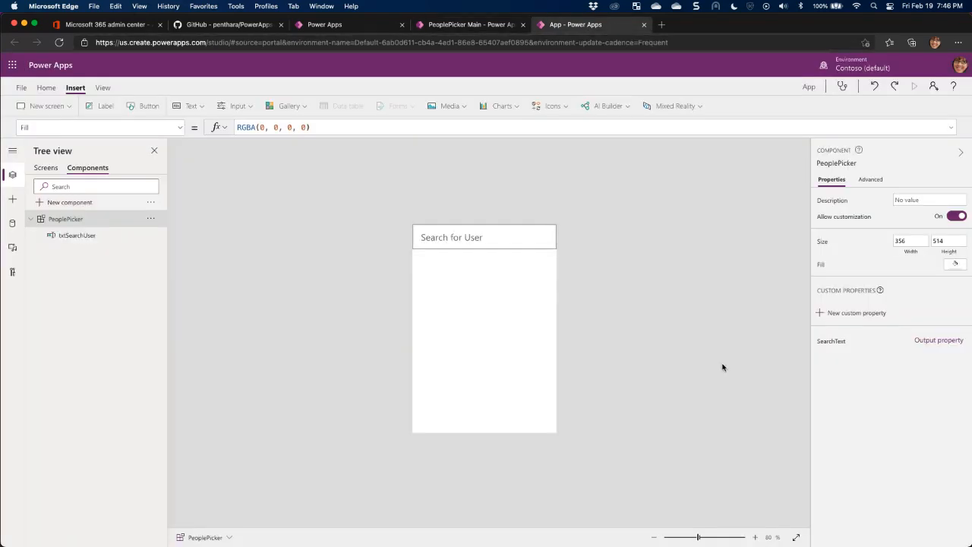
pyautogui.click(839, 314)
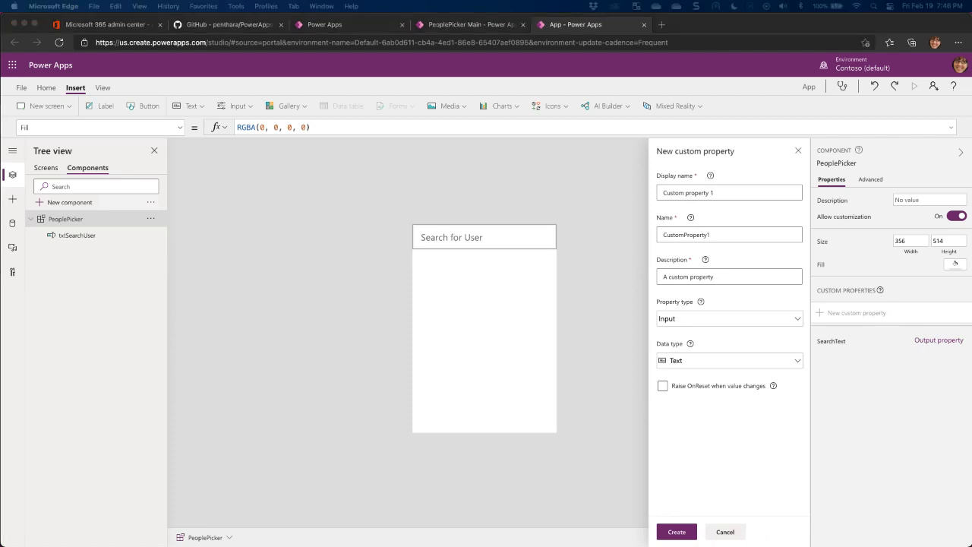
pyautogui.click(725, 191)
pyautogui.press('super+a')
pyautogui.write('ShowResult')
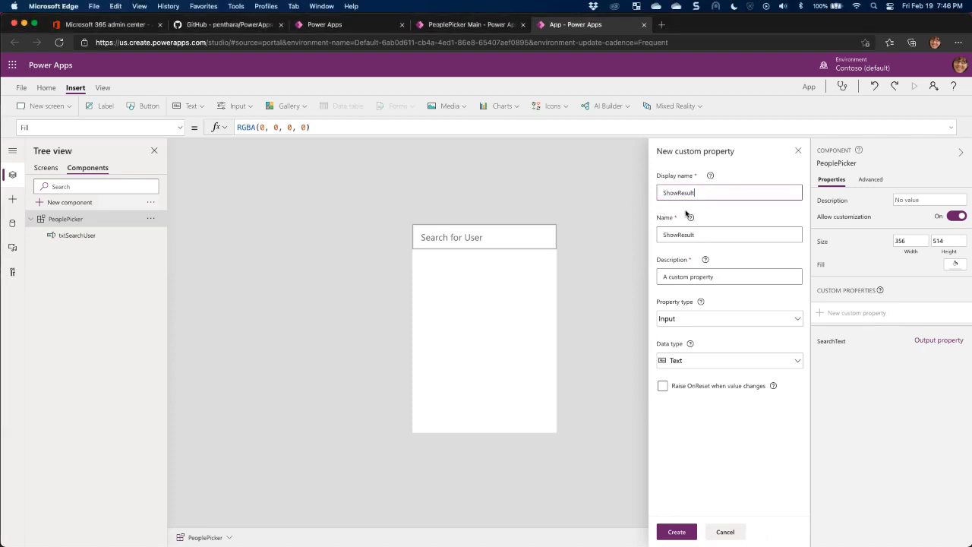
pyautogui.click(695, 281)
pyautogui.click(695, 320)
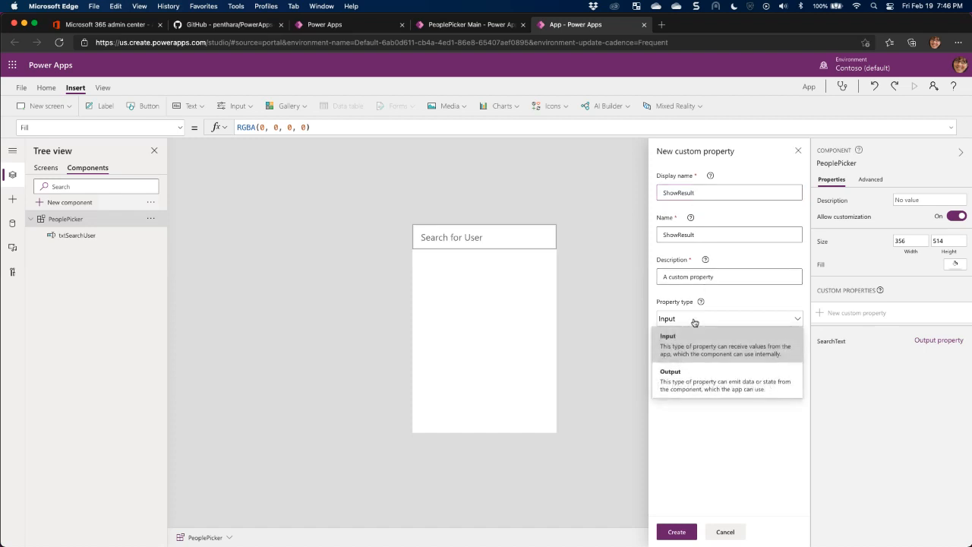
pyautogui.click(687, 376)
pyautogui.click(683, 361)
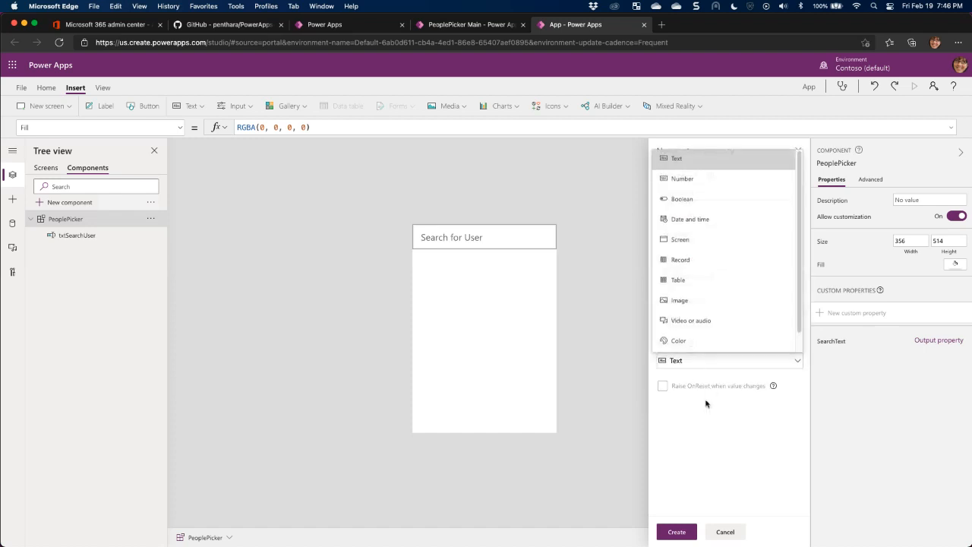
pyautogui.click(688, 200)
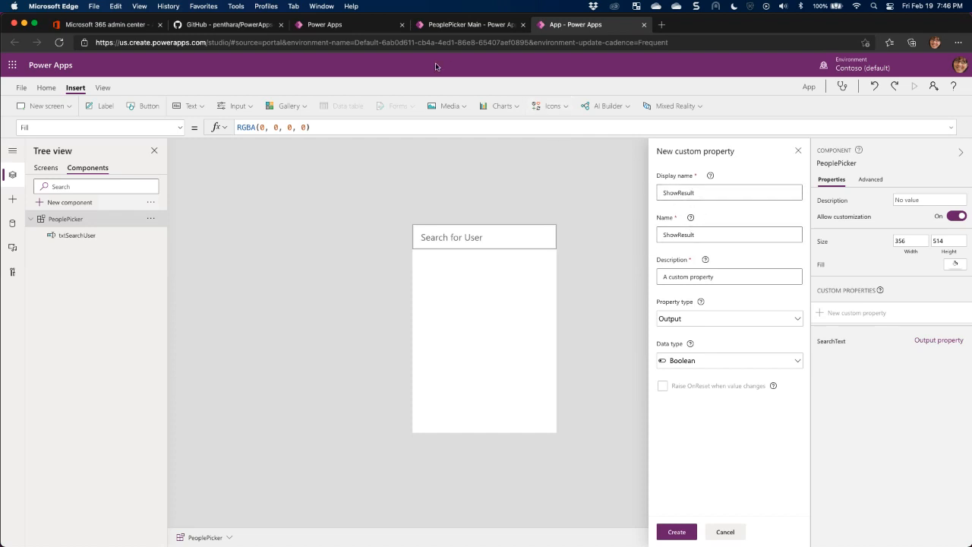
pyautogui.click(461, 28)
pyautogui.click(576, 25)
pyautogui.click(675, 531)
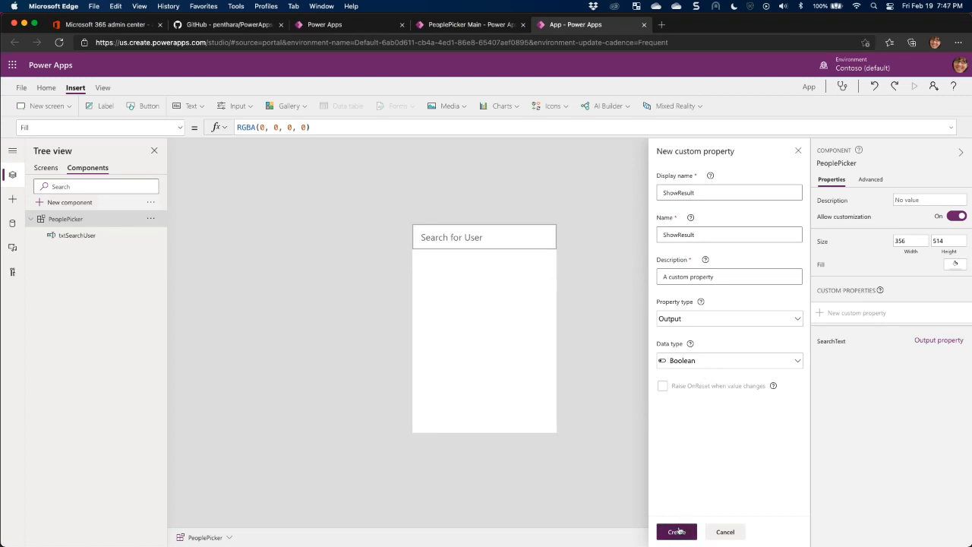
# Create a custom property named ResultCount on the PeoplePicker component, with property type Output and data type Number.
pyautogui.click(820, 312)
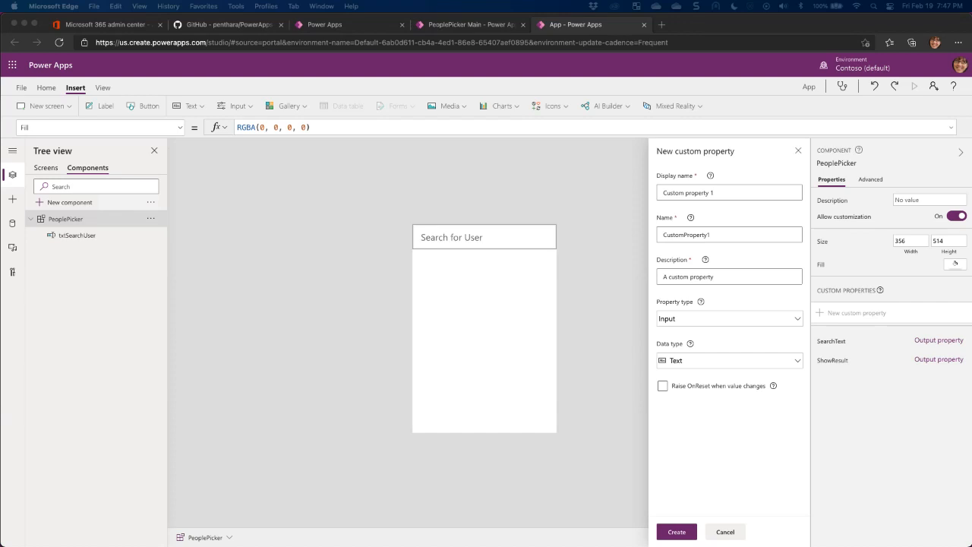
pyautogui.tripleClick(706, 195)
pyautogui.write('ResultCount')
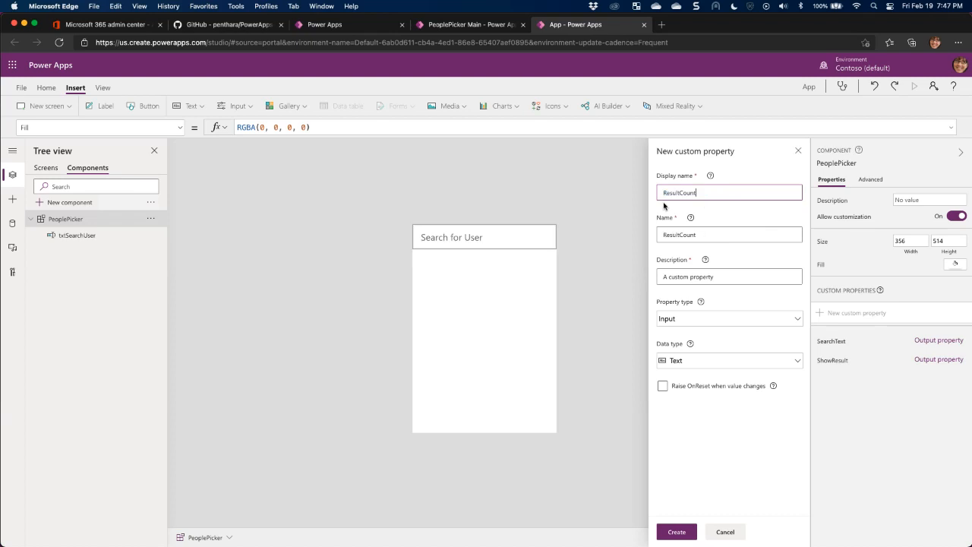
pyautogui.click(693, 319)
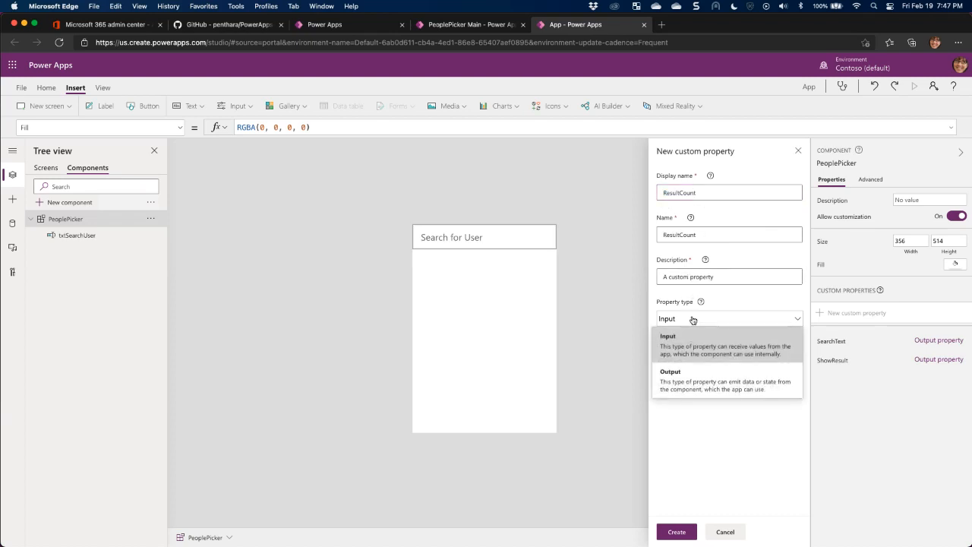
pyautogui.click(691, 375)
pyautogui.click(696, 360)
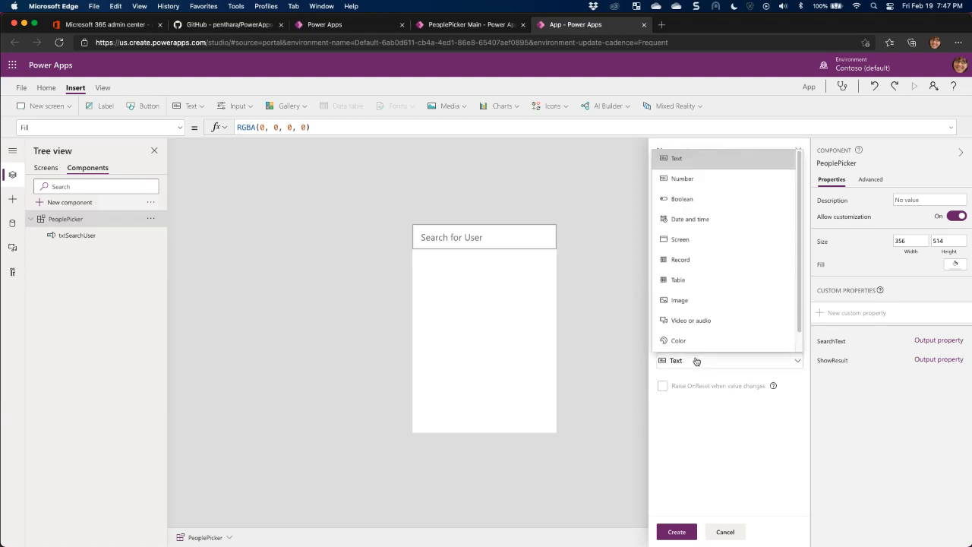
pyautogui.click(682, 178)
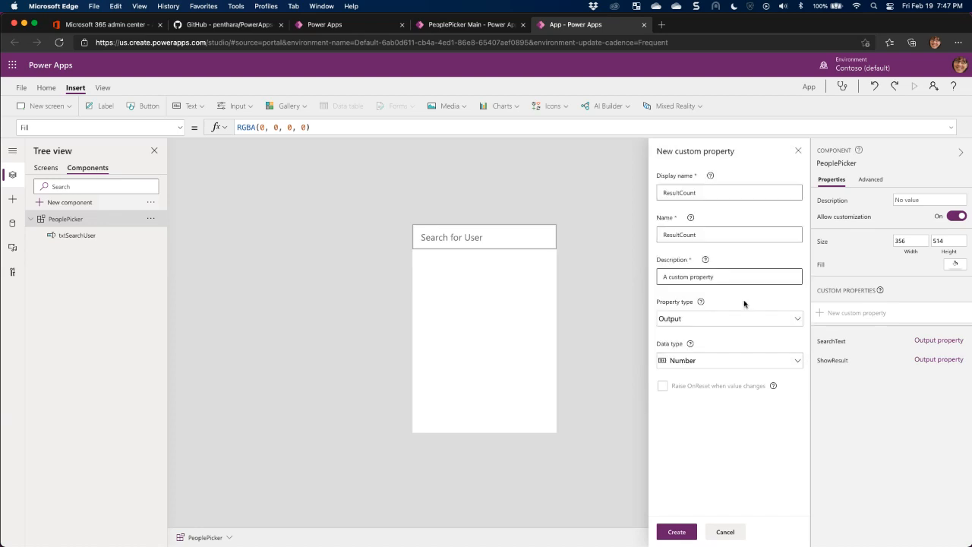
pyautogui.click(683, 530)
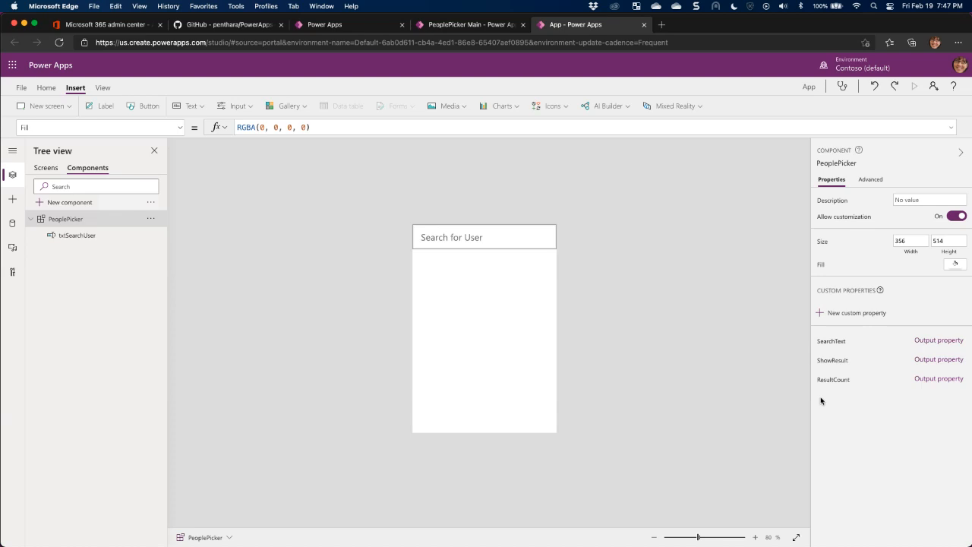
# Switch to the running PeoplePicker Main app, search for "ar" and "a", and look through the suggestion list.
pyautogui.click(458, 23)
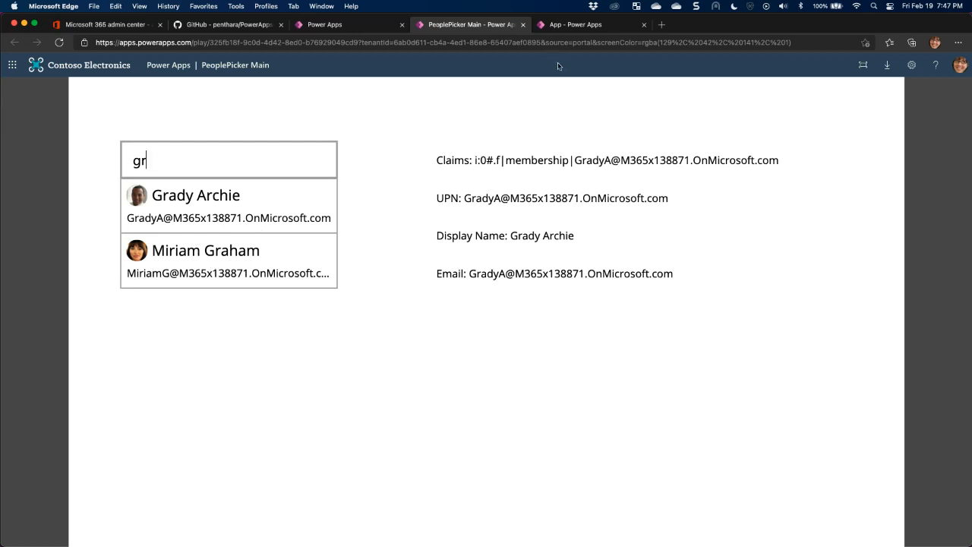
pyautogui.moveTo(175, 158); pyautogui.dragTo(132, 159)
pyautogui.write('ar')
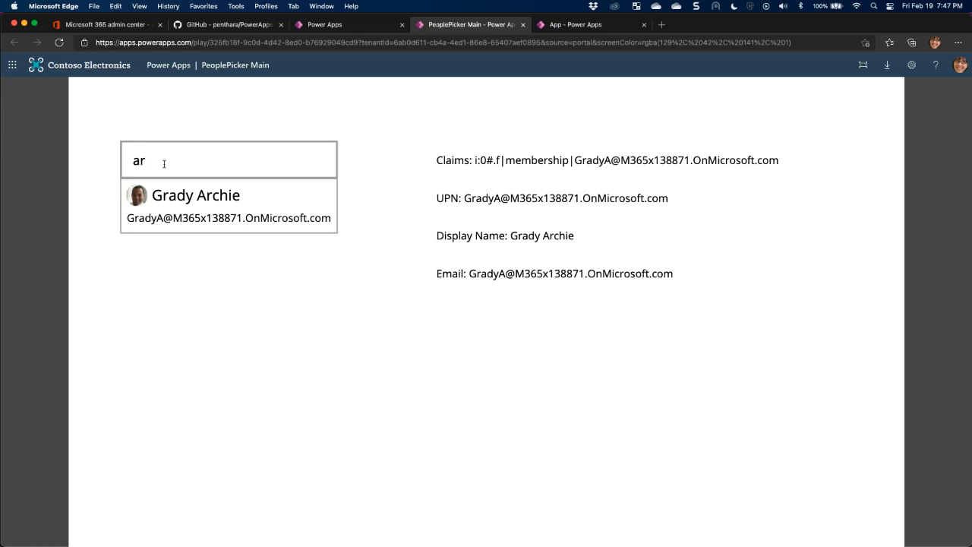
pyautogui.press('BackSpace')
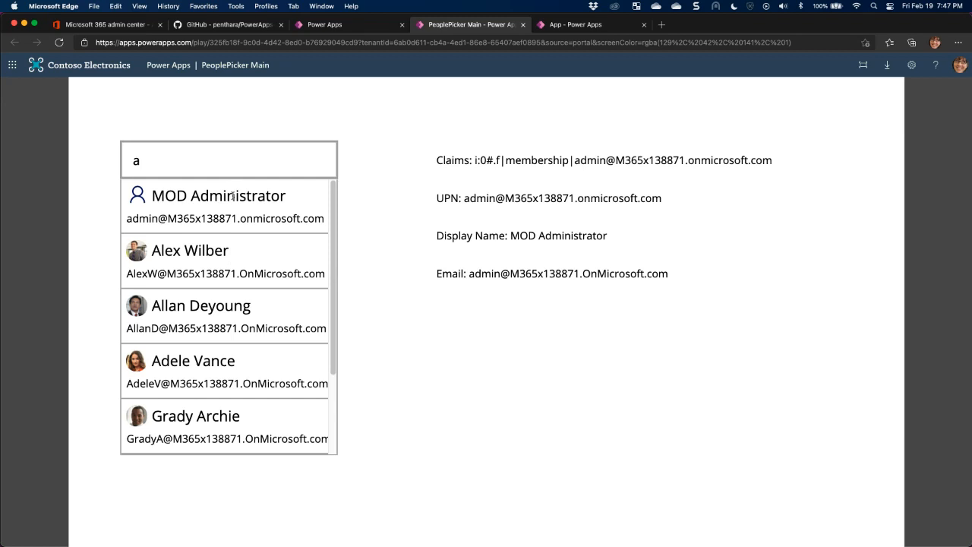
pyautogui.scroll(-2, 250, 241)
pyautogui.scroll(2, 251, 252)
# Return to the new app and review the settings of the ResultCount custom property without changing them.
pyautogui.click(565, 25)
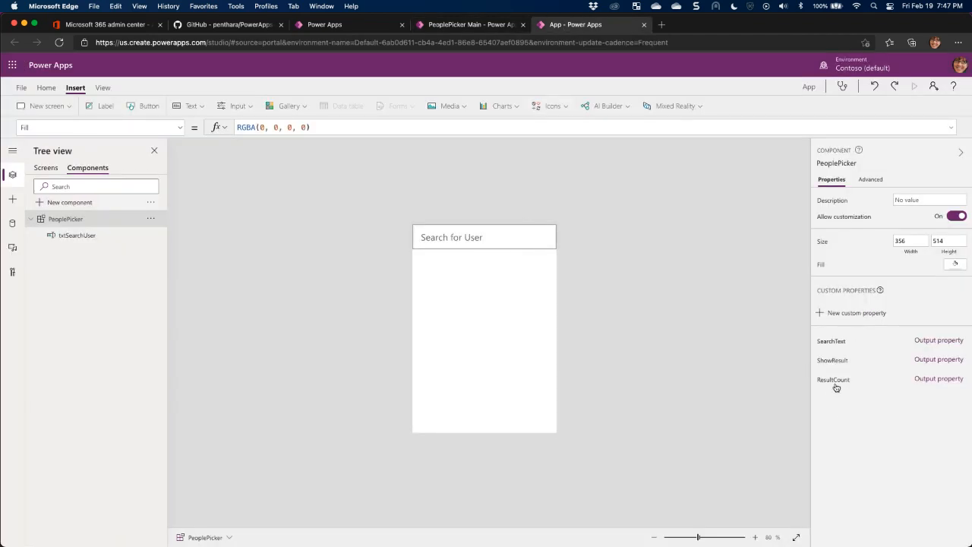
pyautogui.click(929, 379)
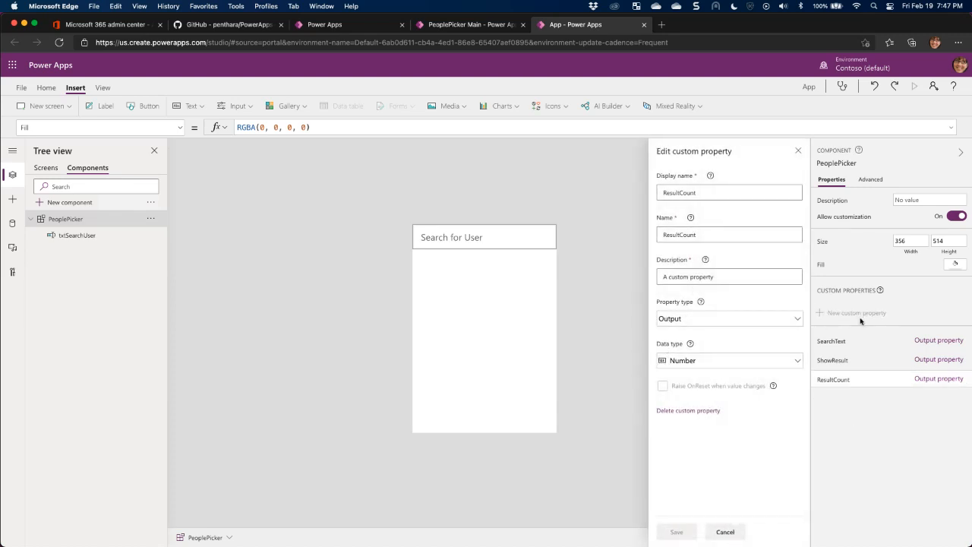
pyautogui.click(727, 532)
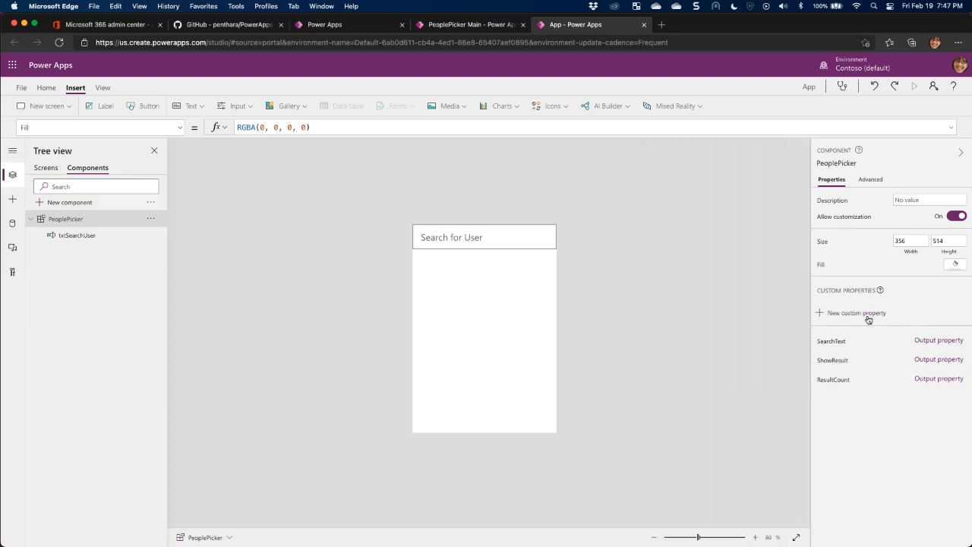
# Start a new custom property on the PeoplePicker component and name it DisplayName.
pyautogui.click(866, 314)
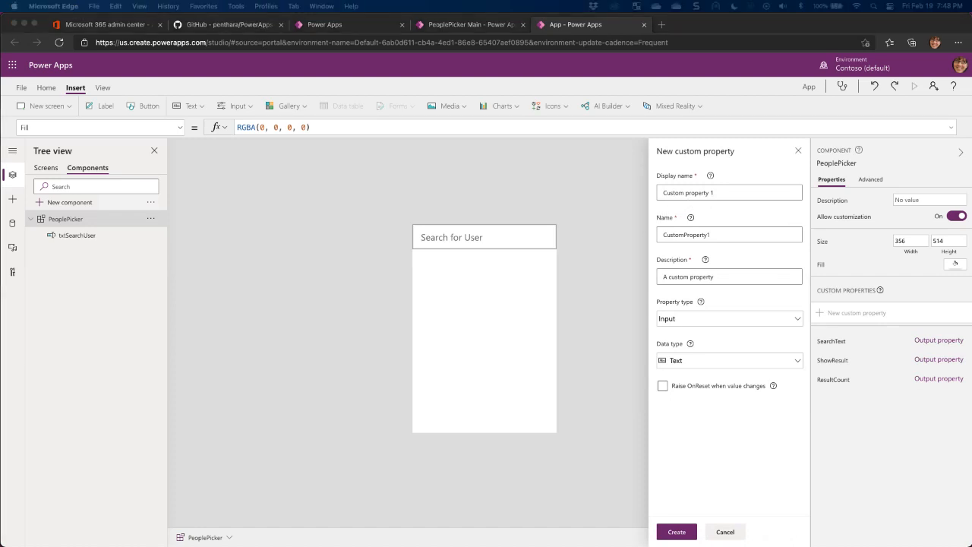
pyautogui.moveTo(722, 193); pyautogui.dragTo(646, 192)
pyautogui.write('DisplayName')
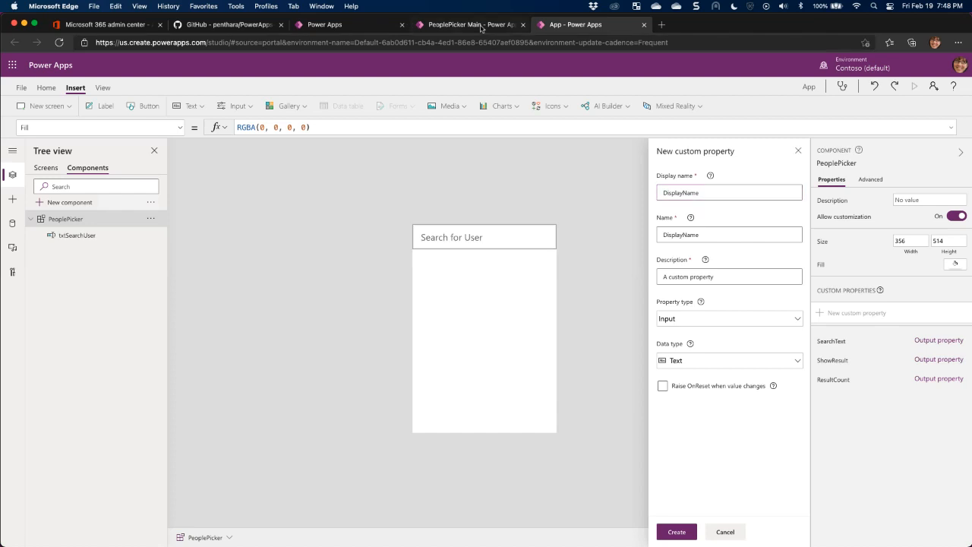
# Switch to the running PeoplePicker Main app and review the Claims, UPN, Display Name and Email outputs.
pyautogui.click(468, 23)
pyautogui.moveTo(447, 160); pyautogui.dragTo(562, 278)
pyautogui.click(565, 277)
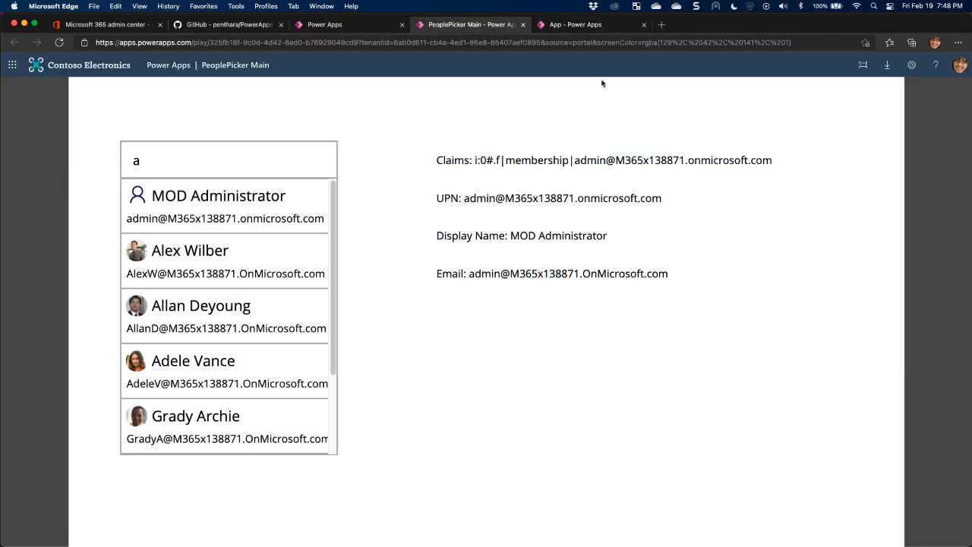
# Return to the new app and create the DisplayName property with property type Output and data type Text.
pyautogui.click(597, 31)
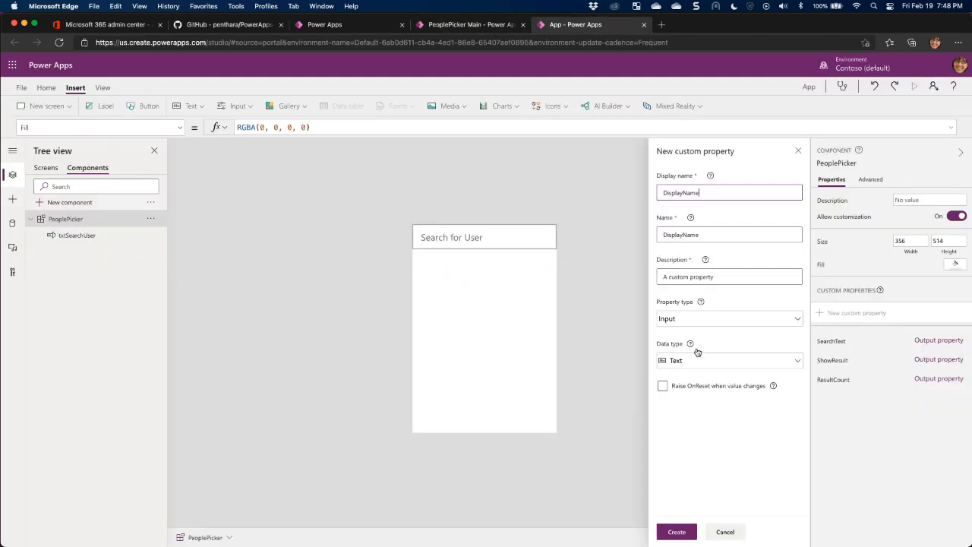
pyautogui.click(699, 319)
pyautogui.click(698, 393)
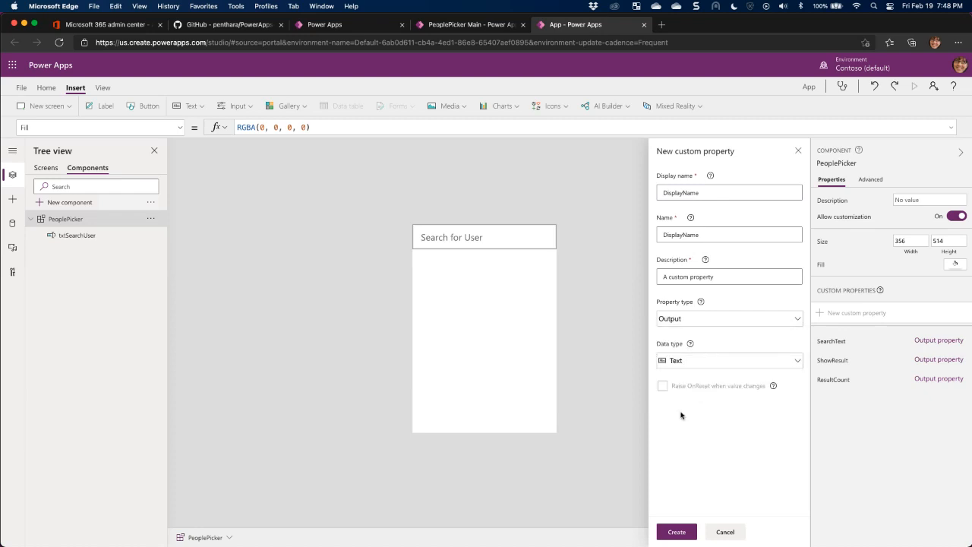
pyautogui.click(686, 529)
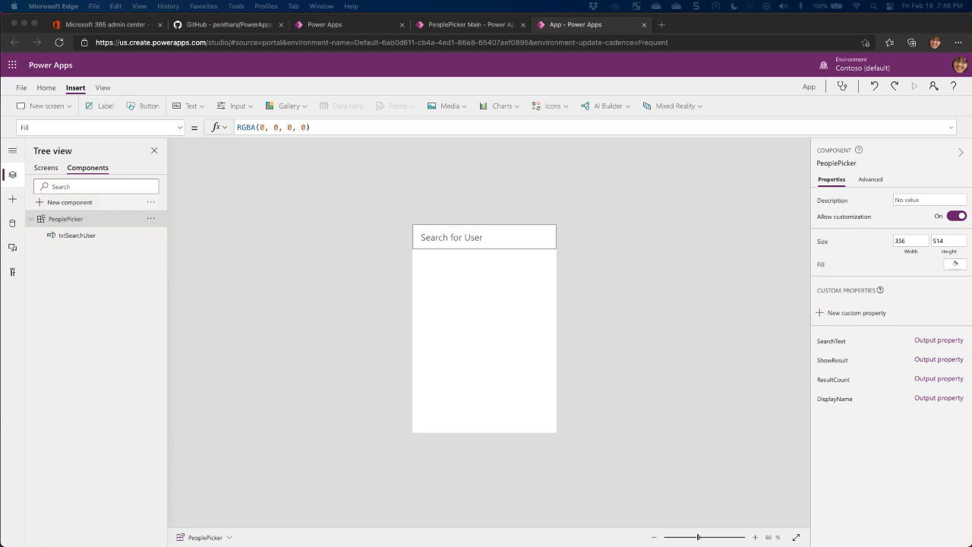
# Create a custom property named Email on the PeoplePicker component, with property type Output and data type Text.
pyautogui.click(854, 311)
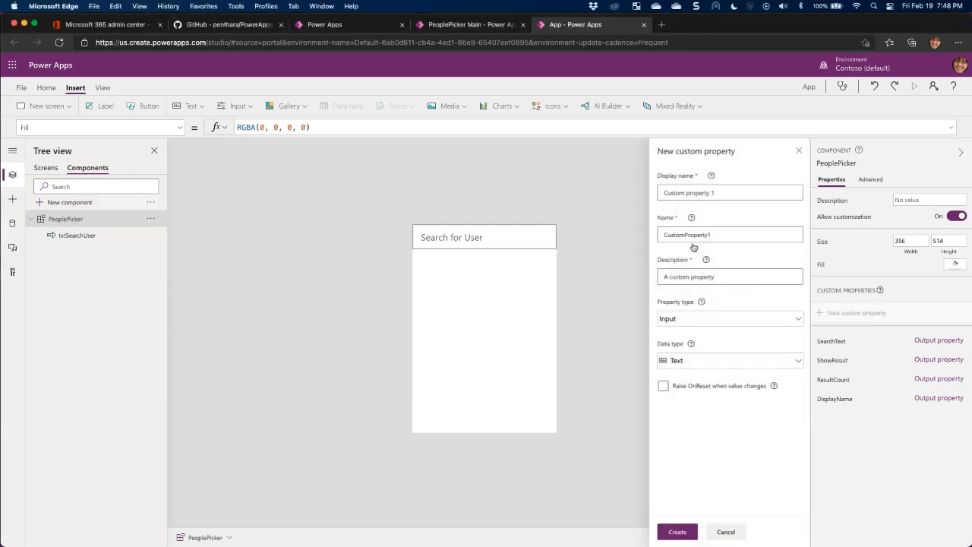
pyautogui.tripleClick(720, 190)
pyautogui.write('Email')
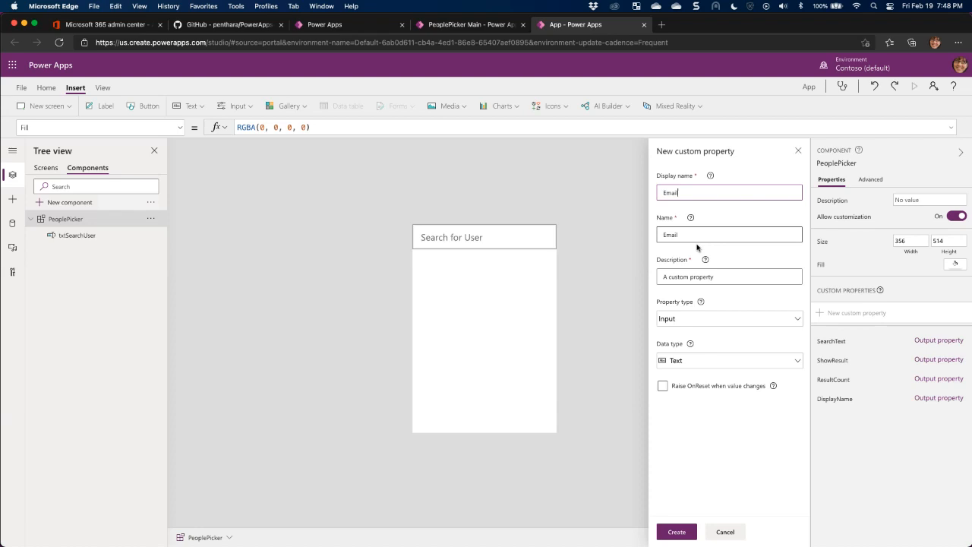
pyautogui.click(694, 319)
pyautogui.click(700, 379)
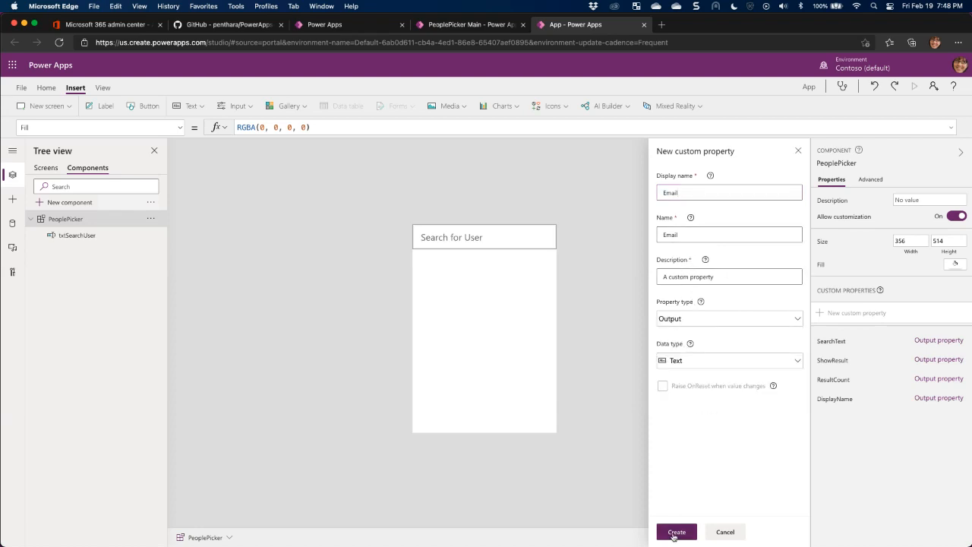
pyautogui.click(675, 533)
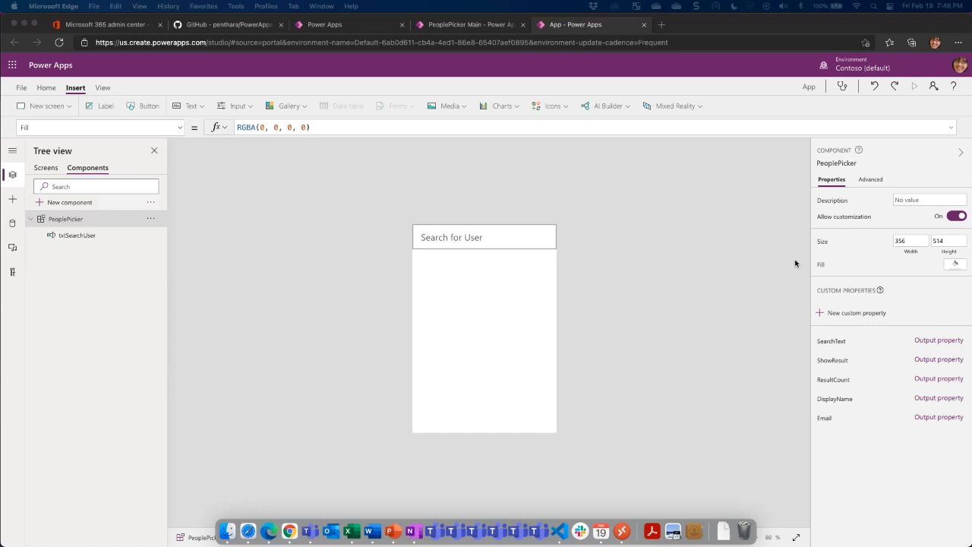
pyautogui.click(875, 425)
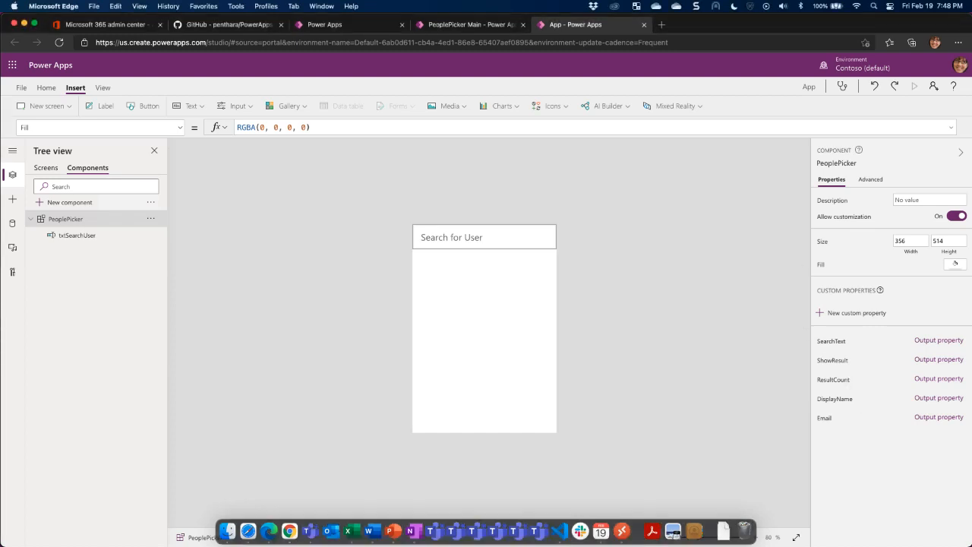
# Create a custom property named Claims on the PeoplePicker component, with property type Output and data type Text.
pyautogui.click(846, 313)
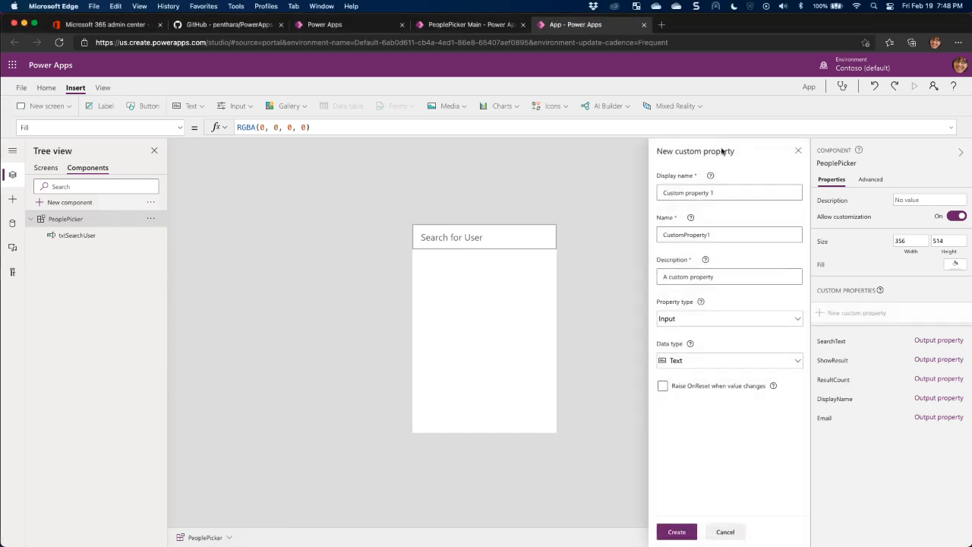
pyautogui.click(734, 192)
pyautogui.press('super+a')
pyautogui.write('Claims')
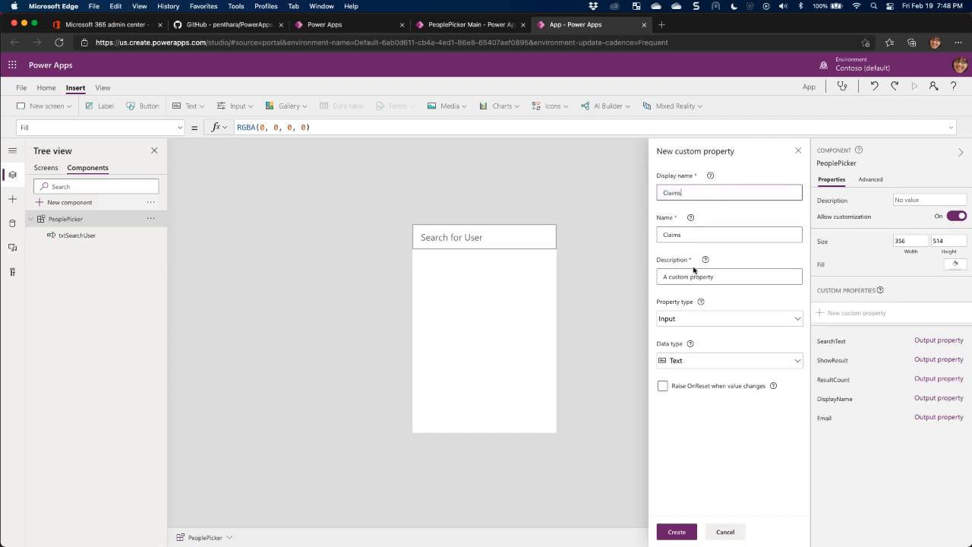
pyautogui.click(691, 319)
pyautogui.click(701, 379)
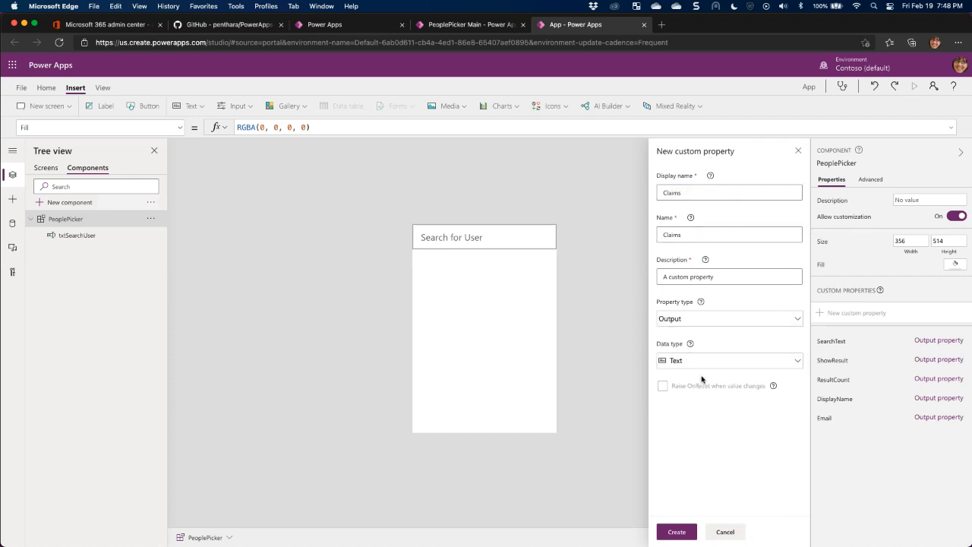
pyautogui.click(676, 531)
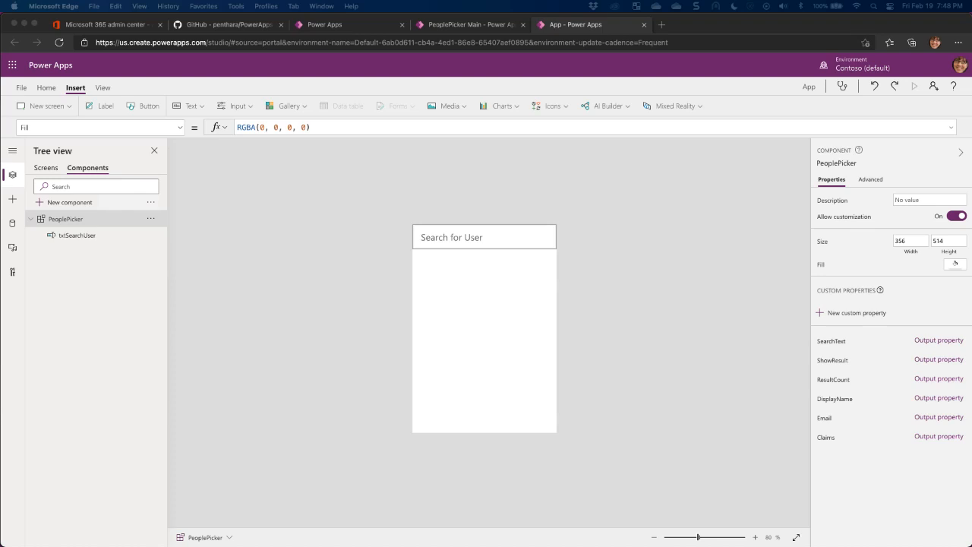
# Create a custom property named UserID on the PeoplePicker component, with property type Output and data type Text.
pyautogui.click(855, 312)
pyautogui.click(707, 190)
pyautogui.press('super+a')
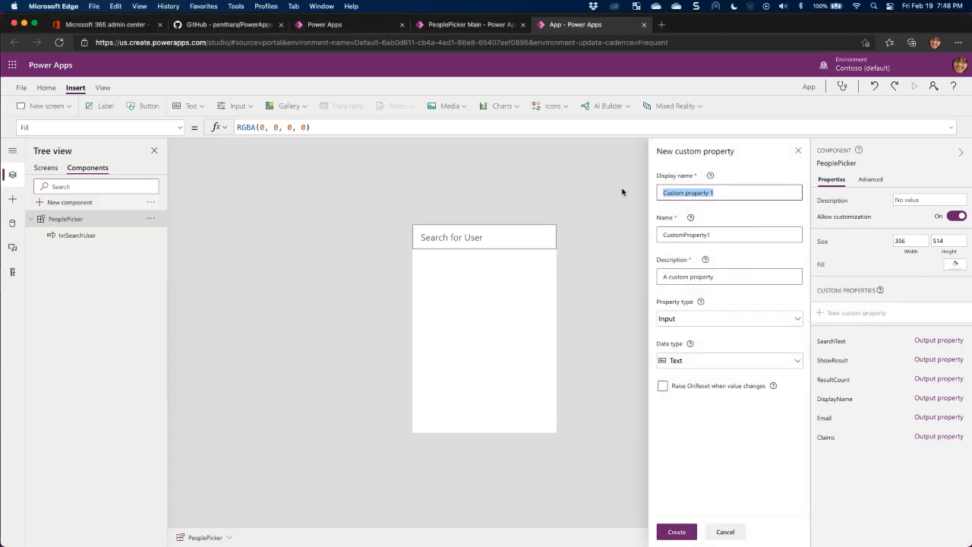
pyautogui.write('UserID')
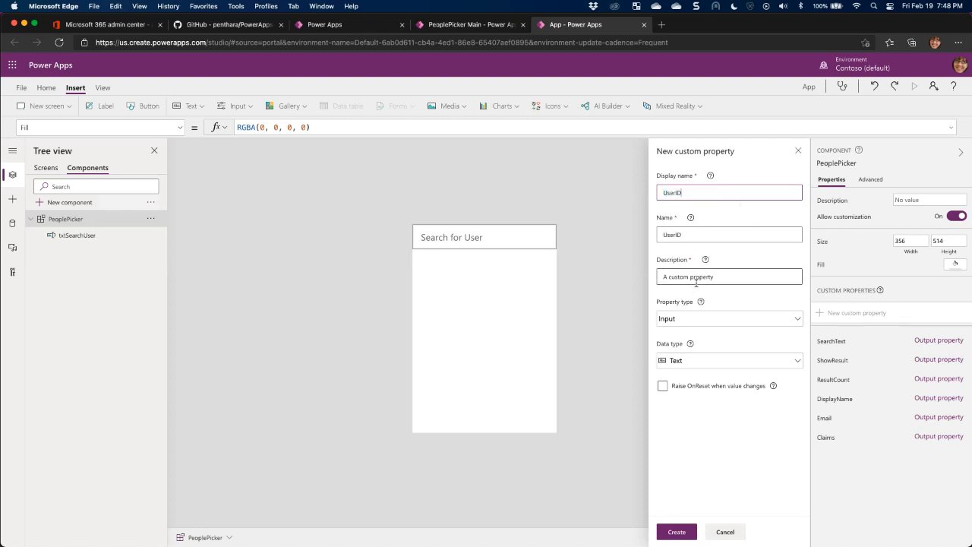
pyautogui.click(686, 326)
pyautogui.click(679, 375)
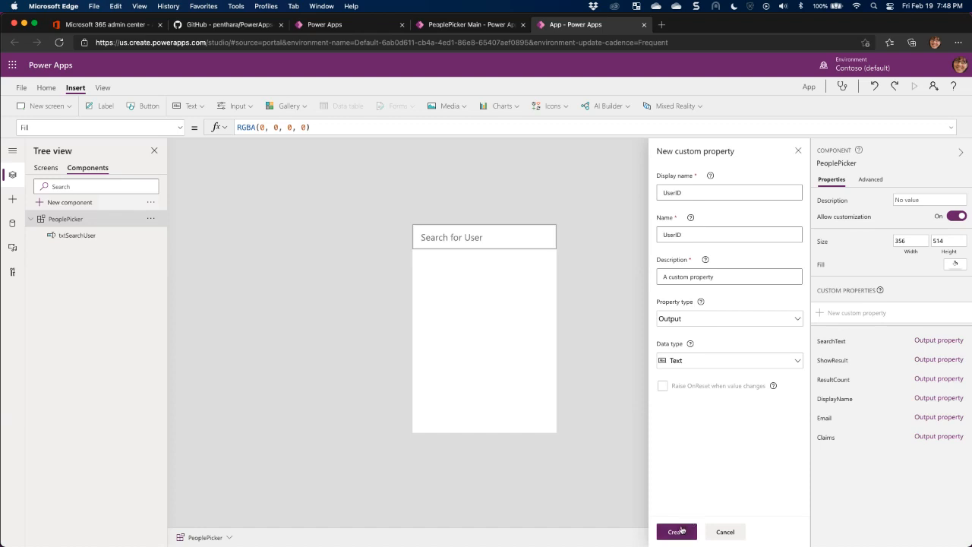
pyautogui.click(678, 531)
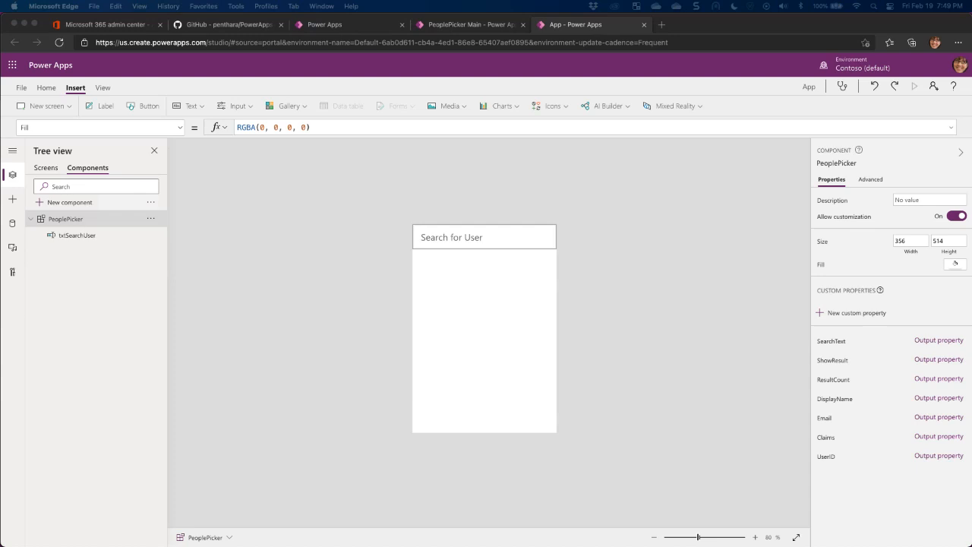
# Define a new custom property named UPN for the PeoplePicker component, with property type Output and data type Text.
pyautogui.click(854, 312)
pyautogui.tripleClick(716, 192)
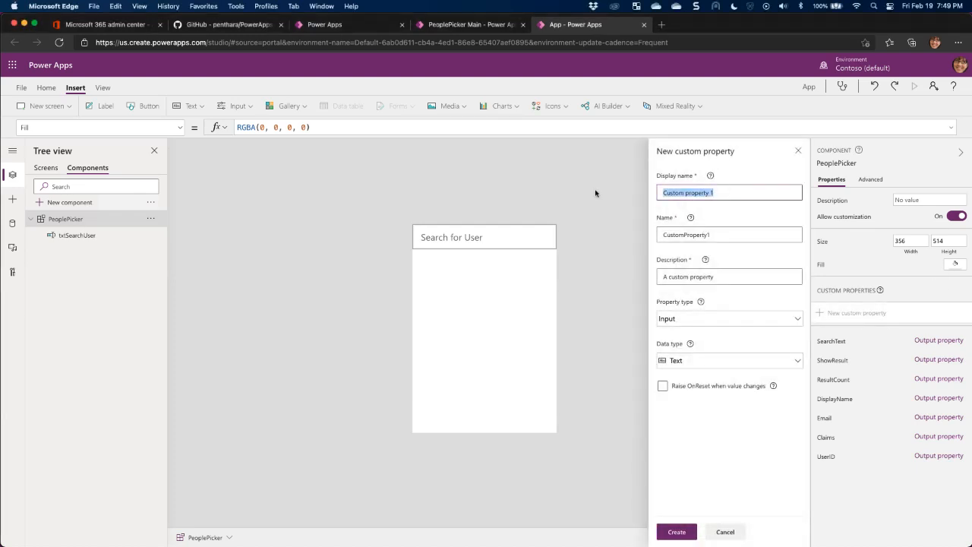
pyautogui.write('UPN')
pyautogui.click(687, 359)
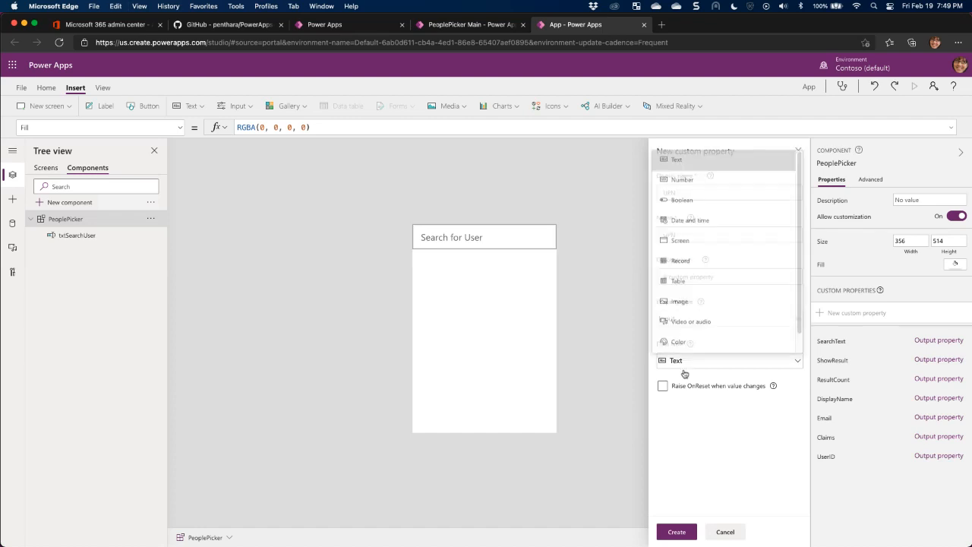
pyautogui.click(707, 415)
pyautogui.click(694, 317)
pyautogui.click(681, 376)
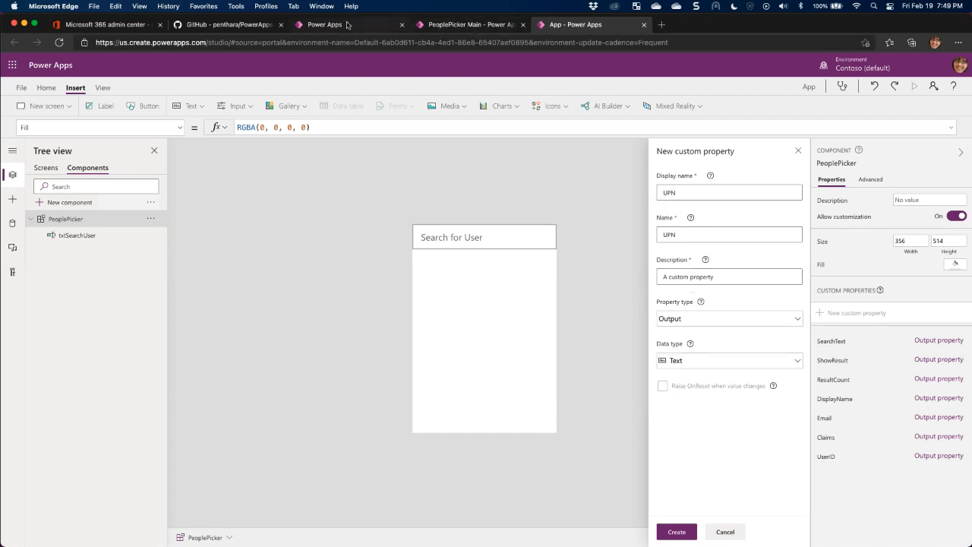
# Switch to the running PeoplePicker Main app, look through the listed users, and search for users with "j".
pyautogui.click(469, 25)
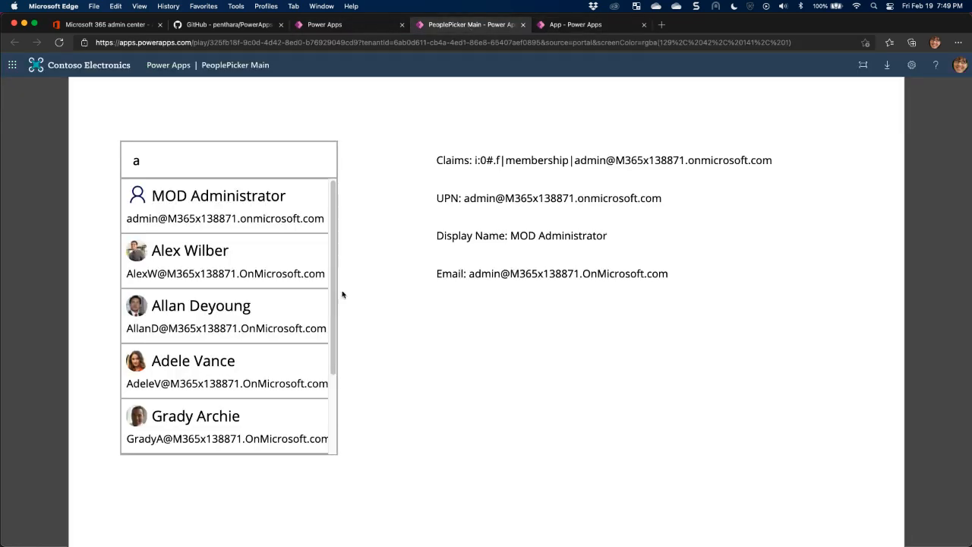
pyautogui.scroll(-3, 226, 356)
pyautogui.scroll(3, 221, 351)
pyautogui.moveTo(144, 160); pyautogui.dragTo(106, 164)
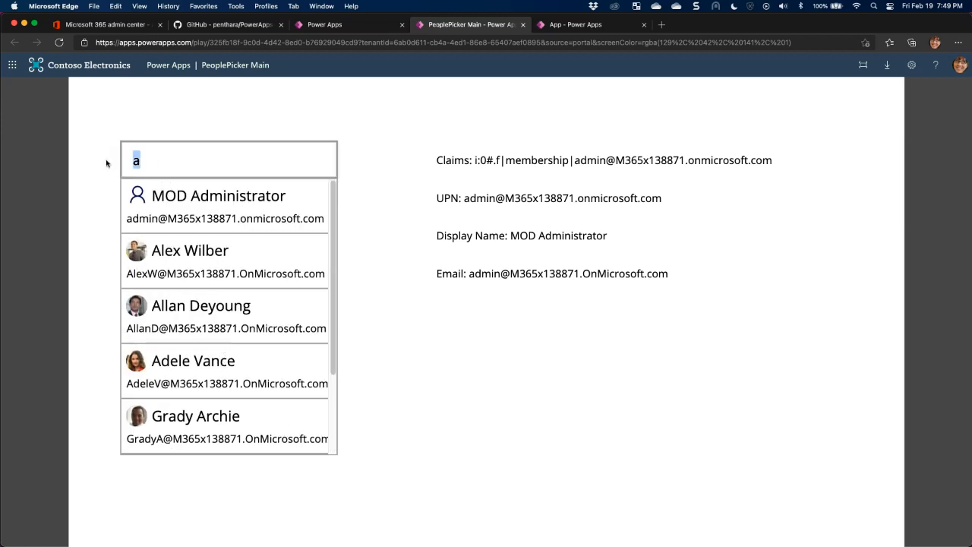
pyautogui.write('j')
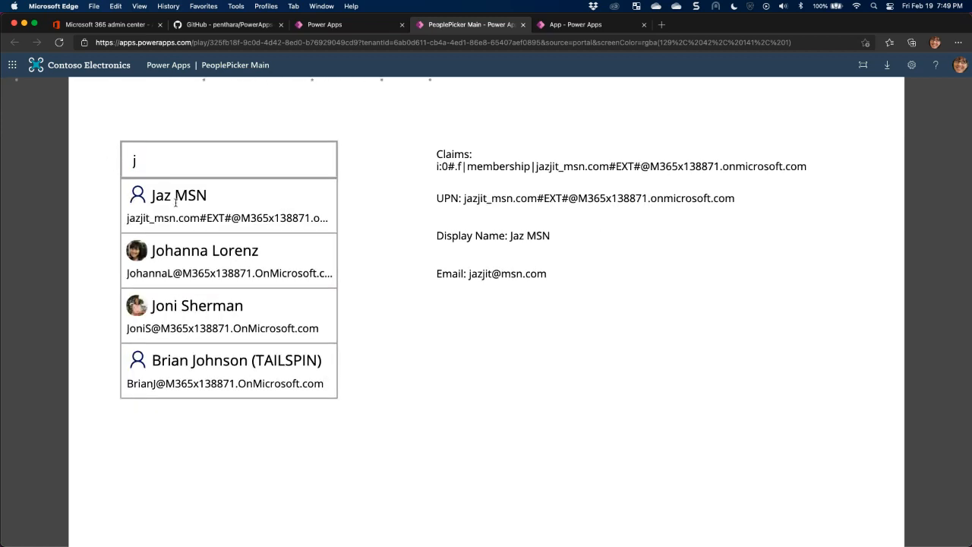
# Select the first user in the search results, examine the UPN and Email outputs, and clear the selection.
pyautogui.click(175, 202)
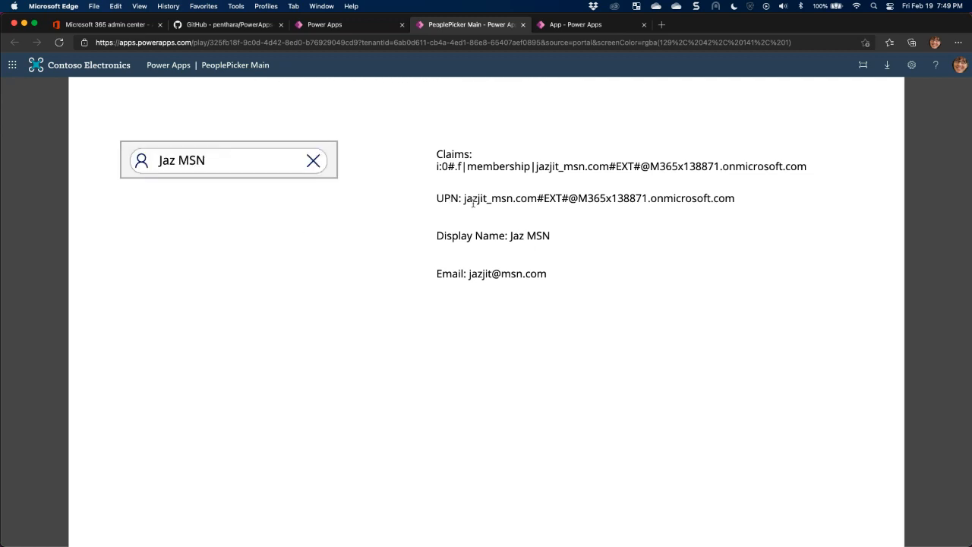
pyautogui.moveTo(473, 202); pyautogui.dragTo(759, 202)
pyautogui.moveTo(469, 273); pyautogui.dragTo(590, 274)
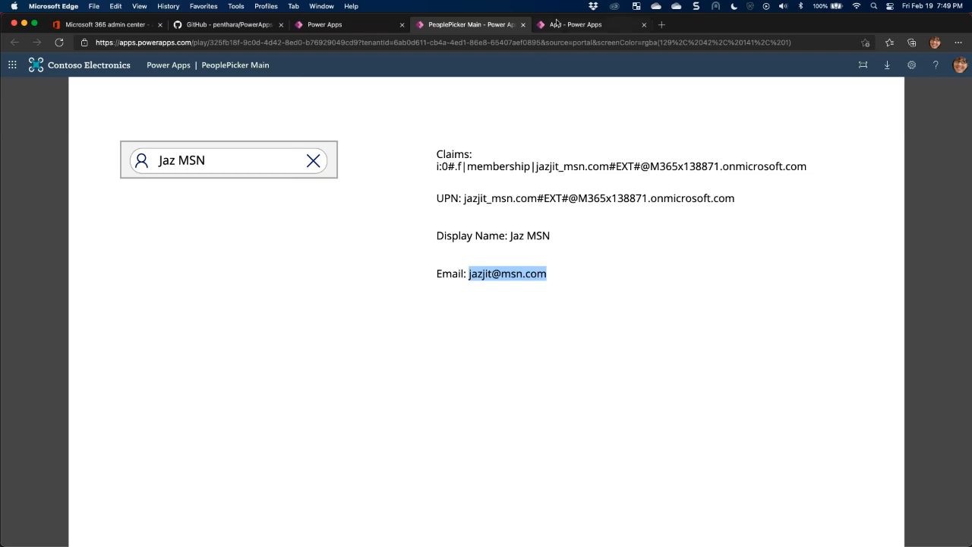
pyautogui.click(314, 162)
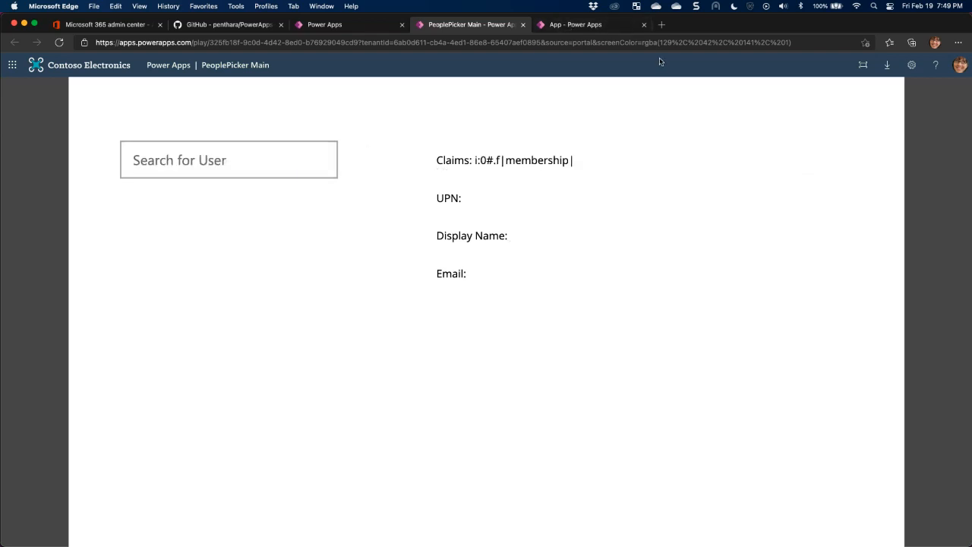
# Back in the app editor, create the defined UPN property, and add an Input custom property named PPDisplayMode with data type Boolean.
pyautogui.click(604, 25)
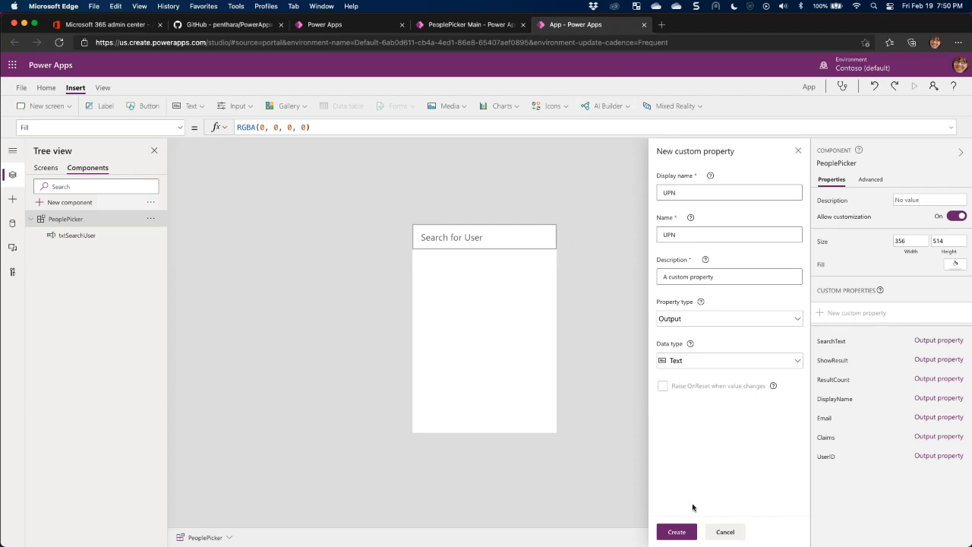
pyautogui.click(676, 532)
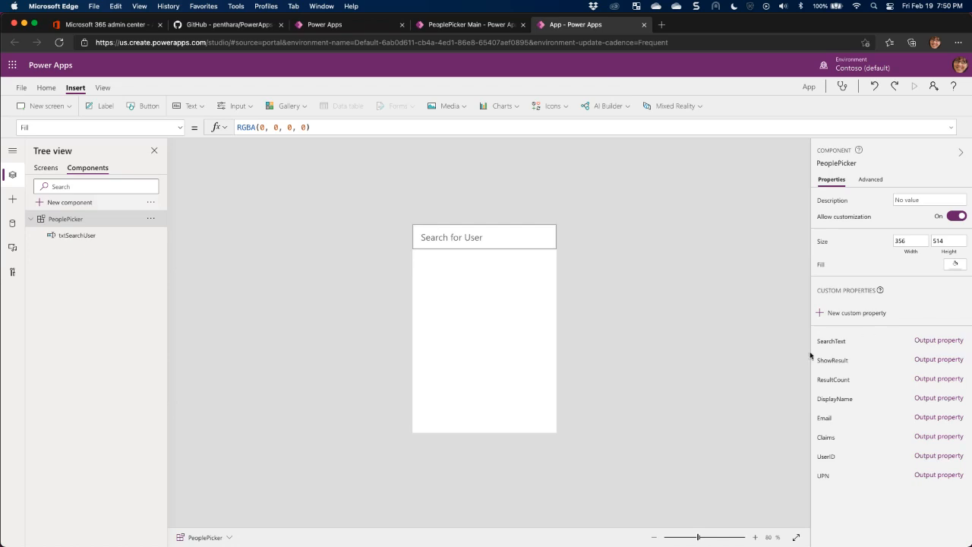
pyautogui.click(844, 313)
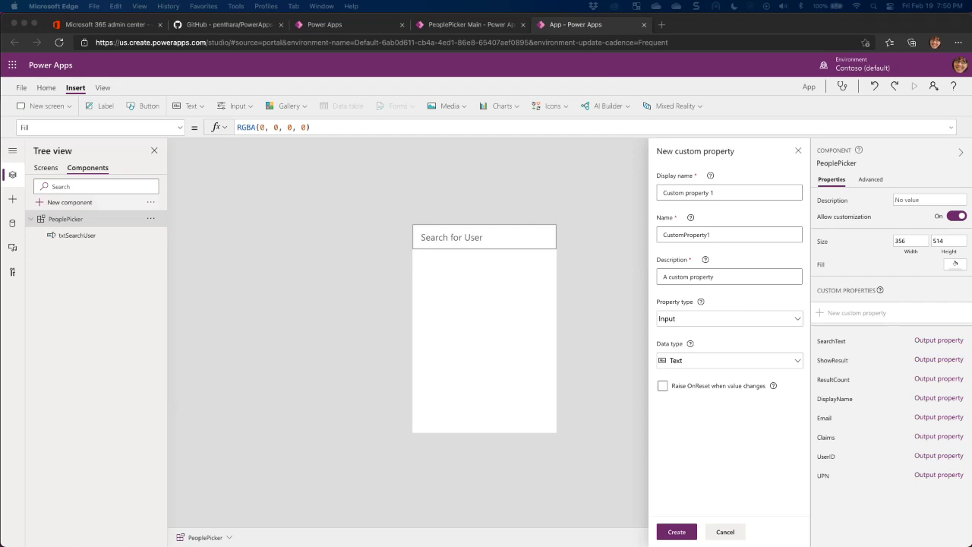
pyautogui.moveTo(715, 196); pyautogui.dragTo(634, 196)
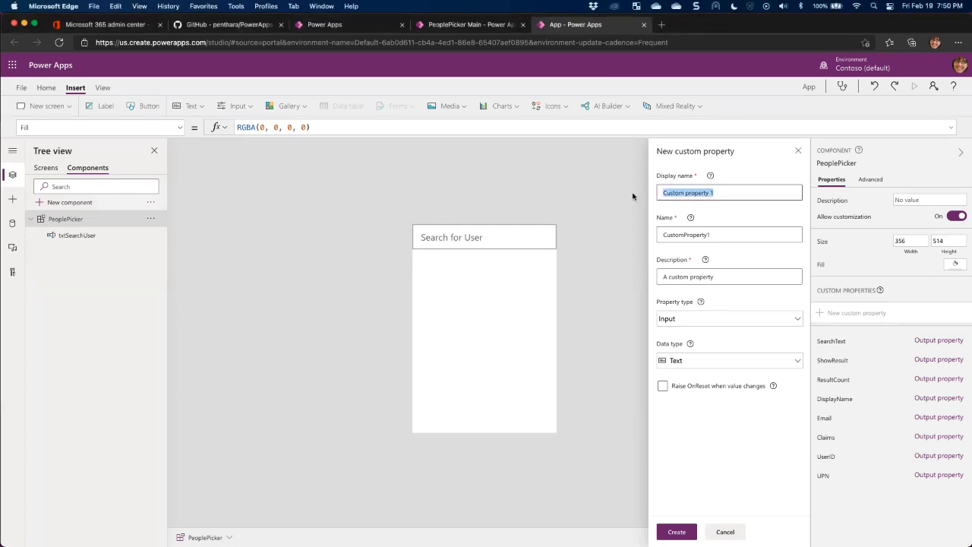
pyautogui.write('PPDisplayMode')
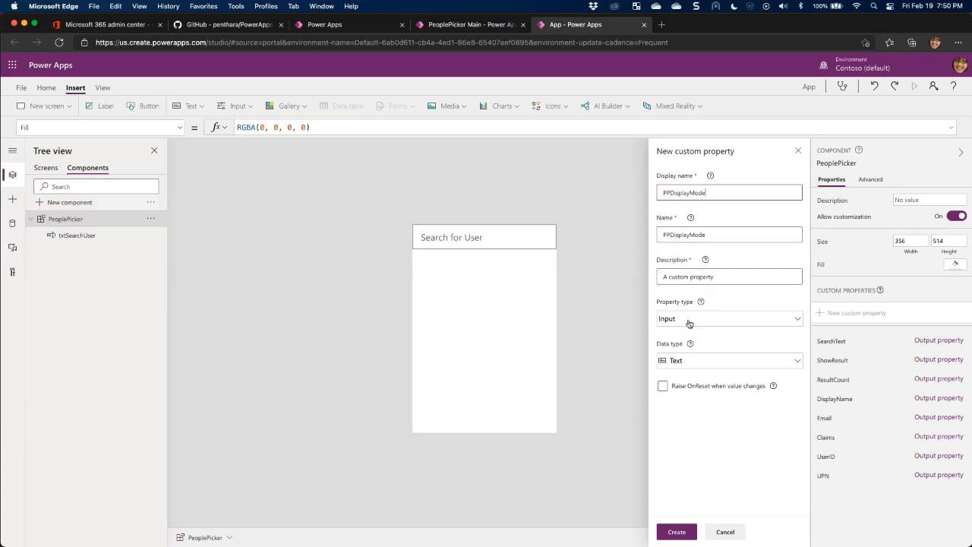
pyautogui.click(704, 360)
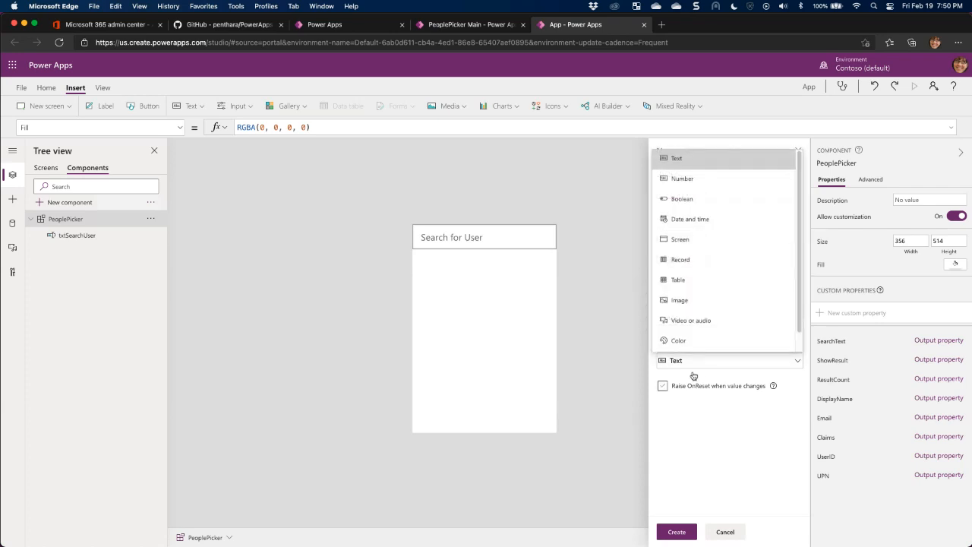
pyautogui.click(688, 198)
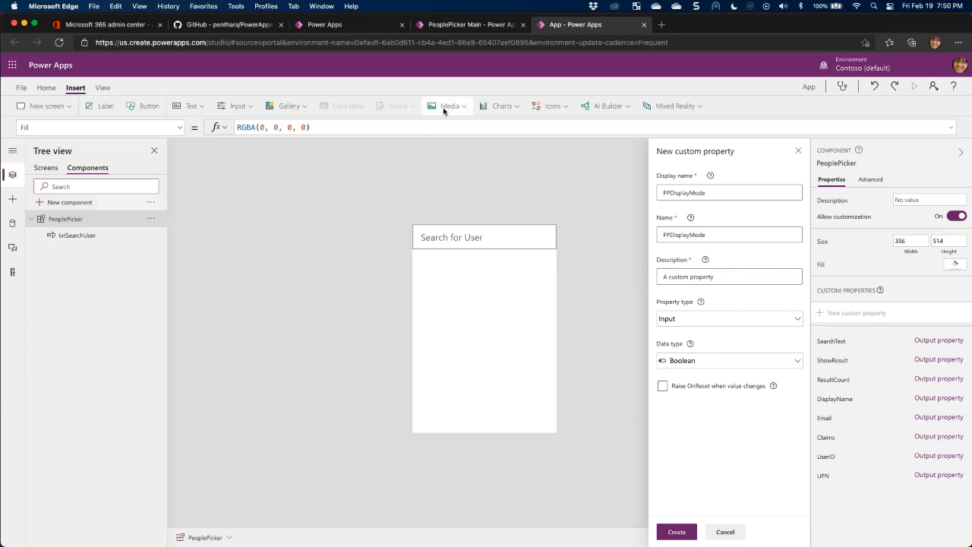
pyautogui.click(676, 531)
# Examine the available display mode options of the txtSearchUser text input and return to the PeoplePicker component.
pyautogui.click(505, 243)
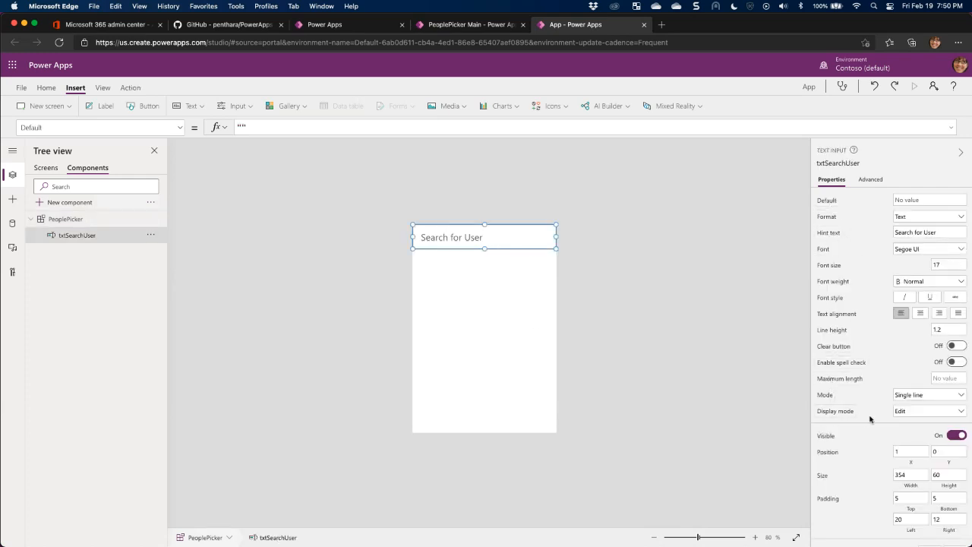
pyautogui.click(920, 414)
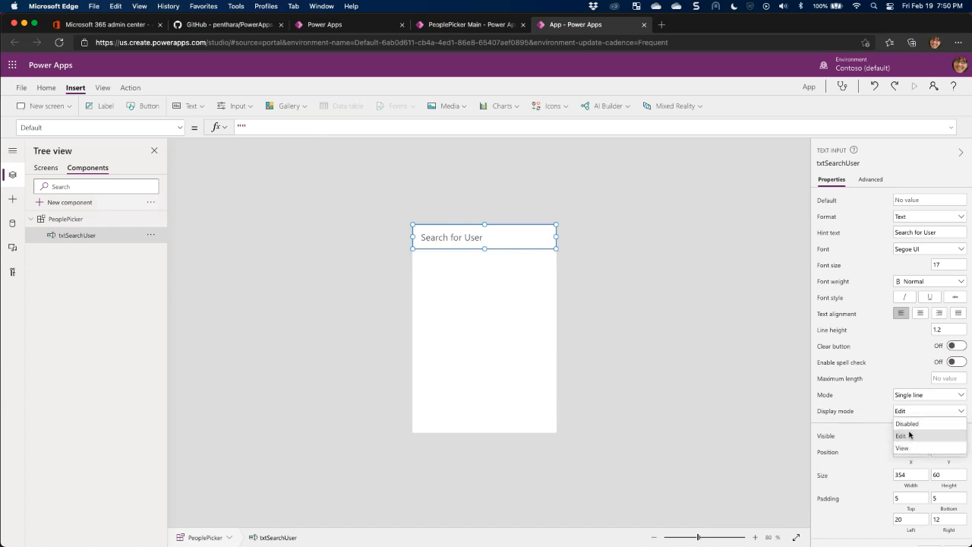
pyautogui.click(463, 281)
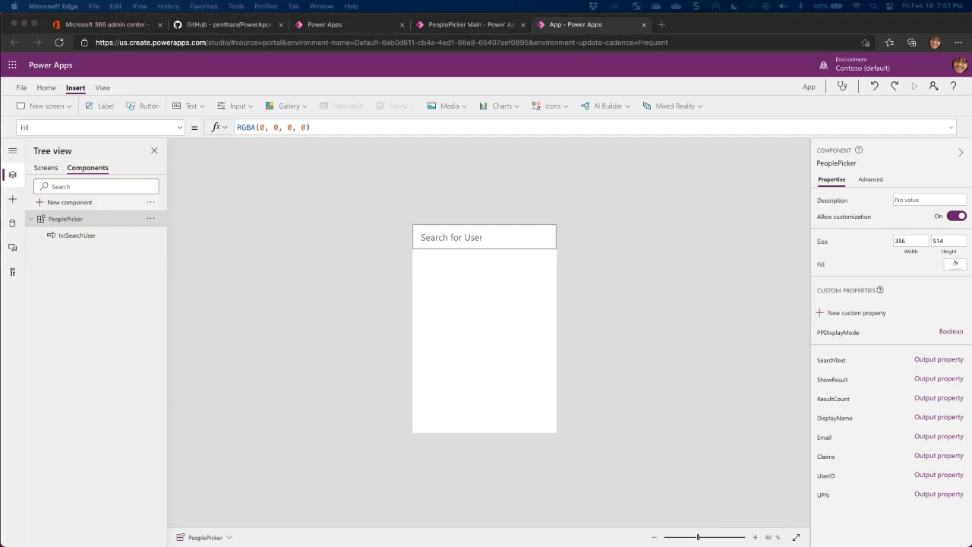
# Create a custom property named Required on the PeoplePicker component, with property type Input and data type Boolean.
pyautogui.click(844, 312)
pyautogui.click(690, 191)
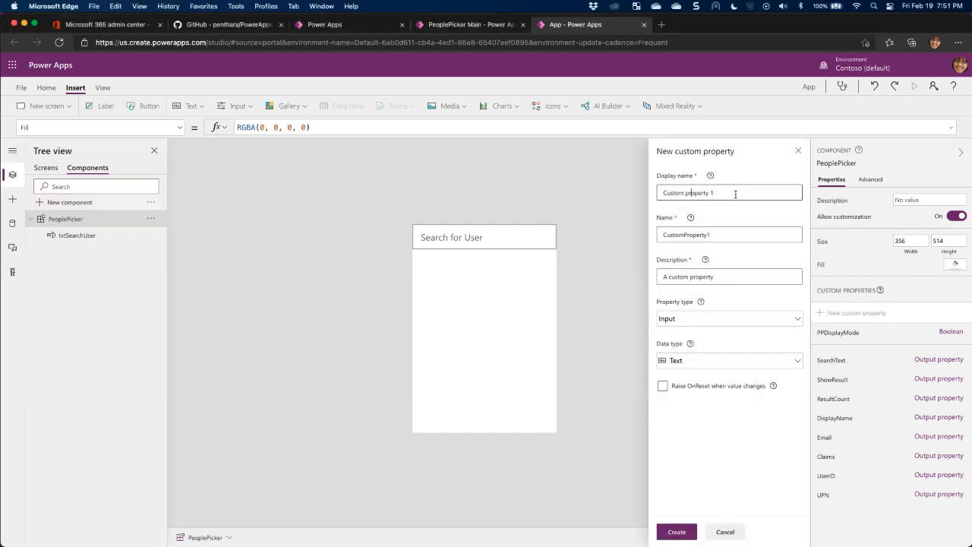
pyautogui.press('super+a')
pyautogui.write('Required')
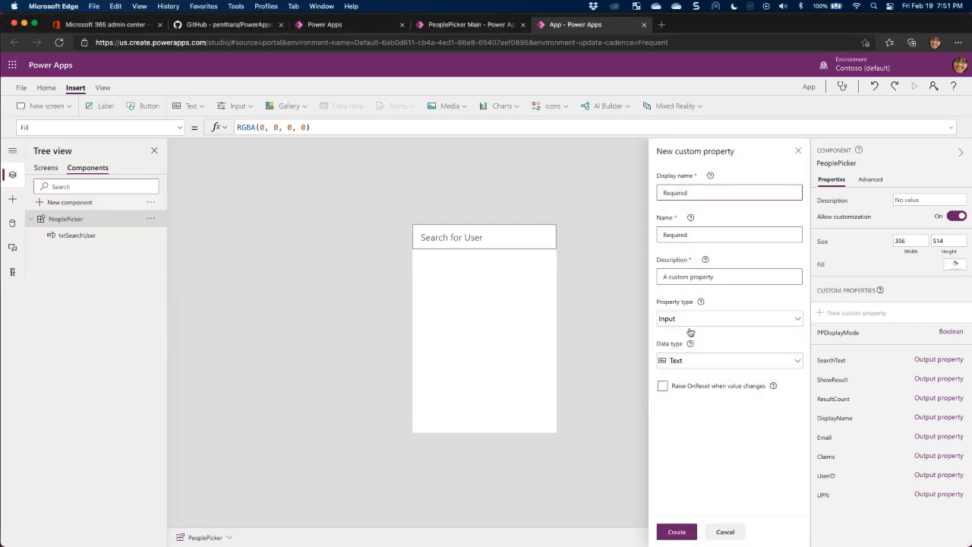
pyautogui.click(688, 363)
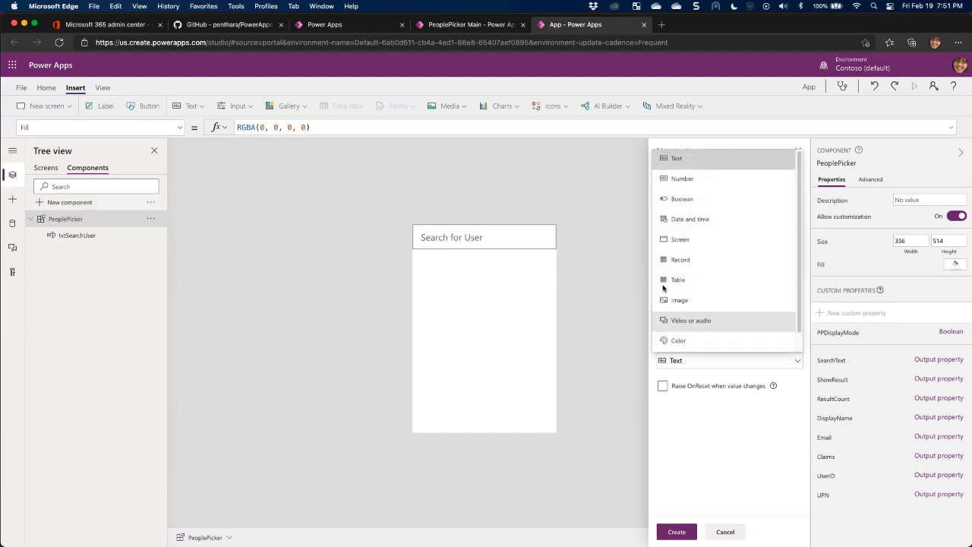
pyautogui.click(688, 200)
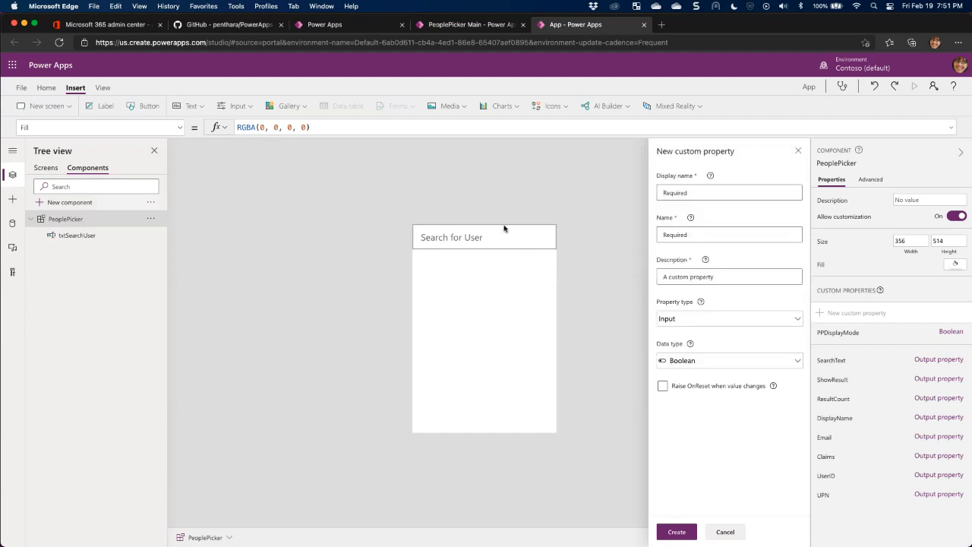
pyautogui.click(676, 532)
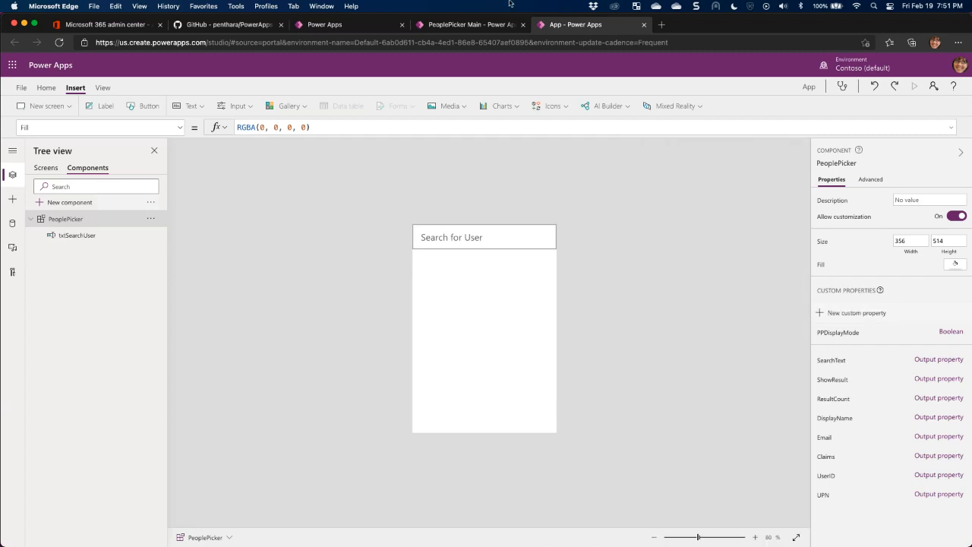
# Check how the empty user search box behaves in the running PeoplePicker Main app, and return to the app editor.
pyautogui.click(441, 29)
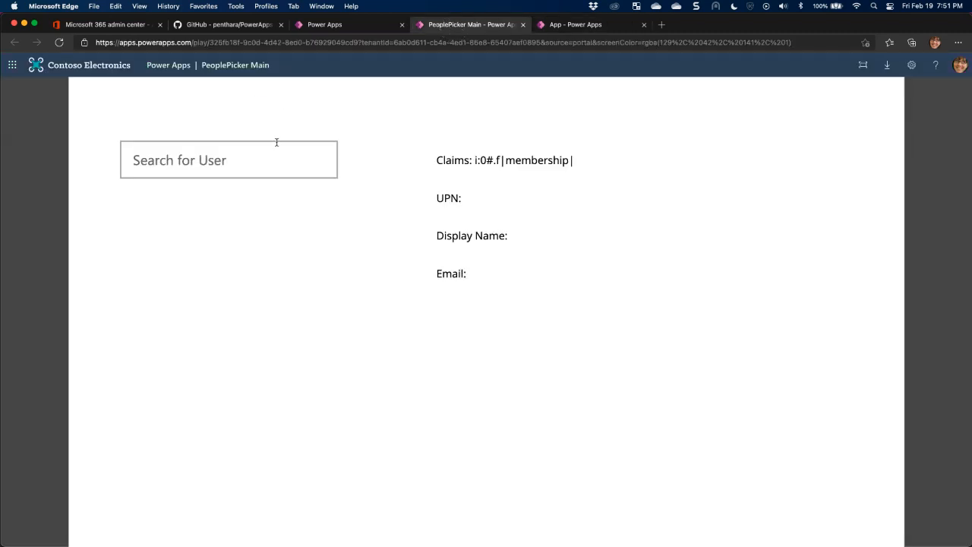
pyautogui.click(203, 146)
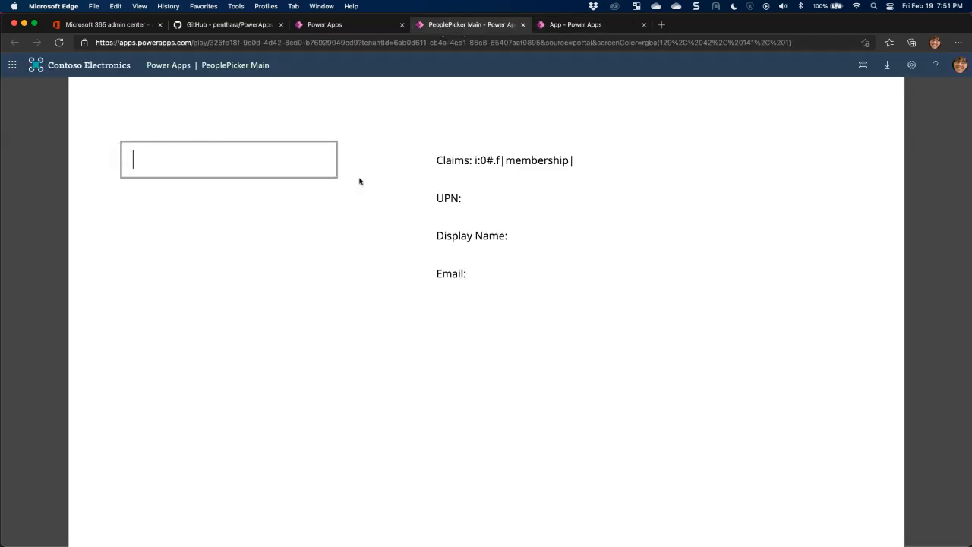
pyautogui.click(575, 24)
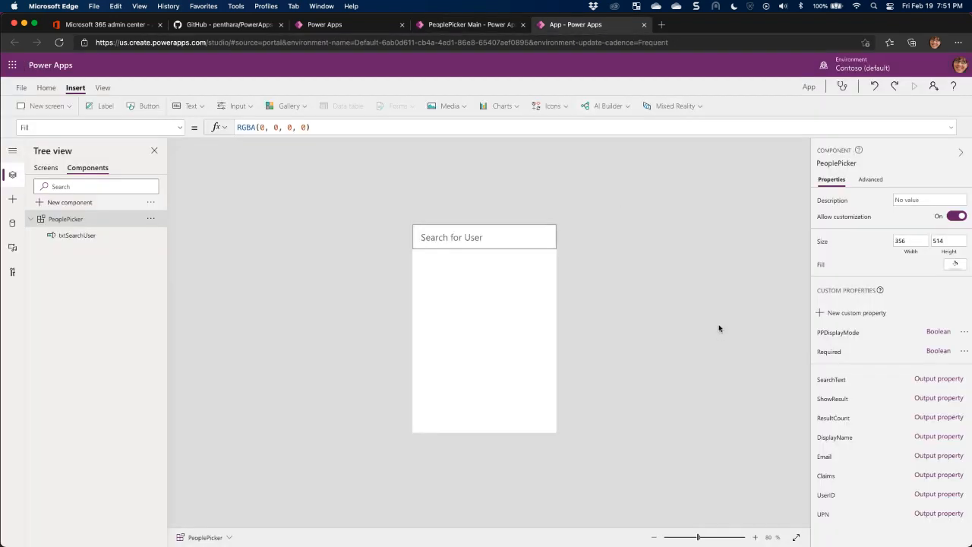
# Create a custom property named SelectedPersonEmail on the PeoplePicker component, with property type Input and data type Text.
pyautogui.click(866, 311)
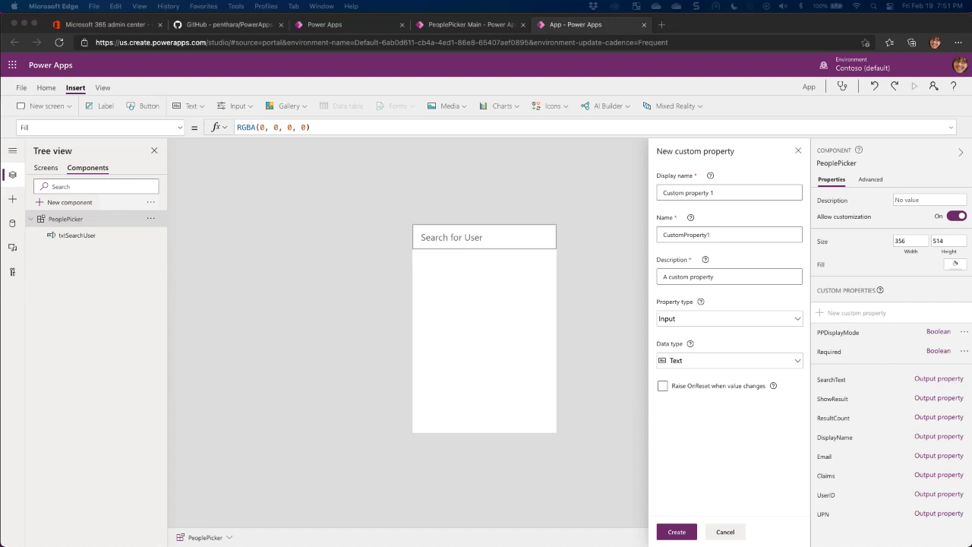
pyautogui.moveTo(727, 193); pyautogui.dragTo(602, 191)
pyautogui.write('SelectedPersonEmail')
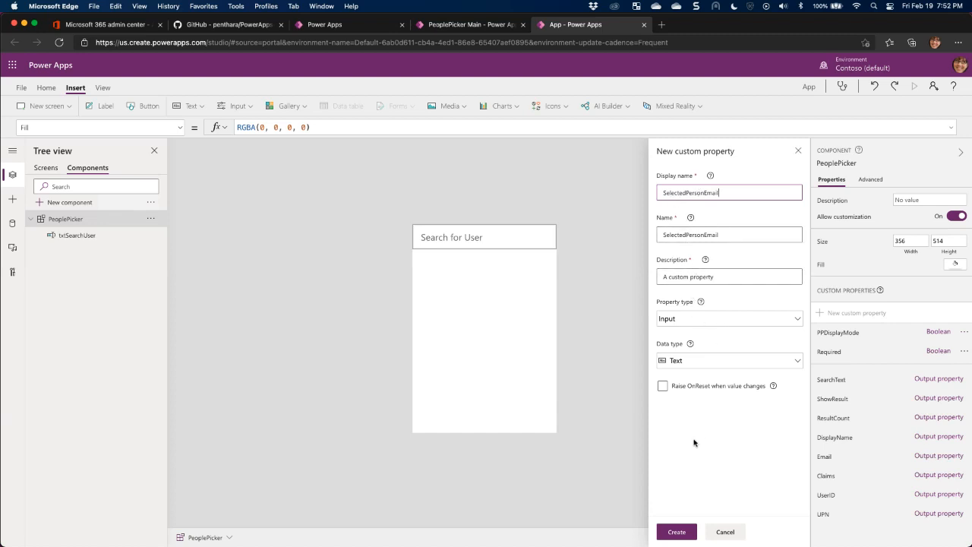
pyautogui.click(677, 531)
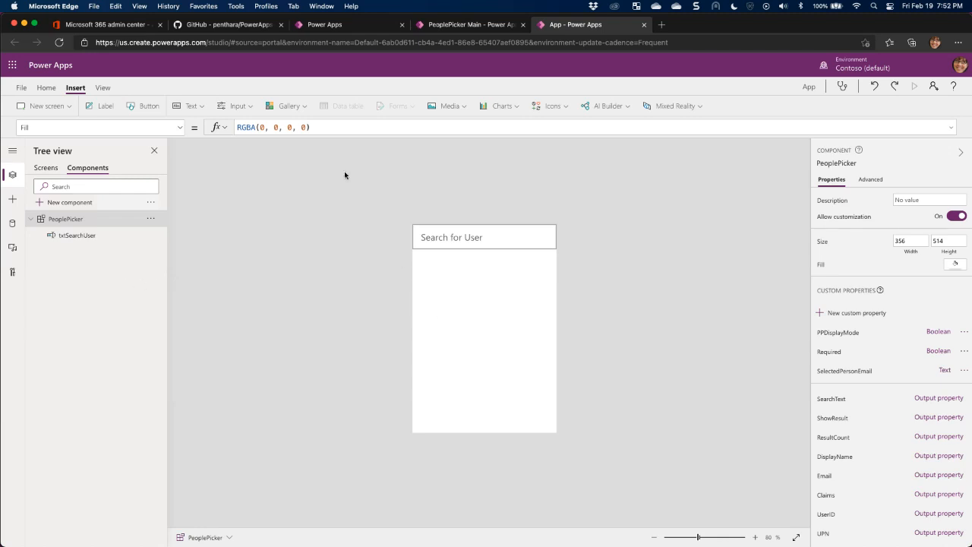
# Search for "a" in the running PeoplePicker Main app to view its user results list, and return to the app editor.
pyautogui.click(467, 25)
pyautogui.write('a')
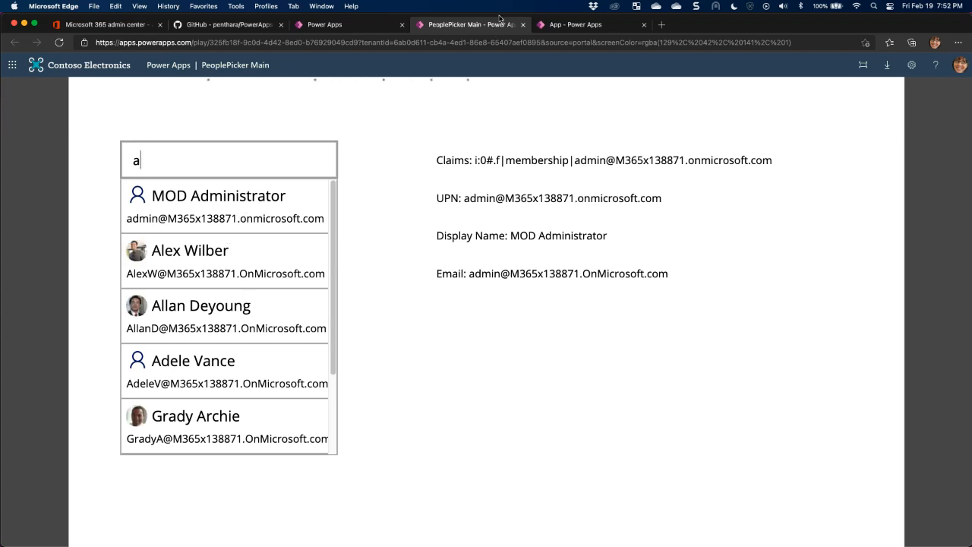
pyautogui.click(536, 22)
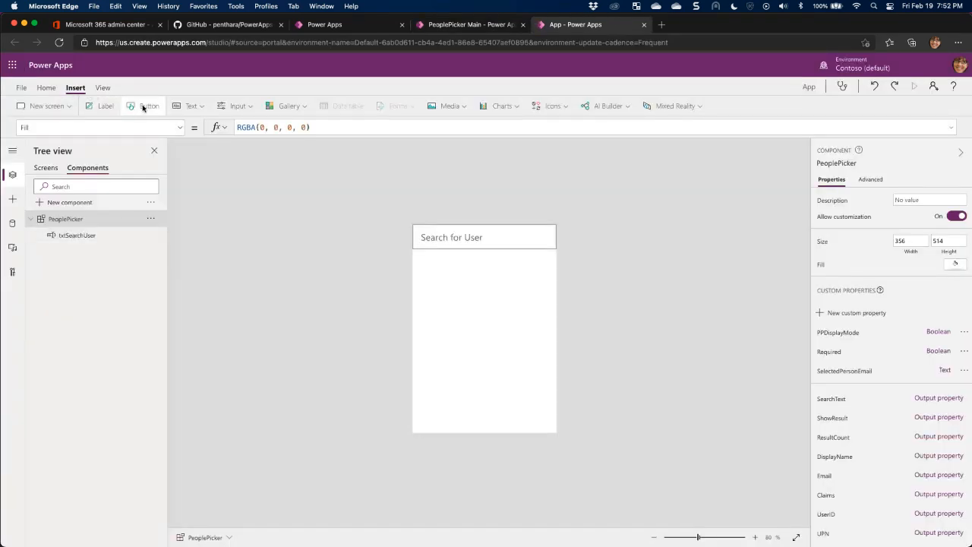
# Insert a blank vertical gallery into the PeoplePicker component and send it to the back, behind txtSearchUser.
pyautogui.click(275, 108)
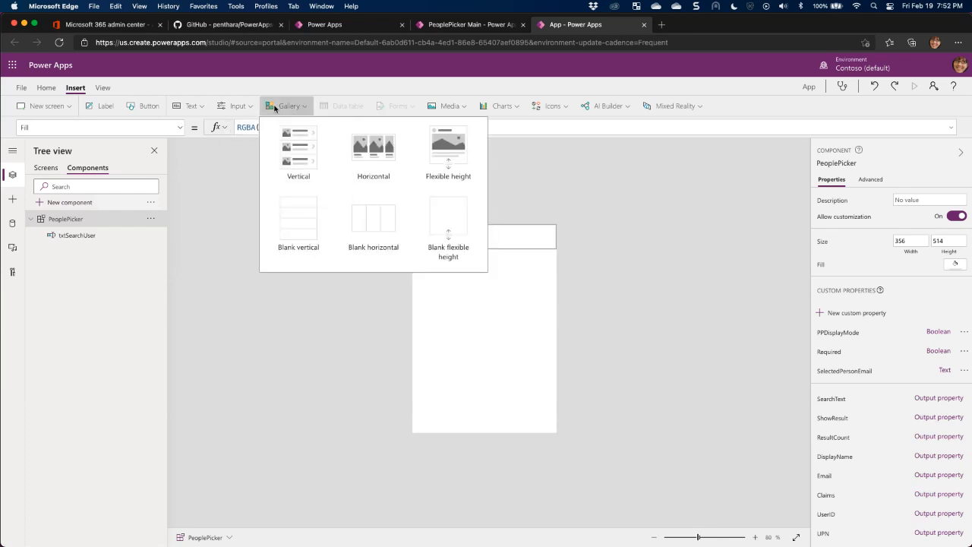
pyautogui.click(293, 223)
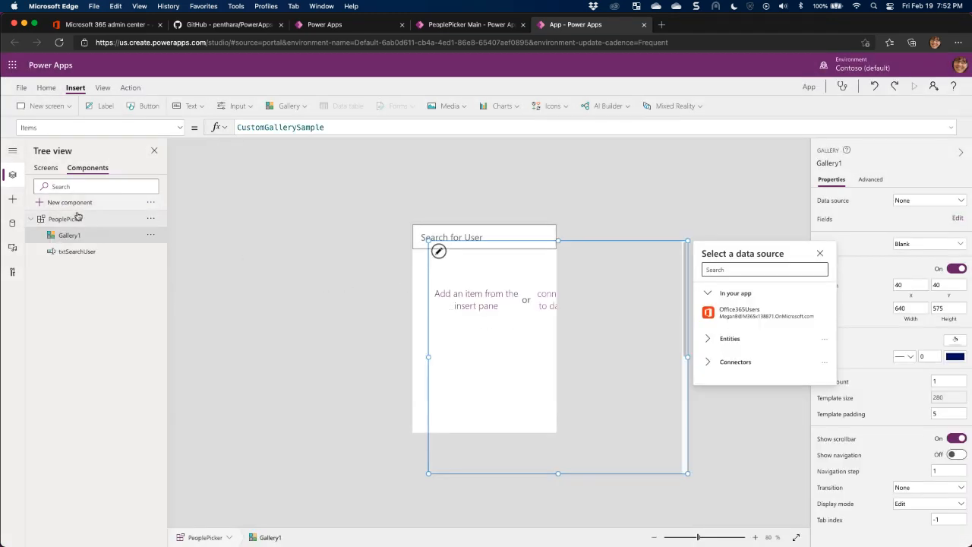
pyautogui.click(150, 235)
pyautogui.moveTo(182, 317)
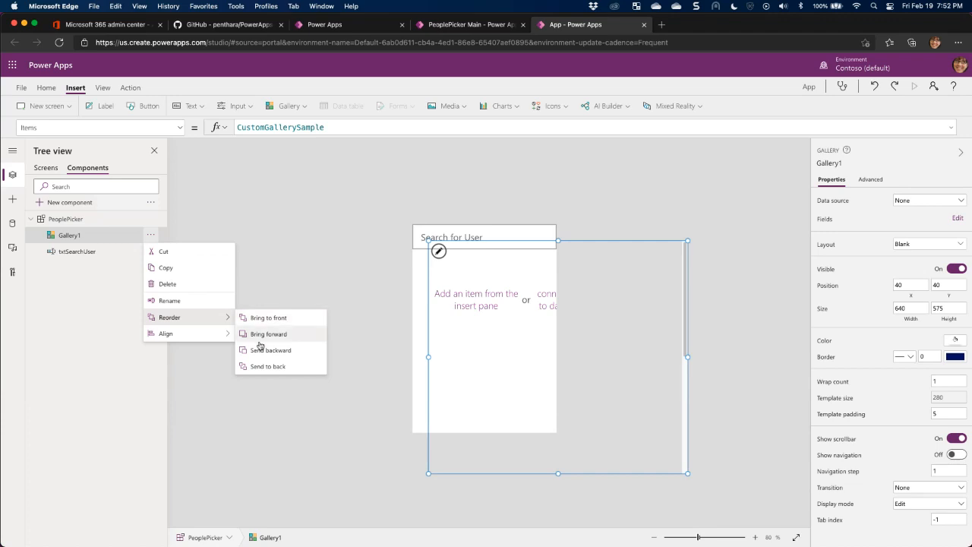
pyautogui.click(258, 366)
# Rename the new gallery in the PeoplePicker component to glryPeopleResults.
pyautogui.click(150, 256)
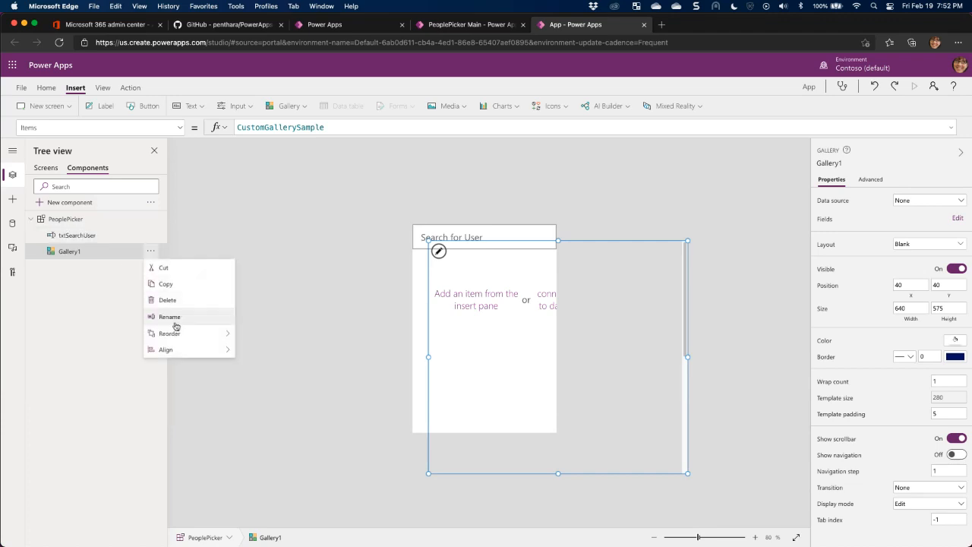
pyautogui.click(168, 317)
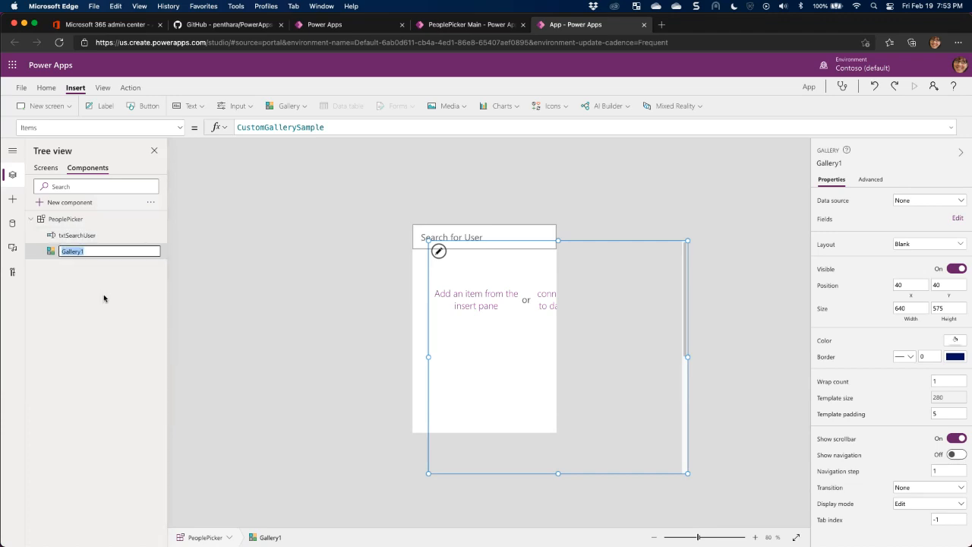
pyautogui.write('glryPeopleResults')
pyautogui.press('Escape')
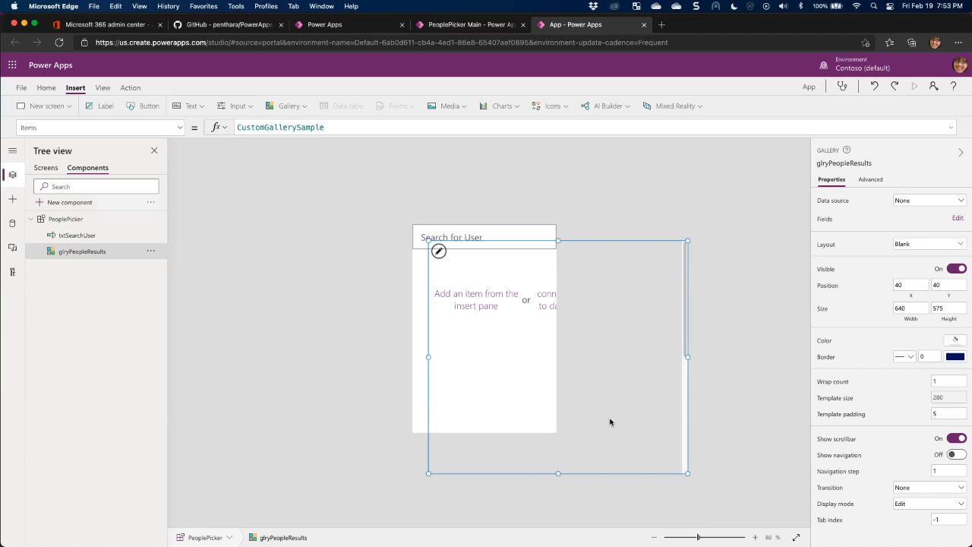
# Position the glryPeopleResults gallery directly below the search box, at X 1 and Y 62.
pyautogui.moveTo(503, 376); pyautogui.dragTo(487, 359)
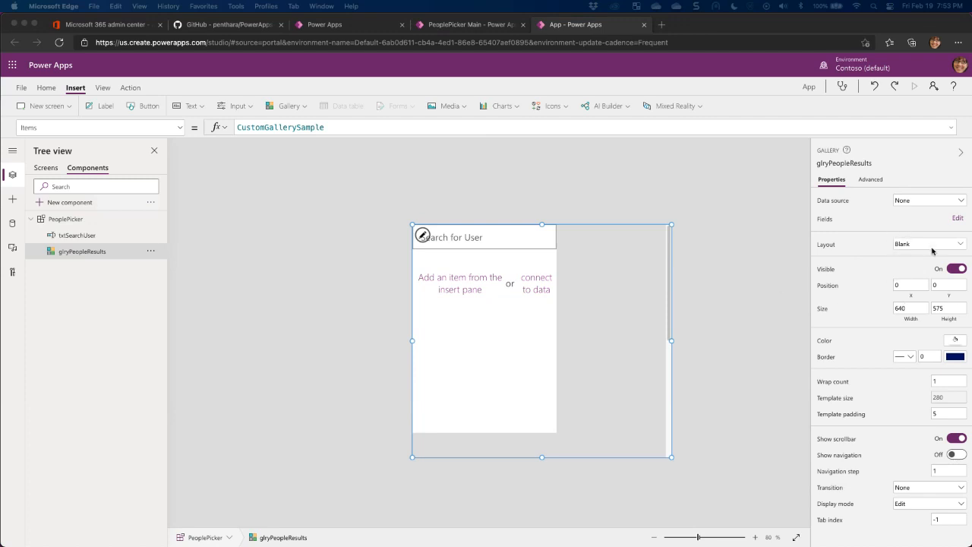
pyautogui.click(904, 285)
pyautogui.write('1')
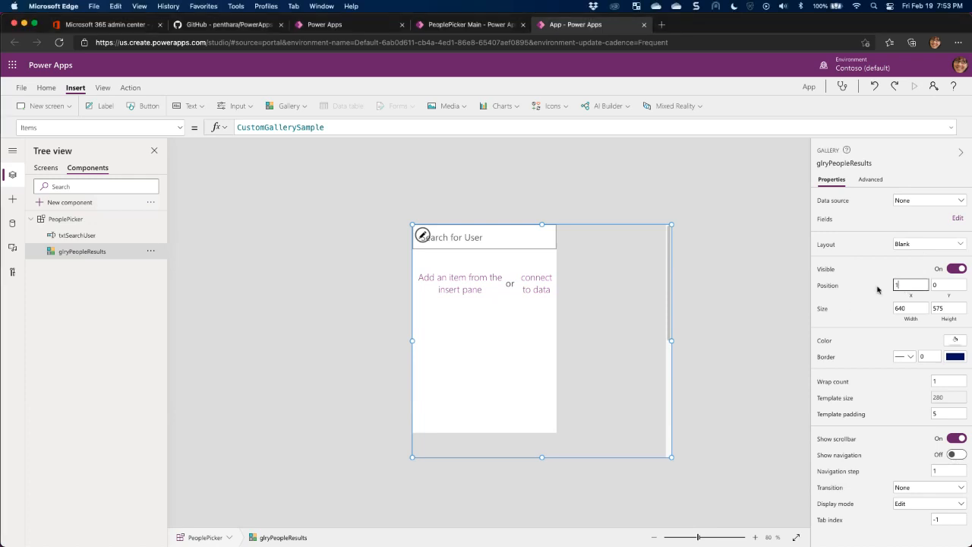
pyautogui.press('Tab')
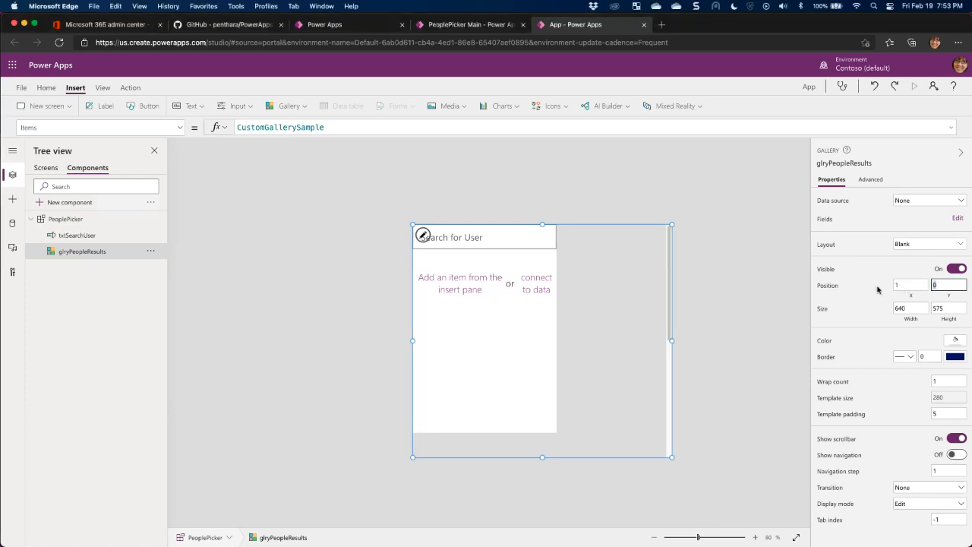
pyautogui.write('62')
pyautogui.press('Tab')
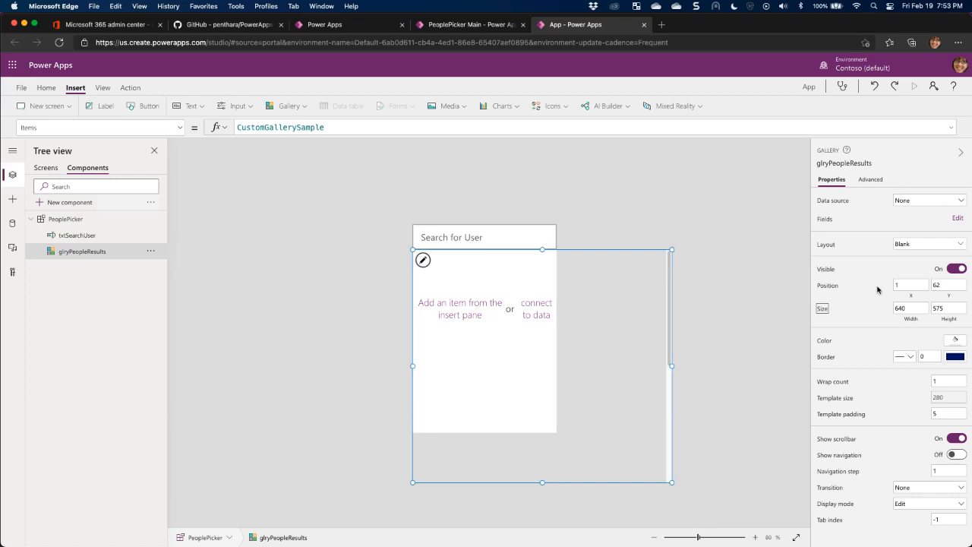
# Set the glryPeopleResults gallery's size to a width of 354 and a height of 451.
pyautogui.click(912, 308)
pyautogui.write('354')
pyautogui.press('Tab')
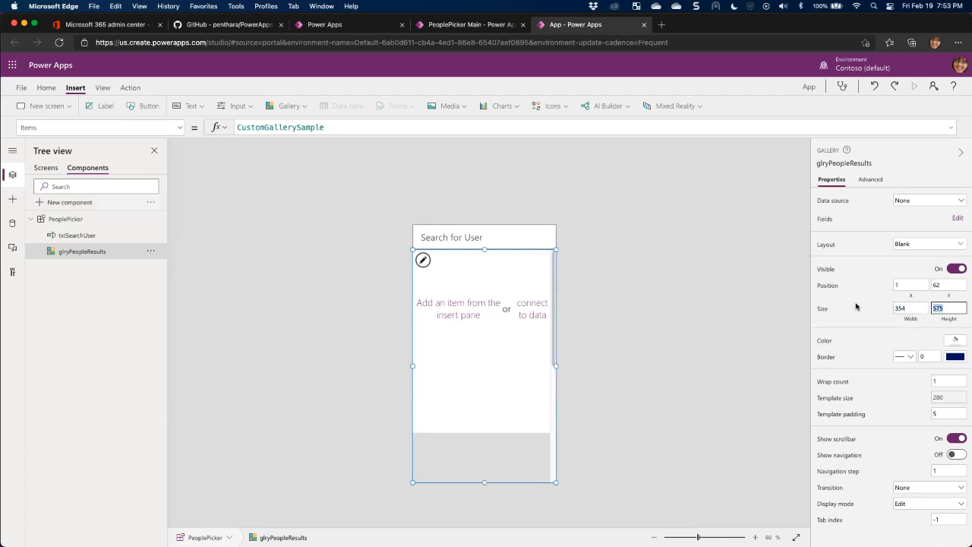
pyautogui.write('451')
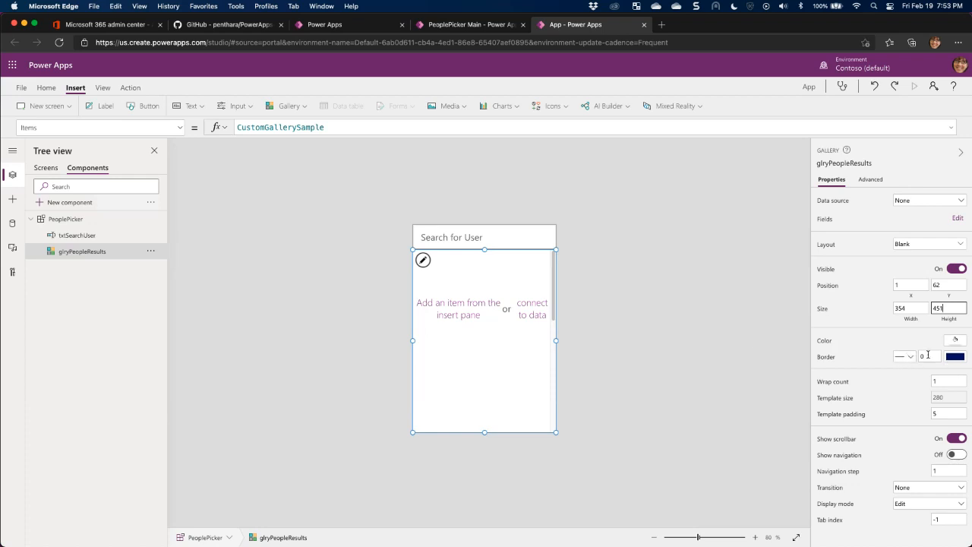
# Give the glryPeopleResults gallery a border of thickness 2 in the grey theme color.
pyautogui.click(919, 357)
pyautogui.click(922, 355)
pyautogui.write('2')
pyautogui.press('Return')
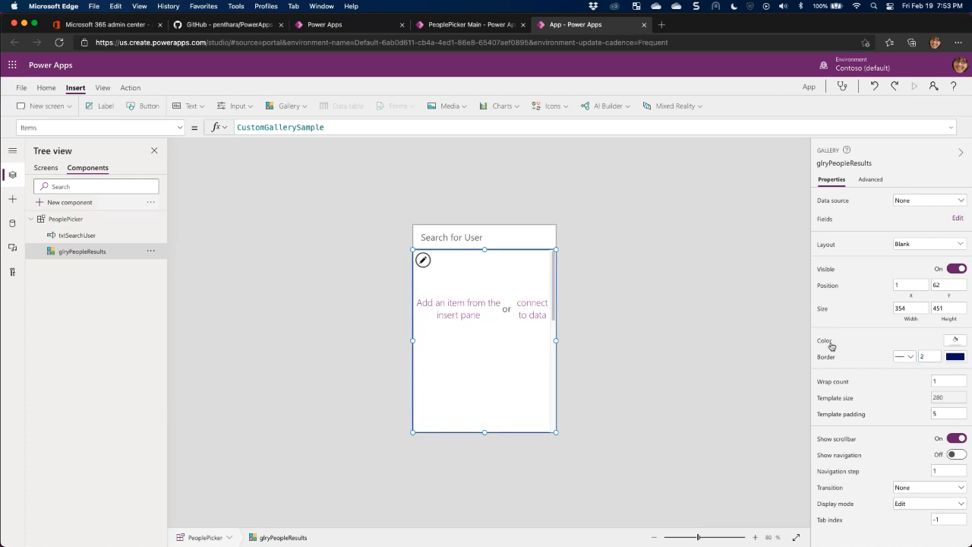
pyautogui.click(952, 359)
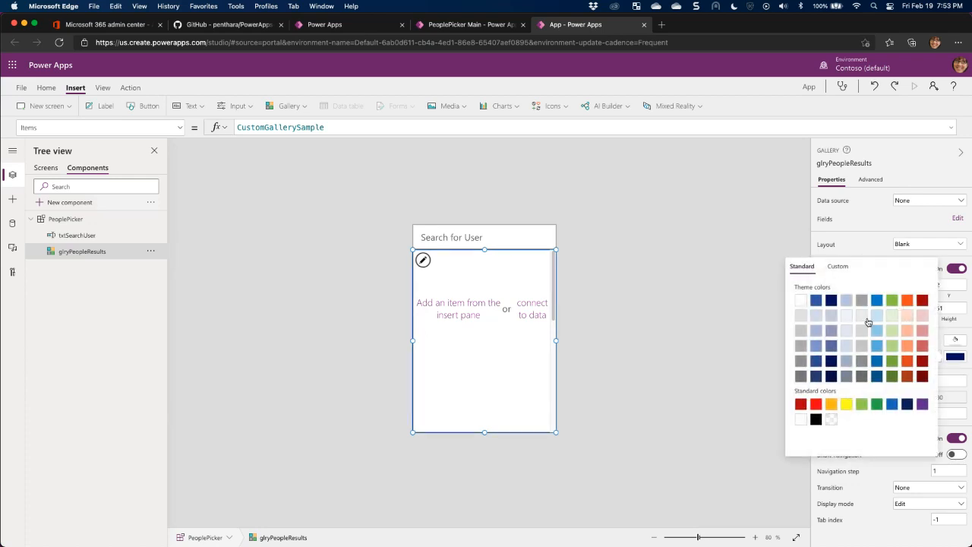
pyautogui.click(864, 310)
pyautogui.click(944, 344)
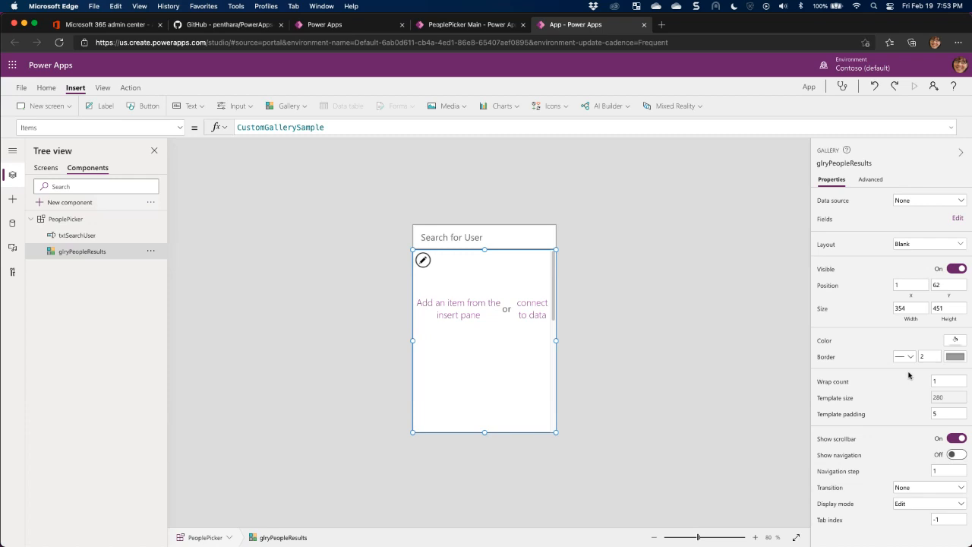
# Set the glryPeopleResults gallery's template size to 90 and its template padding to 0.
pyautogui.click(835, 399)
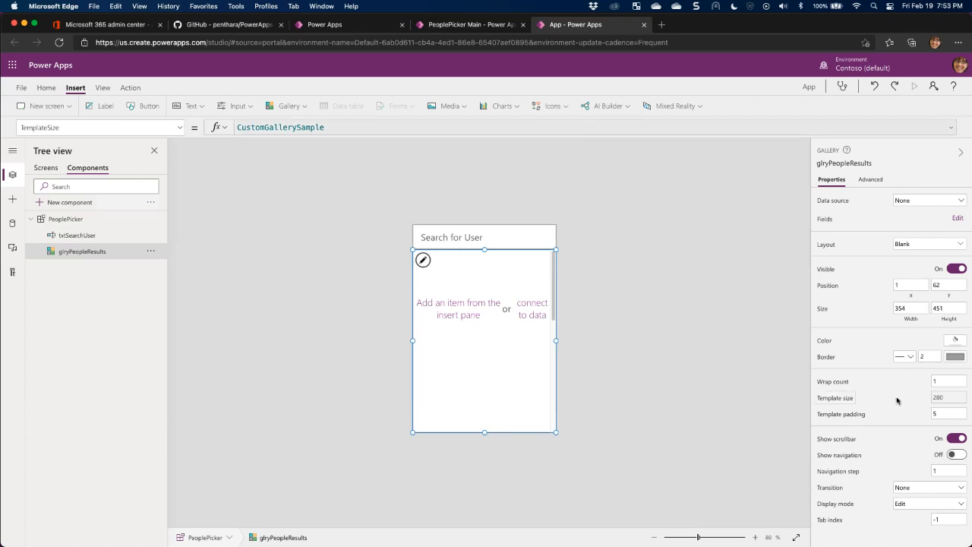
pyautogui.moveTo(663, 127); pyautogui.dragTo(134, 115)
pyautogui.write('90')
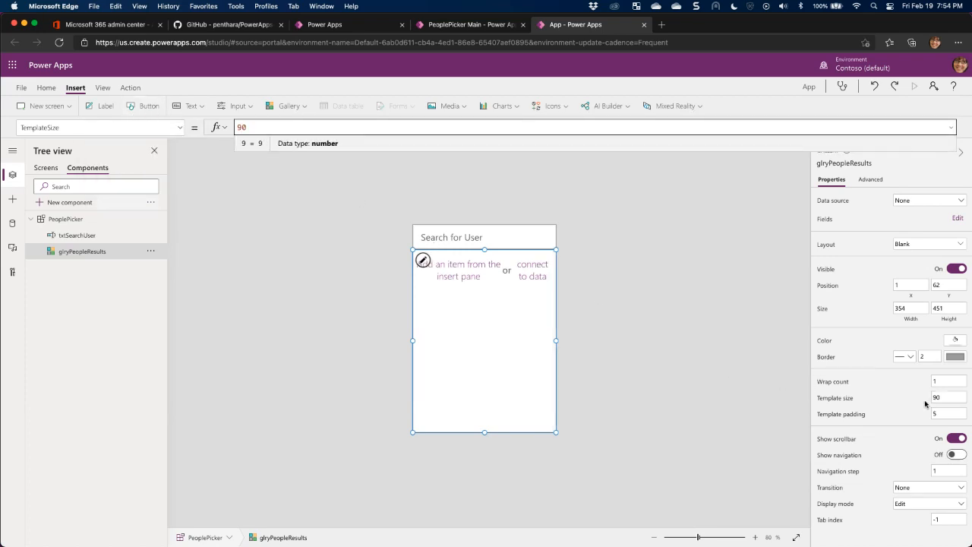
pyautogui.click(951, 400)
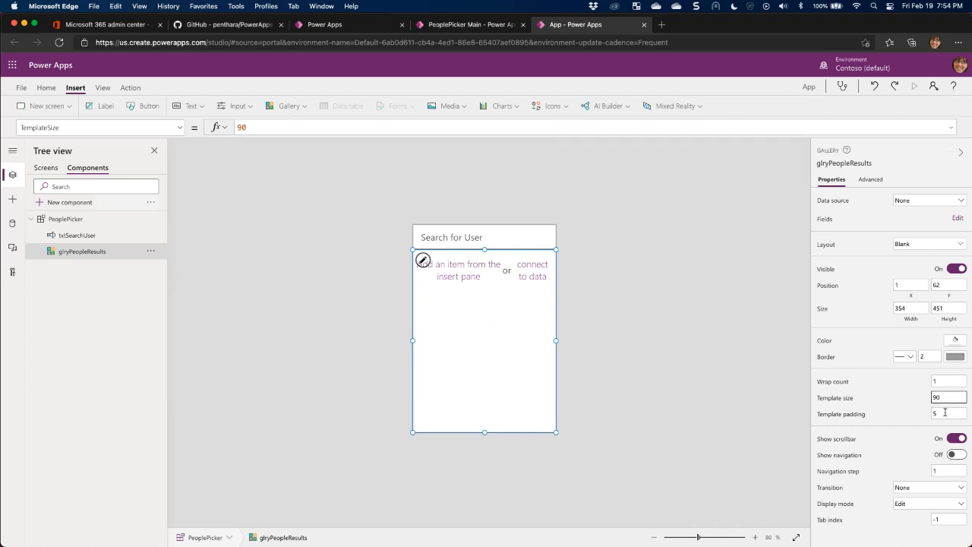
pyautogui.press('Tab')
pyautogui.write('0')
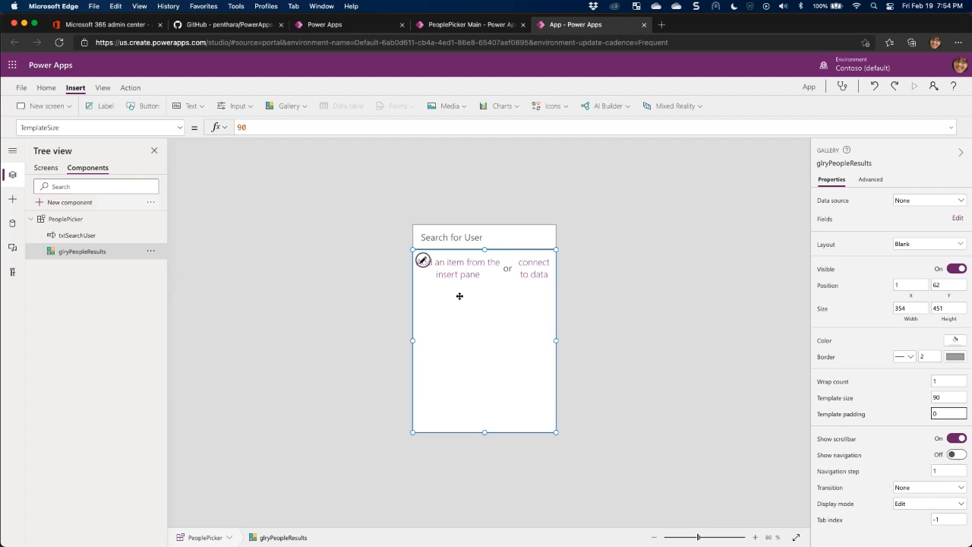
# Set the gallery's Items to an If formula calling Office365Users.SearchUser with nonblank PeoplePicker.SelectedPersonEmail, otherwise nonblank txtSearchUser.Text, as searchTerm, each with top:15.
pyautogui.click(89, 254)
pyautogui.click(311, 128)
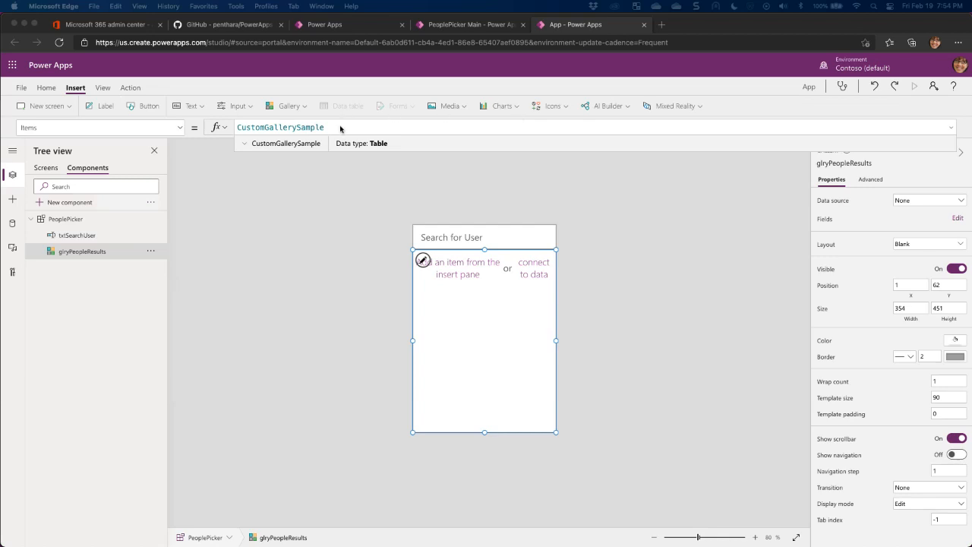
pyautogui.moveTo(341, 129); pyautogui.dragTo(187, 120)
pyautogui.press('super+v')
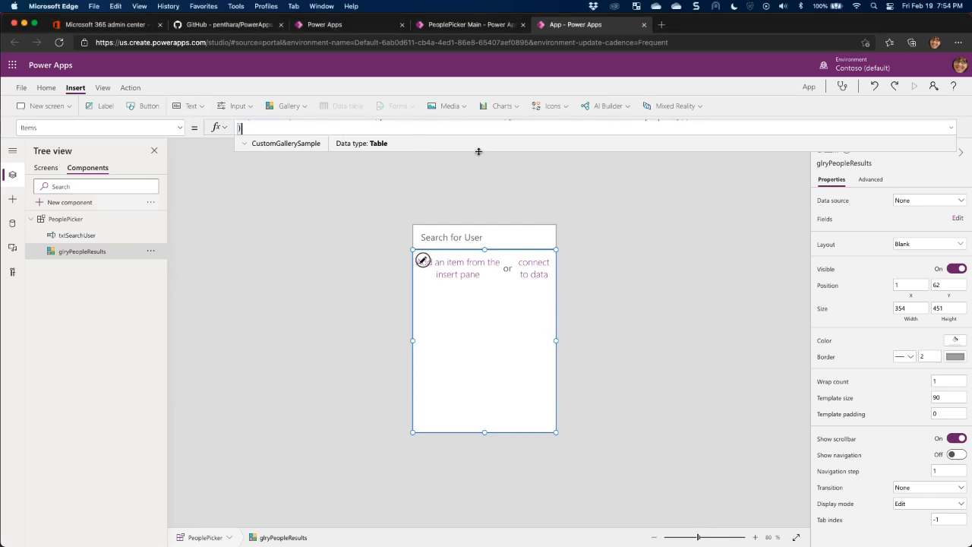
pyautogui.moveTo(479, 149); pyautogui.dragTo(475, 297)
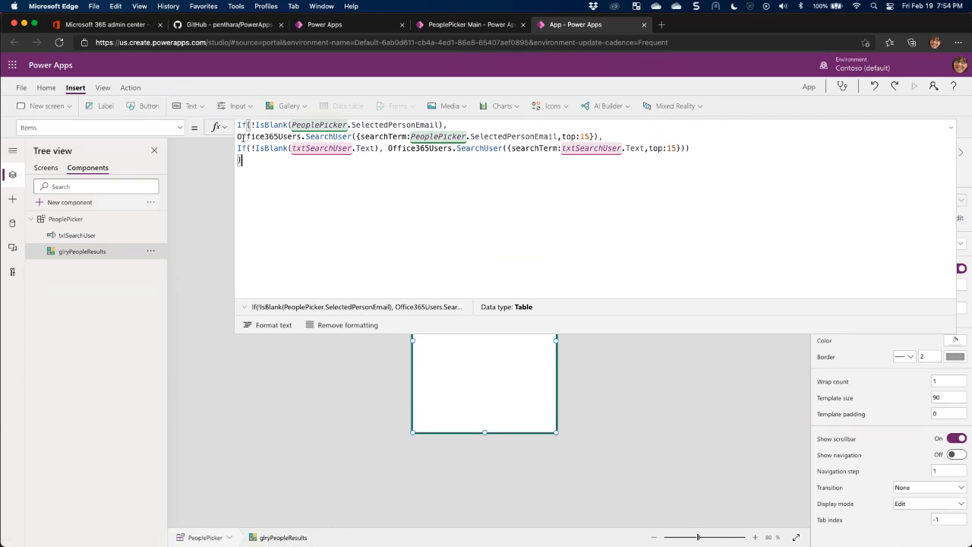
# Examine the gallery's Items formula: the SearchUser calls, their search terms, the IsBlank conditions and the top limits.
pyautogui.moveTo(238, 136); pyautogui.dragTo(352, 136)
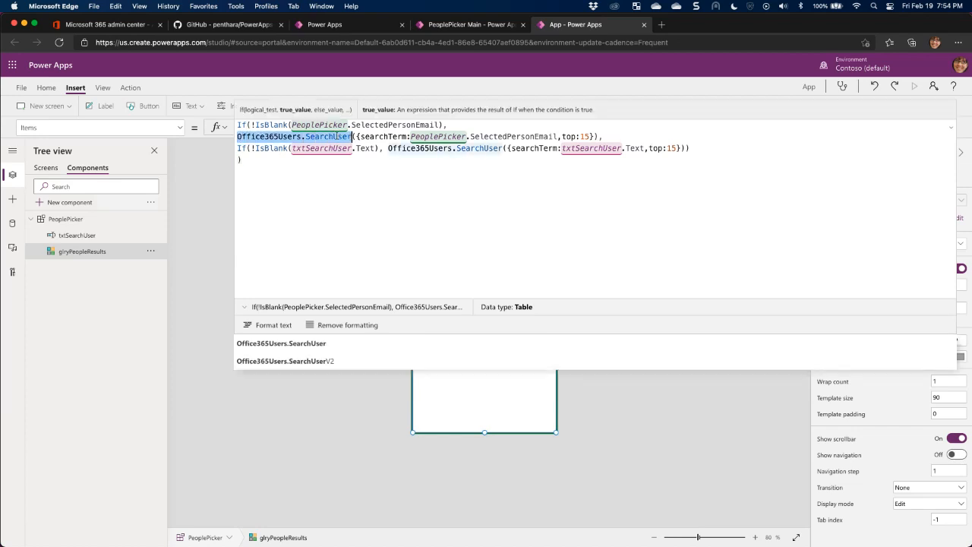
pyautogui.click(320, 136)
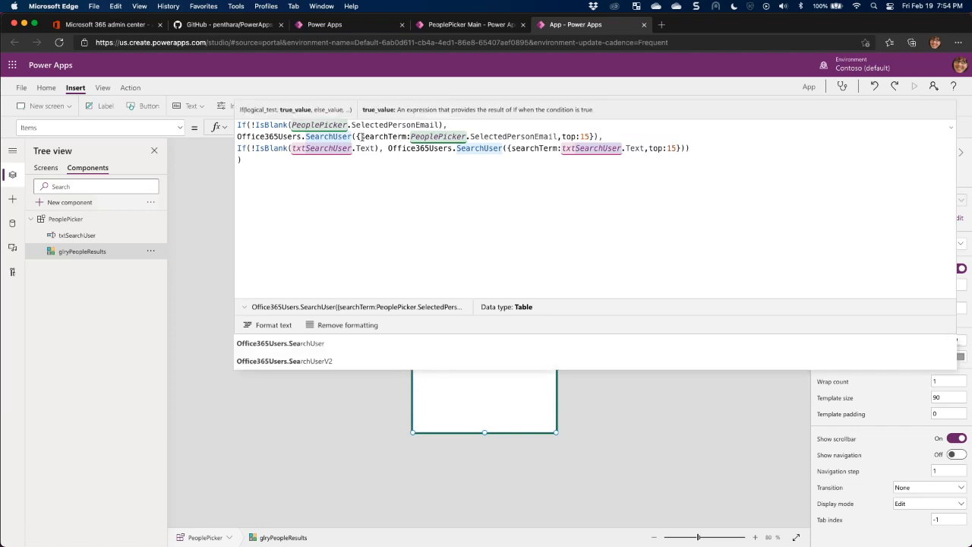
pyautogui.doubleClick(361, 137)
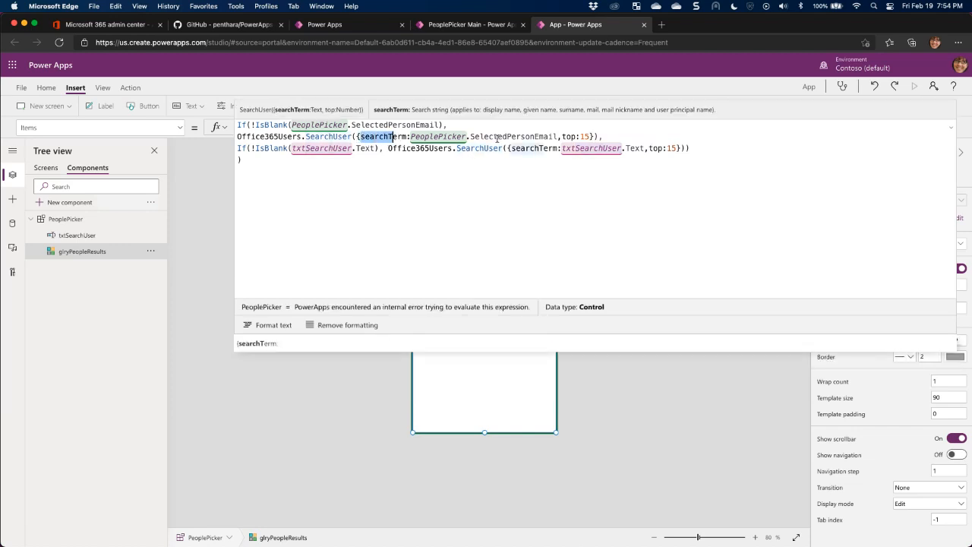
pyautogui.doubleClick(497, 137)
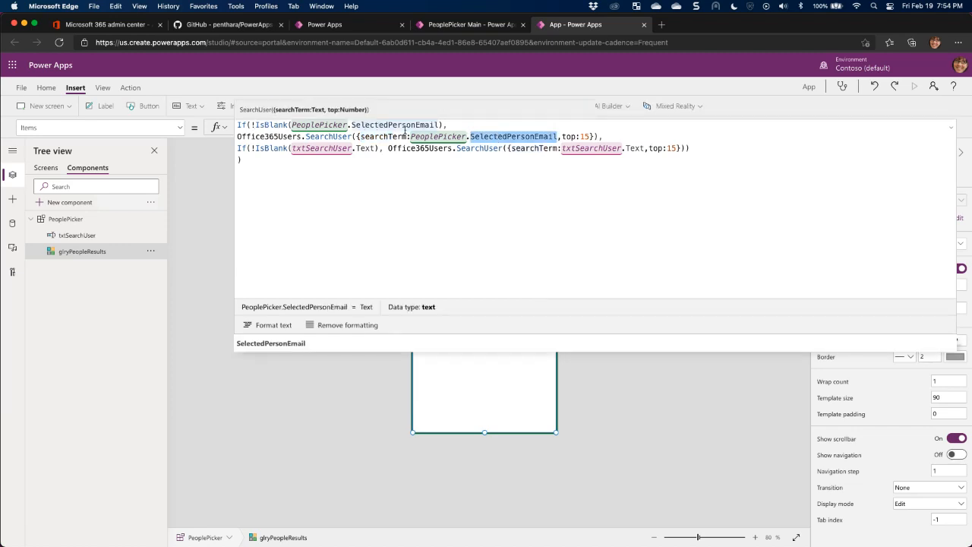
pyautogui.doubleClick(381, 124)
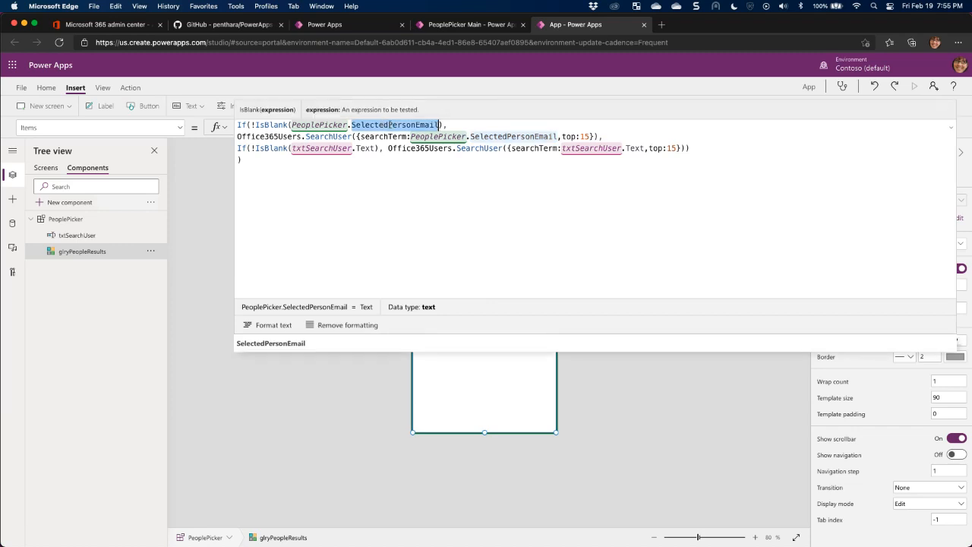
pyautogui.doubleClick(501, 136)
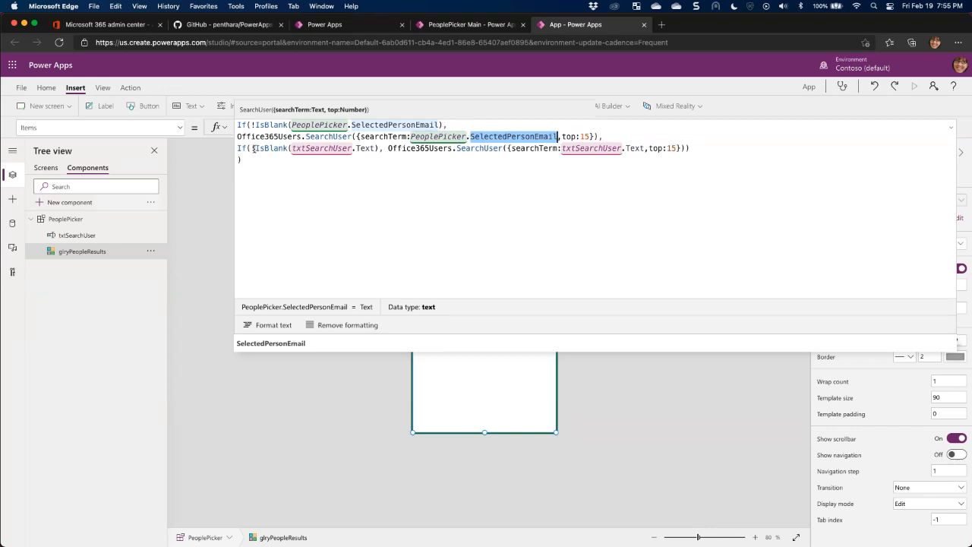
pyautogui.moveTo(256, 149); pyautogui.dragTo(365, 150)
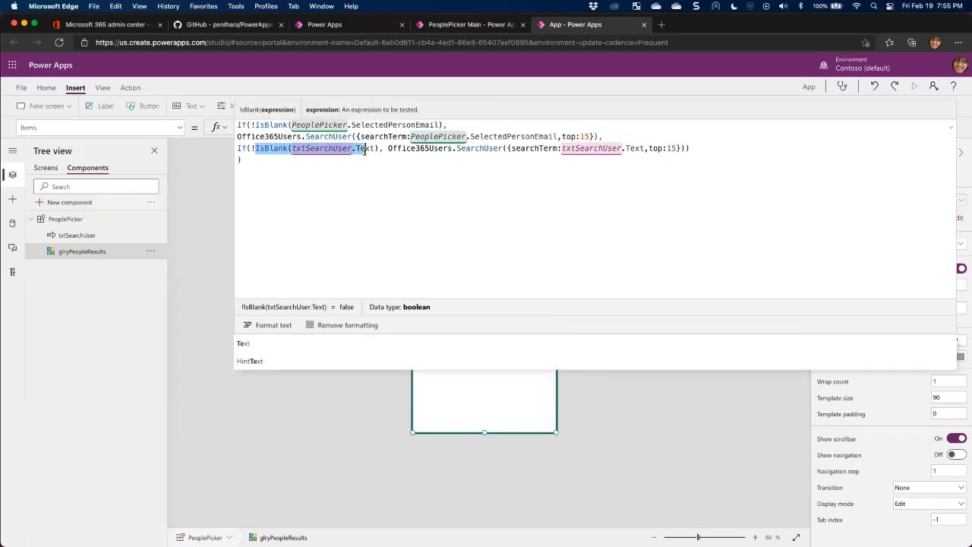
pyautogui.click(608, 148)
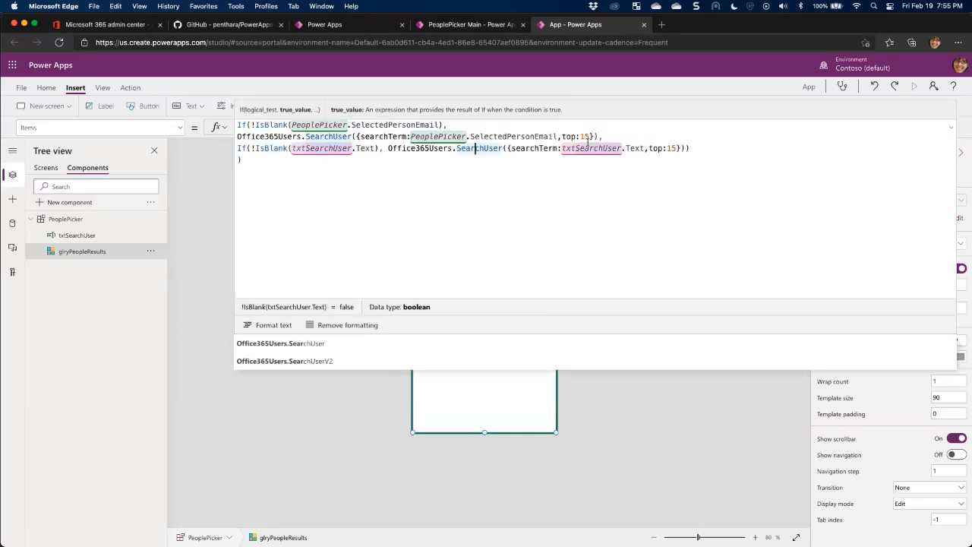
pyautogui.click(655, 148)
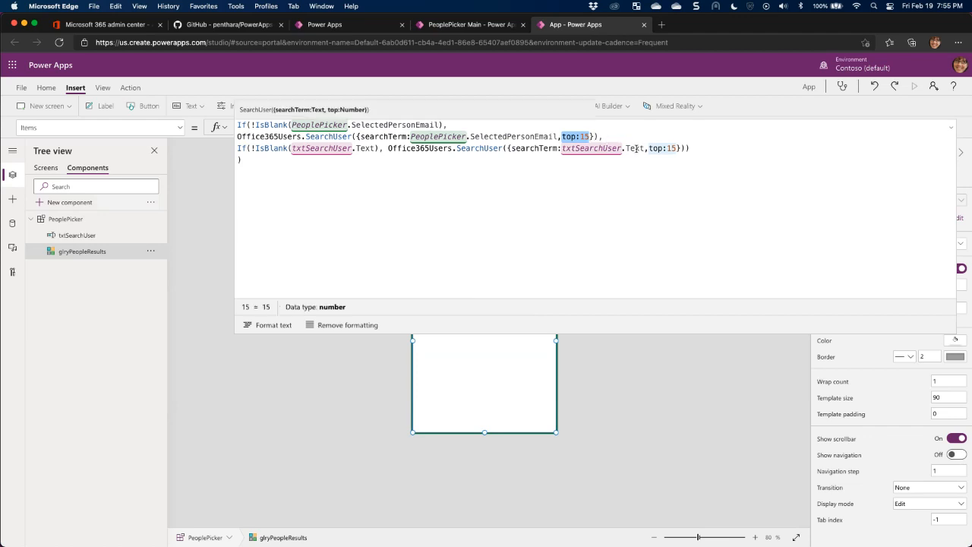
pyautogui.moveTo(649, 149); pyautogui.dragTo(677, 150)
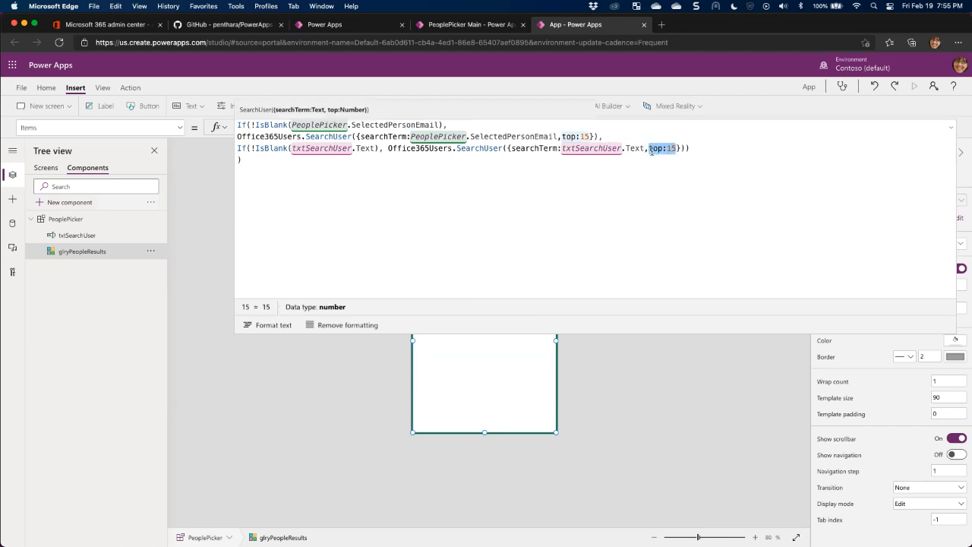
pyautogui.doubleClick(327, 136)
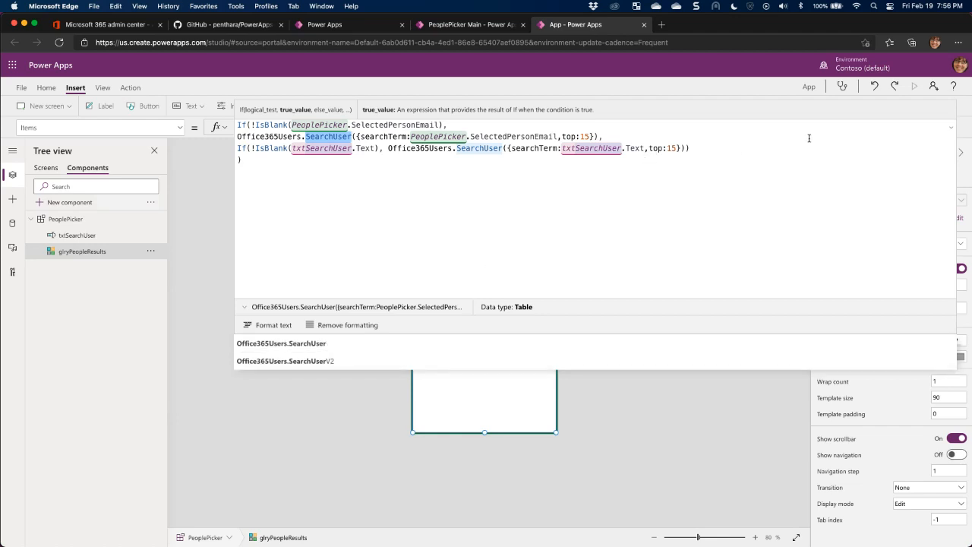
pyautogui.click(953, 130)
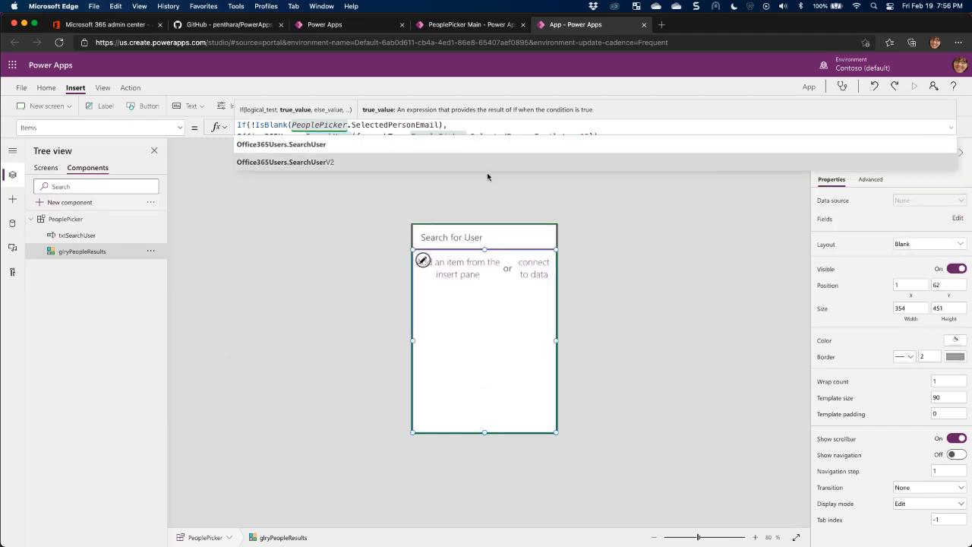
pyautogui.click(490, 291)
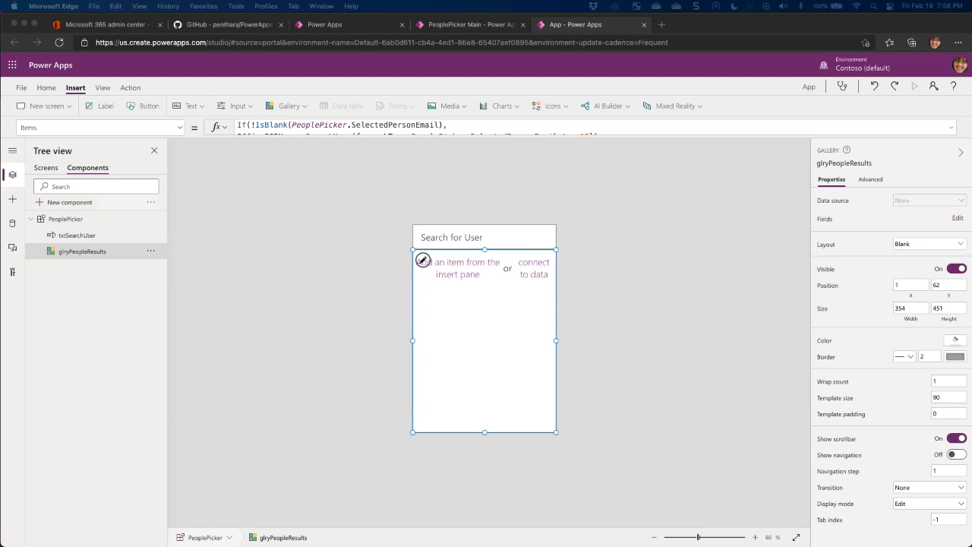
pyautogui.click(140, 251)
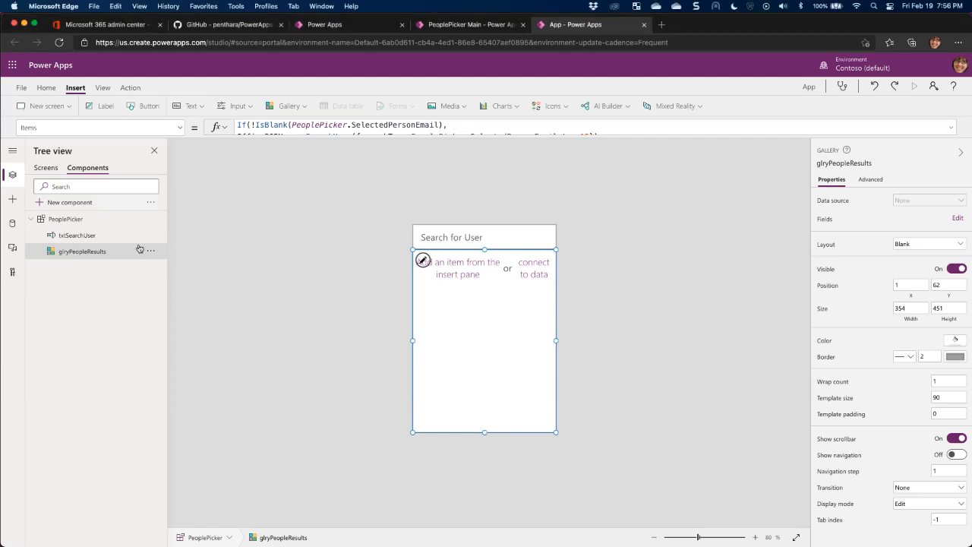
pyautogui.click(102, 105)
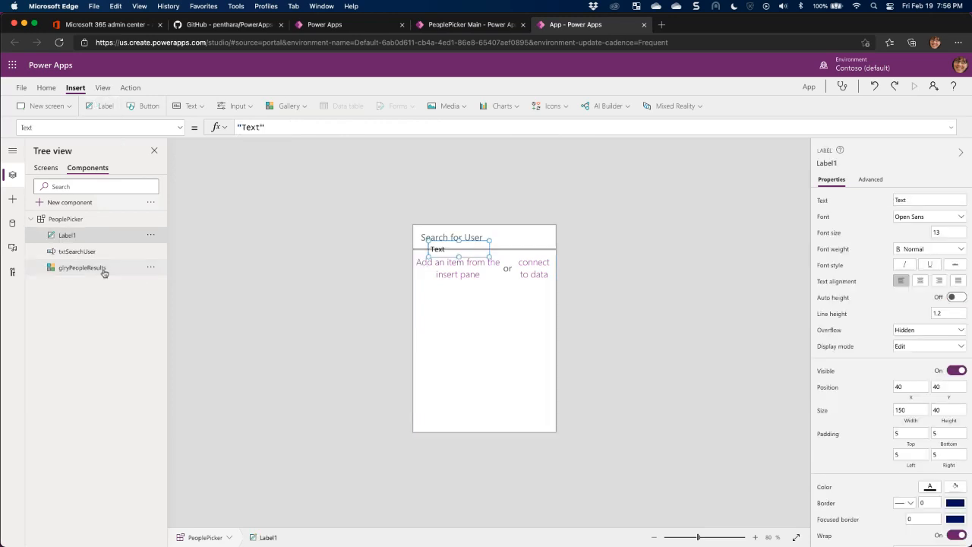
pyautogui.click(150, 235)
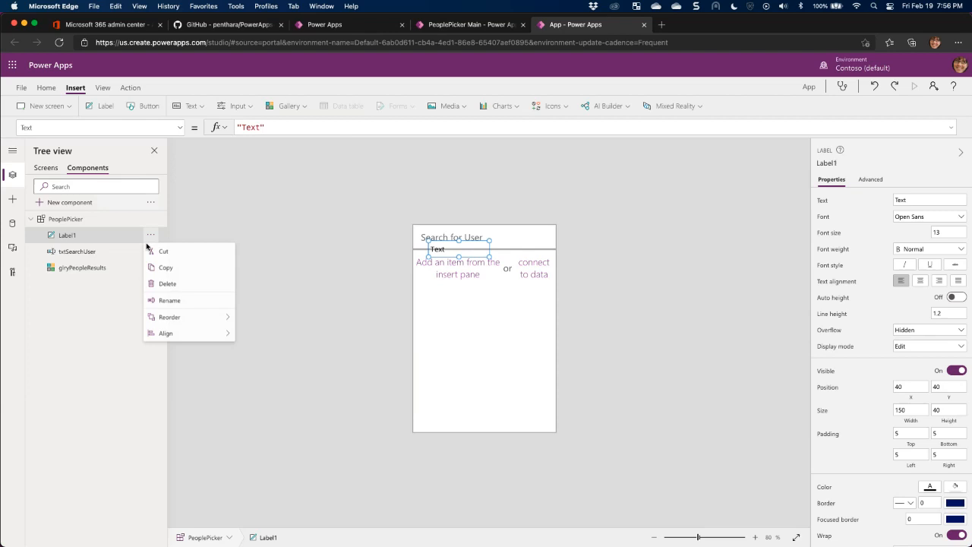
pyautogui.click(162, 300)
pyautogui.click(501, 306)
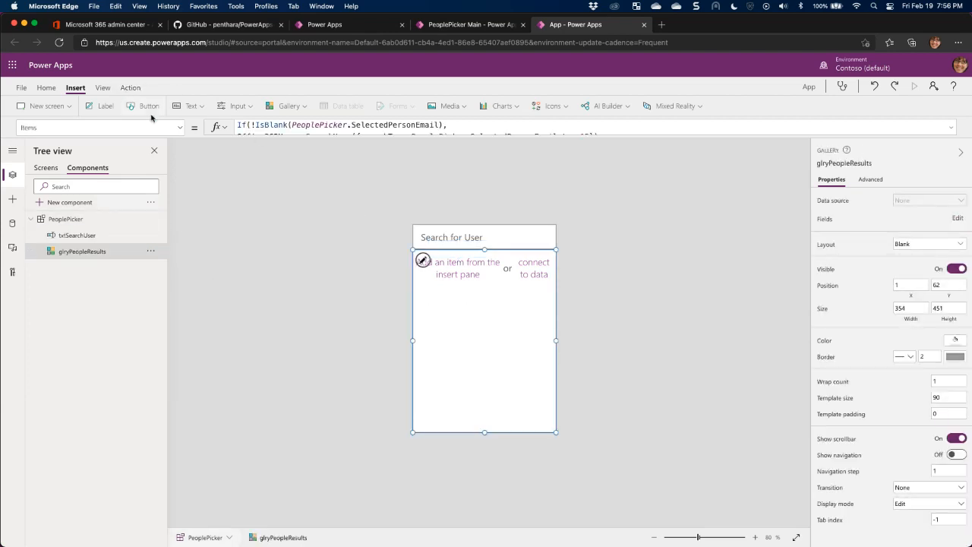
pyautogui.click(114, 106)
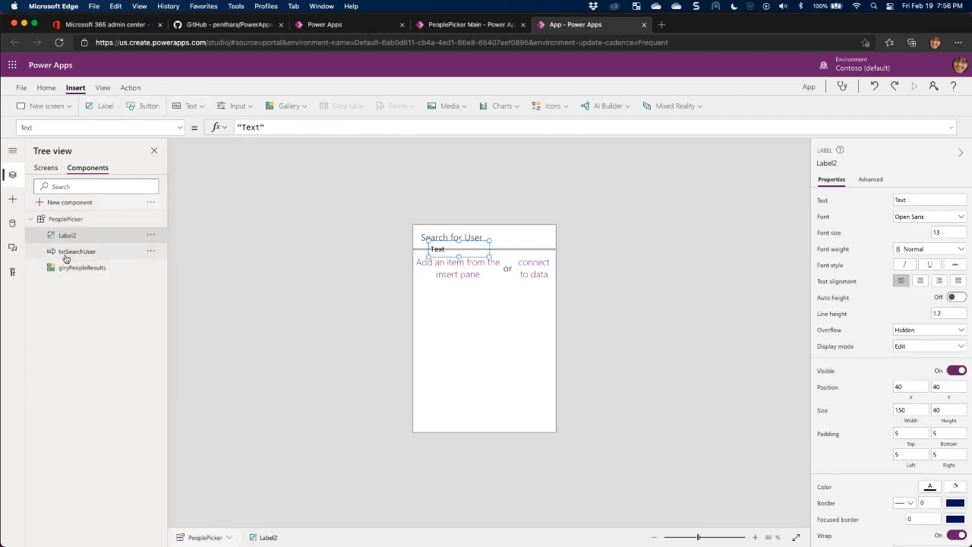
pyautogui.click(151, 235)
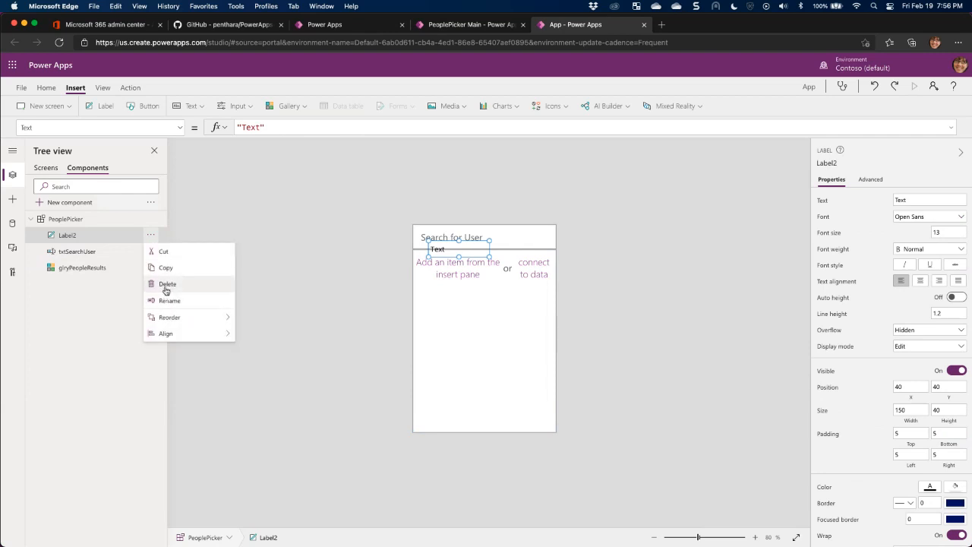
pyautogui.click(190, 299)
# Insert a label inside the glryPeopleResults gallery template and rename it lblEmail.
pyautogui.click(426, 258)
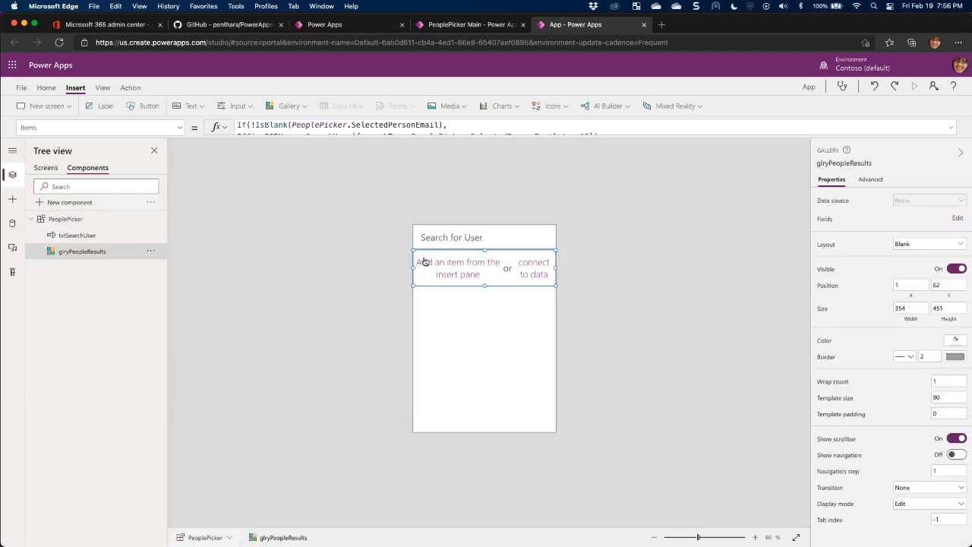
pyautogui.click(97, 106)
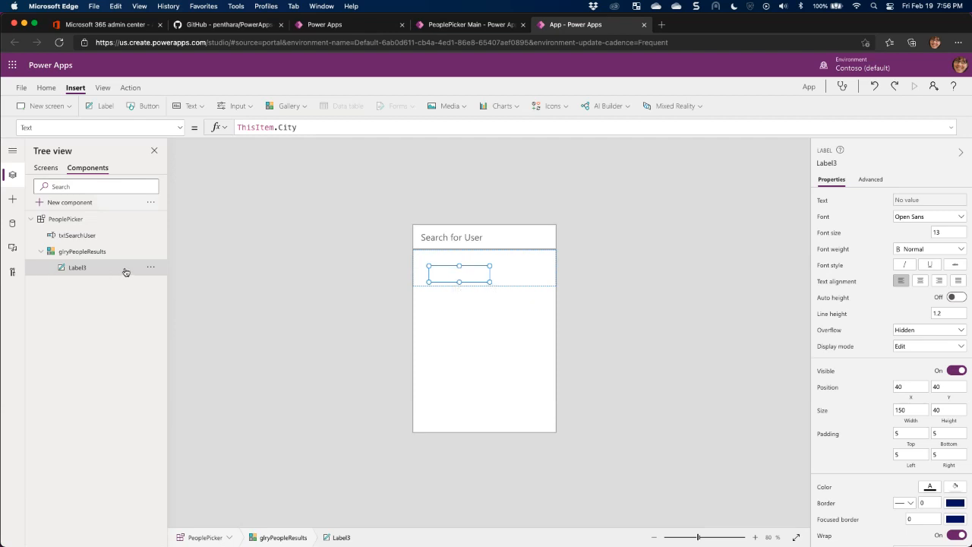
pyautogui.click(152, 267)
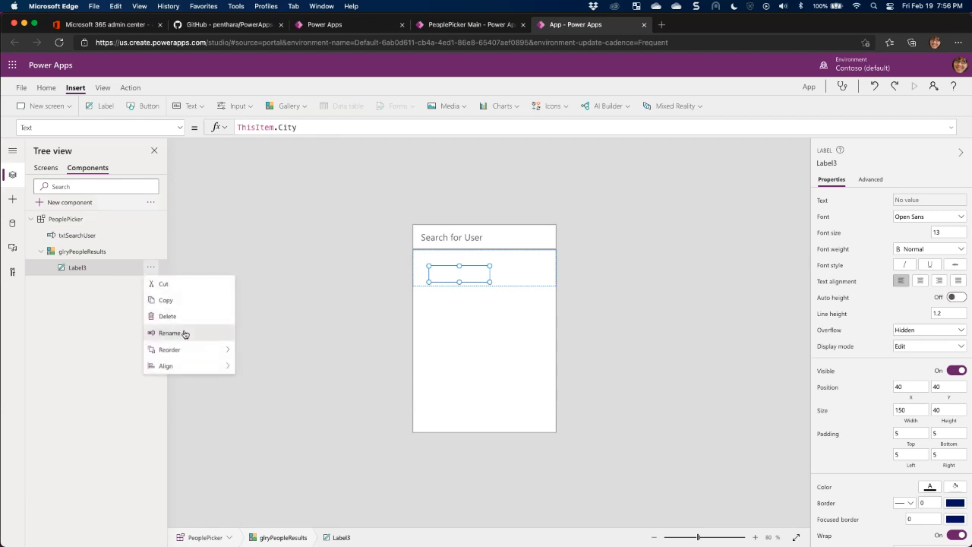
pyautogui.click(182, 333)
pyautogui.write('lb')
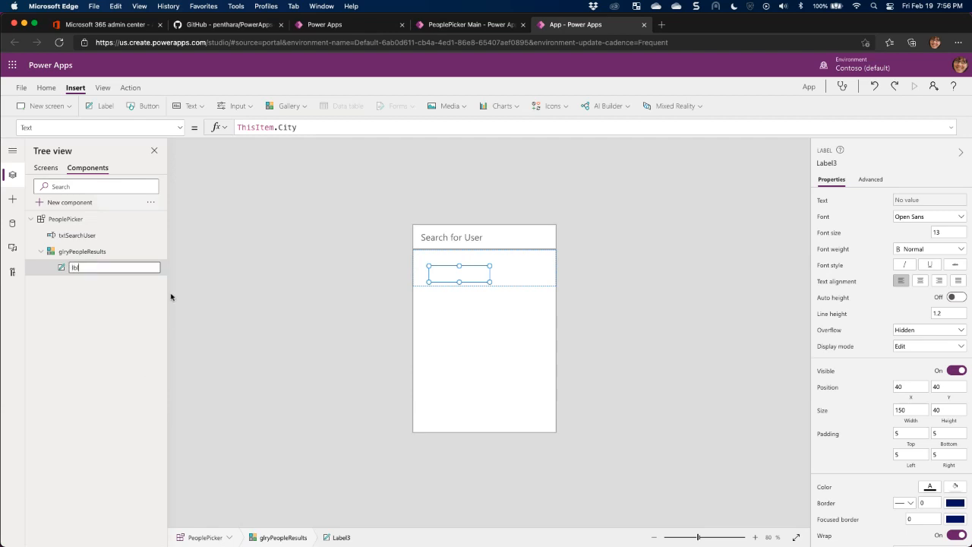
pyautogui.write('lEmail')
pyautogui.press('Return')
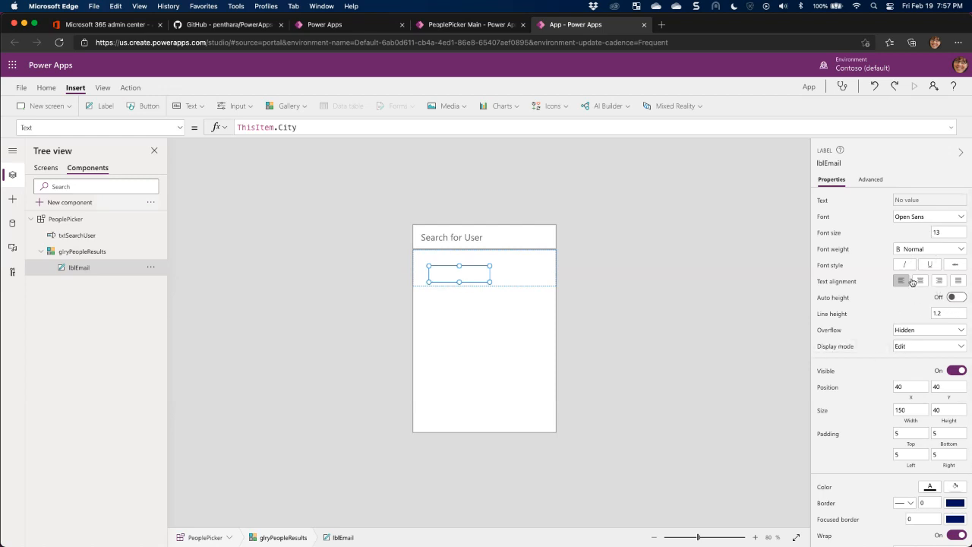
# Position lblEmail at X 2, Y 50, with width 351, height 28 and left padding 8.
pyautogui.click(908, 387)
pyautogui.write('2')
pyautogui.press('Tab')
pyautogui.write('50')
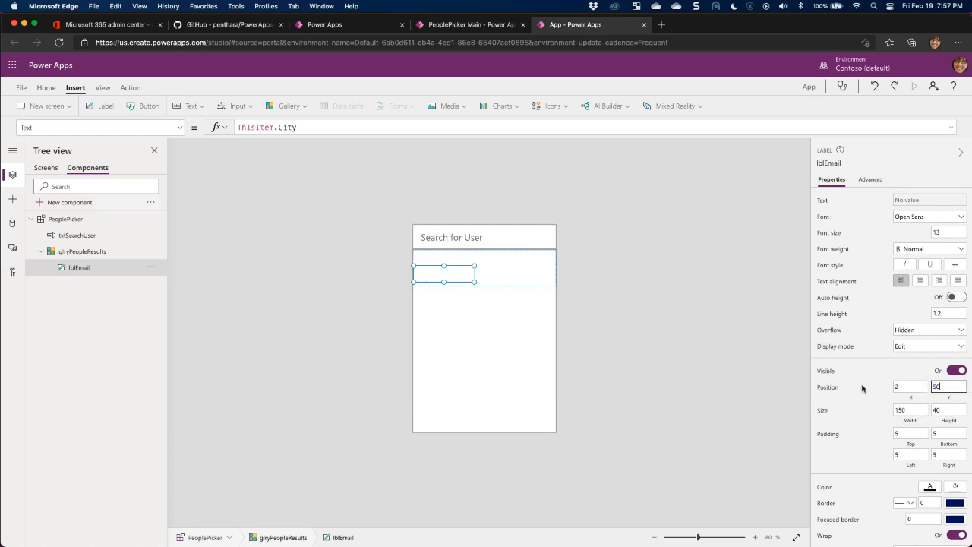
pyautogui.press('Tab')
pyautogui.write('351')
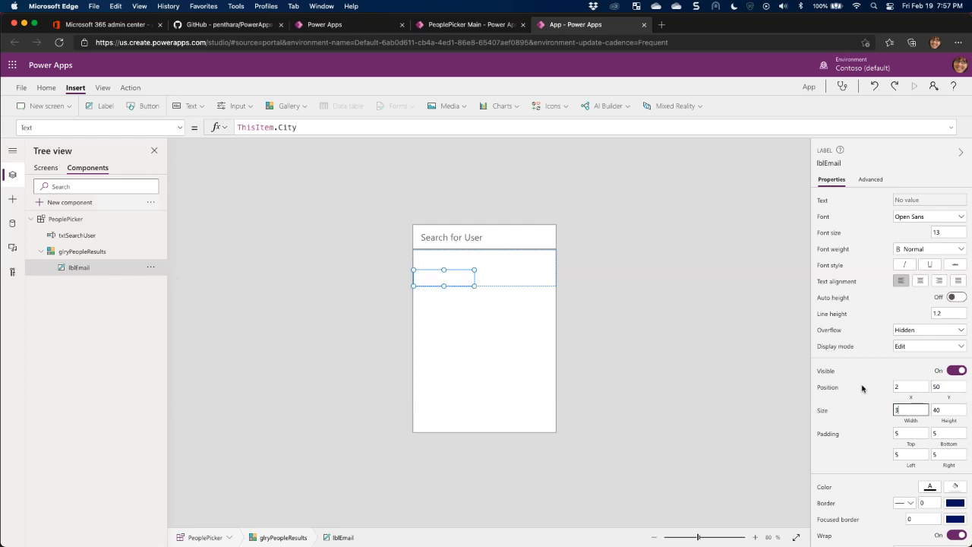
pyautogui.press('Tab')
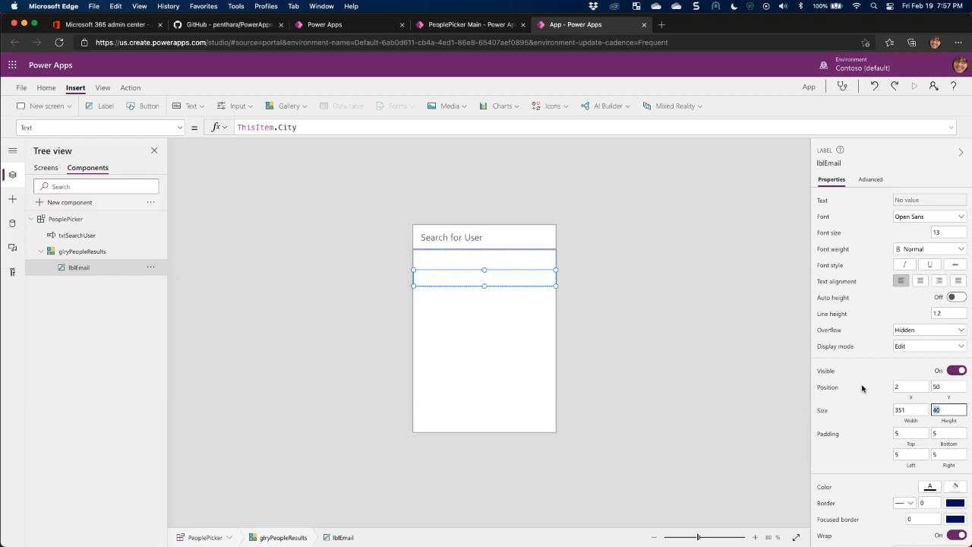
pyautogui.write('28')
pyautogui.press('Tab')
pyautogui.press('Tab')
pyautogui.press('Tab')
pyautogui.press('Tab')
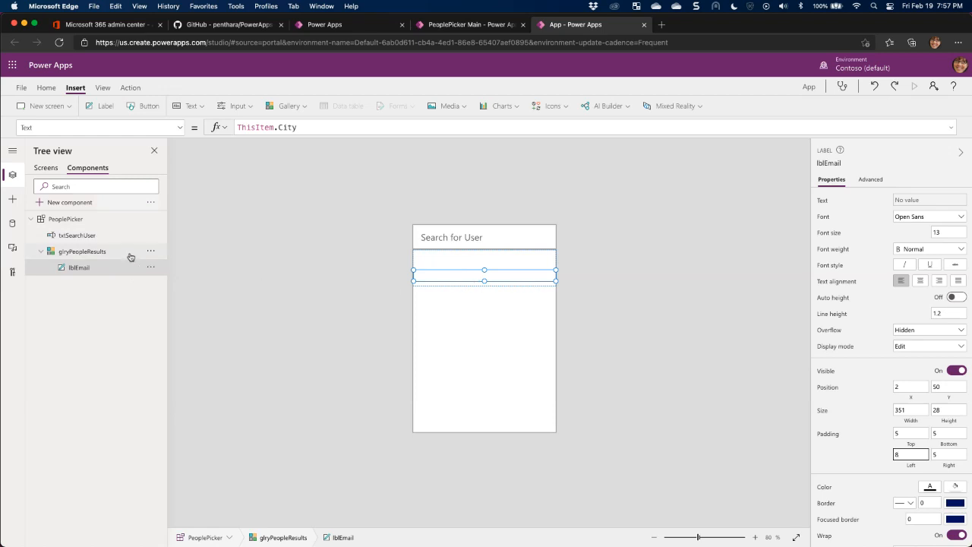
# Insert a second label inside the glryPeopleResults gallery template and rename it lblDisplayName.
pyautogui.click(456, 267)
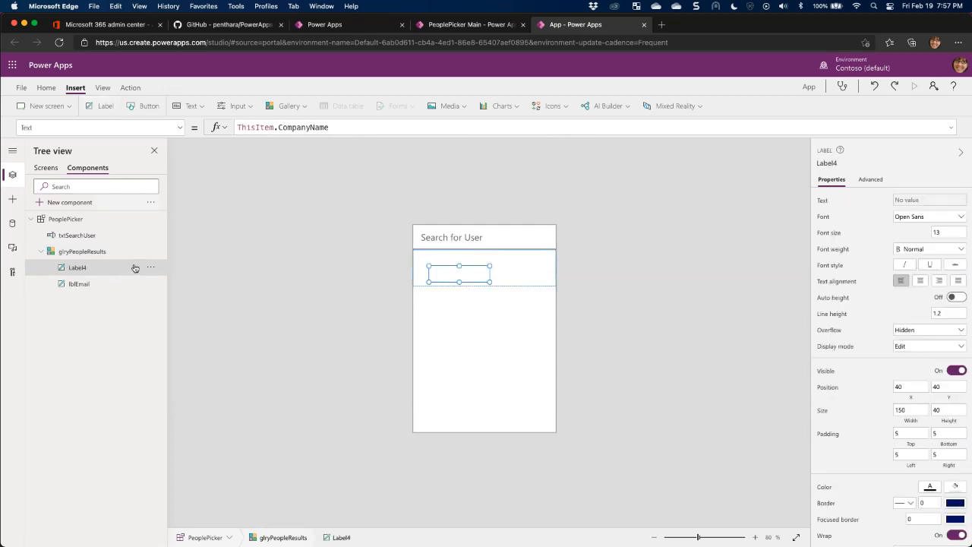
pyautogui.click(151, 267)
pyautogui.click(166, 334)
pyautogui.write('l')
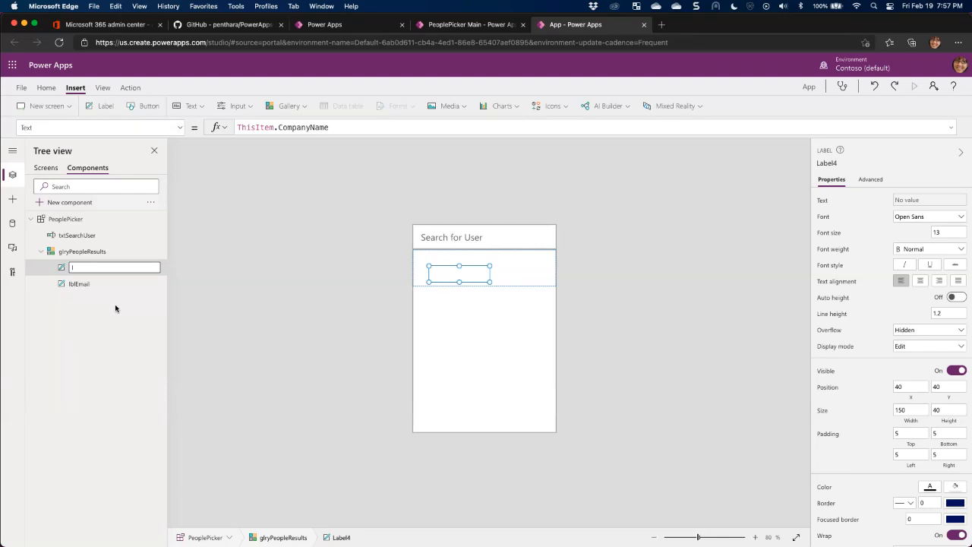
pyautogui.write('blDisplayName')
pyautogui.press('Return')
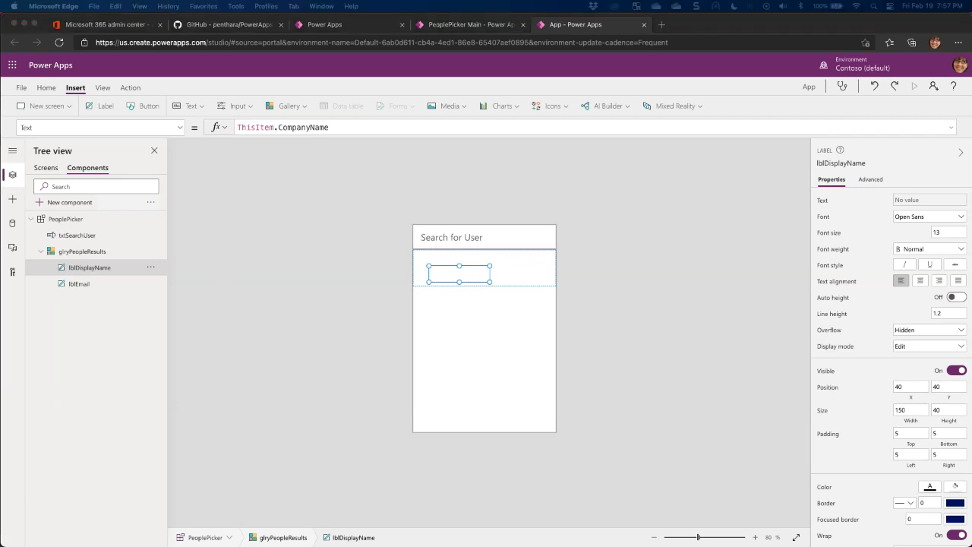
# Set the font size of the lblDisplayName label to 18.
pyautogui.click(946, 231)
pyautogui.click(945, 231)
pyautogui.write('18')
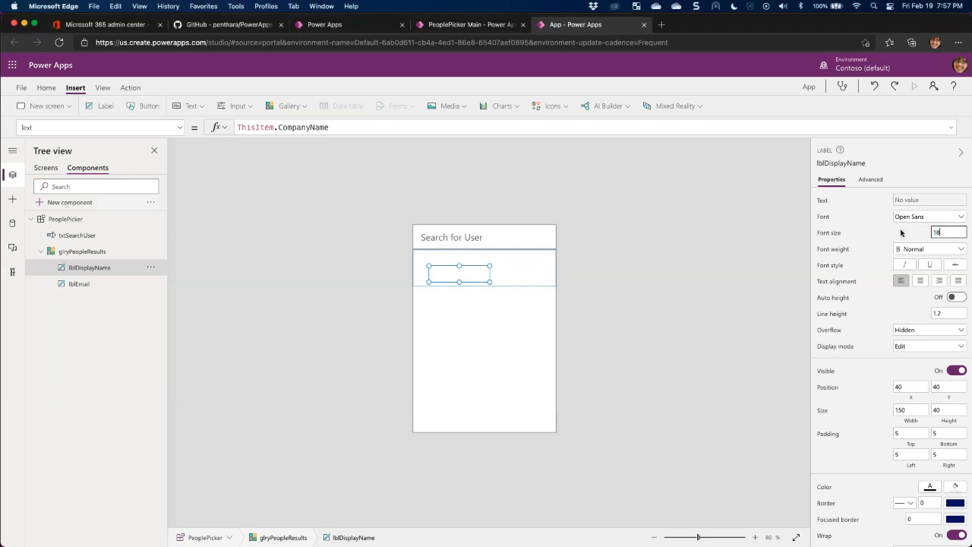
# Position lblDisplayName at X 46, Y 7, with width 301 and height 40.
pyautogui.click(909, 387)
pyautogui.write('46')
pyautogui.press('Tab')
pyautogui.write('7')
pyautogui.press('Tab')
pyautogui.press('Tab')
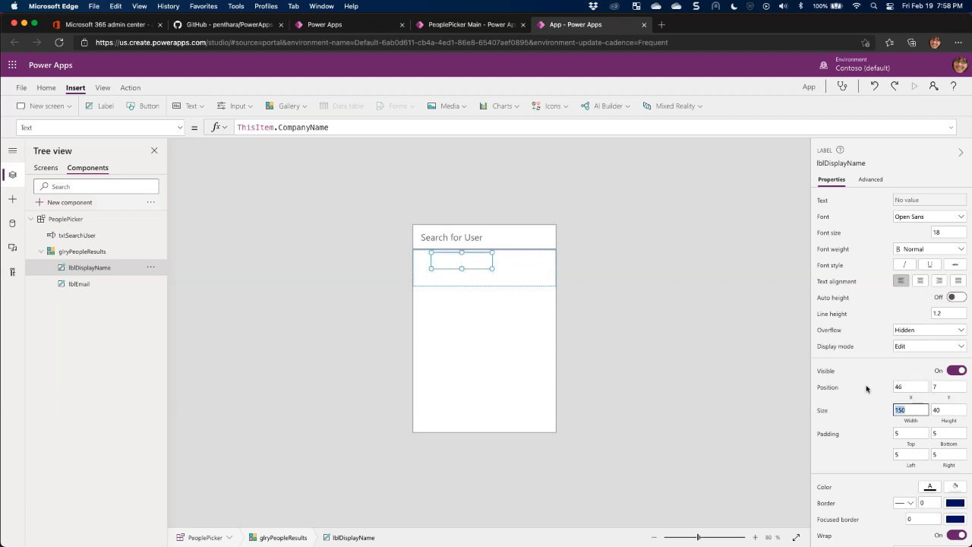
pyautogui.write('301')
pyautogui.press('Tab')
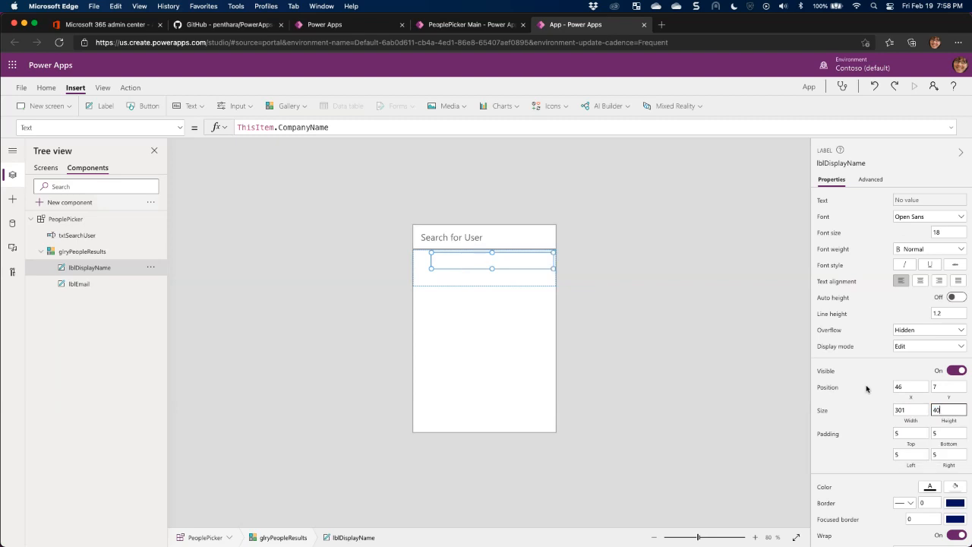
pyautogui.press('Tab')
pyautogui.click(118, 269)
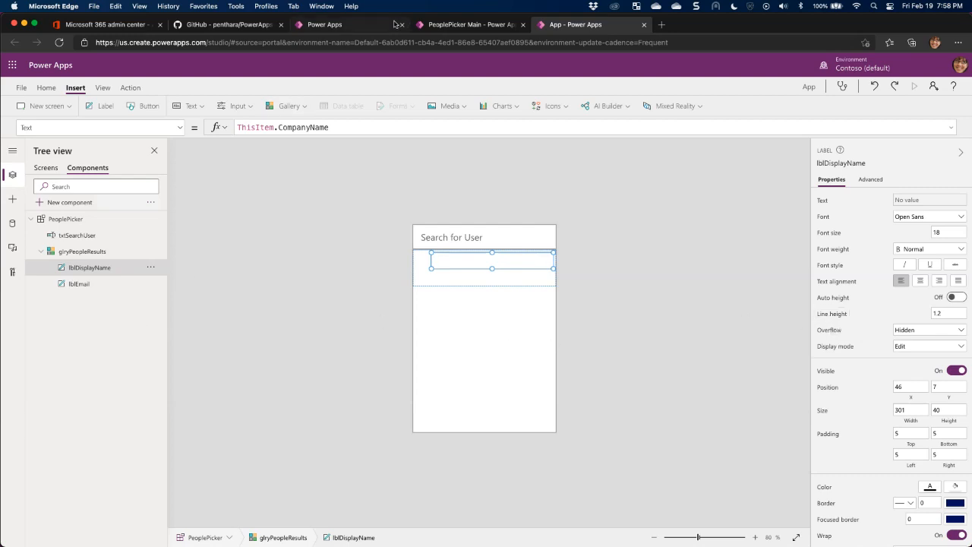
# Switch to the running PeoplePicker Main app and search its picker for "gr" and "a" to examine the icons and photos in the result rows.
pyautogui.click(456, 26)
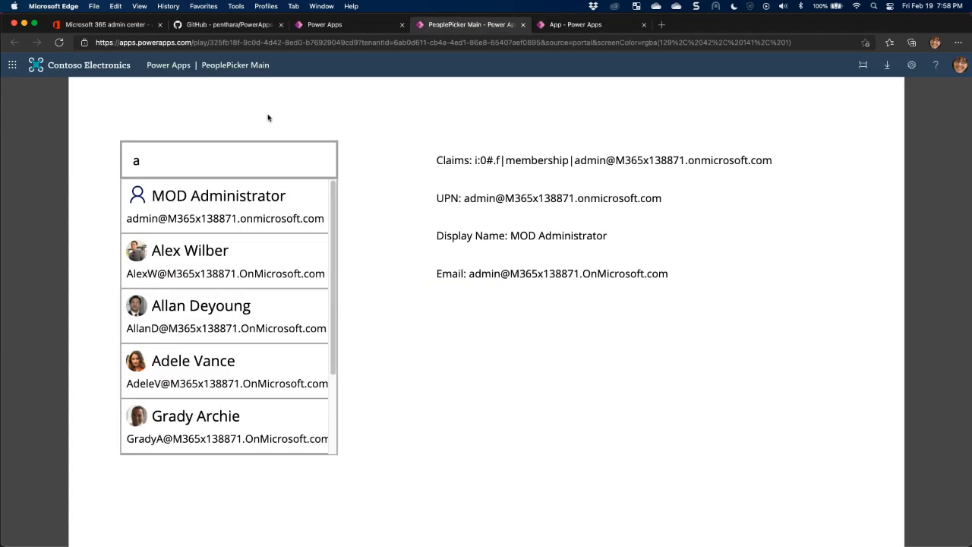
pyautogui.click(158, 143)
pyautogui.press('BackSpace')
pyautogui.write('gr')
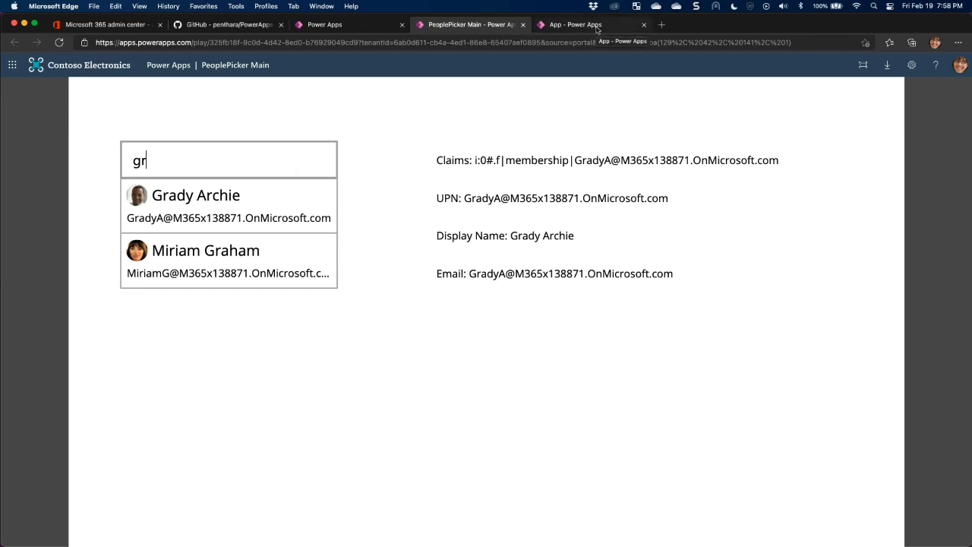
pyautogui.moveTo(186, 156); pyautogui.dragTo(202, 142)
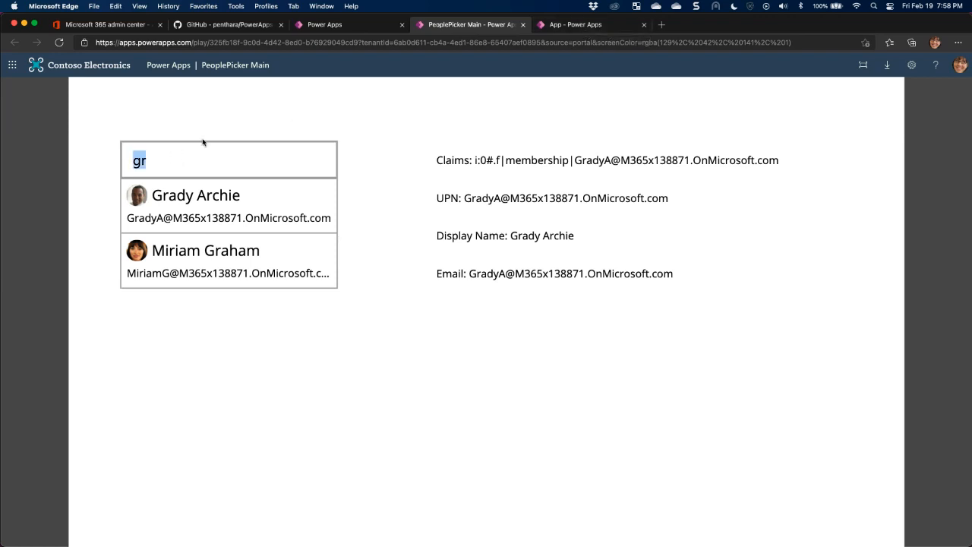
pyautogui.write('a')
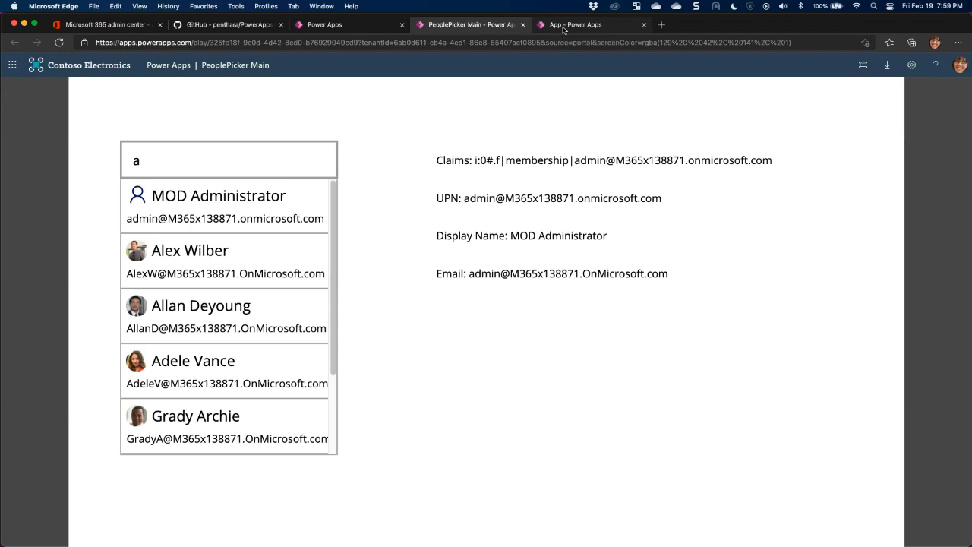
# Return to the component editor and start inserting an icon inside the glryPeopleResults gallery template.
pyautogui.click(564, 29)
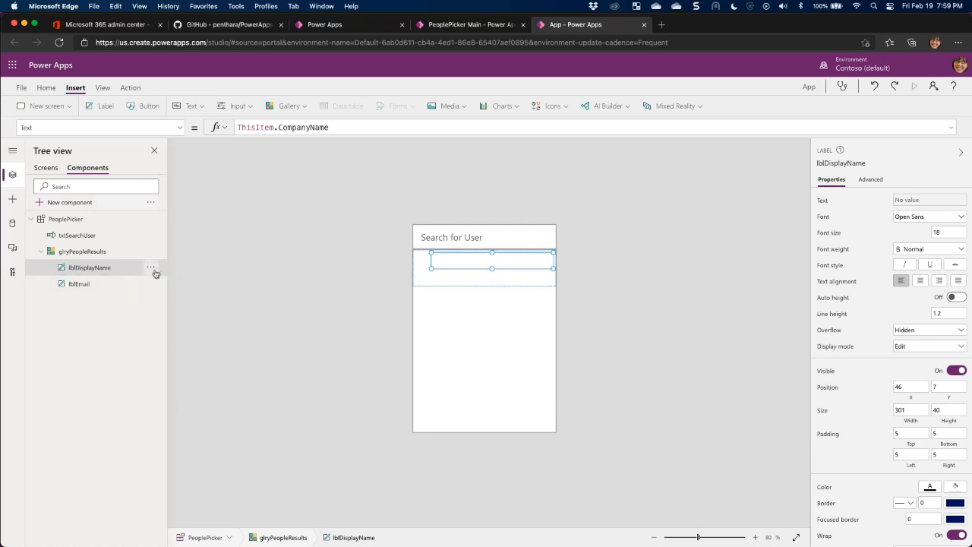
pyautogui.click(414, 259)
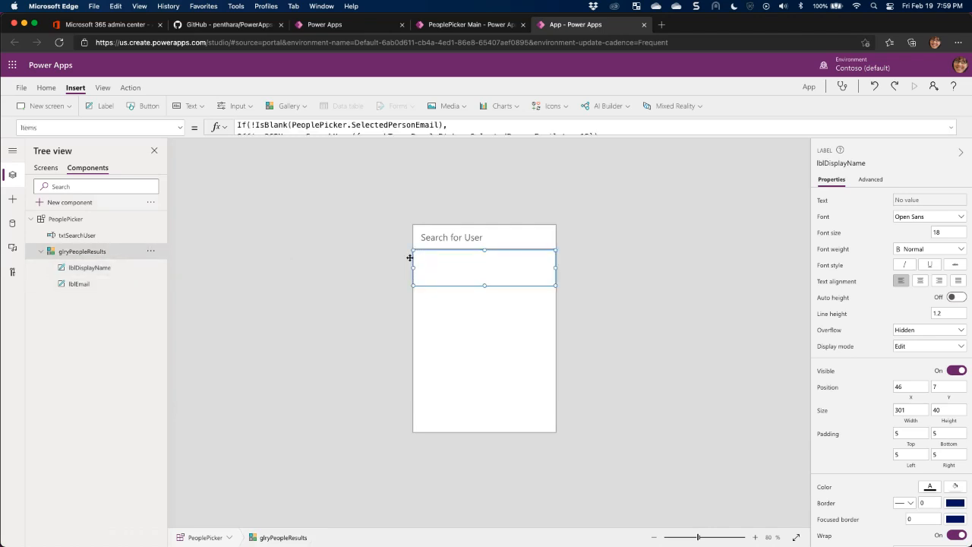
pyautogui.click(555, 108)
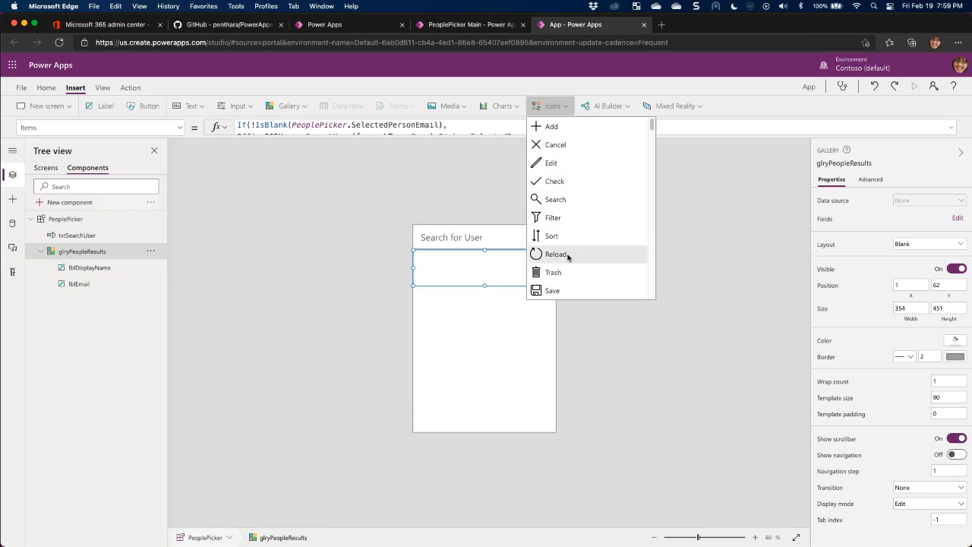
# Insert a Person icon into the glryPeopleResults gallery's item template.
pyautogui.scroll(-10, 570, 259)
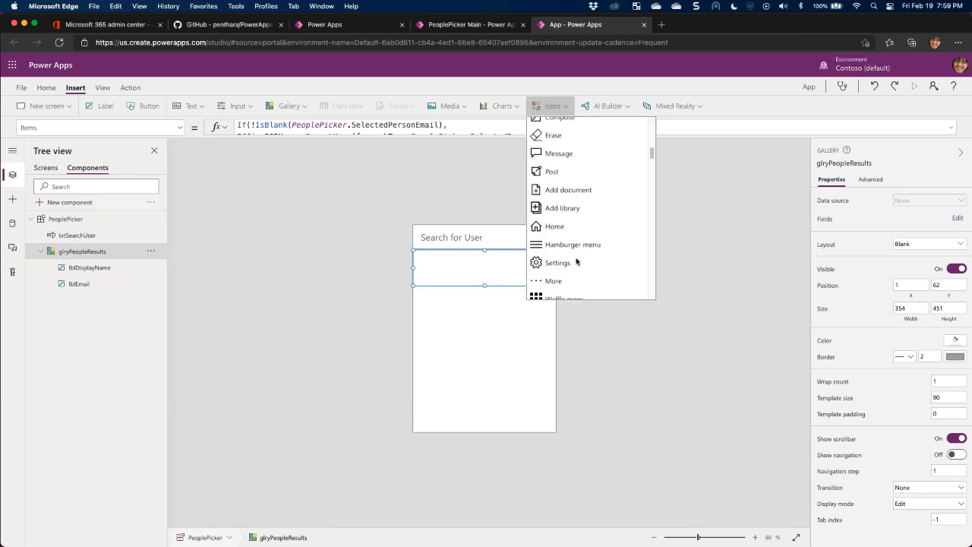
pyautogui.scroll(-15, 576, 262)
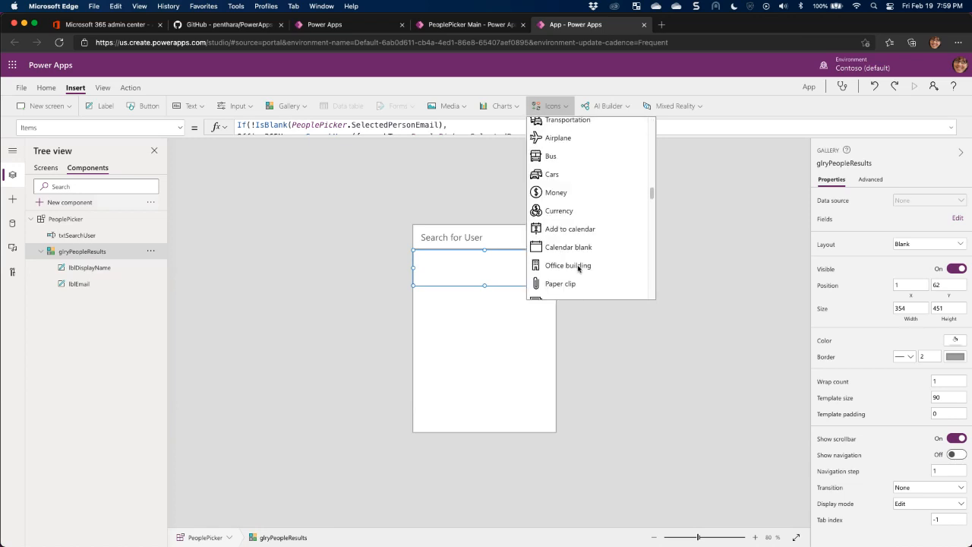
pyautogui.scroll(-5, 581, 251)
pyautogui.scroll(-5, 578, 221)
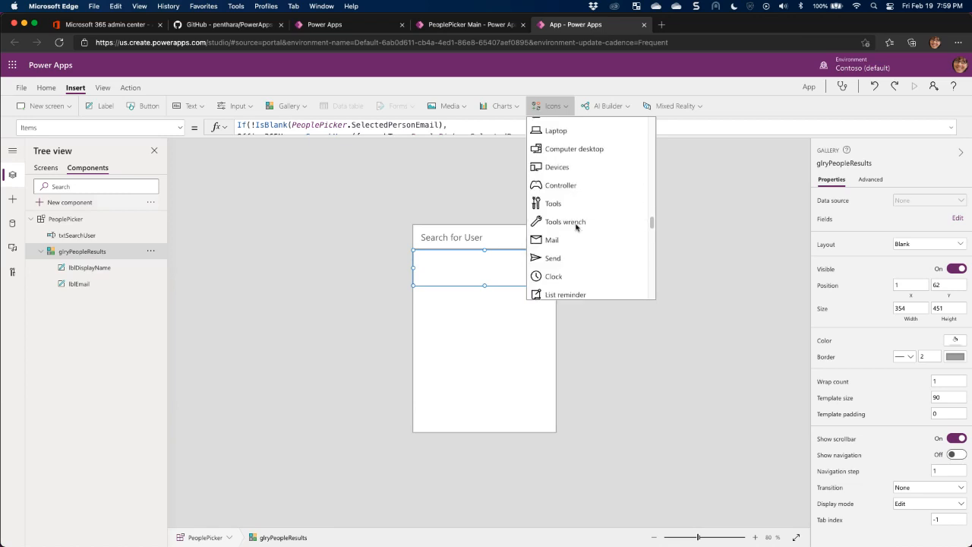
pyautogui.scroll(-8, 577, 227)
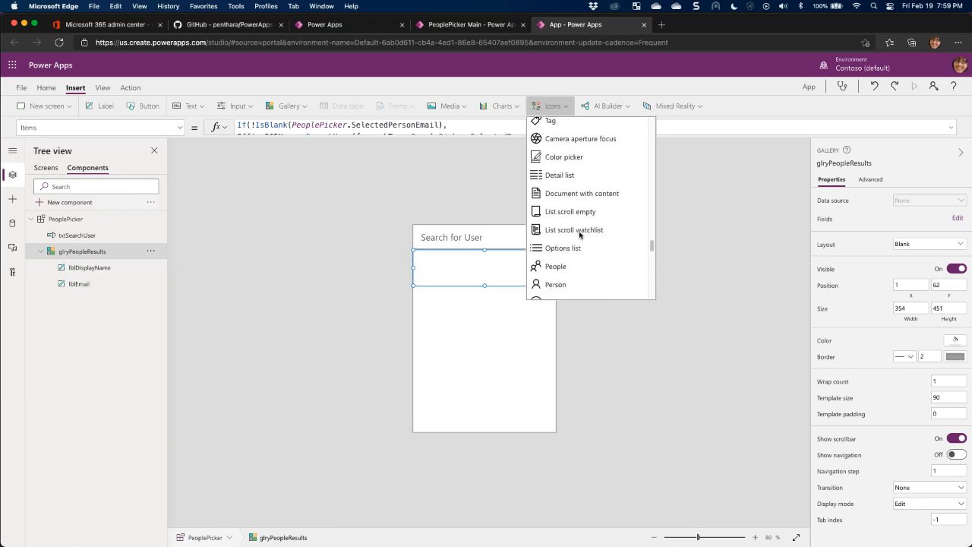
pyautogui.click(553, 275)
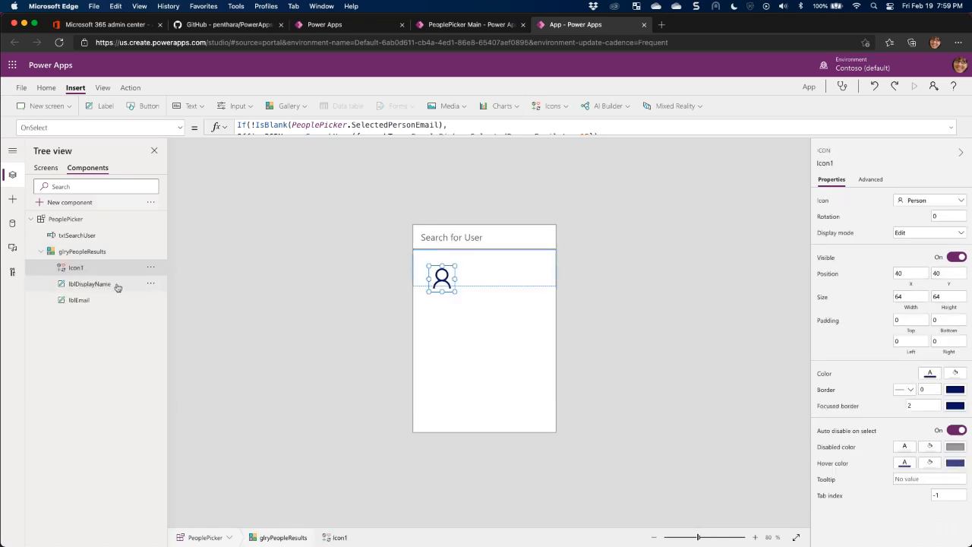
# Rename the new person icon as icnPerson.
pyautogui.click(151, 267)
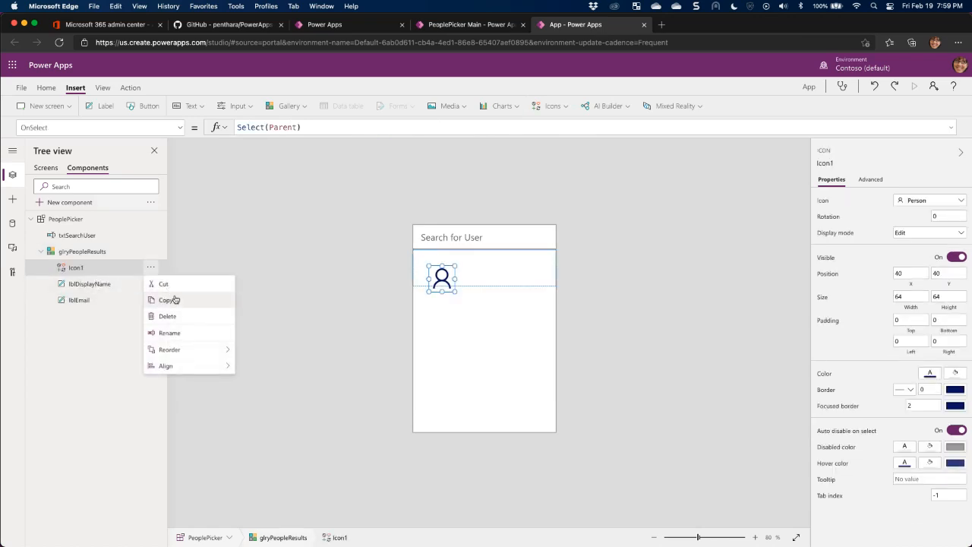
pyautogui.click(173, 333)
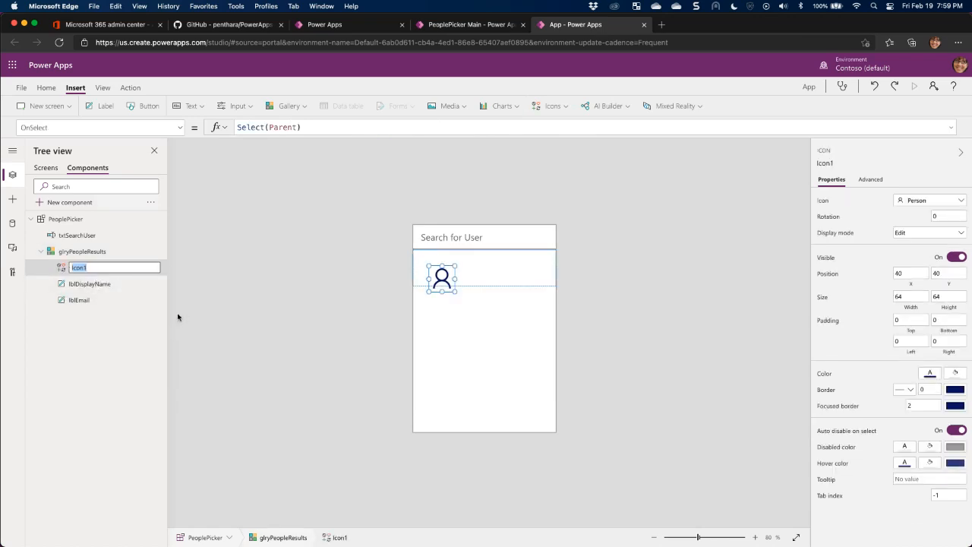
pyautogui.write('icnPerson')
pyautogui.press('Return')
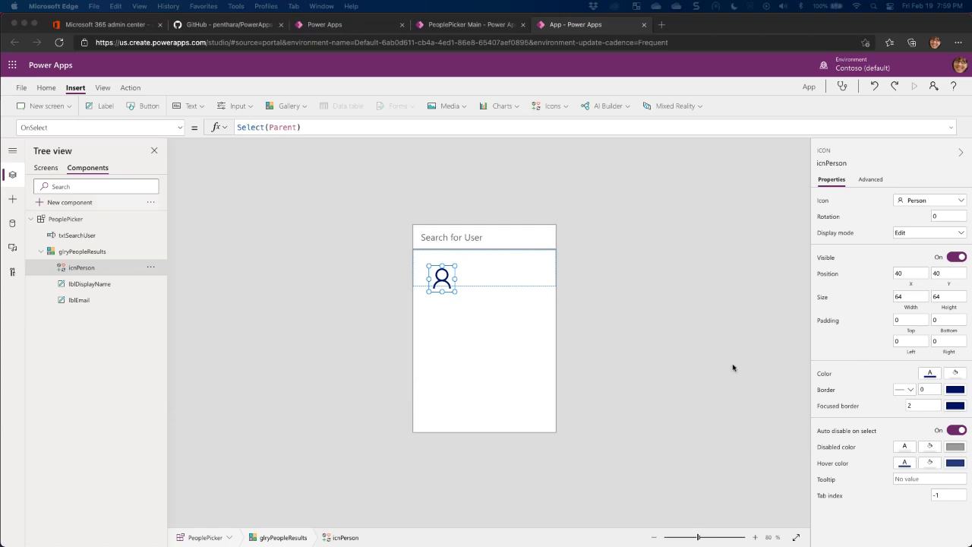
# Place icnPerson at X 9 and Y 8 with a width and height of 38.
pyautogui.click(906, 273)
pyautogui.click(906, 274)
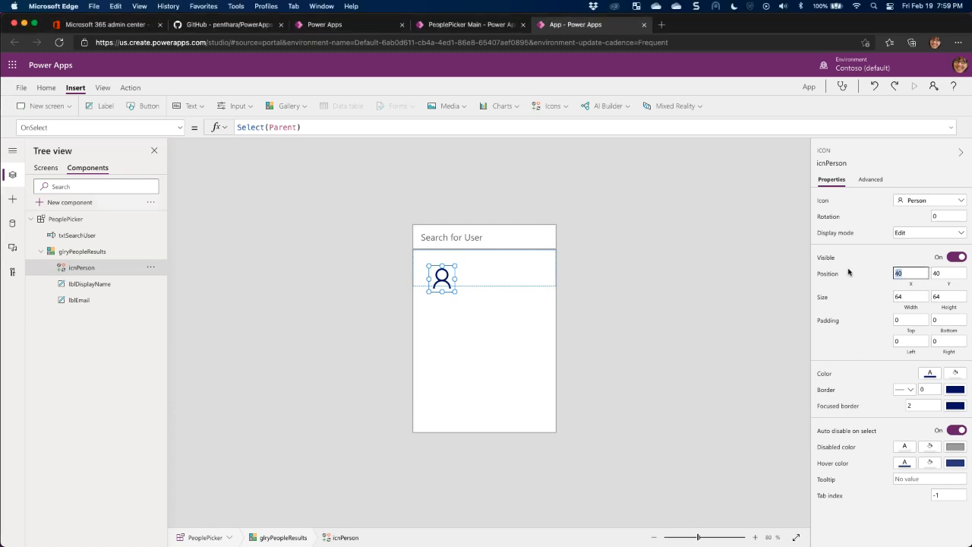
pyautogui.write('9')
pyautogui.press('Tab')
pyautogui.press('Tab')
pyautogui.write('38')
pyautogui.press('Tab')
pyautogui.press('Tab')
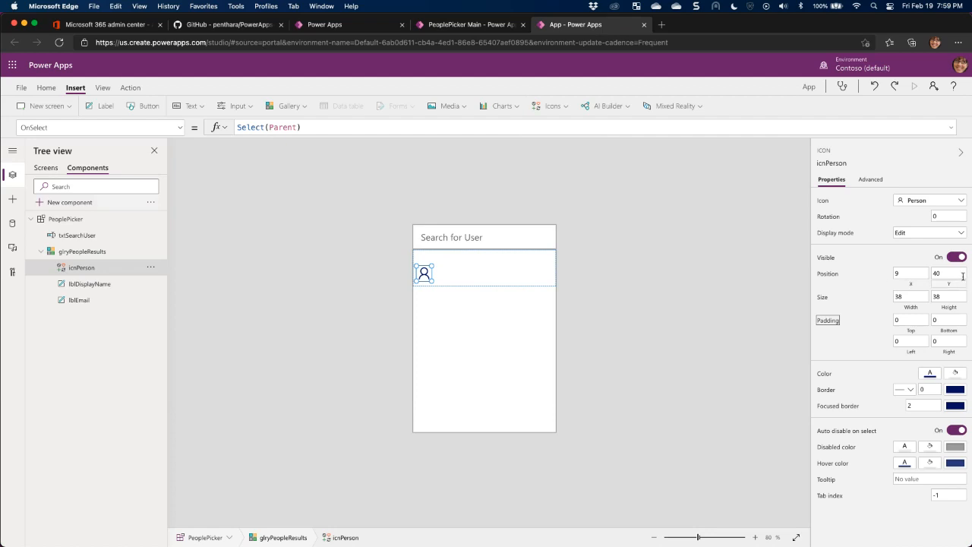
pyautogui.moveTo(955, 274); pyautogui.dragTo(922, 274)
pyautogui.write('8')
pyautogui.press('Tab')
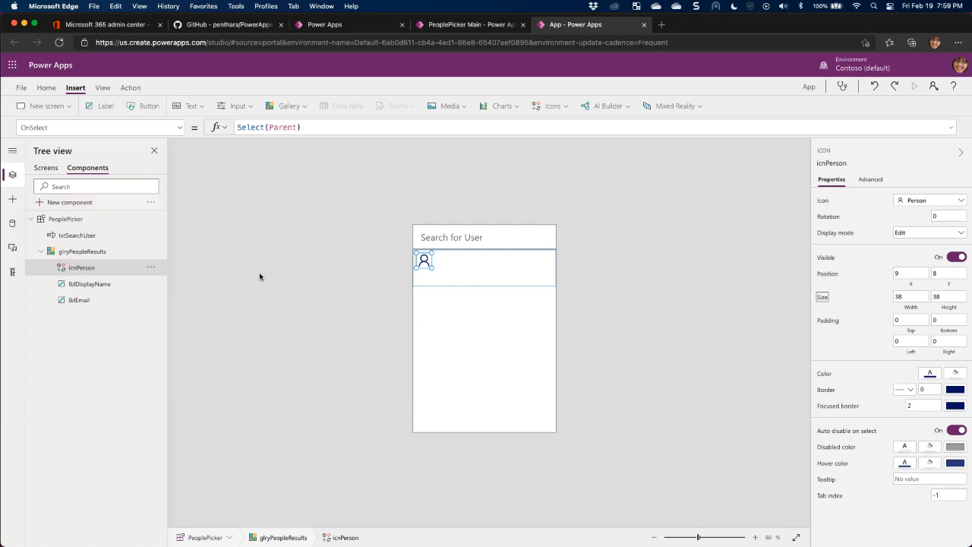
# Insert an image control into the glryPeopleResults gallery's item template.
pyautogui.click(425, 275)
pyautogui.click(506, 261)
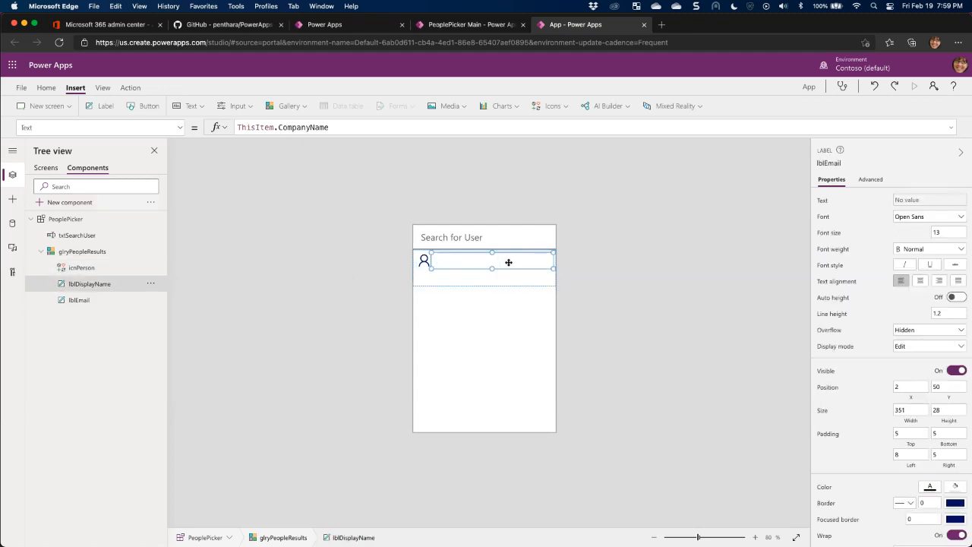
pyautogui.click(413, 261)
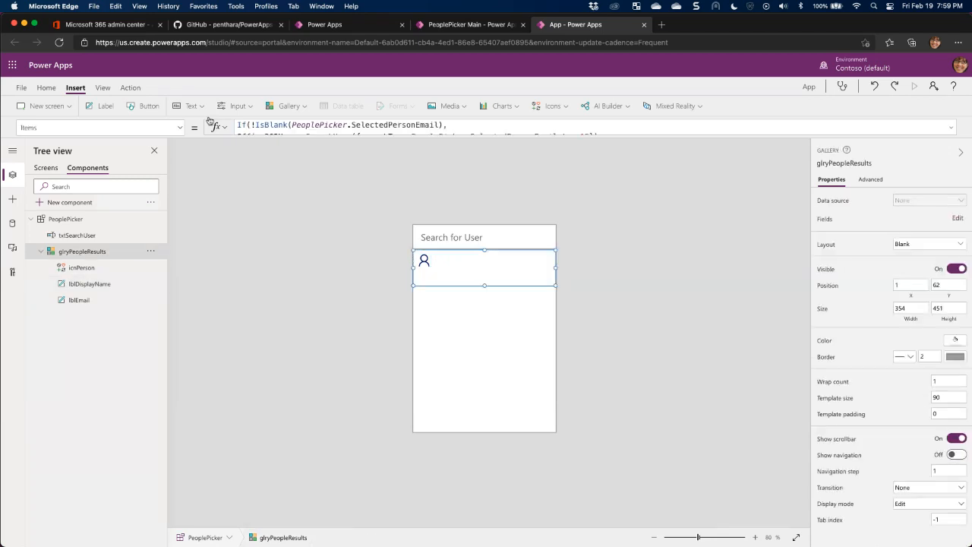
pyautogui.click(448, 105)
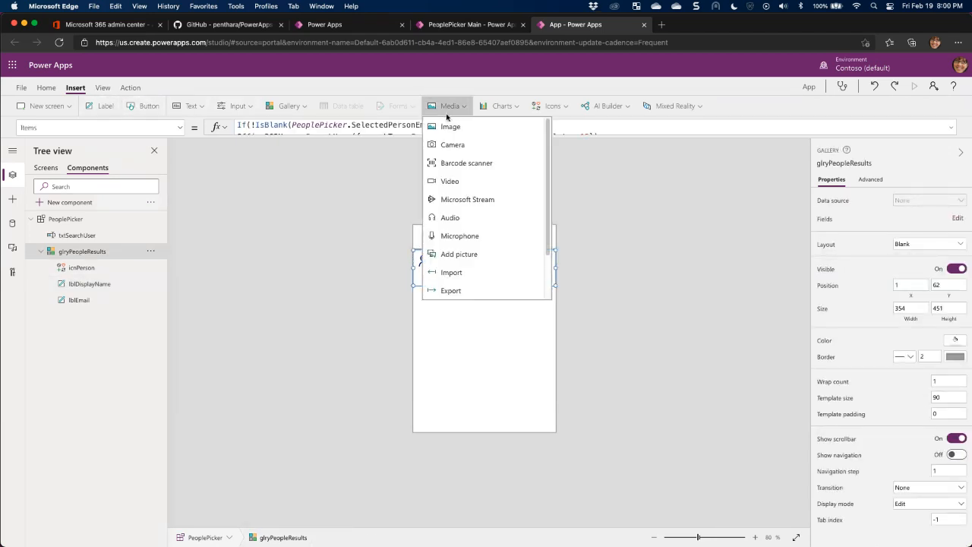
pyautogui.click(446, 123)
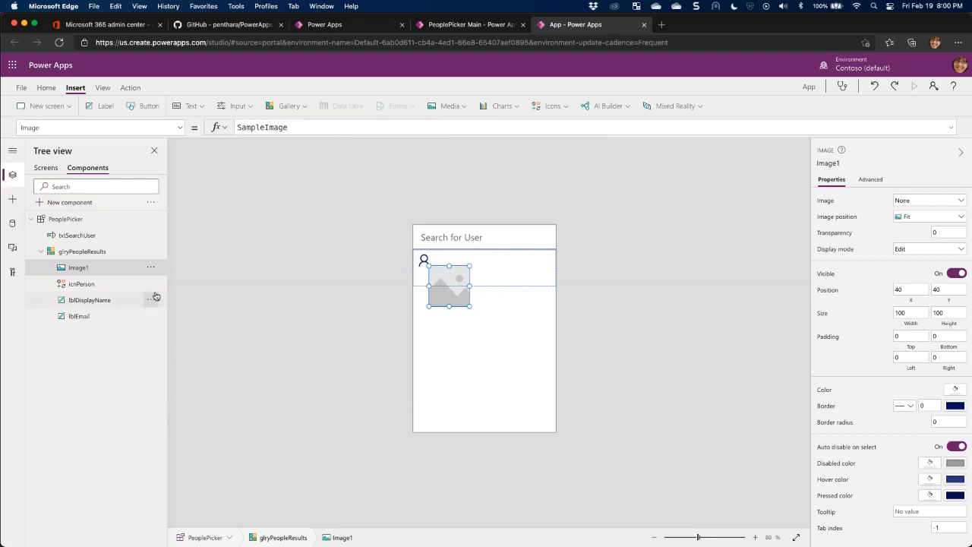
# Rename the new image control as imgUserPhoto.
pyautogui.click(150, 267)
pyautogui.click(161, 329)
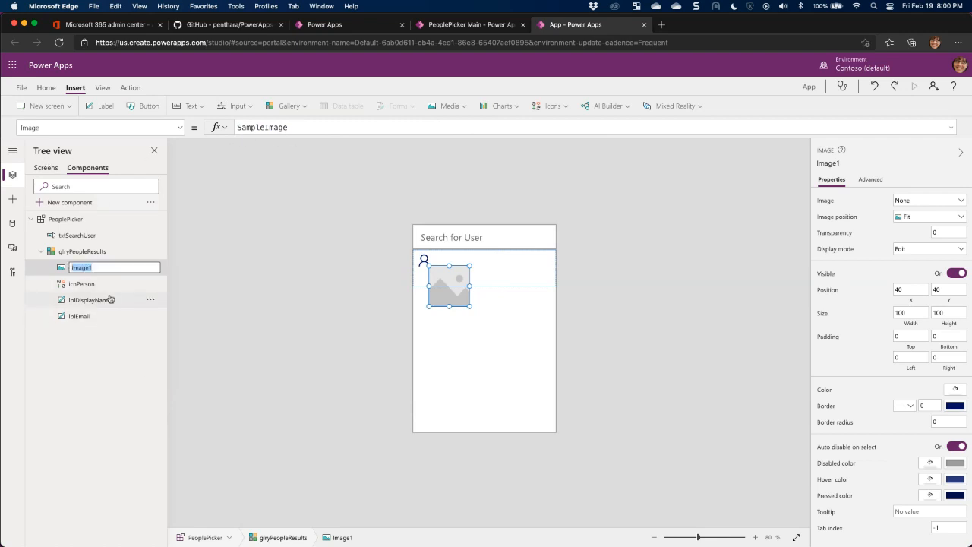
pyautogui.write('imgUserPhoto')
pyautogui.press('Return')
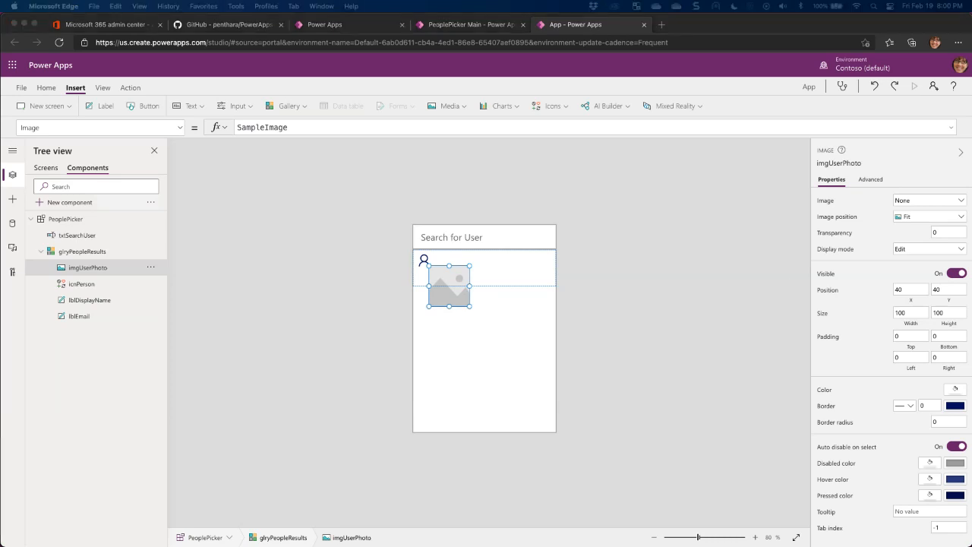
# Position imgUserPhoto at X 9 and Y 10 in the gallery template.
pyautogui.click(901, 291)
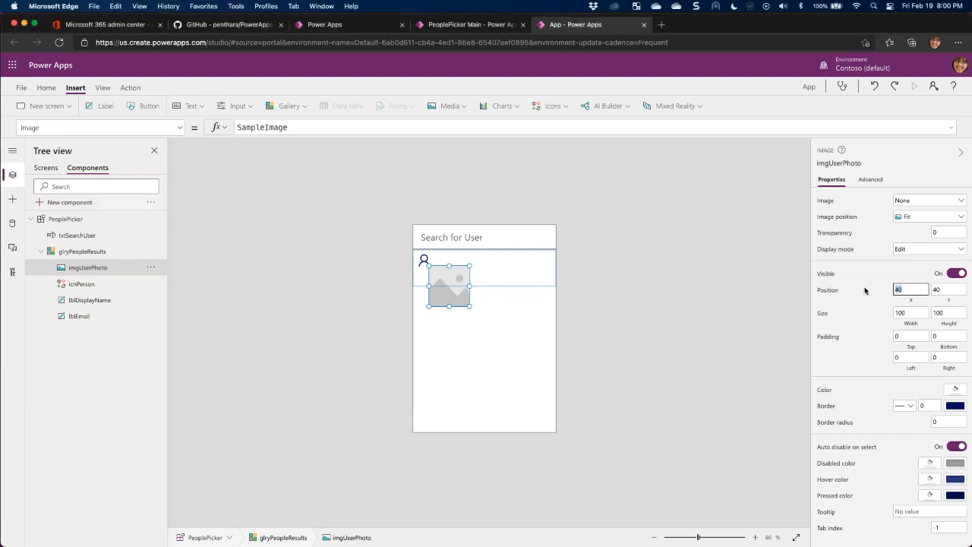
pyautogui.write('9')
pyautogui.press('Tab')
pyautogui.write('400')
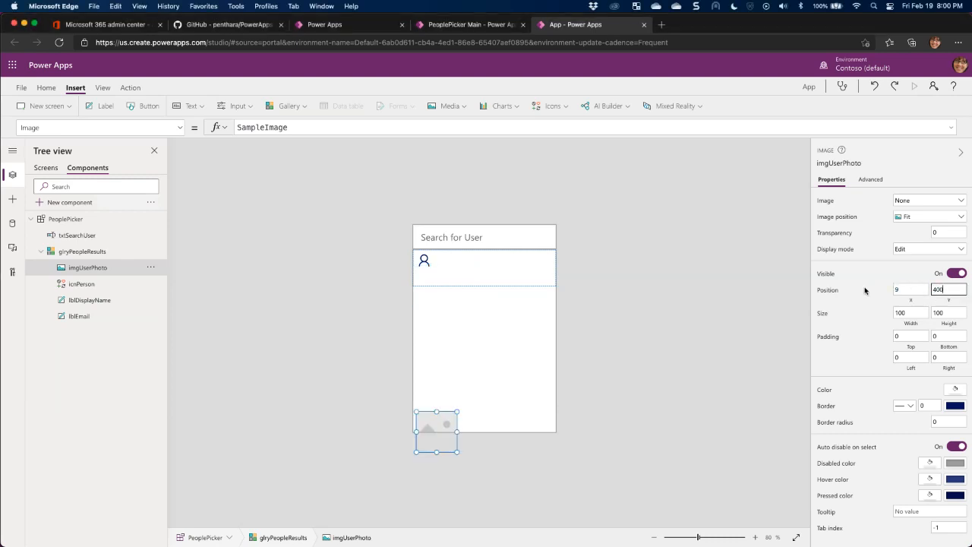
pyautogui.hotkey('shift', 'Tab')
pyautogui.press('Tab')
pyautogui.write('10')
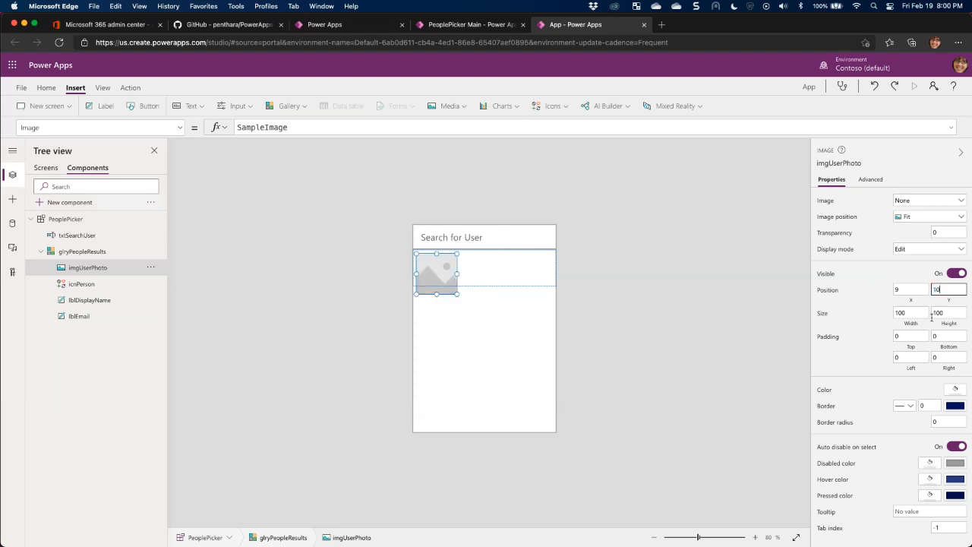
# Set imgUserPhoto's width and height to 35 and its border radius to 20.
pyautogui.press('Tab')
pyautogui.write('25')
pyautogui.press('Tab')
pyautogui.press('Tab')
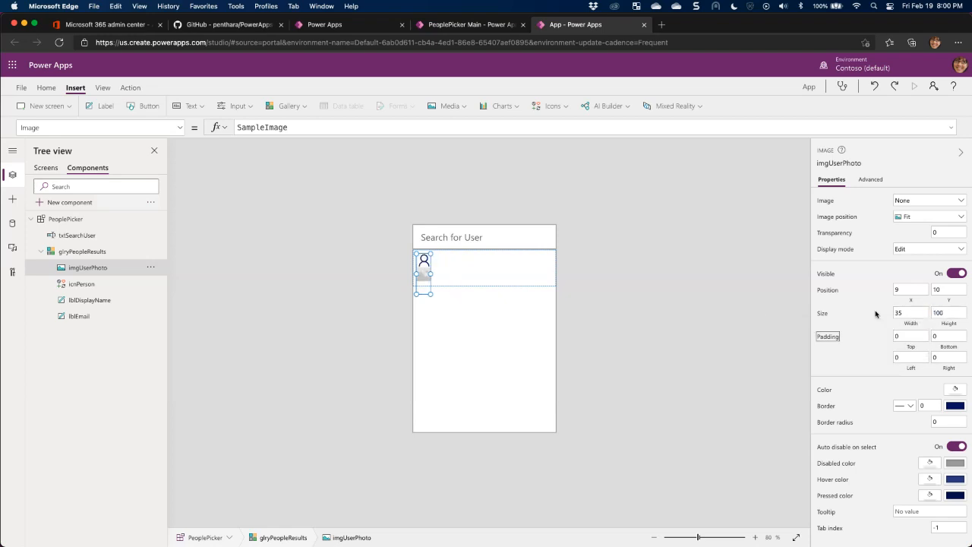
pyautogui.hotkey('shift', 'Tab')
pyautogui.write('35')
pyautogui.click(940, 420)
pyautogui.write('20')
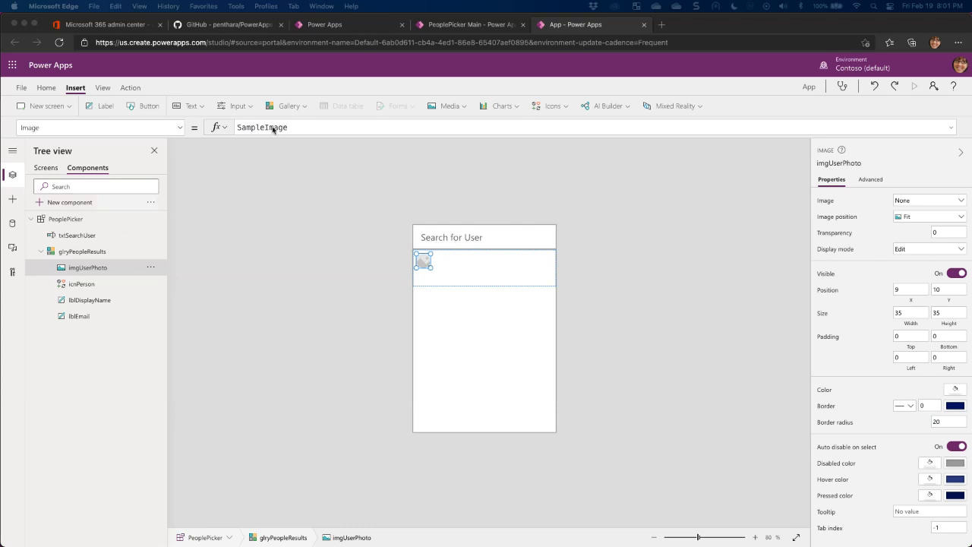
# Set imgUserPhoto's Image property to the formula IfError(Office365Users.UserPhoto(ThisItem.Id),Blank()).
pyautogui.click(312, 126)
pyautogui.moveTo(312, 126); pyautogui.dragTo(235, 127)
pyautogui.hotkey('ctrl', 'v')
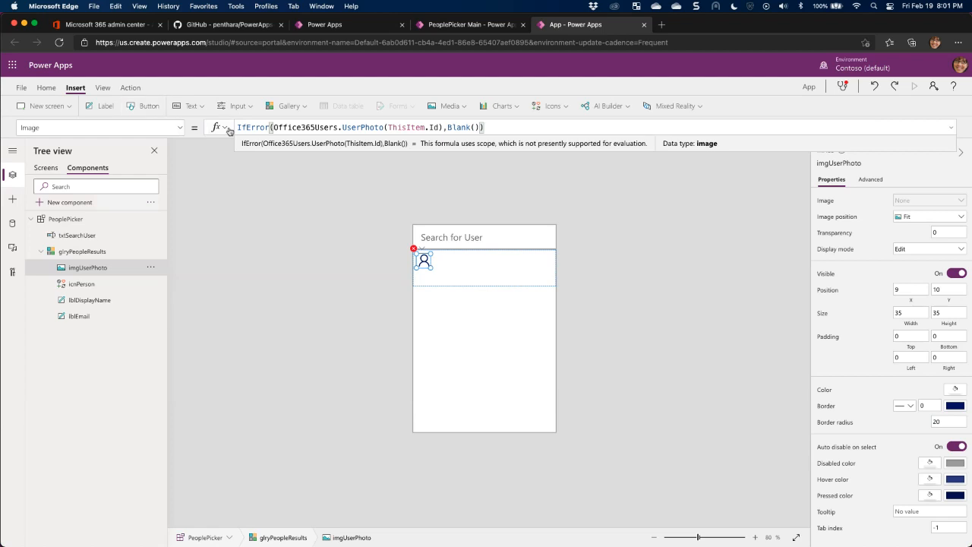
pyautogui.click(951, 127)
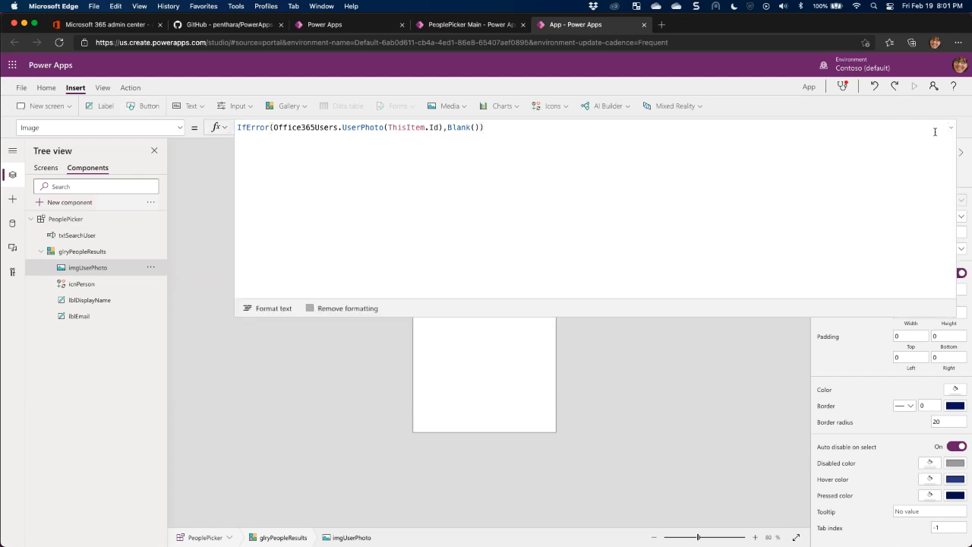
pyautogui.click(951, 127)
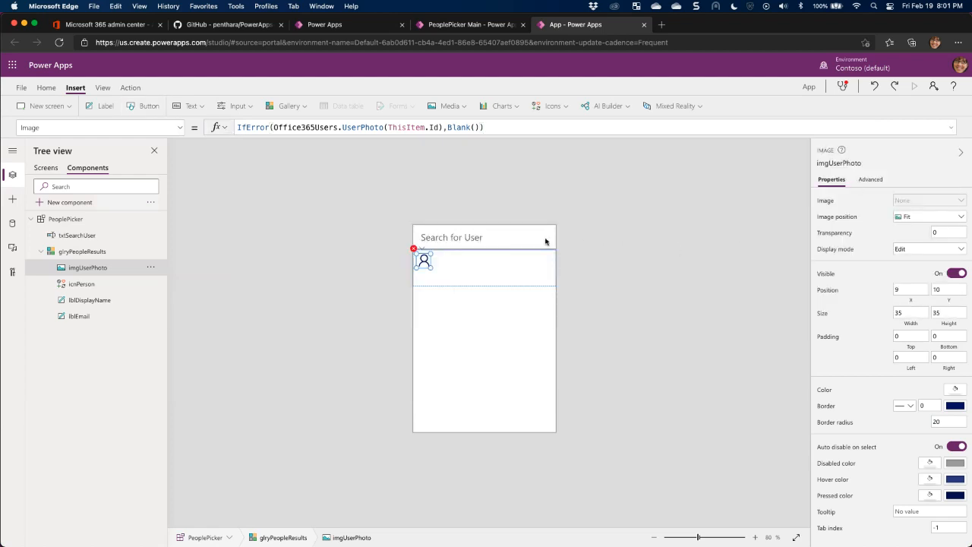
# Set the default value of the txtSearchUser input to "gr".
pyautogui.click(484, 239)
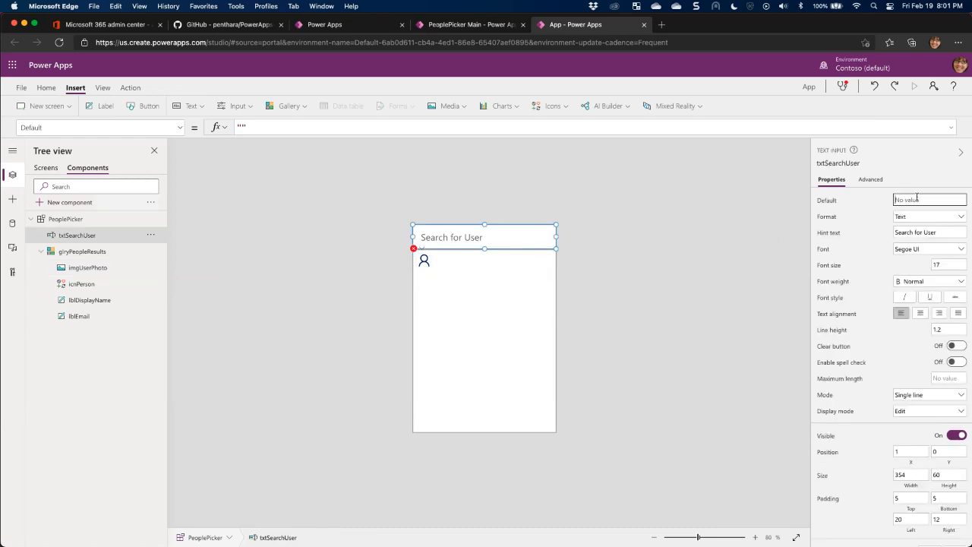
pyautogui.write('gr')
pyautogui.click(849, 222)
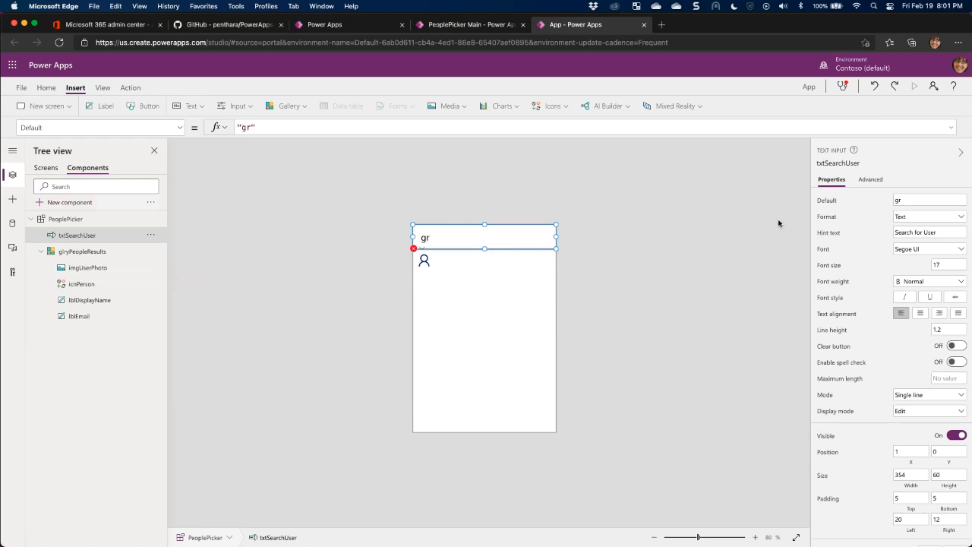
# Examine the glryPeopleResults gallery and its full Items formula.
pyautogui.click(479, 274)
pyautogui.click(478, 314)
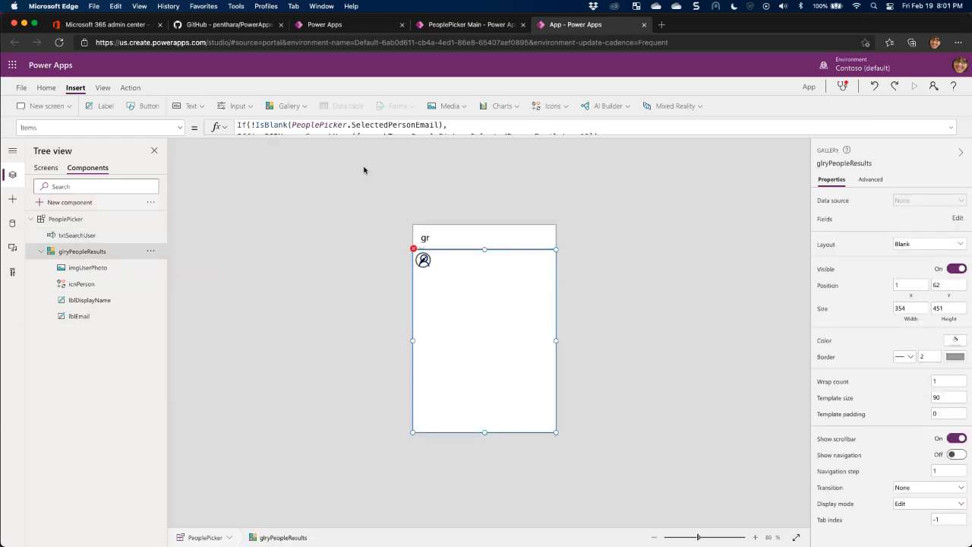
pyautogui.click(355, 137)
pyautogui.moveTo(353, 192); pyautogui.dragTo(357, 137)
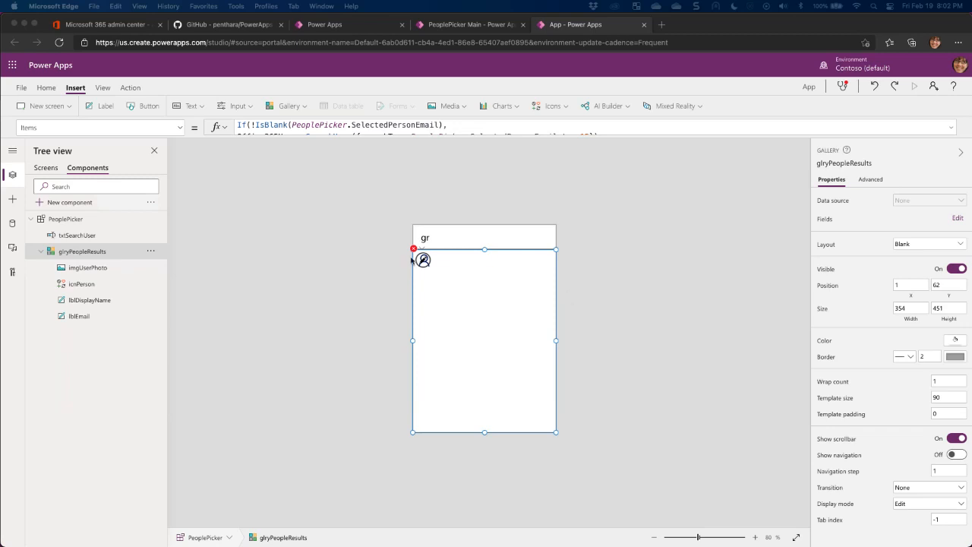
# Insert a text label into the glryPeopleResults gallery's item template.
pyautogui.click(150, 252)
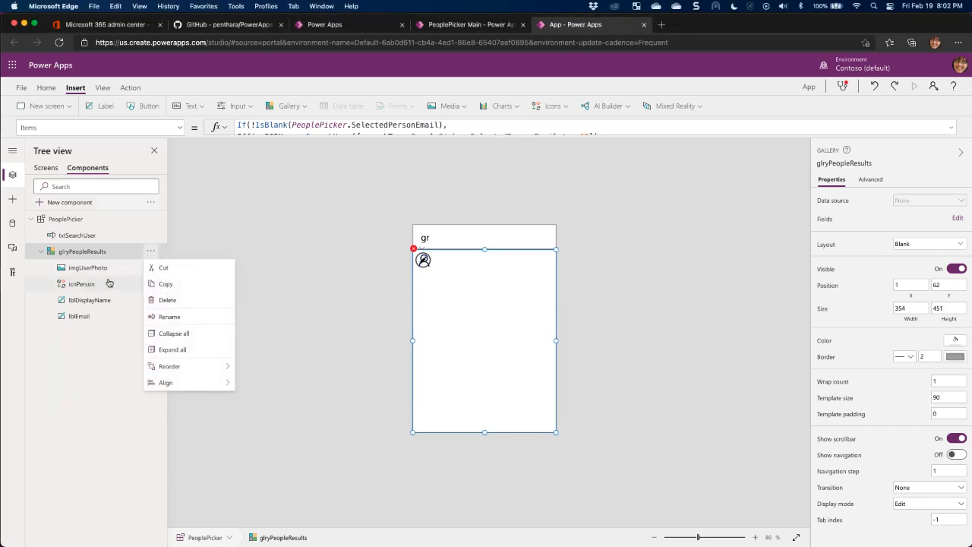
pyautogui.click(447, 266)
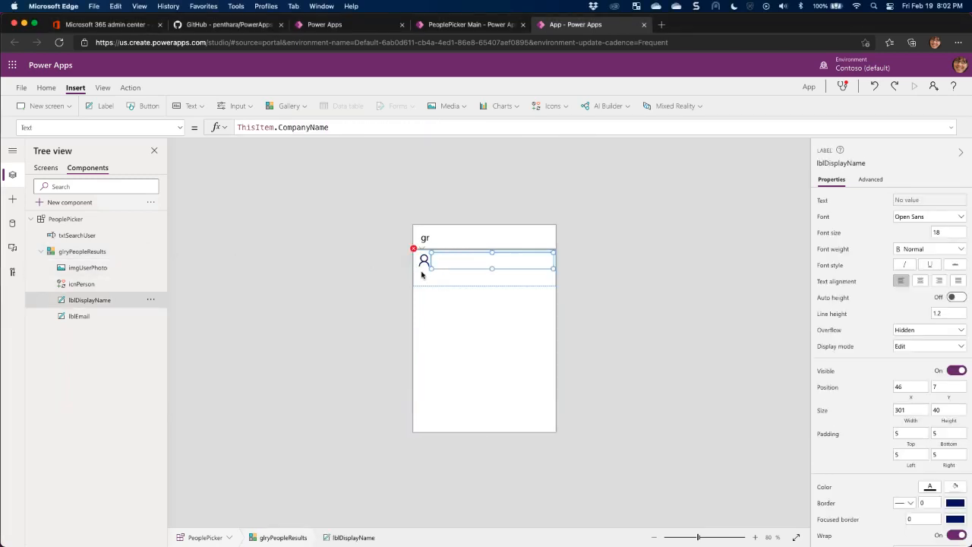
pyautogui.click(423, 274)
pyautogui.click(413, 258)
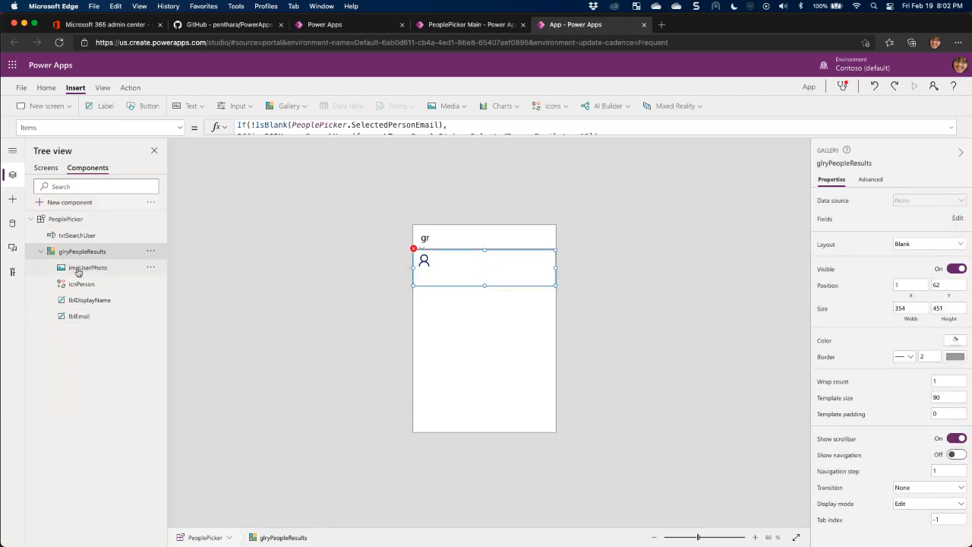
pyautogui.click(102, 105)
# Rename the newly added label as lblDivider.
pyautogui.click(149, 267)
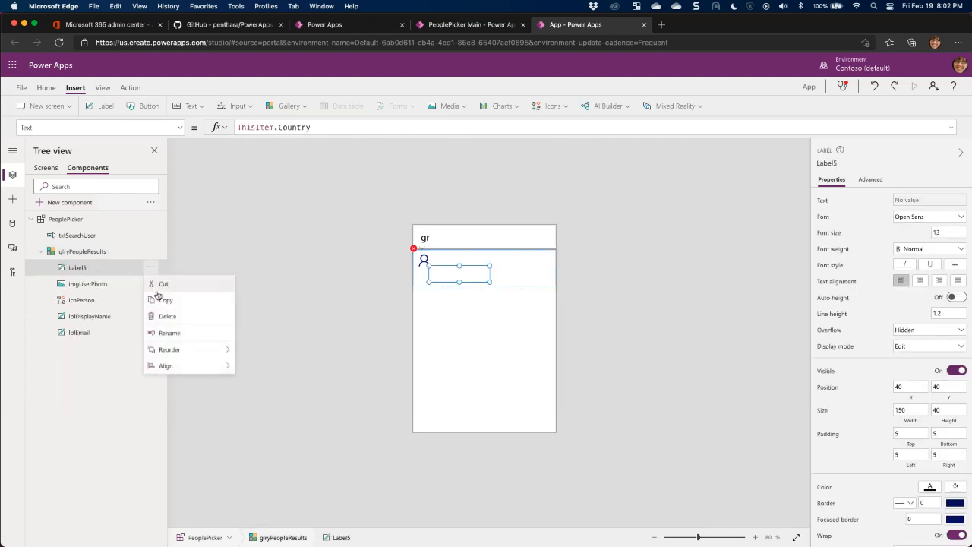
pyautogui.click(166, 333)
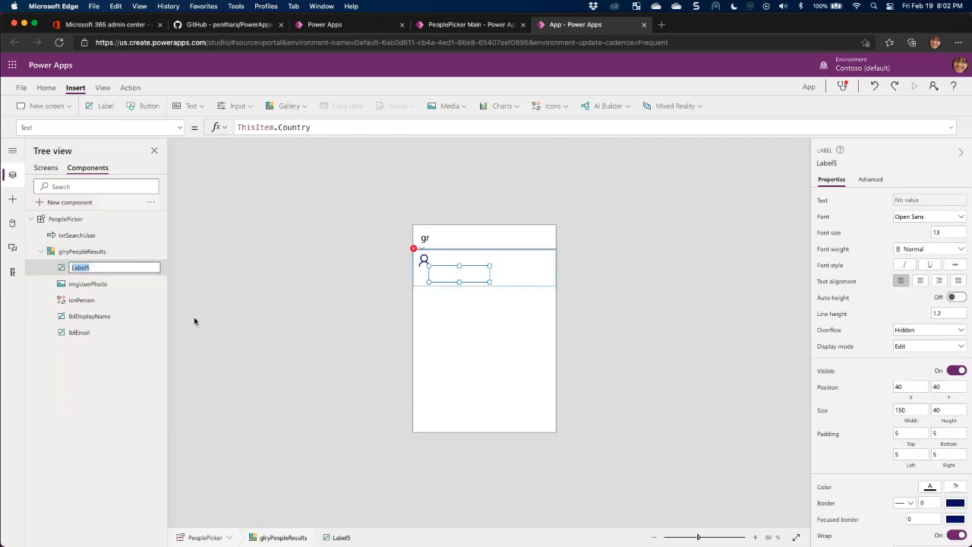
pyautogui.write('lblC')
pyautogui.write('ivider')
pyautogui.press('Return')
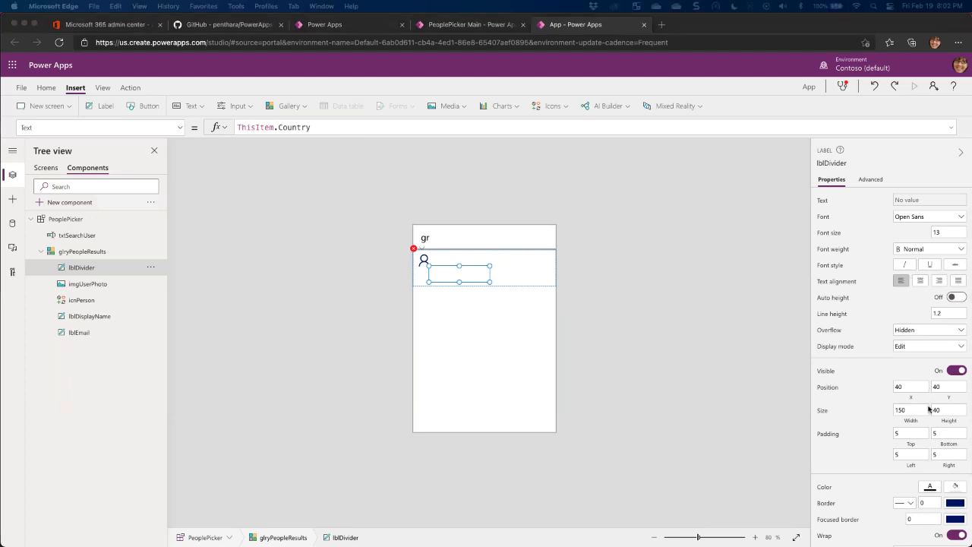
# Set lblDivider's position to X 0 and Y 88 in the gallery template.
pyautogui.click(915, 385)
pyautogui.click(915, 385)
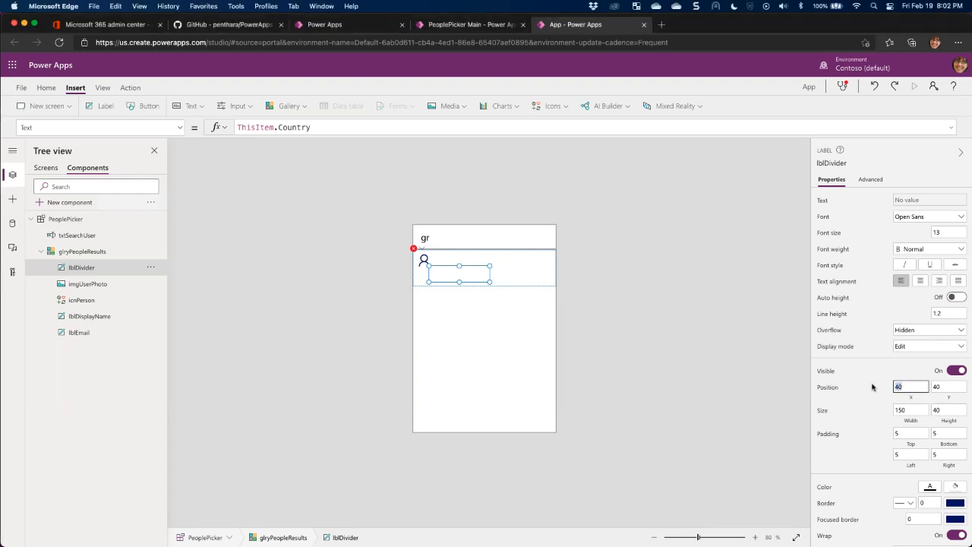
pyautogui.write('0')
pyautogui.press('Tab')
pyautogui.press('Tab')
pyautogui.hotkey('shift', 'Tab')
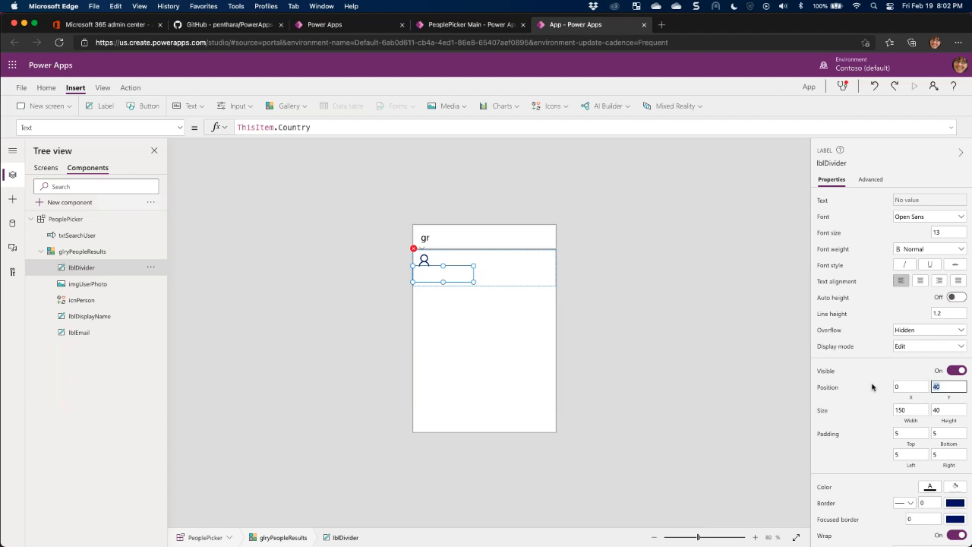
pyautogui.write('88')
pyautogui.press('Tab')
# Set lblDivider's size to a width of 355 and a height of 2.
pyautogui.press('Tab')
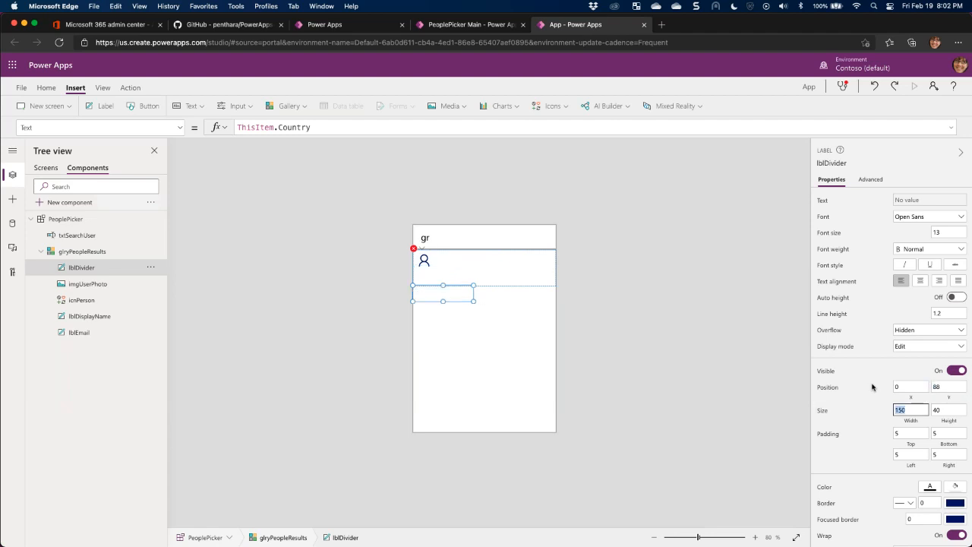
pyautogui.write('355')
pyautogui.press('Tab')
pyautogui.press('Tab')
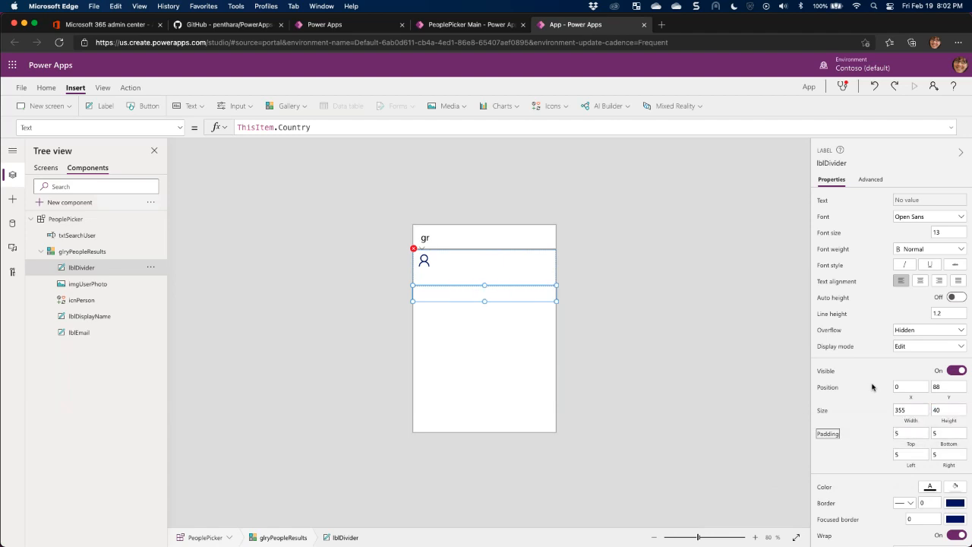
pyautogui.hotkey('shift', 'Tab')
pyautogui.write('2')
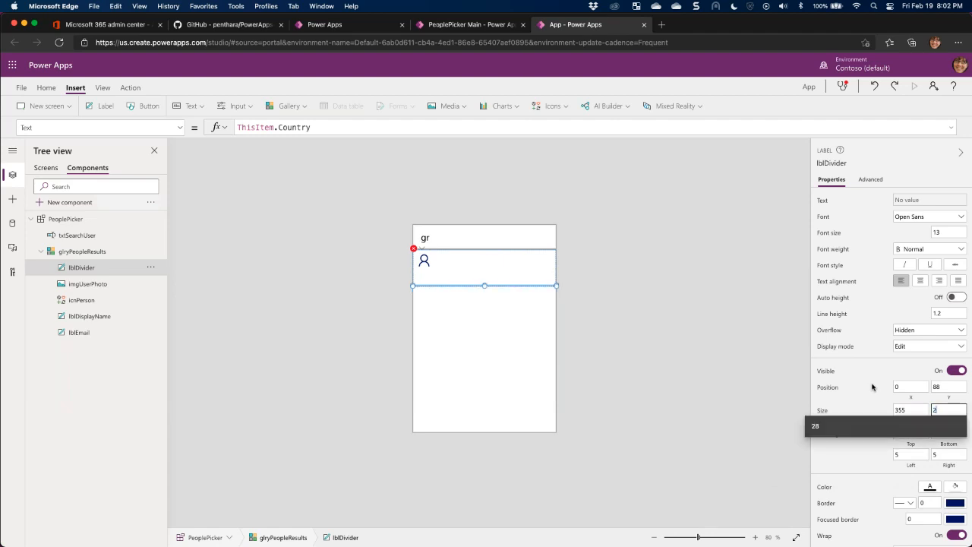
pyautogui.click(942, 387)
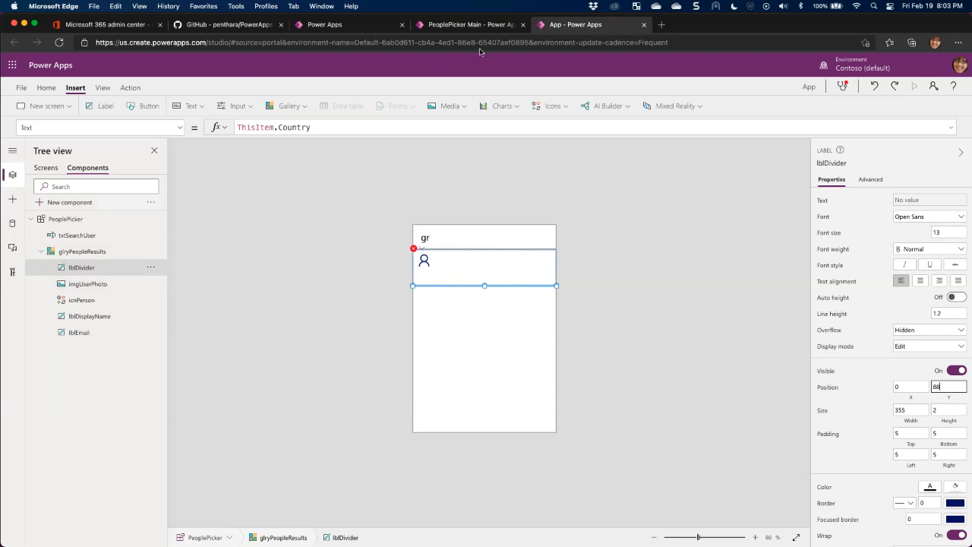
# Switch to the running PeoplePicker Main app, clear its search text to view the selected-person display, and return to the app editor.
pyautogui.click(448, 25)
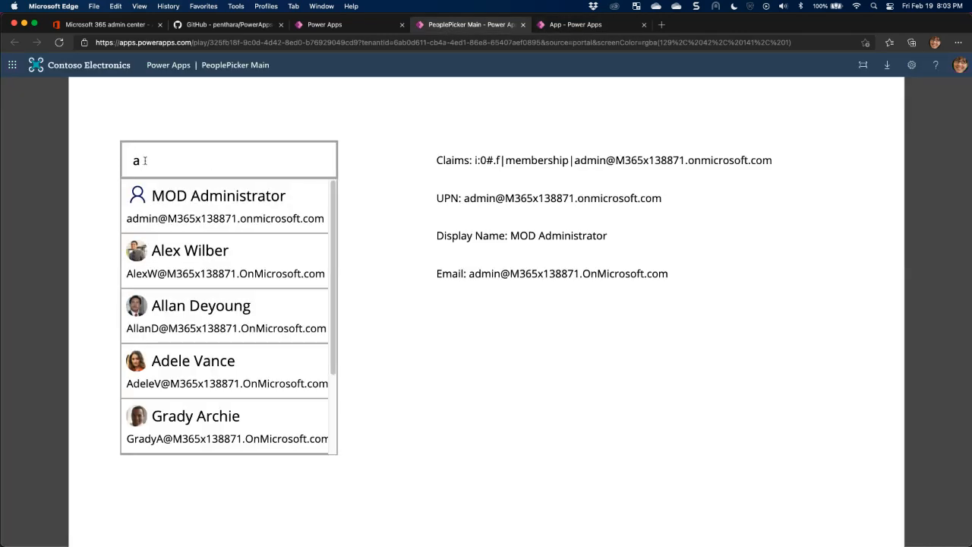
pyautogui.moveTo(143, 160); pyautogui.dragTo(123, 160)
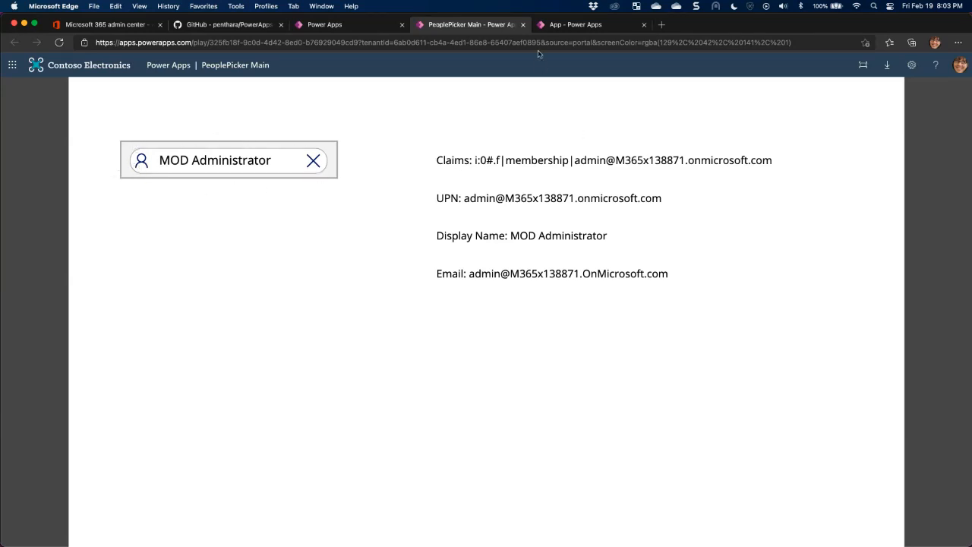
pyautogui.click(600, 24)
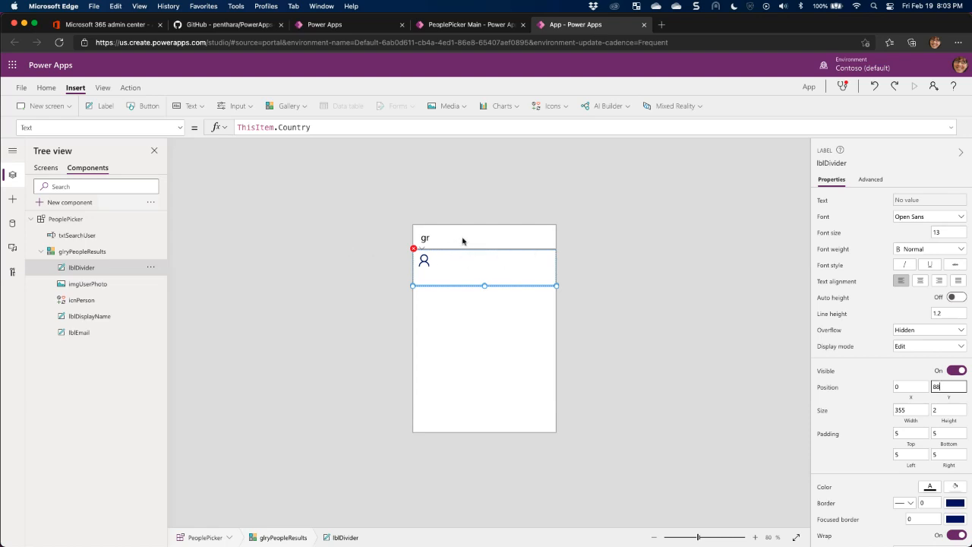
# Insert a button into the PeoplePicker component and rename it as btnDisplayName.
pyautogui.click(76, 221)
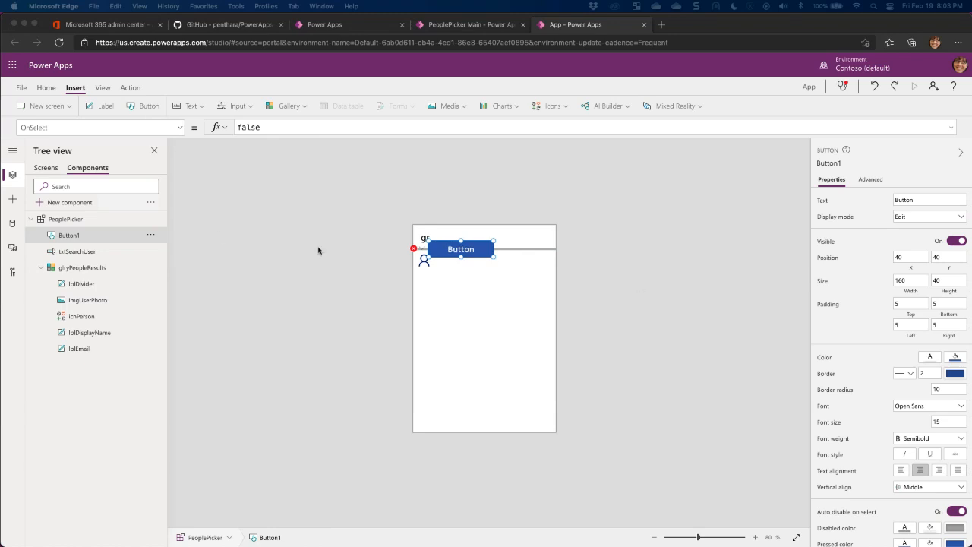
pyautogui.click(150, 236)
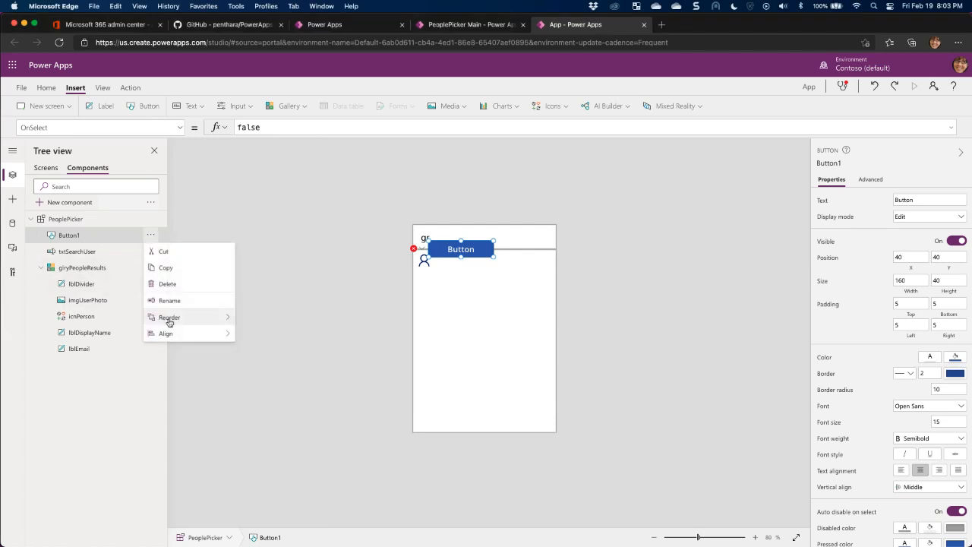
pyautogui.click(169, 300)
pyautogui.write('btnDisplayName')
pyautogui.press('Return')
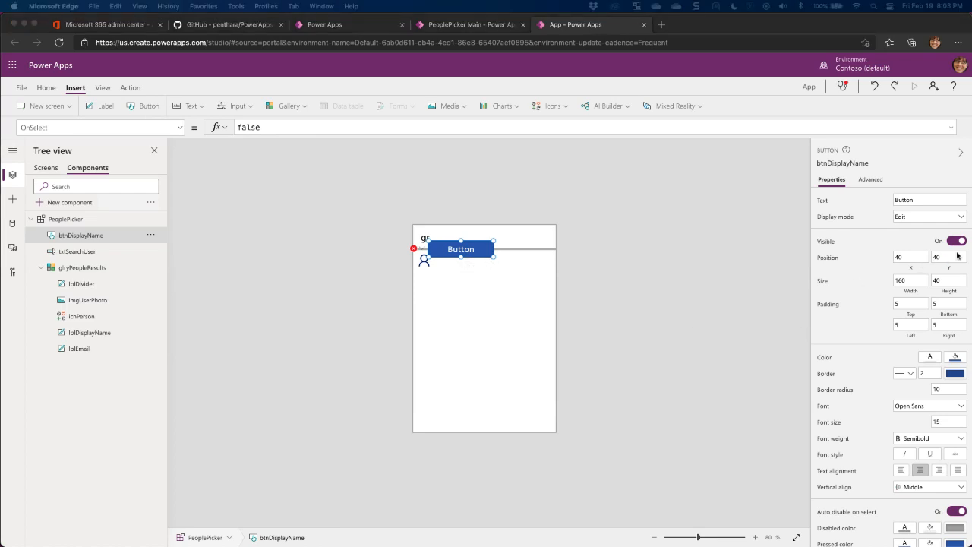
# Set btnDisplayName's X position to 16, its width to 312 and its height to 41.
pyautogui.click(906, 257)
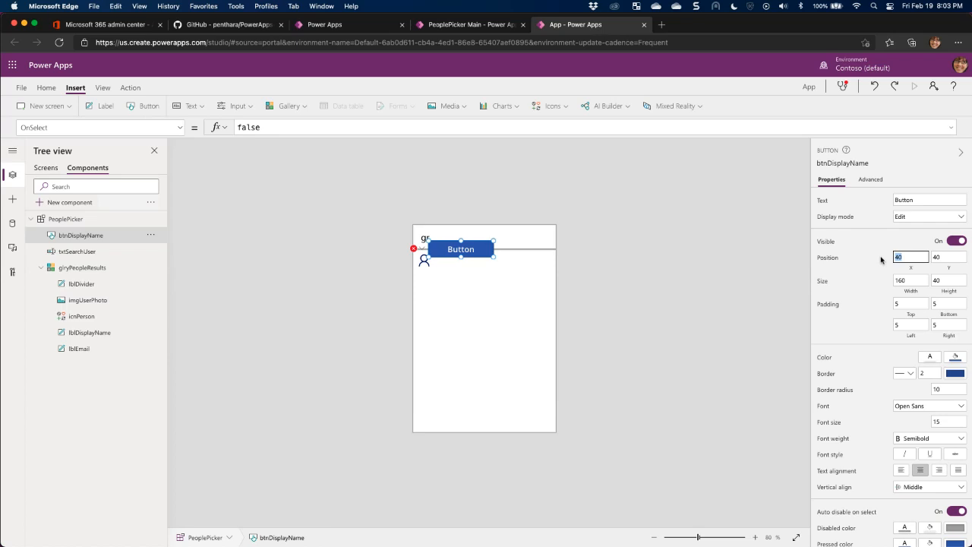
pyautogui.press('Tab')
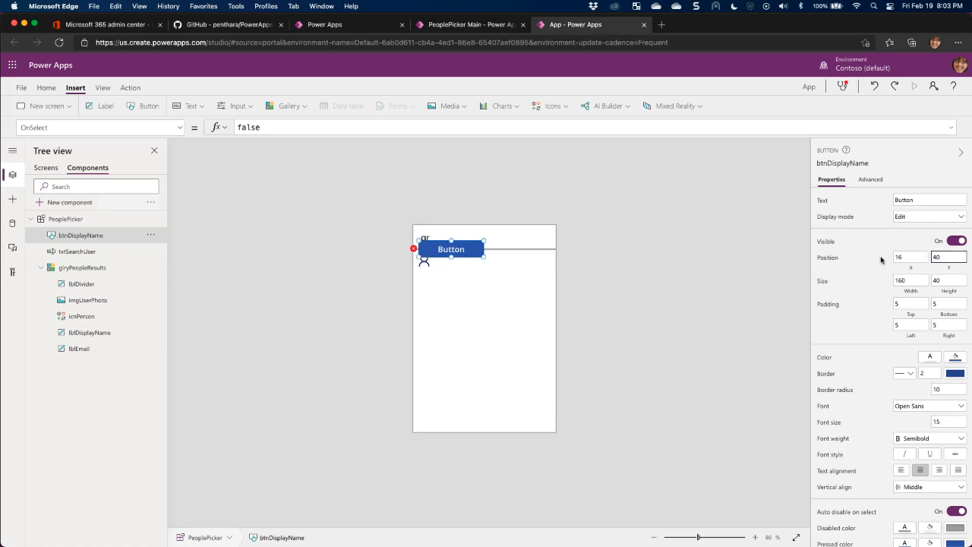
pyautogui.press('Tab')
pyautogui.write('312')
pyautogui.press('Tab')
pyautogui.write('41')
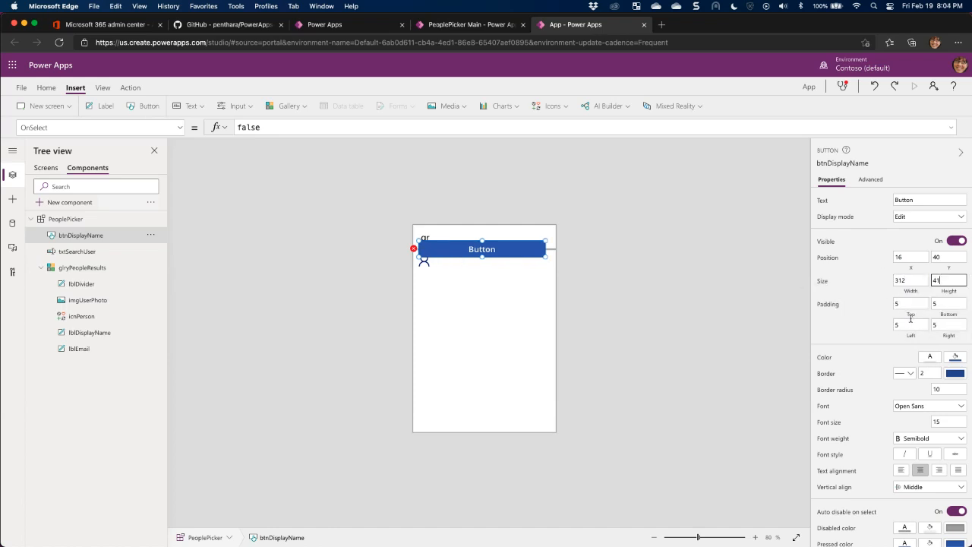
# Set btnDisplayName's bottom padding to 8 and its left padding to 30.
pyautogui.click(948, 303)
pyautogui.click(906, 327)
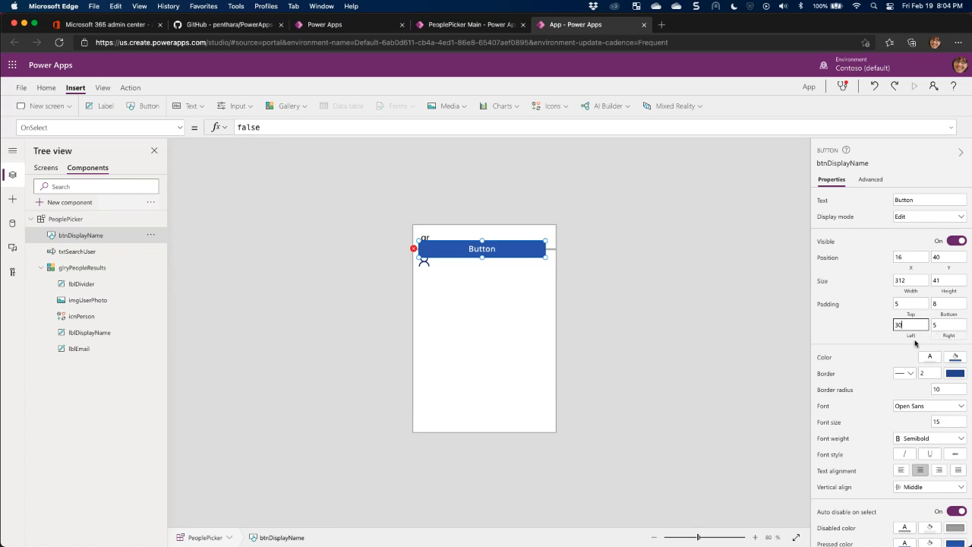
pyautogui.click(941, 326)
pyautogui.click(943, 304)
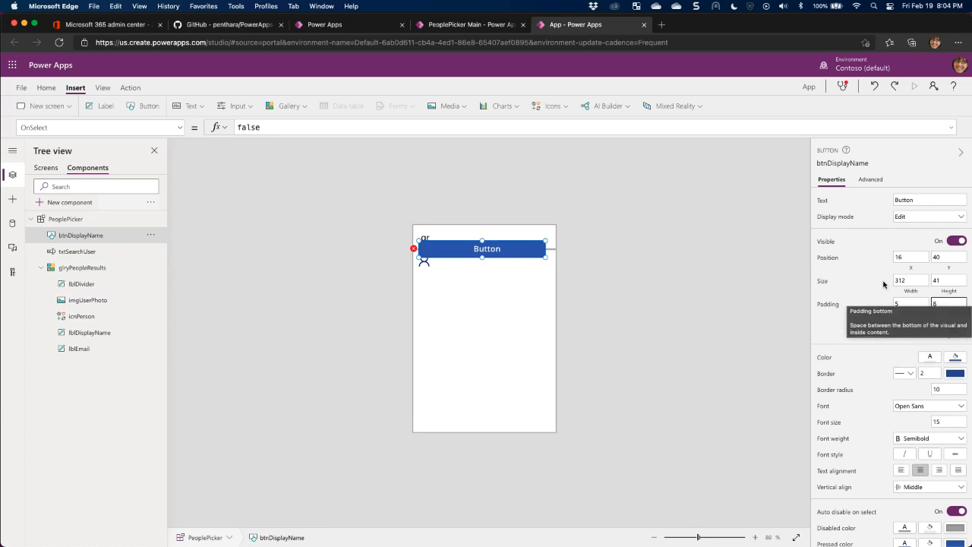
# Set btnDisplayName's Y position to 12.
pyautogui.moveTo(947, 255); pyautogui.dragTo(895, 254)
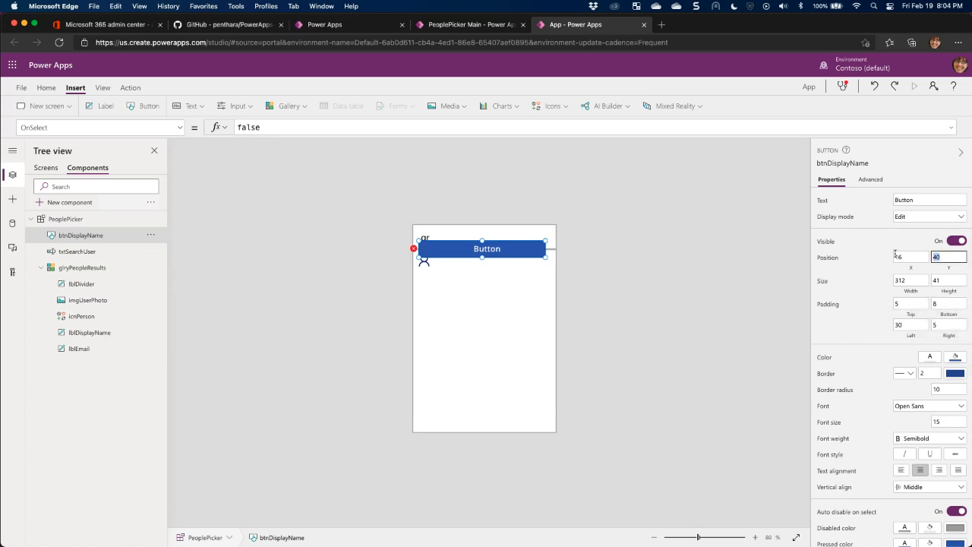
pyautogui.write('12')
pyautogui.press('Return')
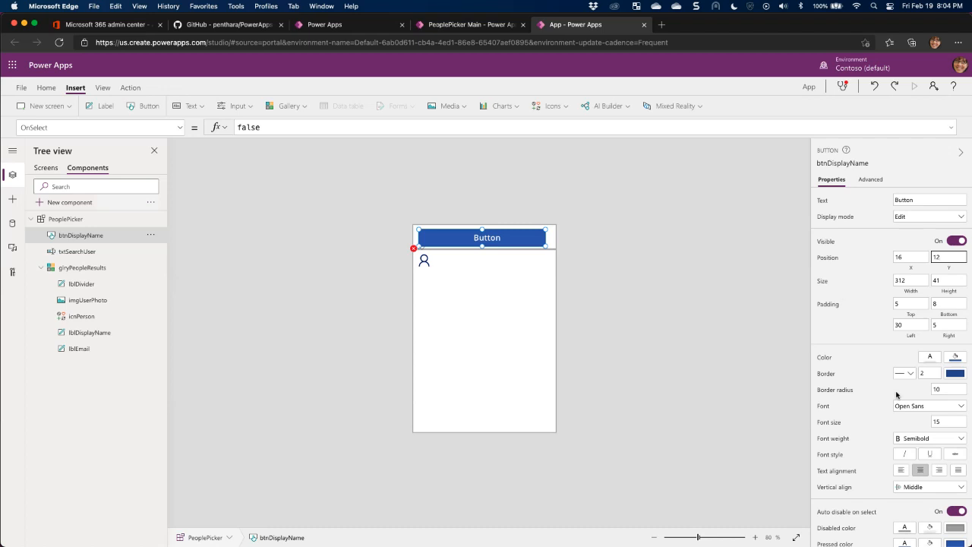
# Replace btnDisplayName's border color formula with the gray RGBA(166, 166, 166, 1) and set its border thickness to 1.
pyautogui.click(954, 373)
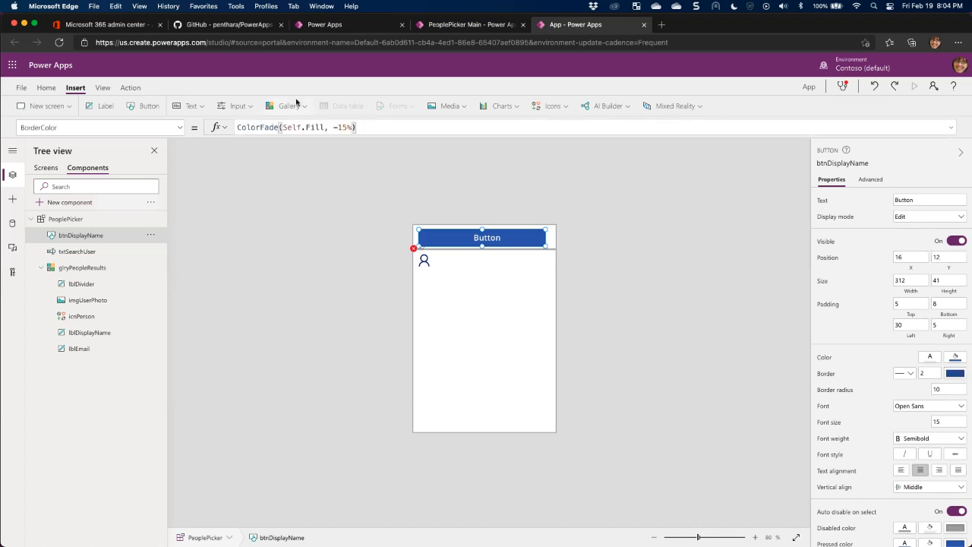
pyautogui.moveTo(356, 127); pyautogui.dragTo(183, 121)
pyautogui.press('BackSpace')
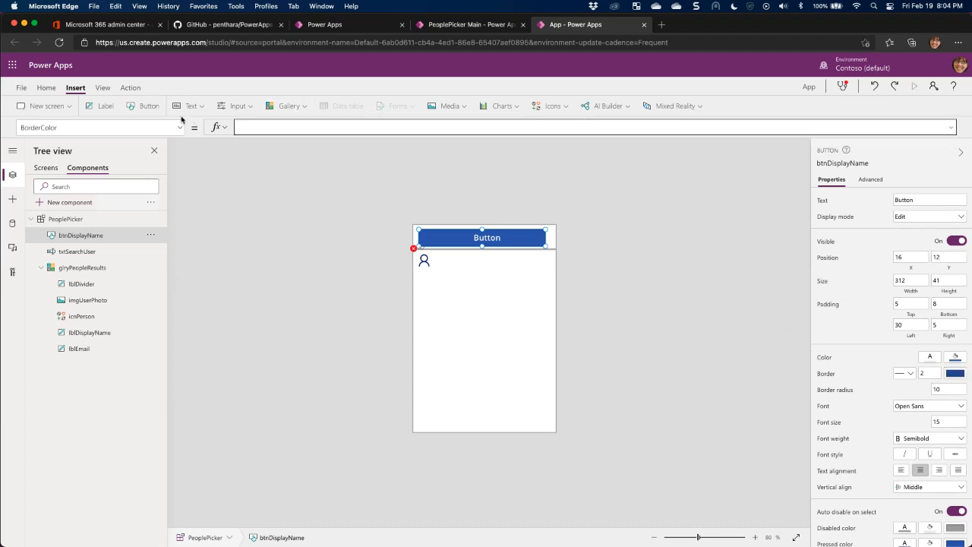
pyautogui.click(951, 377)
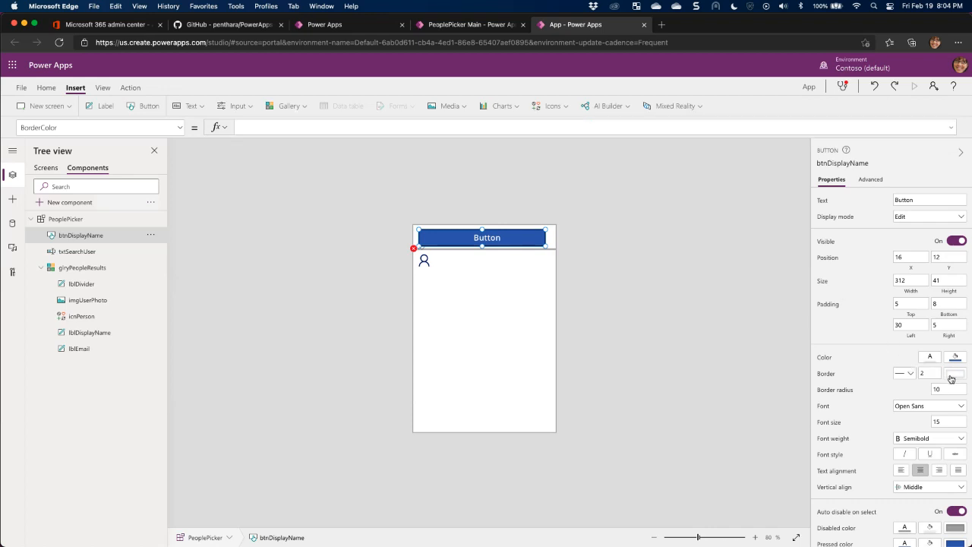
pyautogui.click(863, 318)
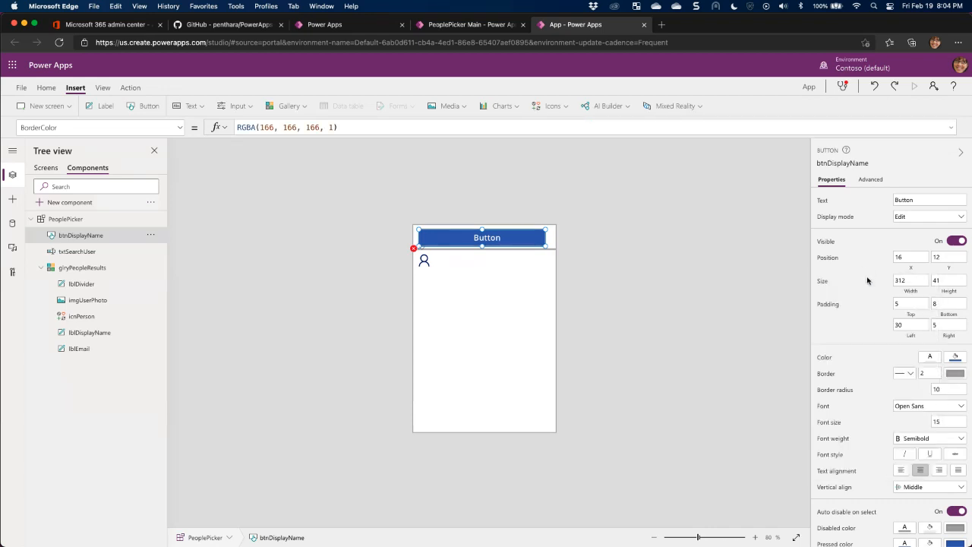
pyautogui.click(922, 373)
pyautogui.write('1')
# Compare with the selected-person pill in the running PeoplePicker Main app and set btnDisplayName's fill color to white.
pyautogui.click(471, 24)
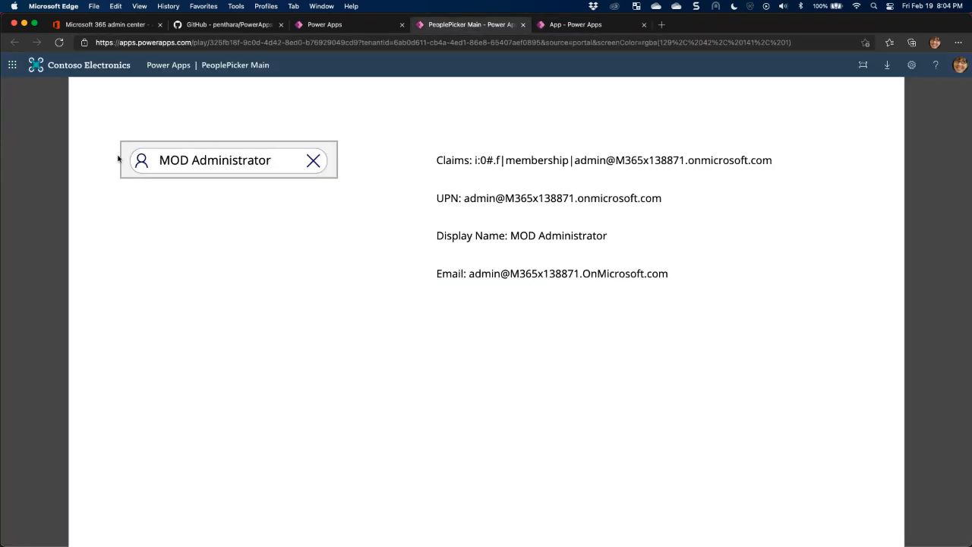
pyautogui.click(566, 24)
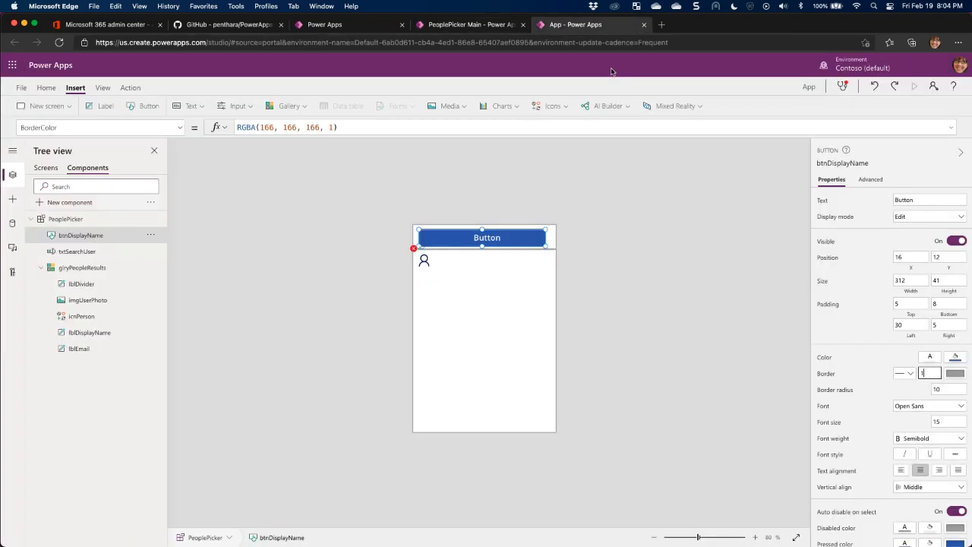
pyautogui.click(954, 372)
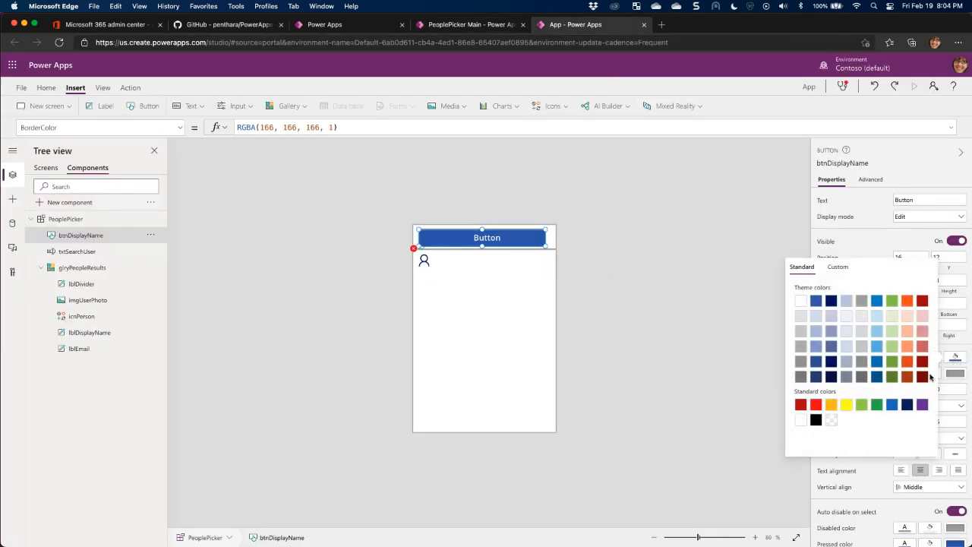
pyautogui.click(861, 301)
pyautogui.click(795, 301)
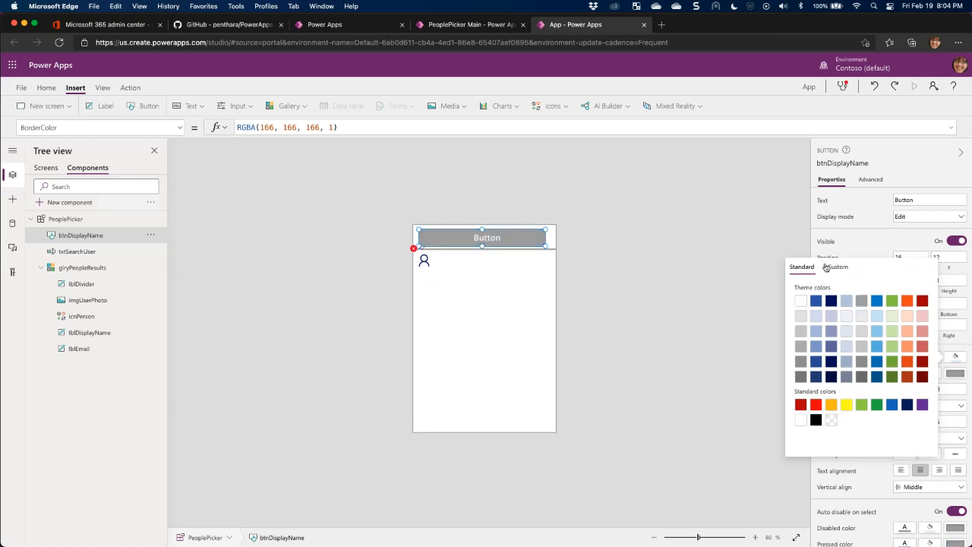
pyautogui.click(781, 280)
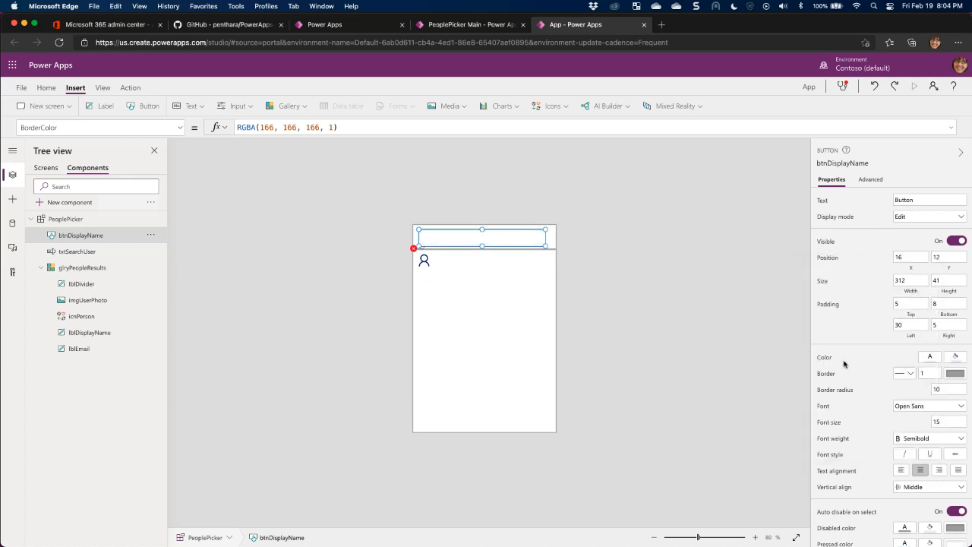
# Change btnDisplayName's font to Segoe UI and its border radius to 20.
pyautogui.click(933, 406)
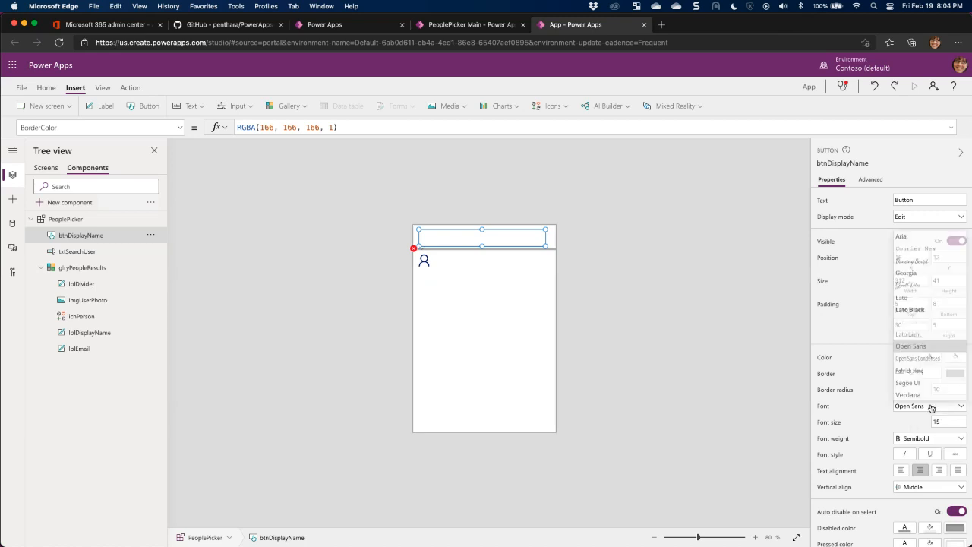
pyautogui.click(909, 380)
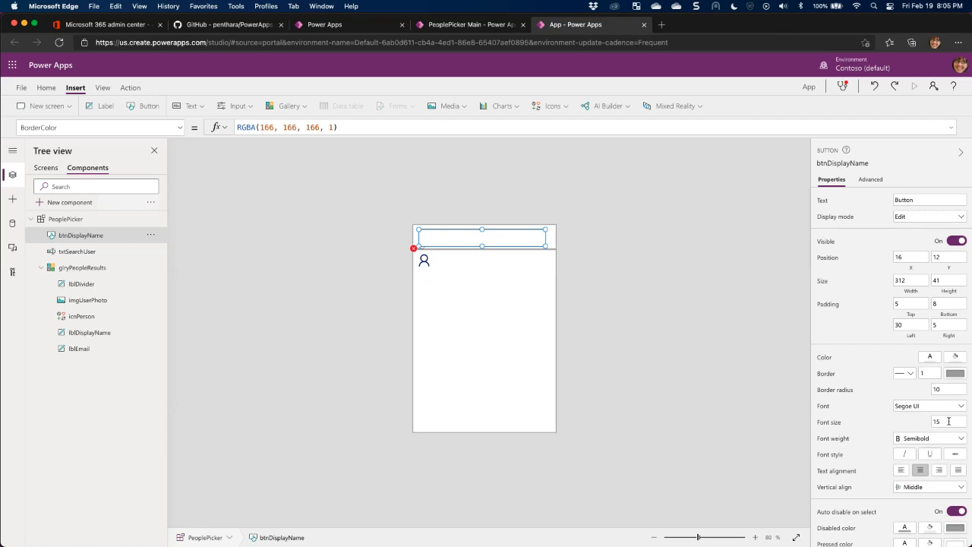
pyautogui.click(944, 390)
pyautogui.click(605, 264)
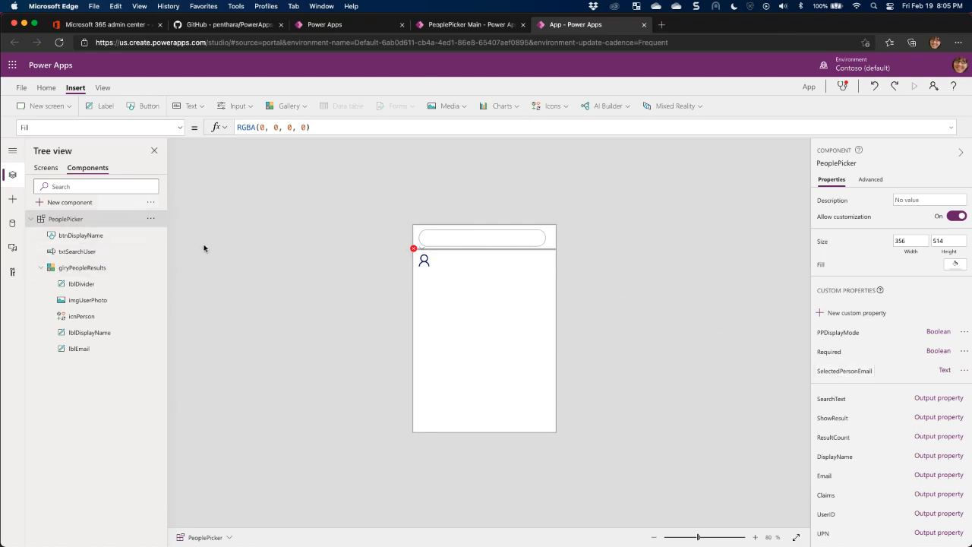
# Clear btnDisplayName's ColorFade hover fill formula and set the hover fill color to white.
pyautogui.click(454, 238)
pyautogui.scroll(-2, 915, 443)
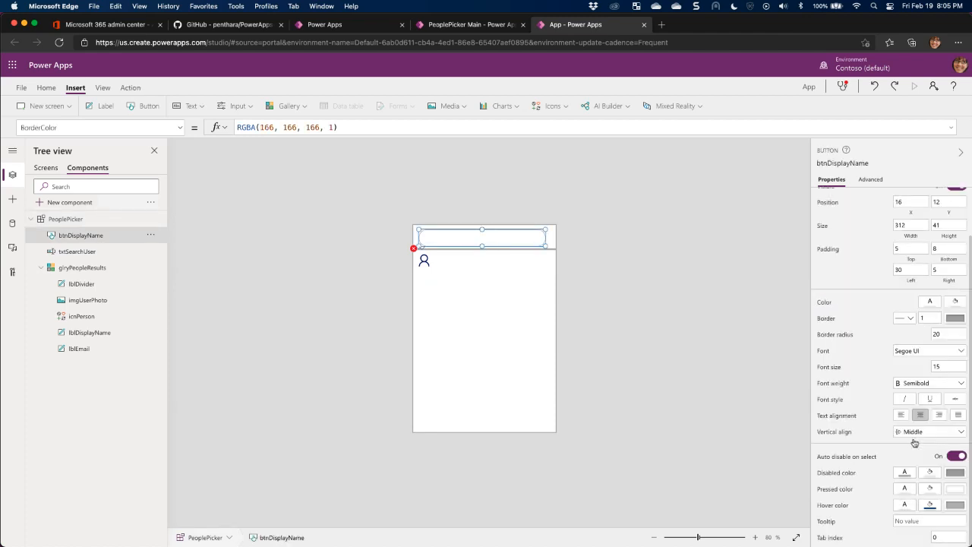
pyautogui.click(932, 507)
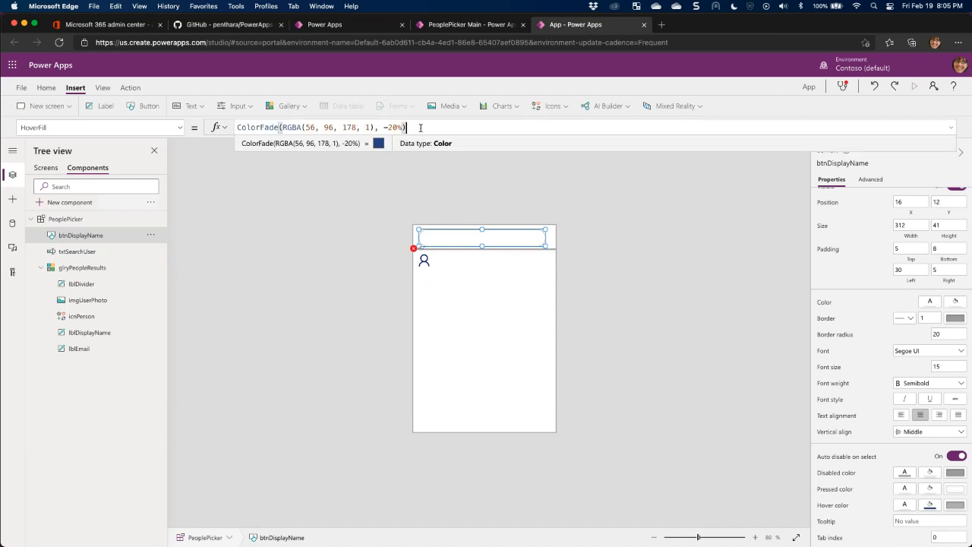
pyautogui.moveTo(421, 127); pyautogui.dragTo(227, 127)
pyautogui.press('BackSpace')
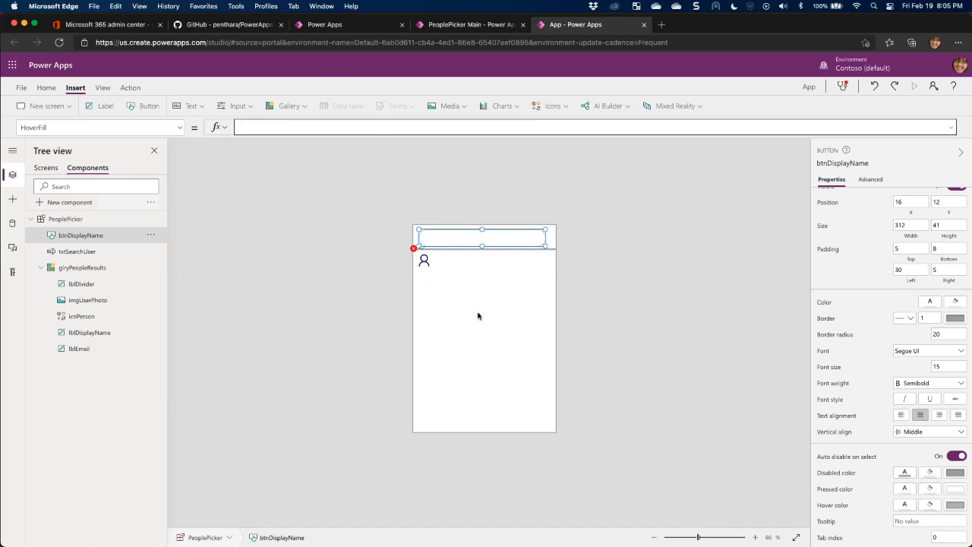
pyautogui.click(932, 507)
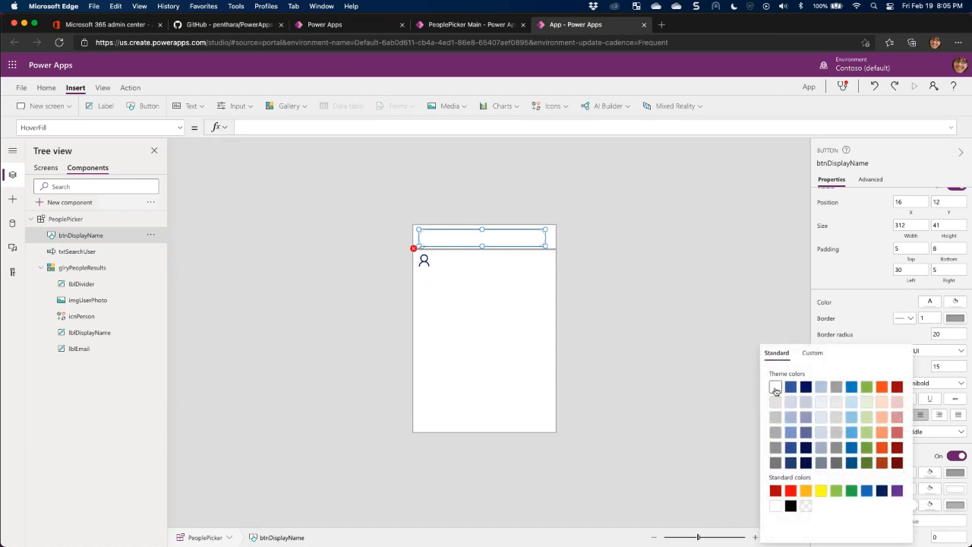
pyautogui.click(776, 387)
pyautogui.click(858, 294)
pyautogui.click(593, 273)
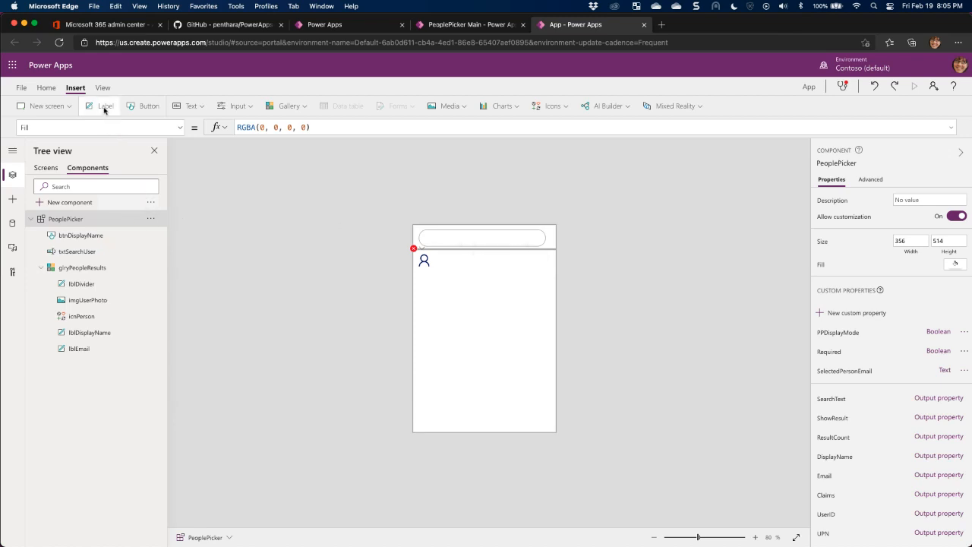
# Add a label to the PeoplePicker component and rename it lblDisplayName1.
pyautogui.click(151, 235)
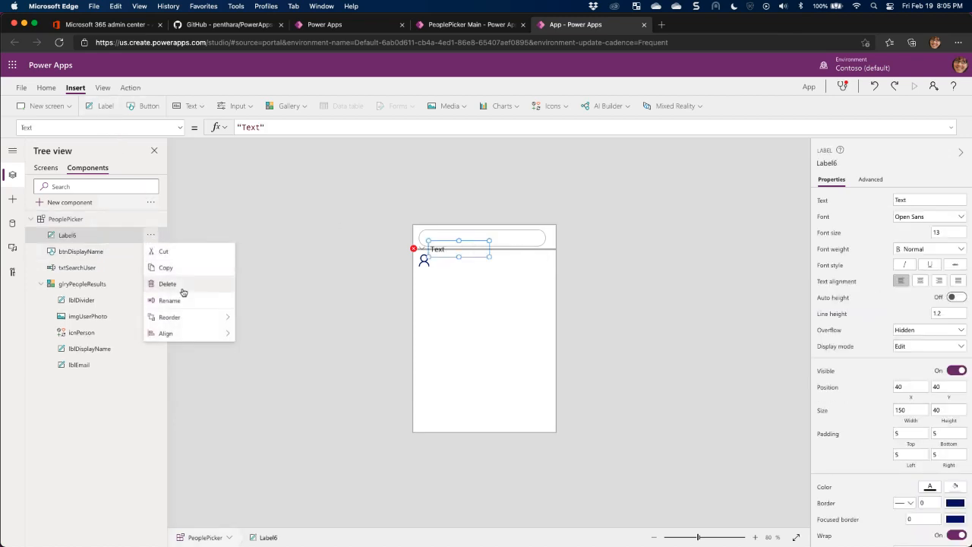
pyautogui.click(170, 301)
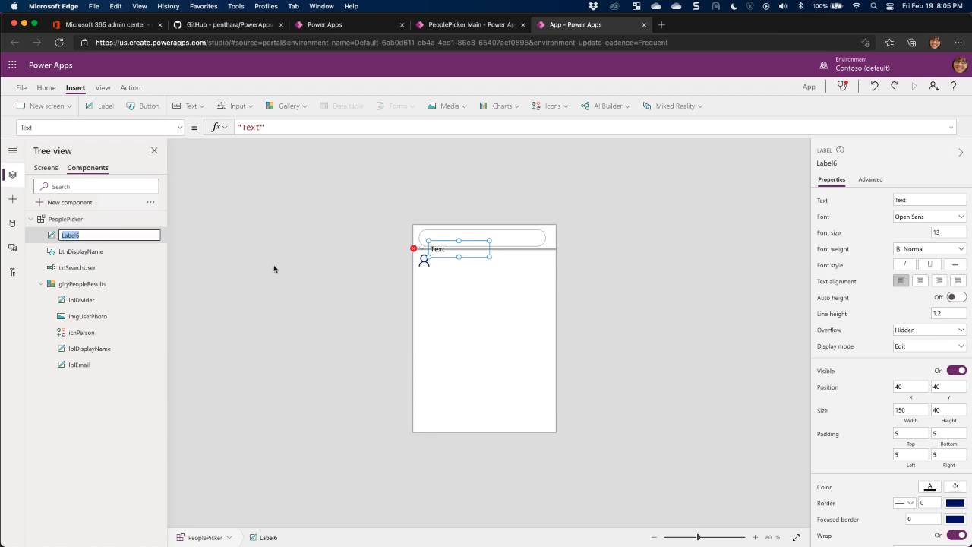
pyautogui.write('lblDisplayName1')
pyautogui.press('Return')
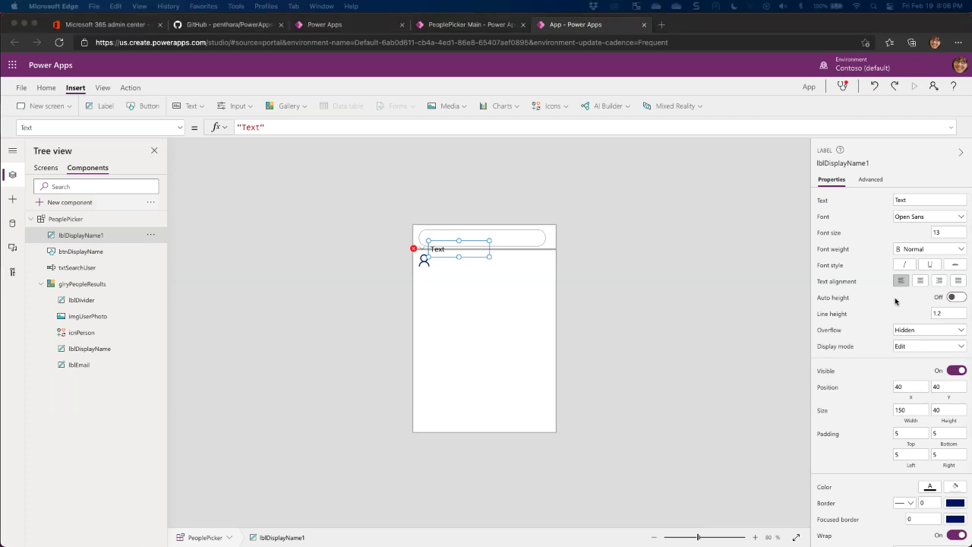
# Set lblDisplayName1's position to X 16 and Y 12.
pyautogui.click(908, 389)
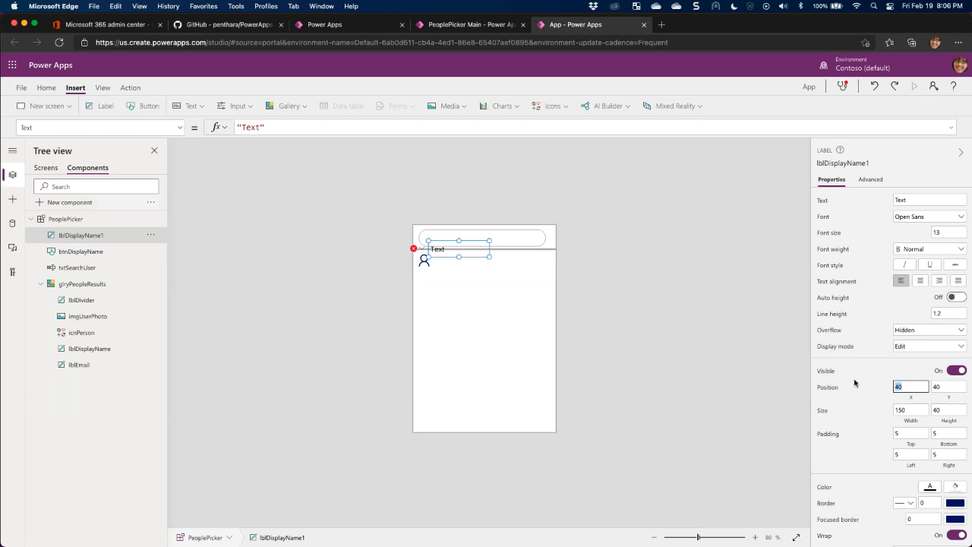
pyautogui.write('16')
pyautogui.press('Tab')
pyautogui.write('12')
pyautogui.press('Tab')
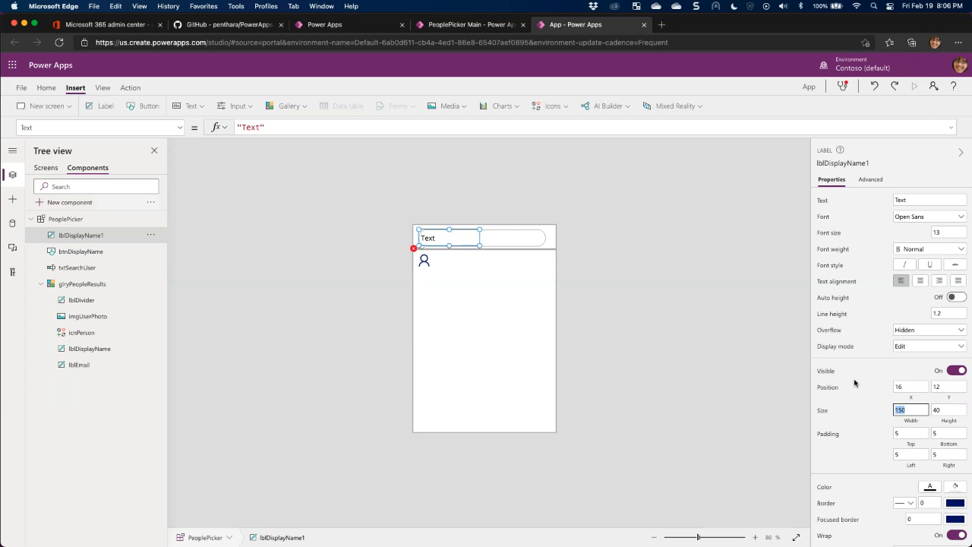
# Set lblDisplayName1's width to 322 and its bottom padding to 8.
pyautogui.write('322')
pyautogui.press('Tab')
pyautogui.press('Tab')
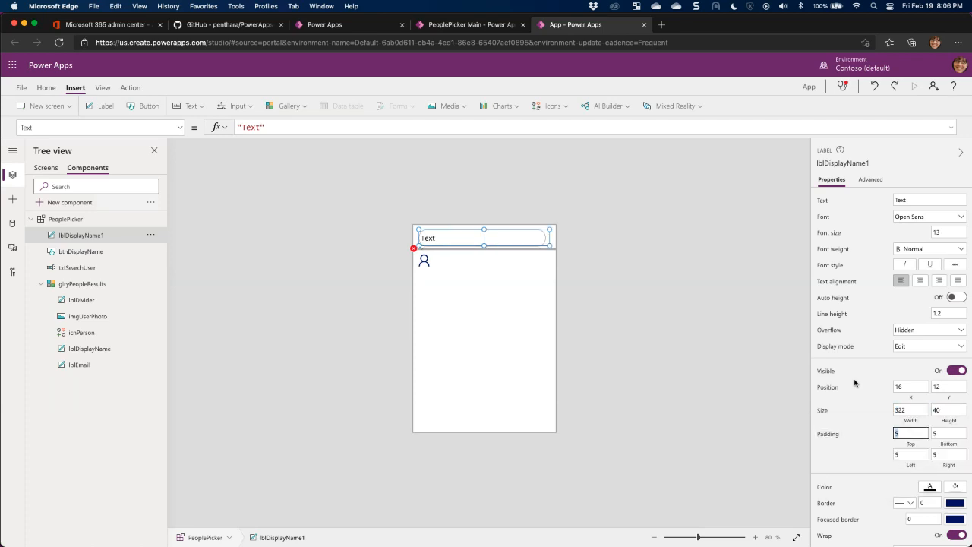
pyautogui.press('Tab')
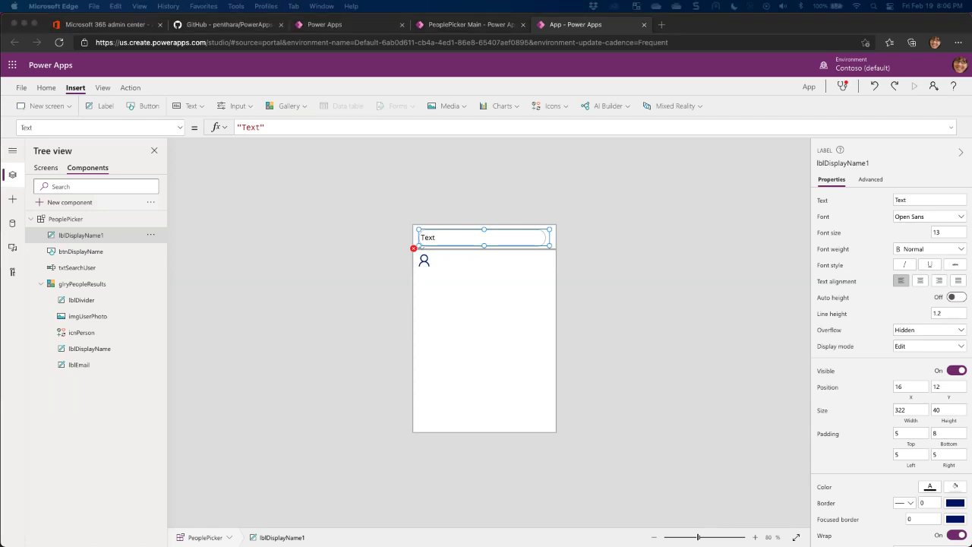
# Move lblDisplayName1 to X 59 and set its size to 246 wide by 40 high.
pyautogui.click(907, 386)
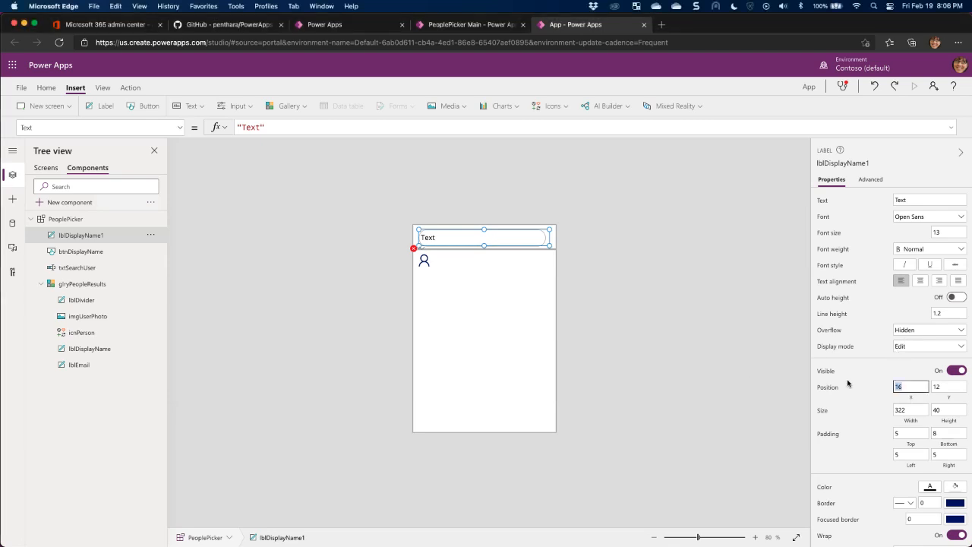
pyautogui.write('59')
pyautogui.press('Tab')
pyautogui.press('Tab')
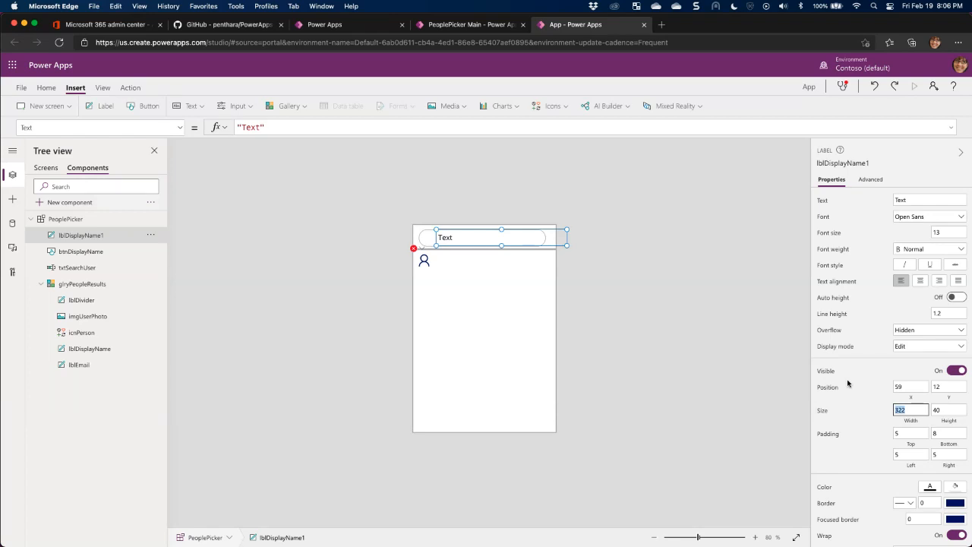
pyautogui.write('246')
pyautogui.press('Tab')
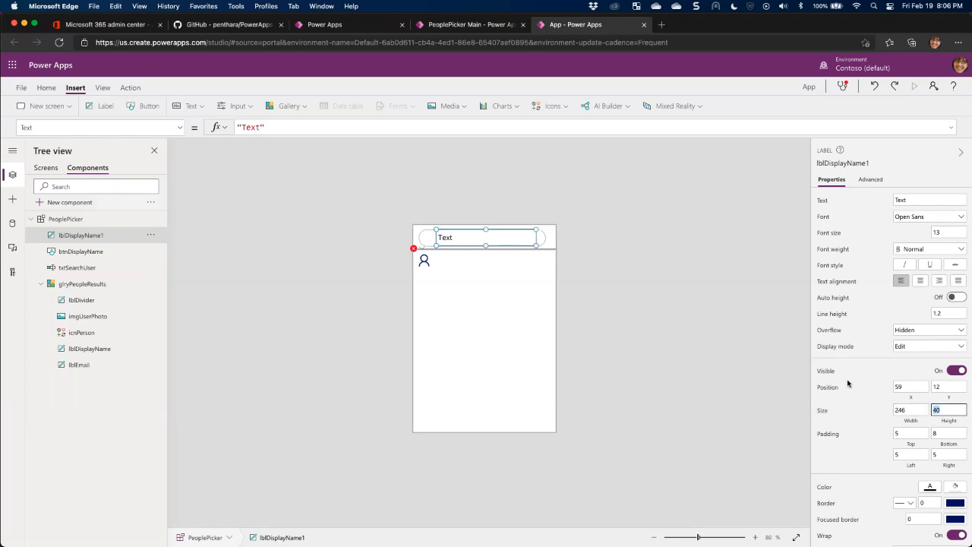
pyautogui.write('40')
pyautogui.click(727, 343)
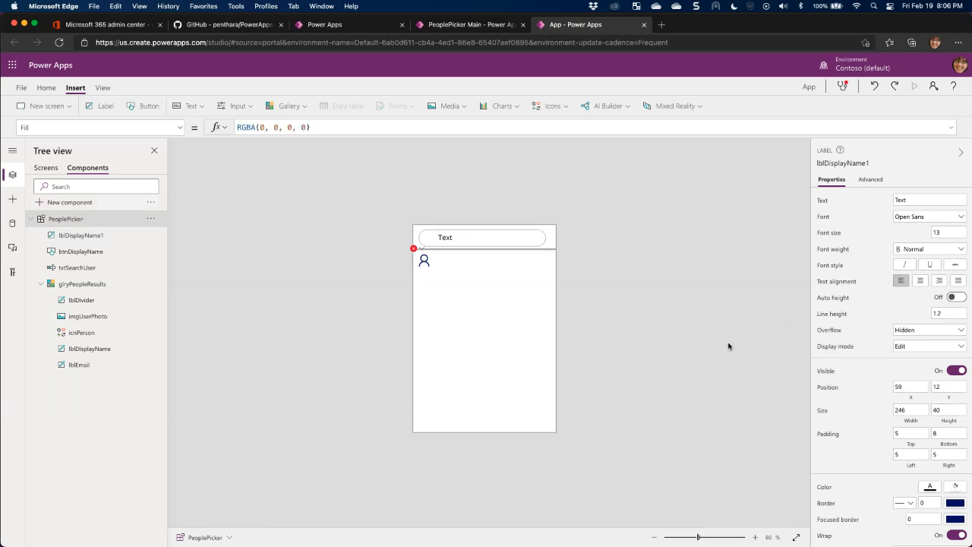
# Replace lblDisplayName1's Text formula with glryPeopleResults.Selected.DisplayName.
pyautogui.click(468, 241)
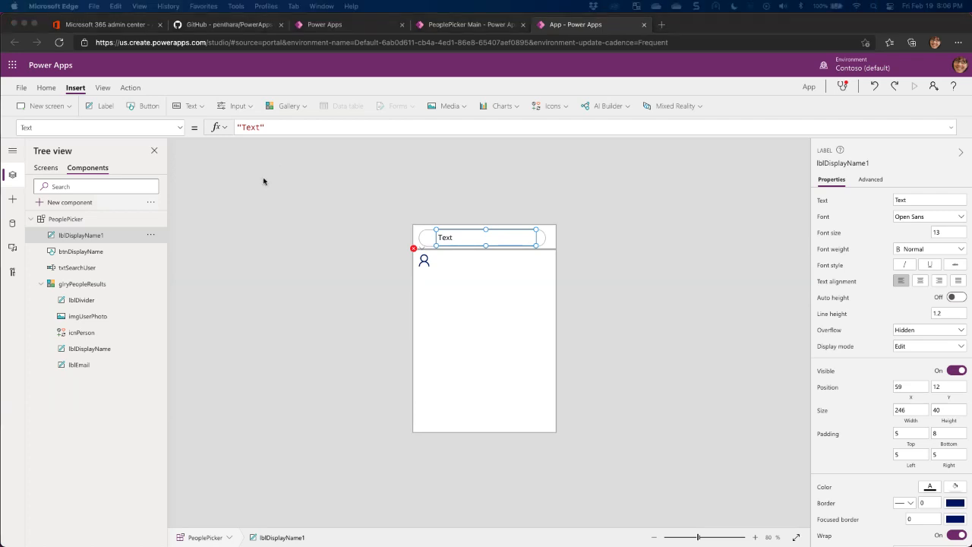
pyautogui.click(295, 125)
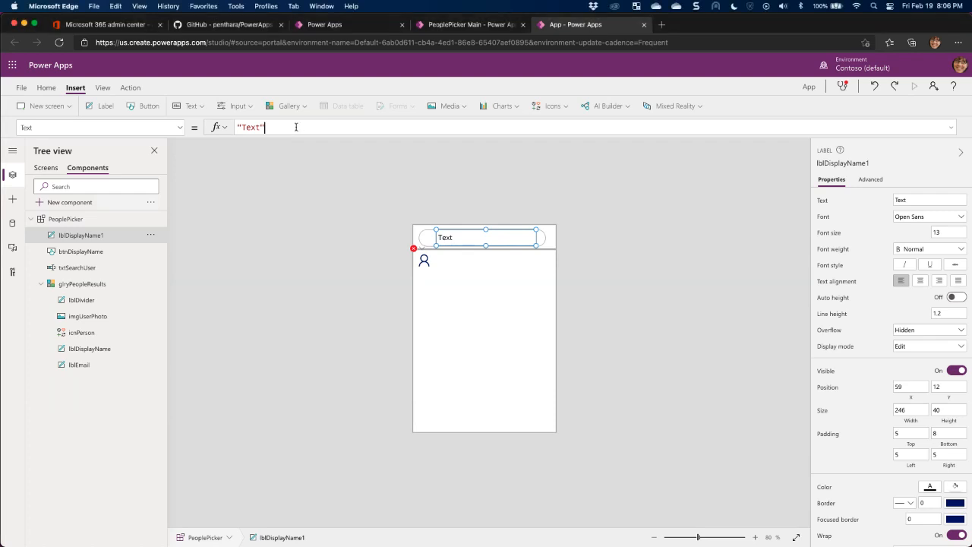
pyautogui.moveTo(295, 125); pyautogui.dragTo(220, 128)
pyautogui.write('glryPeopleResults.Selected.DisplayName')
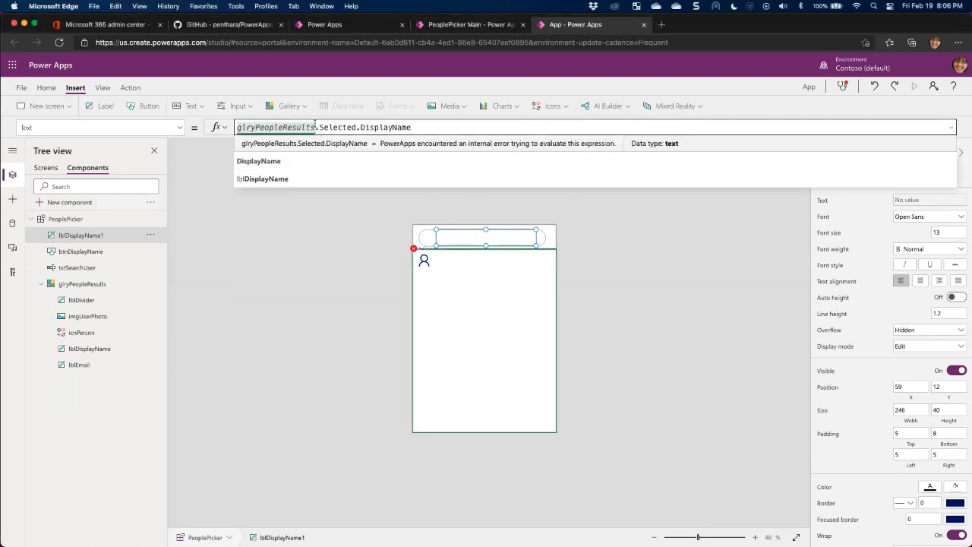
pyautogui.doubleClick(334, 127)
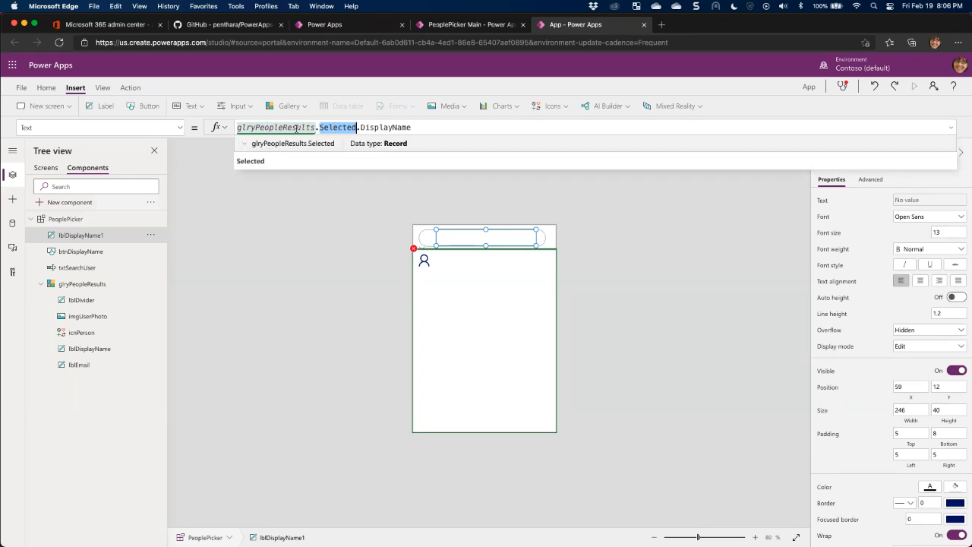
# In the running PeoplePicker Main app, replace the selected person with another one found by searching for "a", and return to the studio.
pyautogui.click(486, 28)
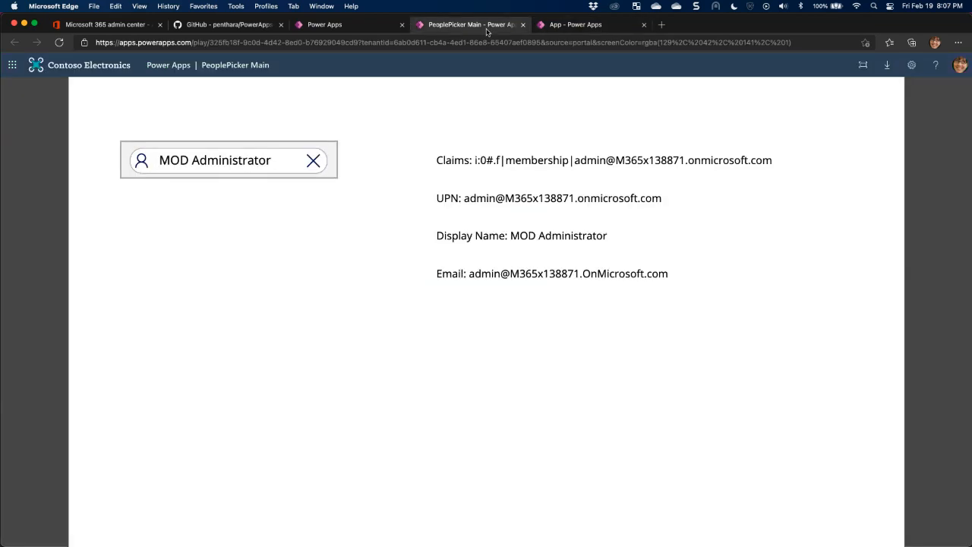
pyautogui.click(300, 168)
pyautogui.click(214, 170)
pyautogui.write('a')
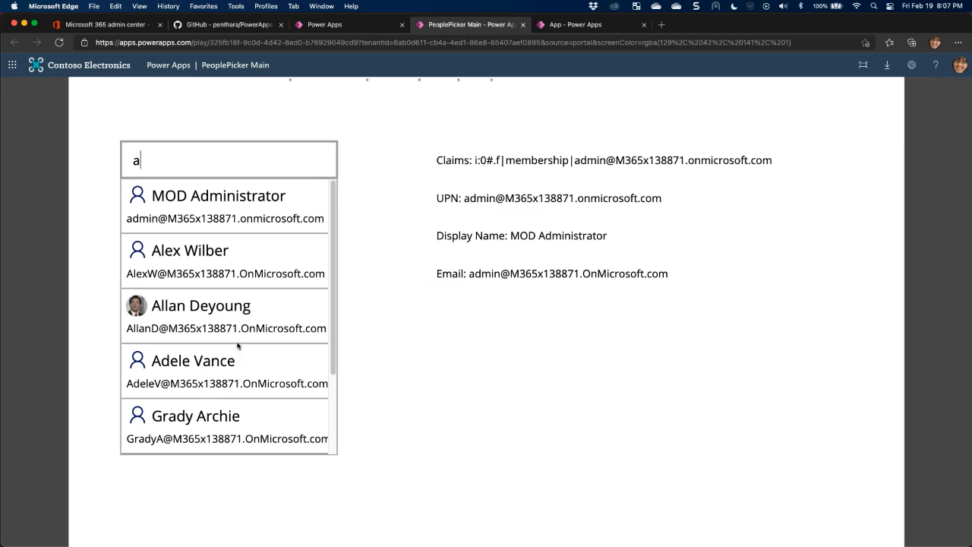
pyautogui.scroll(-3, 165, 347)
pyautogui.click(191, 323)
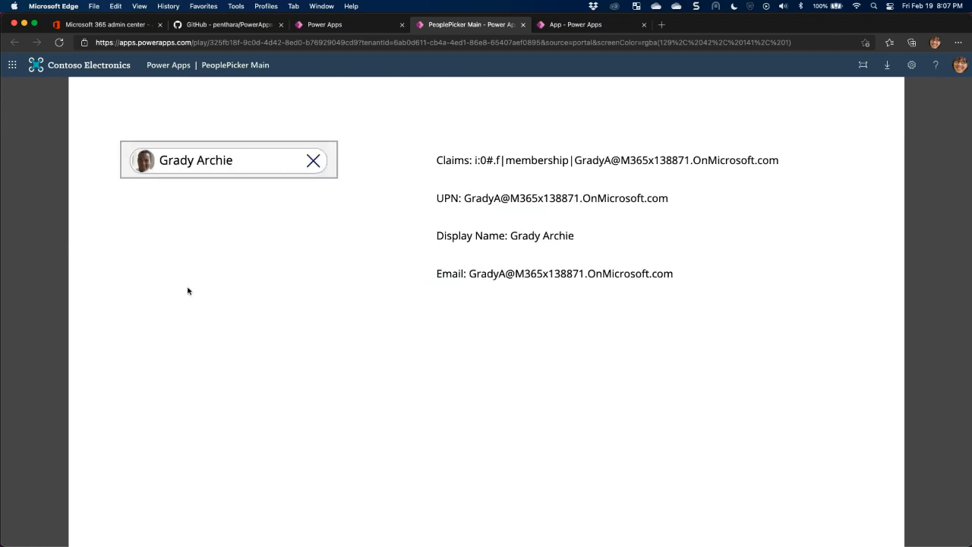
pyautogui.click(563, 24)
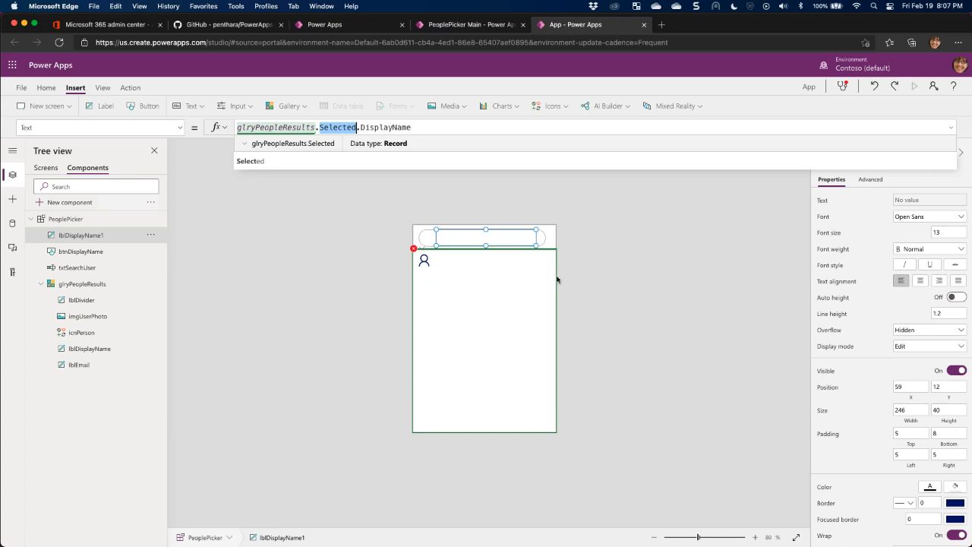
# Open imgUserPhoto's flagged Image formula in the formula bar and inspect the error in it.
pyautogui.click(413, 249)
pyautogui.click(437, 269)
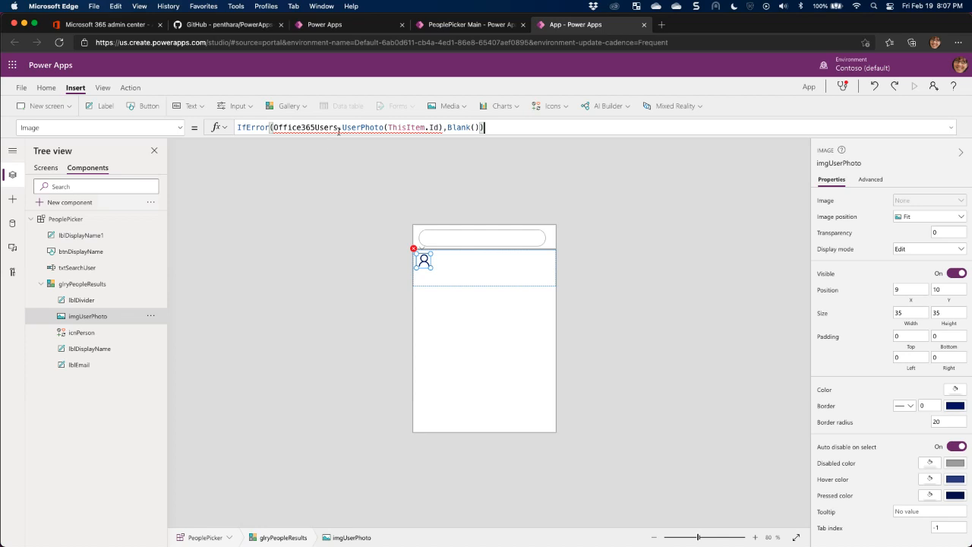
pyautogui.moveTo(341, 129)
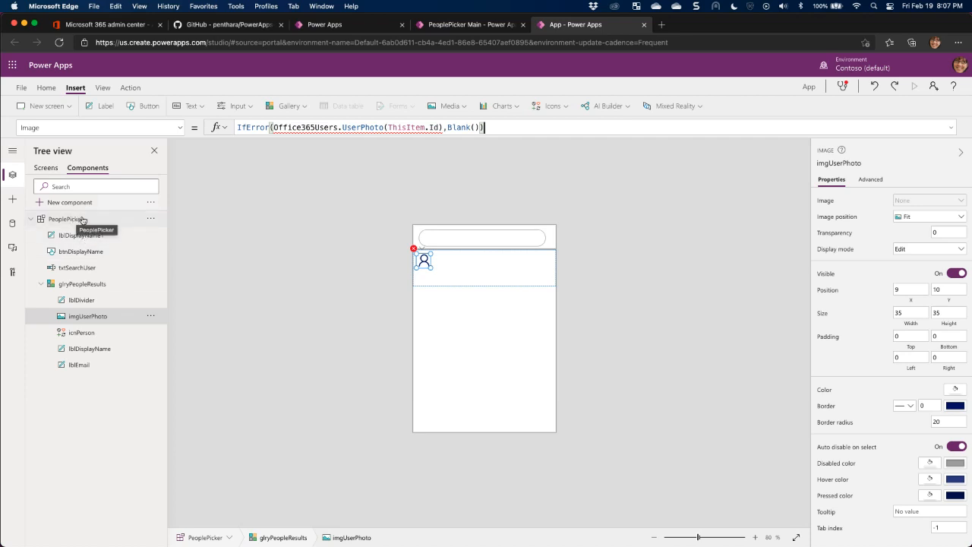
# Rename the app "GPPB Italy 2021 People Picker Demo" in its settings.
pyautogui.click(21, 88)
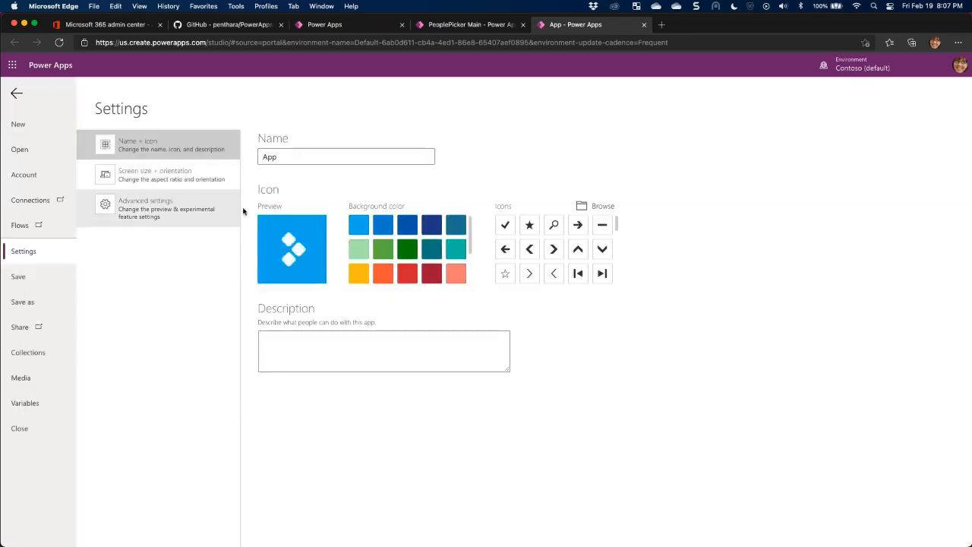
pyautogui.click(288, 156)
pyautogui.moveTo(288, 156); pyautogui.dragTo(235, 156)
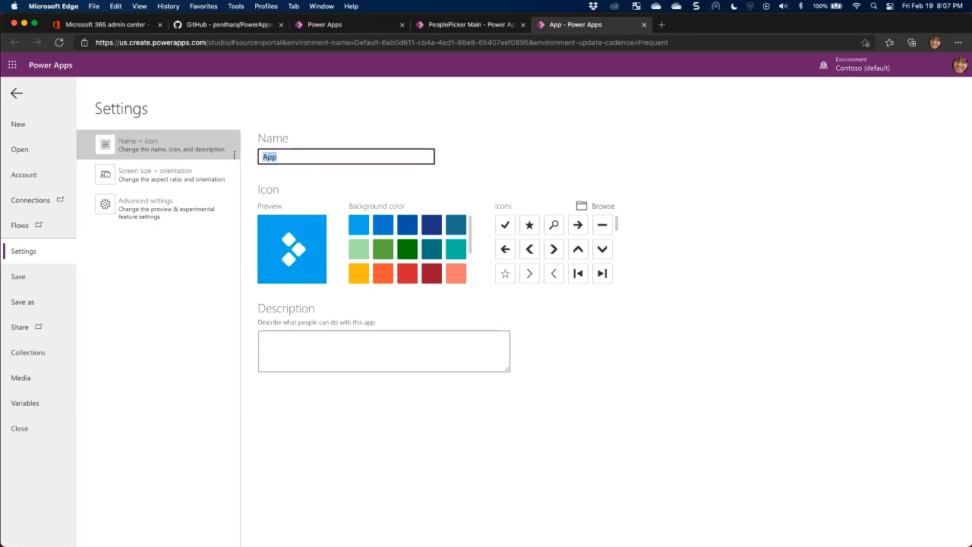
pyautogui.write('GPPB Italy')
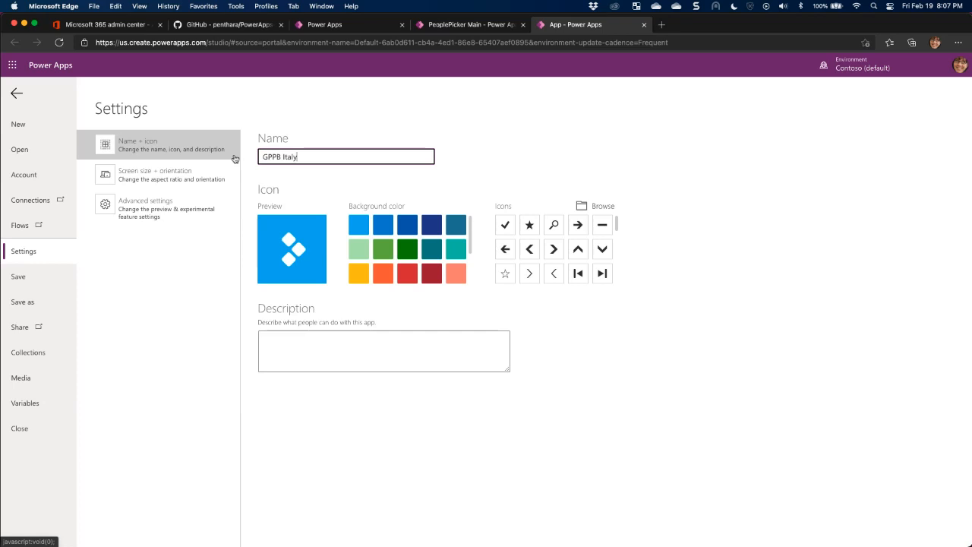
pyautogui.write(' 2021 People Picker Demo')
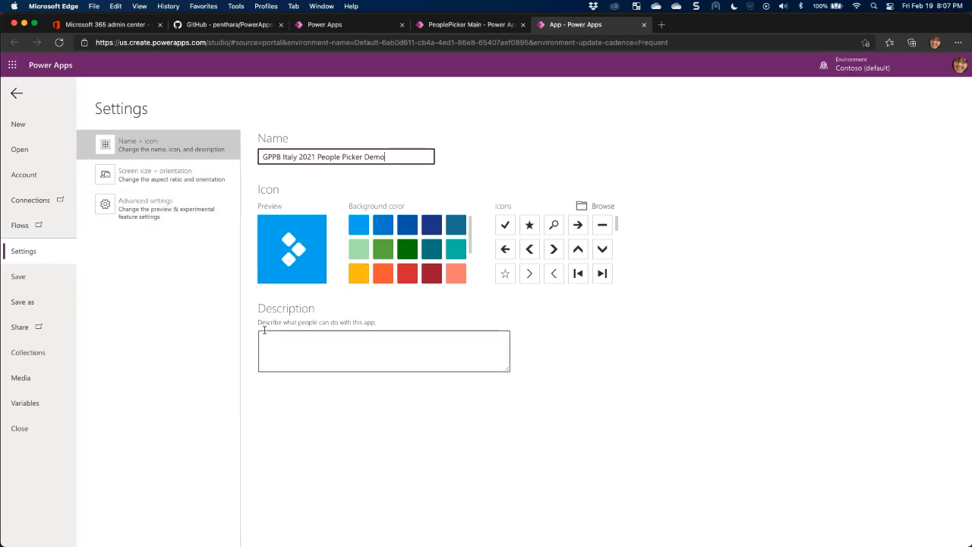
# Save the app to the cloud under its new name and return to the component editor.
pyautogui.click(22, 302)
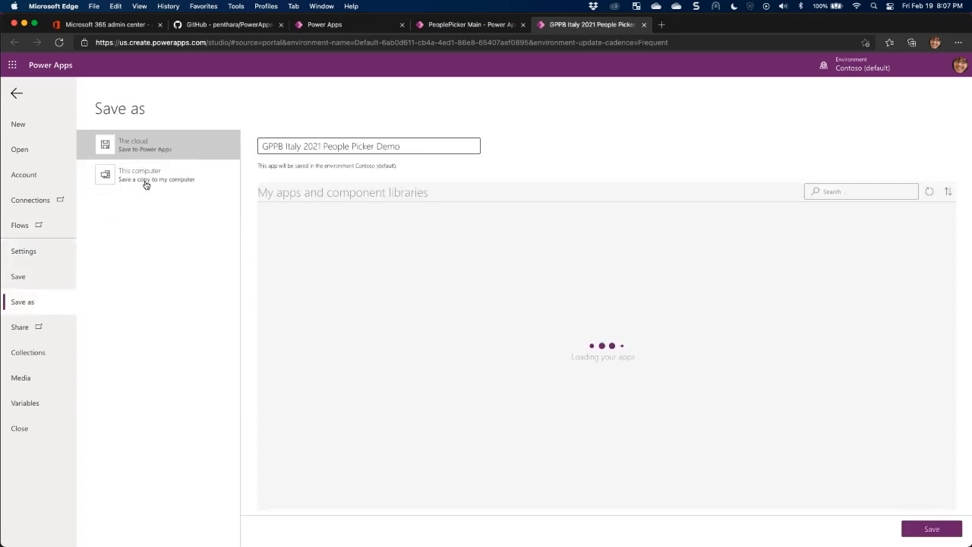
pyautogui.click(928, 529)
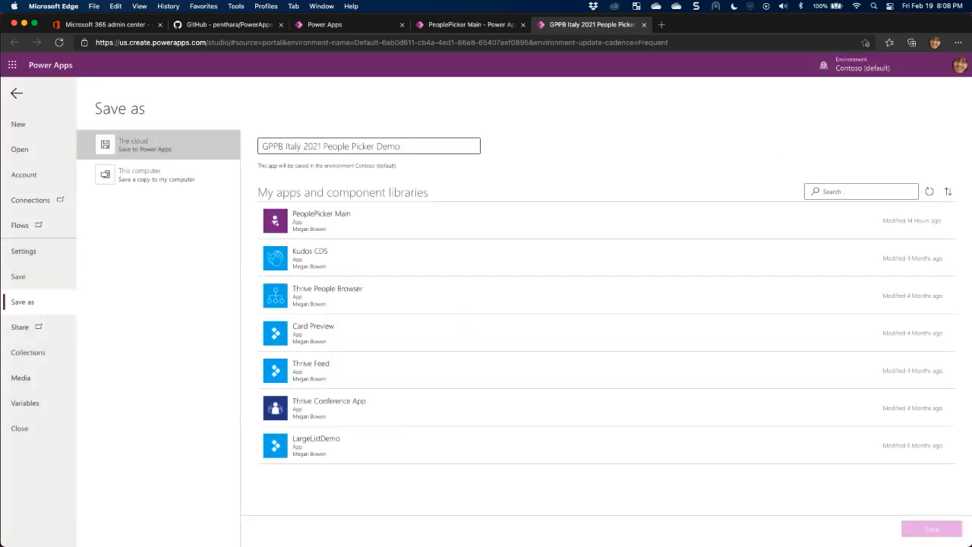
pyautogui.click(15, 95)
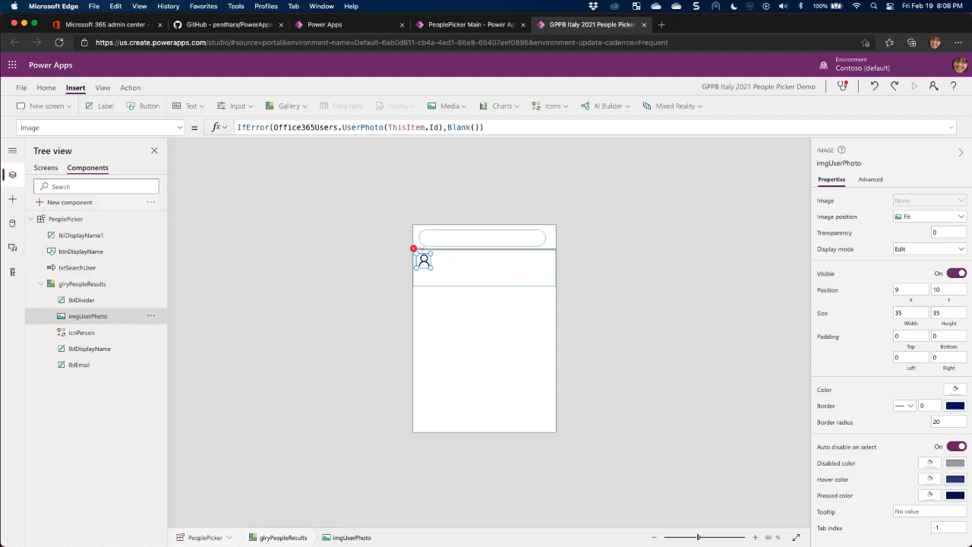
# Add a Cancel icon to the PeoplePicker component, outside the results gallery, and rename it icnClose.
pyautogui.click(104, 220)
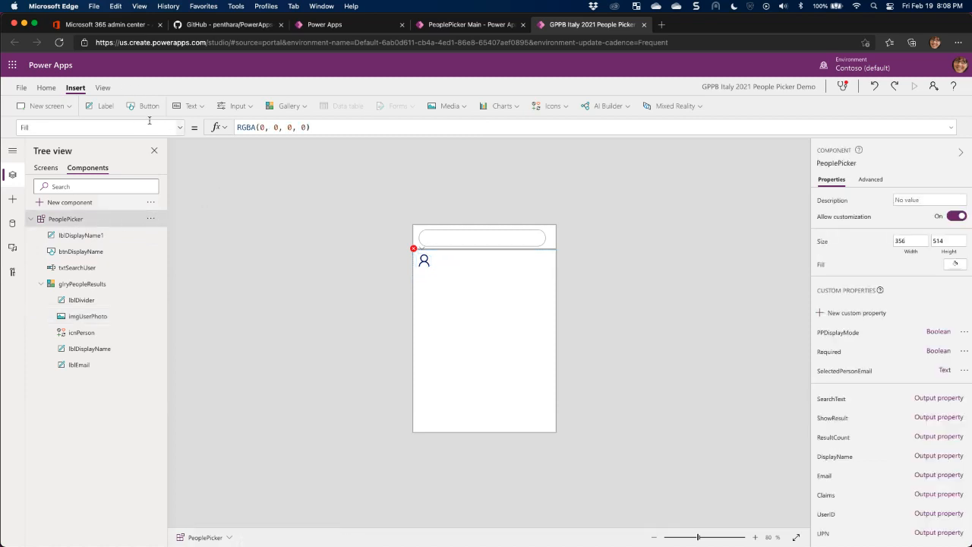
pyautogui.click(555, 112)
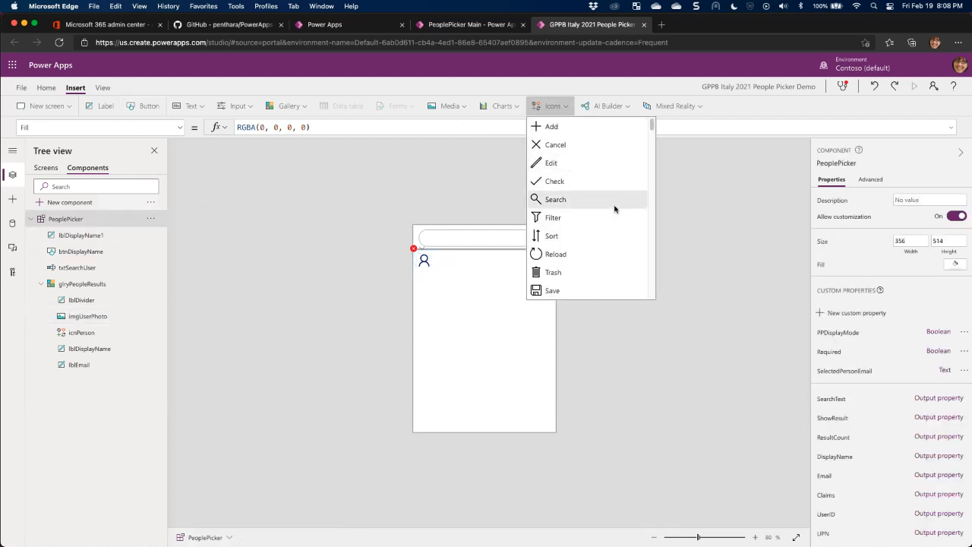
pyautogui.click(547, 146)
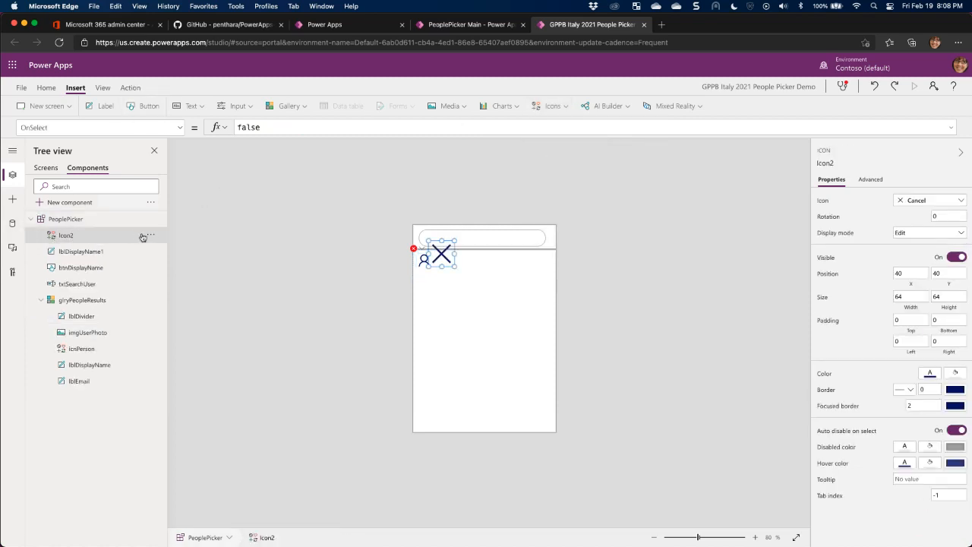
pyautogui.click(152, 242)
pyautogui.click(184, 301)
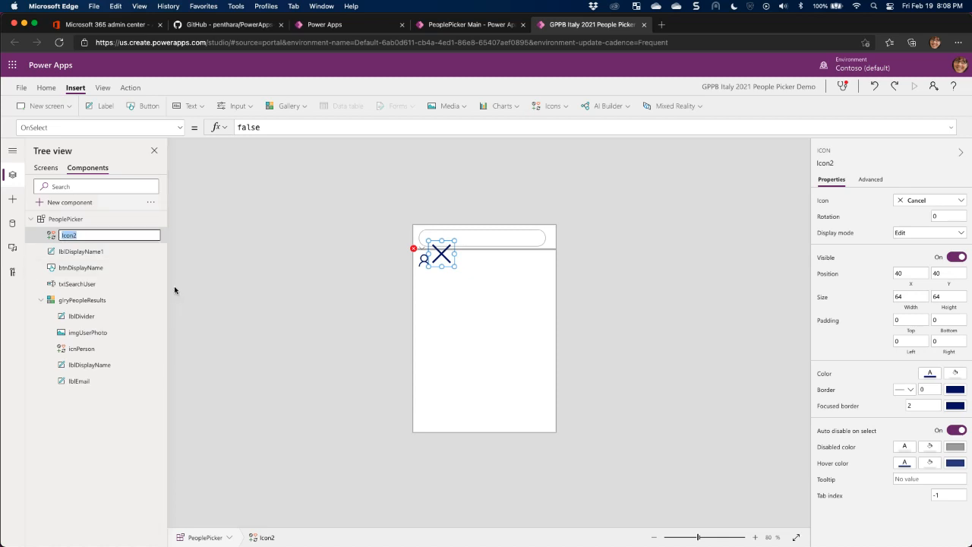
pyautogui.write('icnClose')
pyautogui.press('Return')
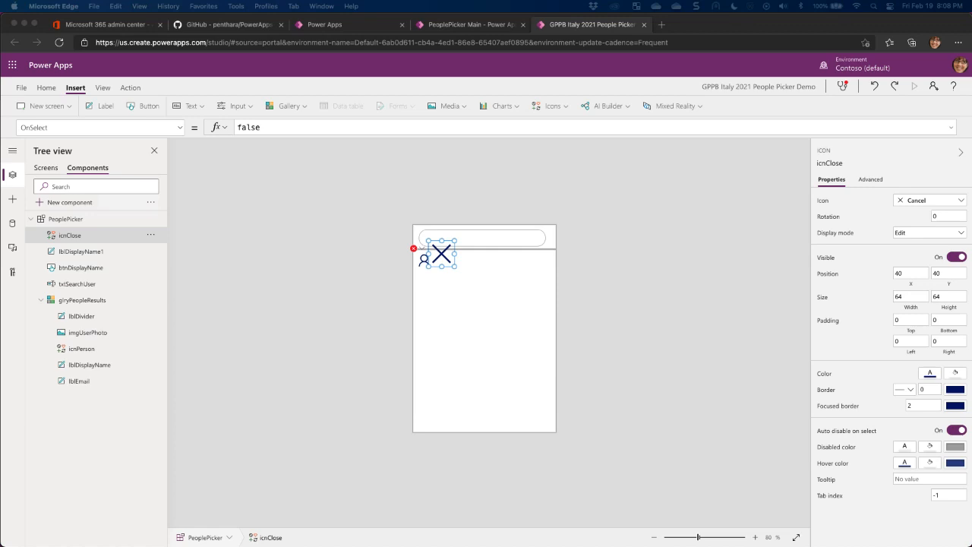
# Position icnClose at X 301, Y 18 and set its width and height to 30.
pyautogui.click(908, 272)
pyautogui.moveTo(908, 272); pyautogui.dragTo(868, 271)
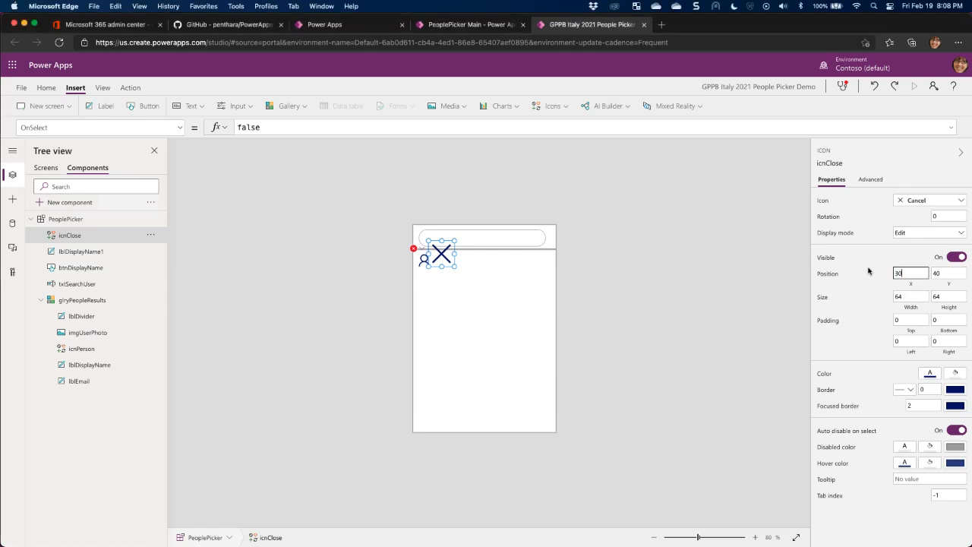
pyautogui.write('301')
pyautogui.press('Tab')
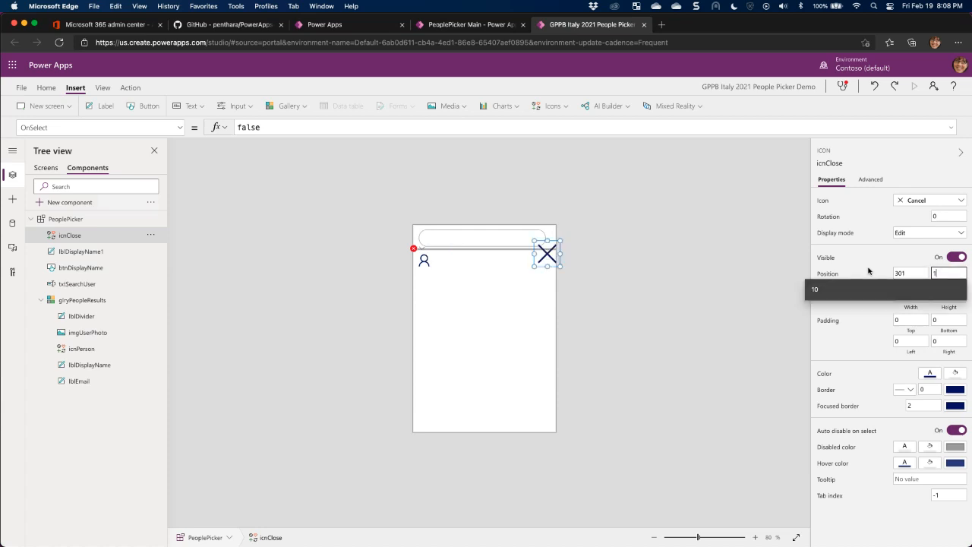
pyautogui.press('BackSpace')
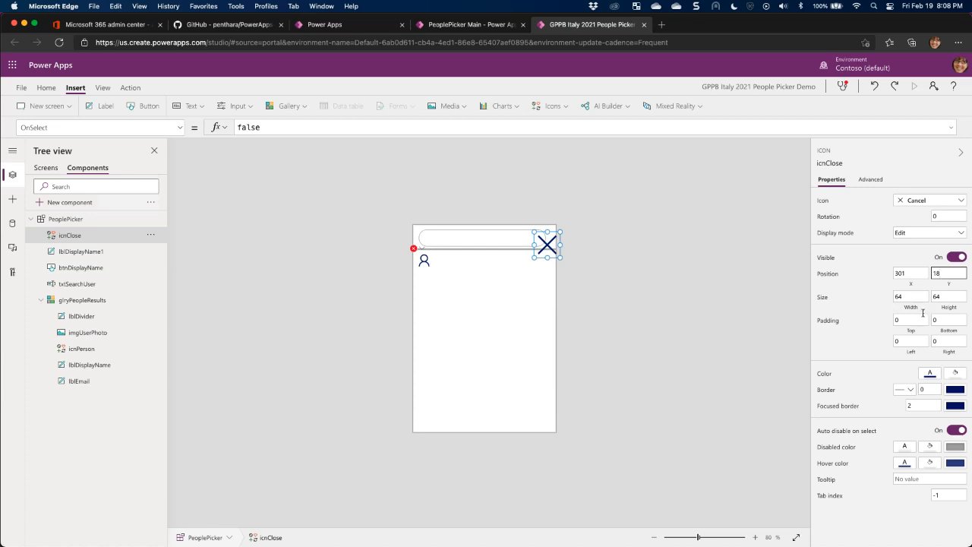
pyautogui.moveTo(904, 296); pyautogui.dragTo(883, 298)
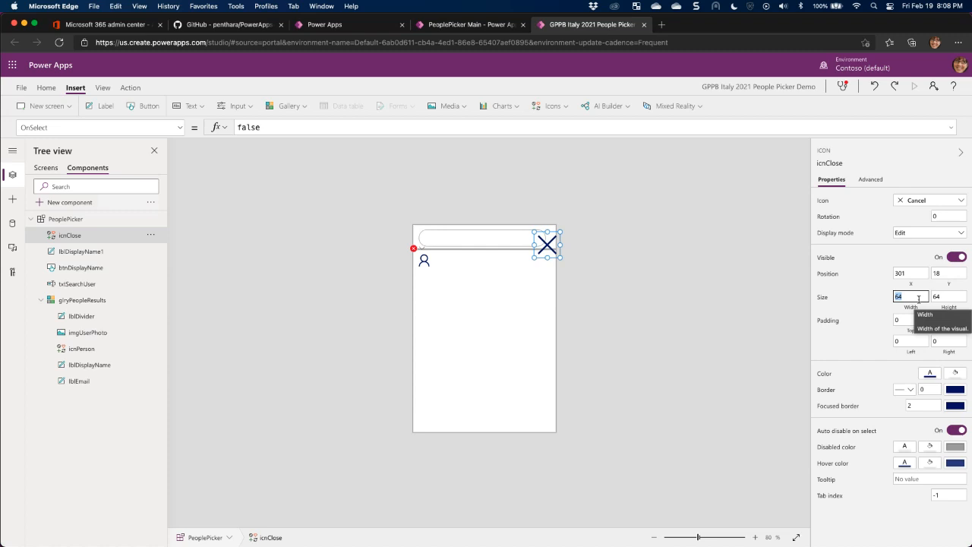
pyautogui.write('30')
pyautogui.press('Tab')
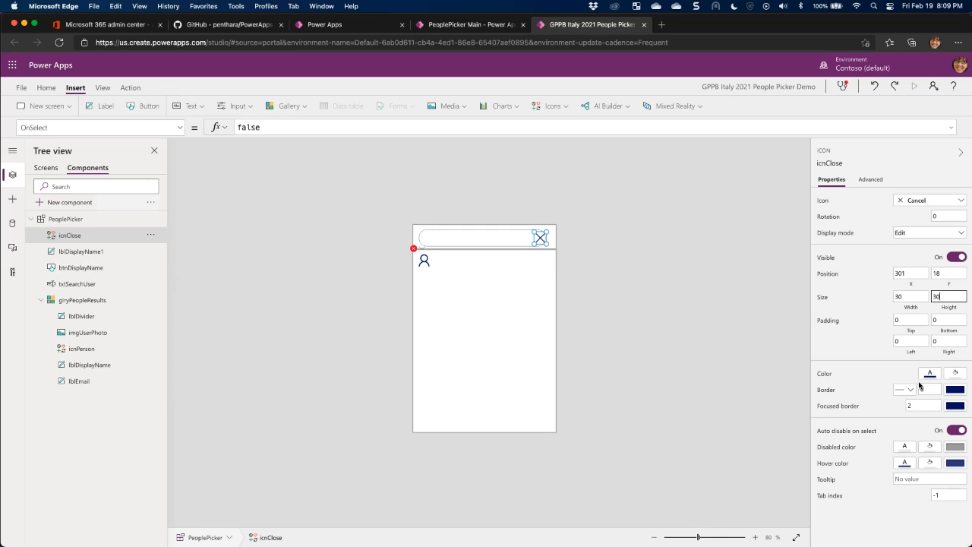
pyautogui.click(683, 325)
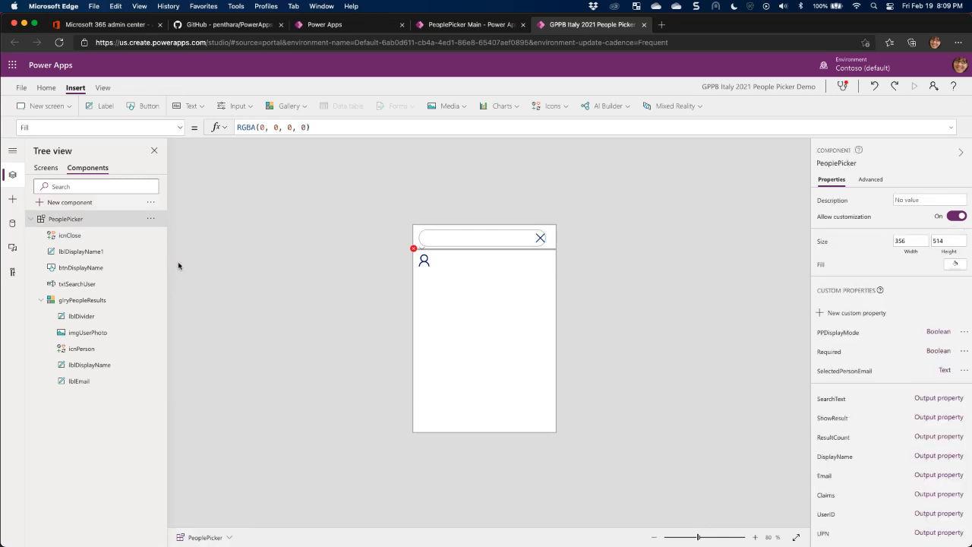
# Widen the rounded pill button btnDisplayName to 322.
pyautogui.click(72, 237)
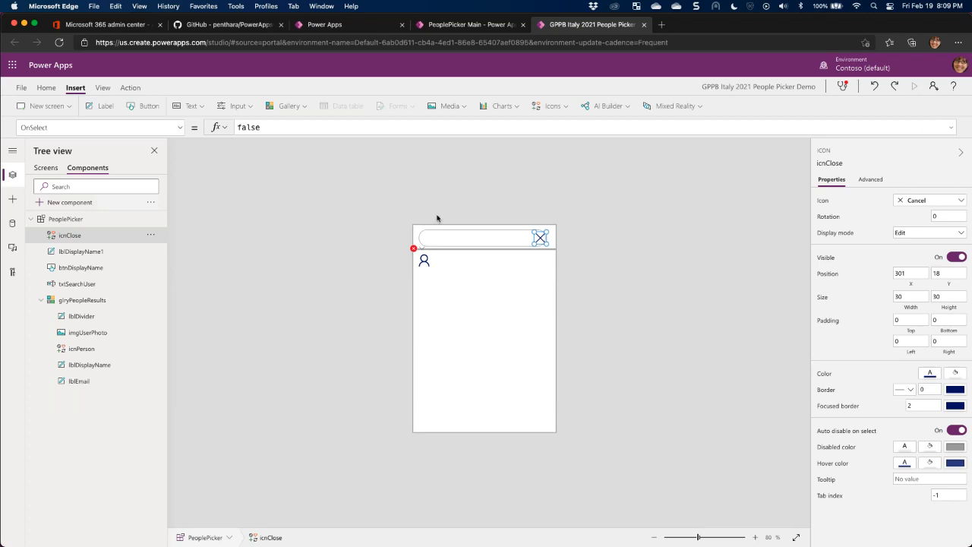
pyautogui.click(456, 233)
pyautogui.click(425, 242)
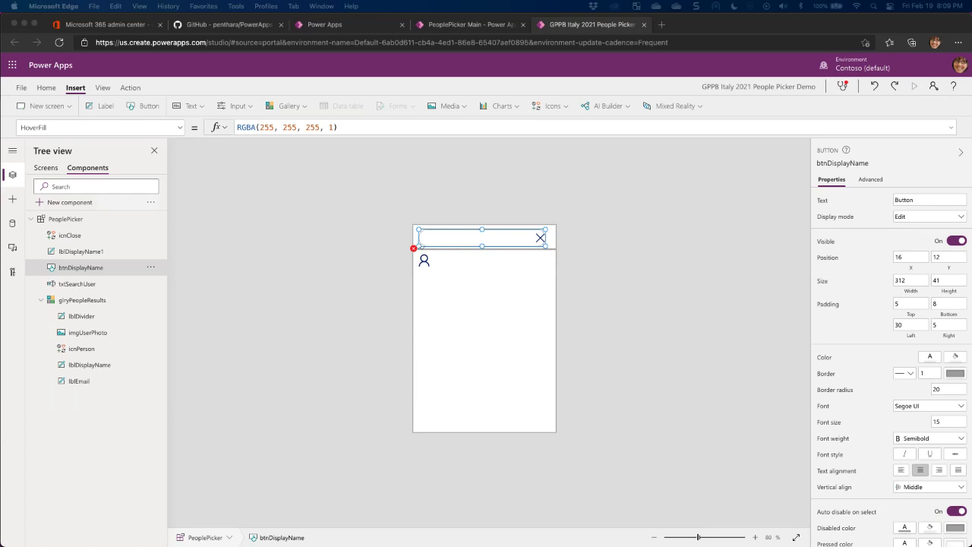
pyautogui.click(905, 281)
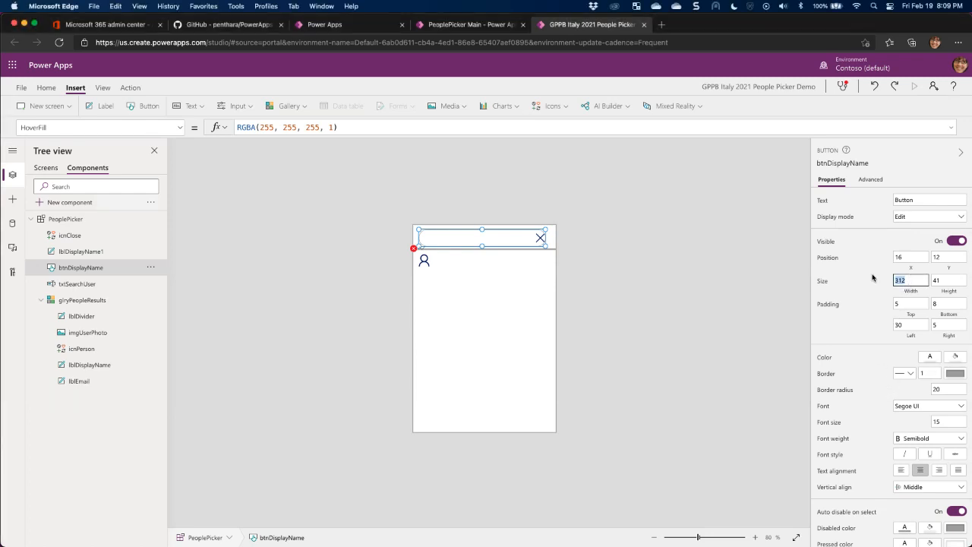
pyautogui.write('322')
pyautogui.click(516, 258)
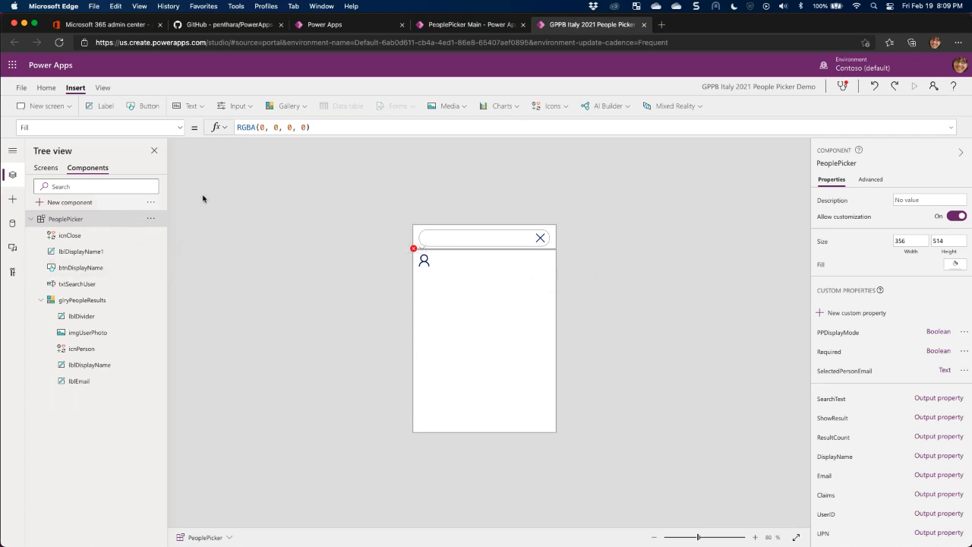
# Add a Person icon directly to the PeoplePicker component and rename it icnPerson1.
pyautogui.click(562, 105)
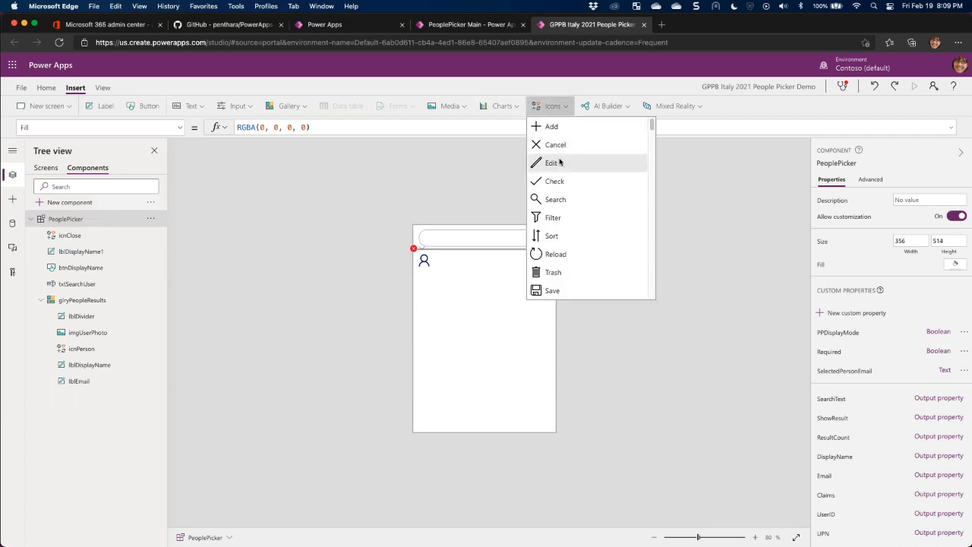
pyautogui.scroll(-5, 570, 228)
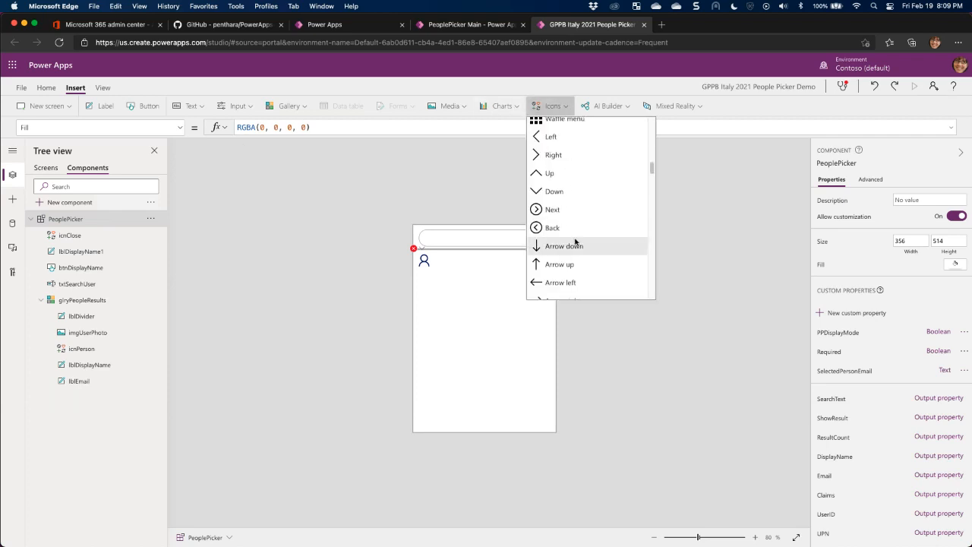
pyautogui.scroll(-15, 575, 243)
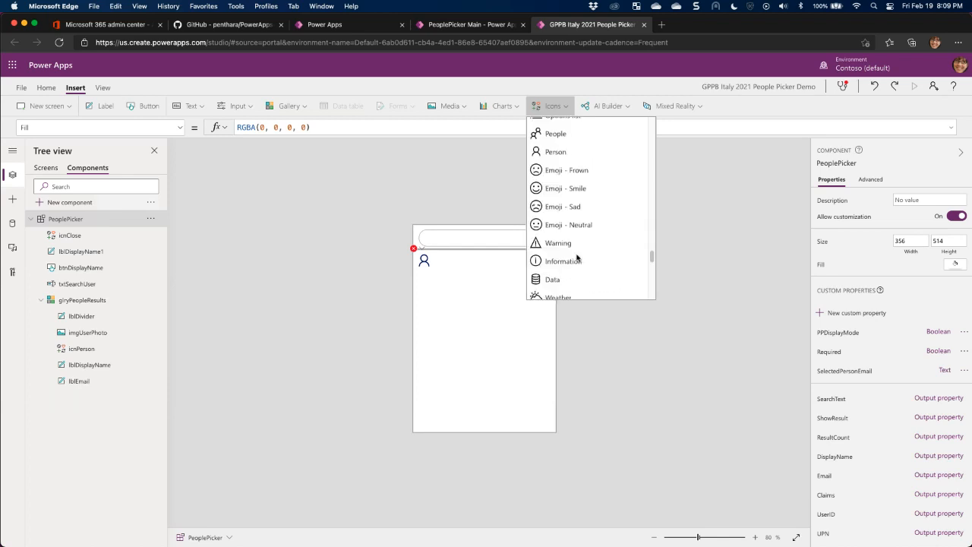
pyautogui.scroll(10, 575, 255)
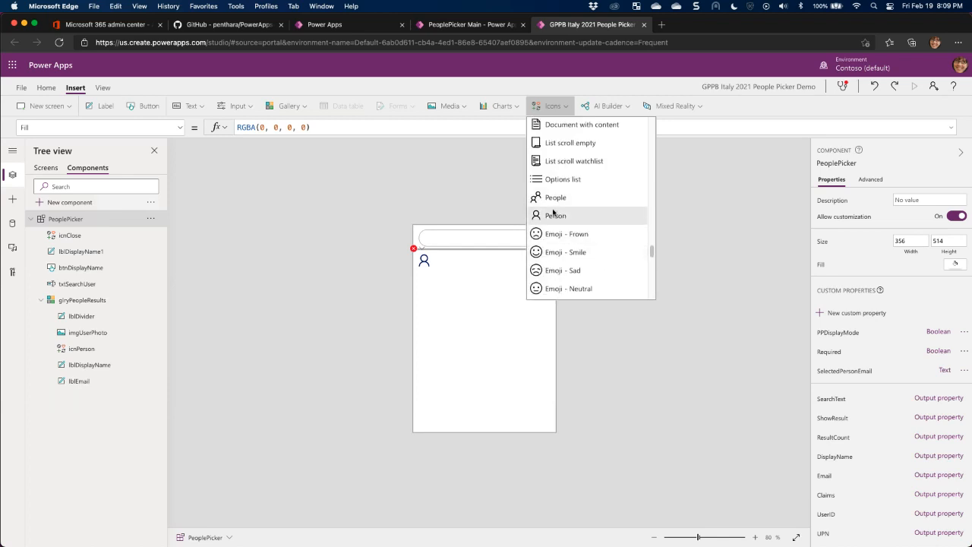
pyautogui.click(184, 221)
pyautogui.click(150, 236)
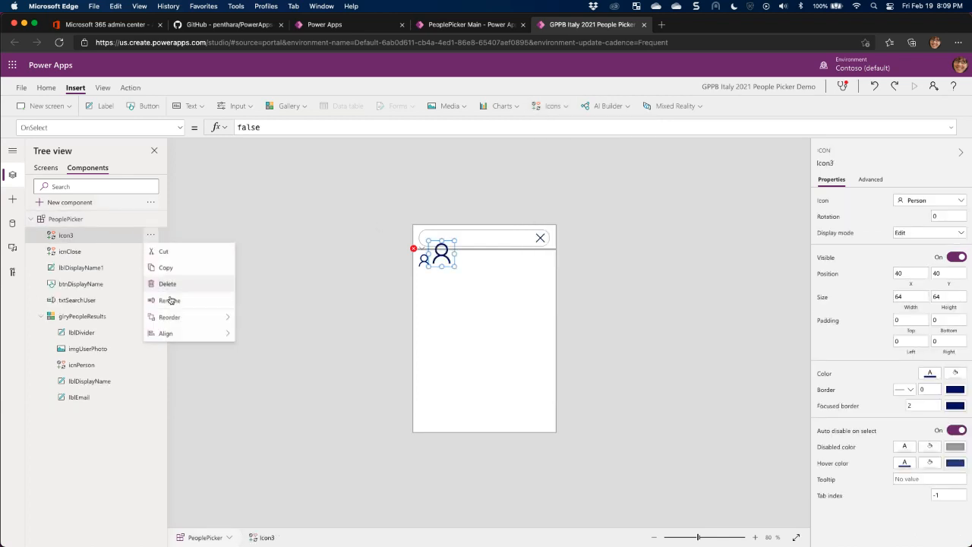
pyautogui.click(169, 301)
pyautogui.write('icnPers')
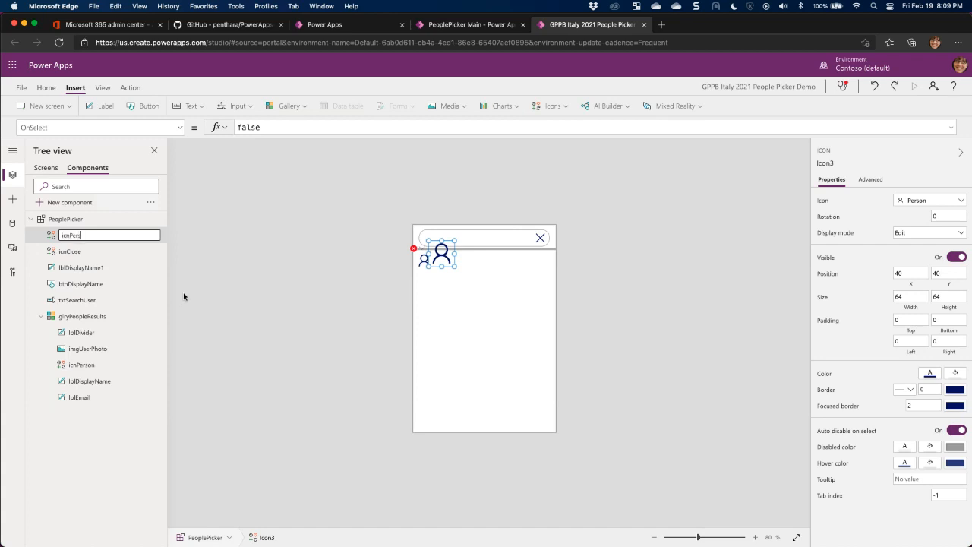
pyautogui.write('on1')
pyautogui.press('Return')
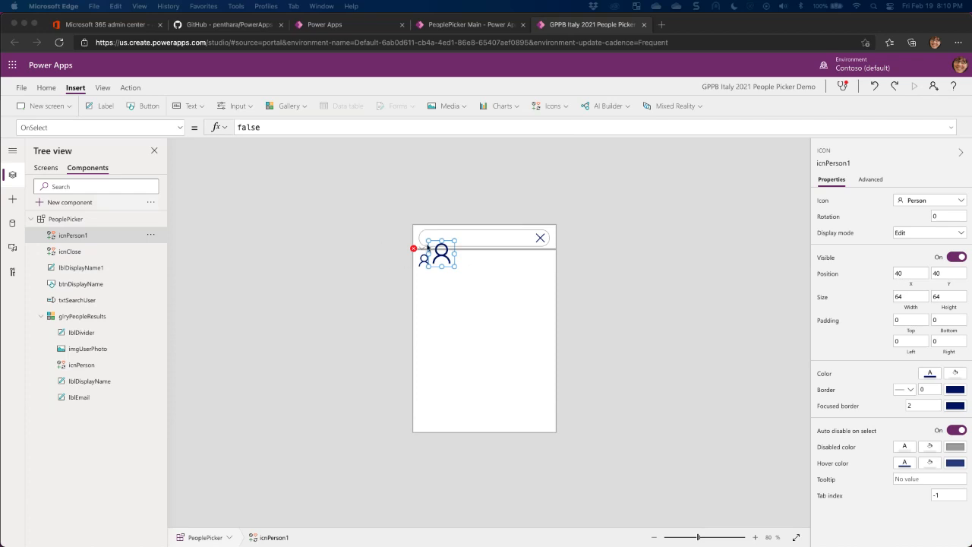
# Position icnPerson1 at X 20, Y 18 and set its width and height to 30.
pyautogui.click(913, 272)
pyautogui.doubleClick(912, 273)
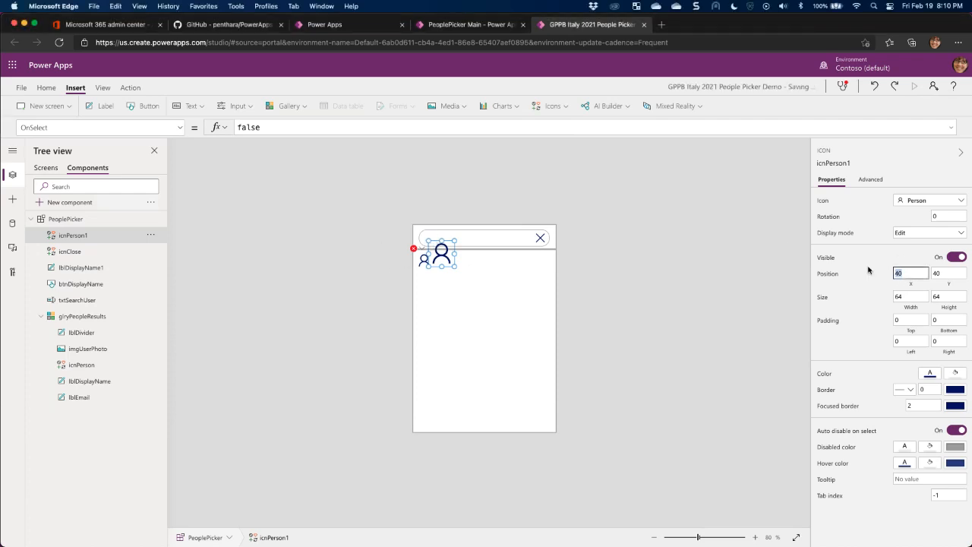
pyautogui.write('20')
pyautogui.press('Tab')
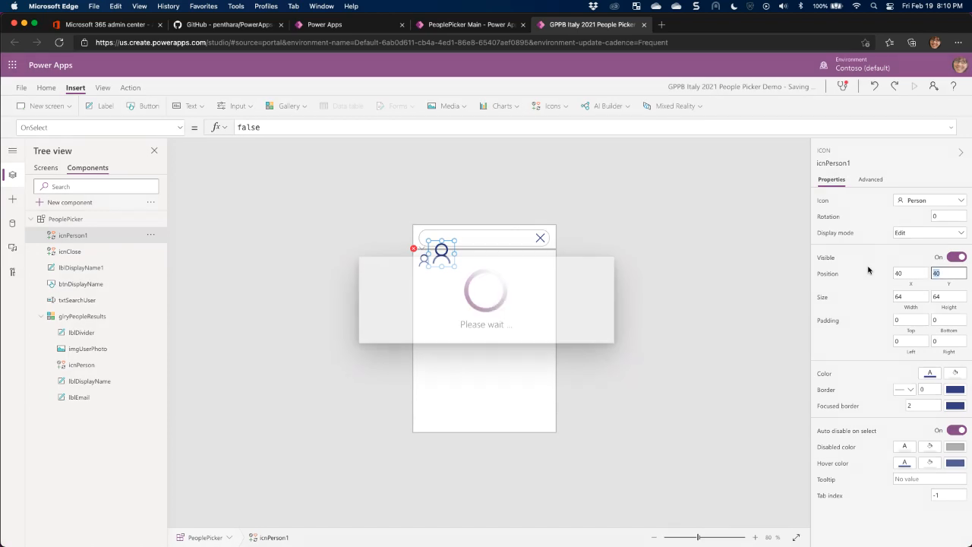
pyautogui.write('18')
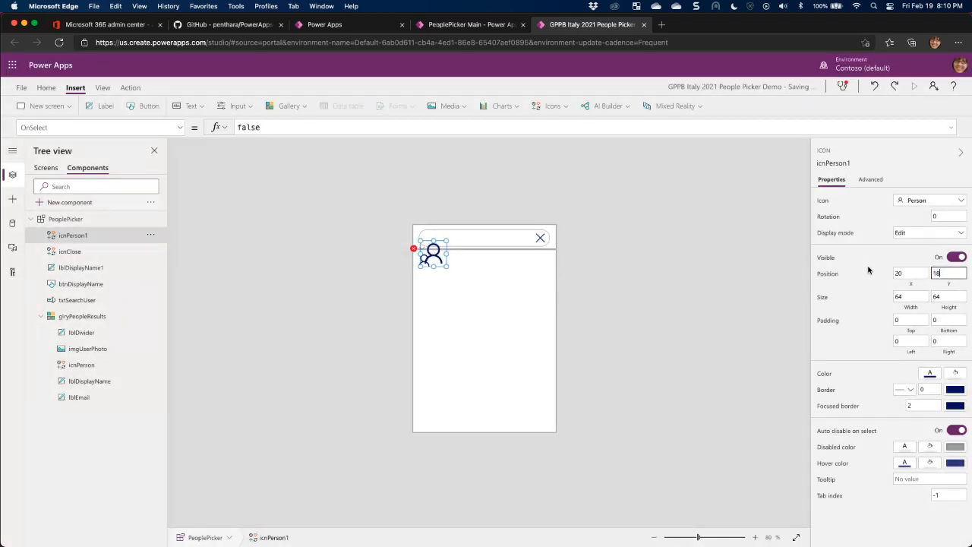
pyautogui.press('Tab')
pyautogui.write('3')
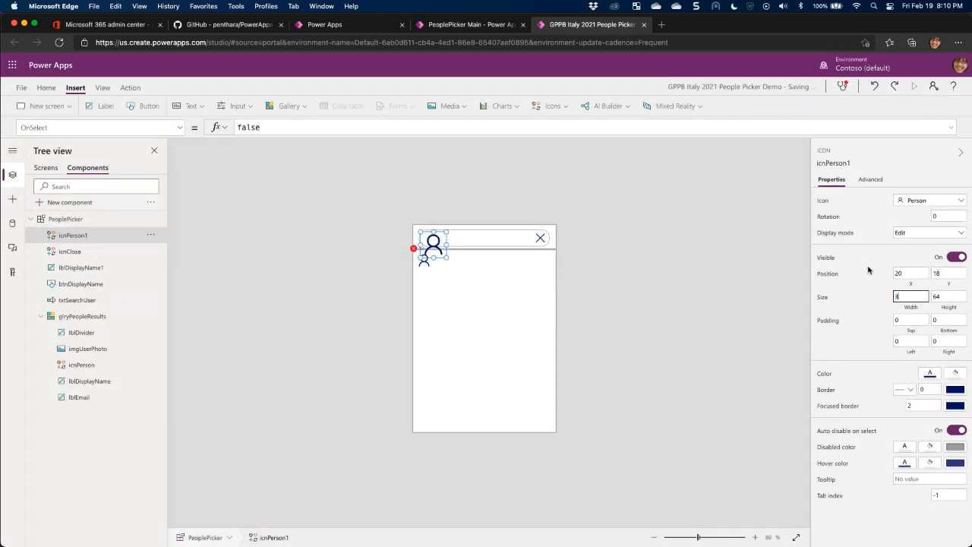
pyautogui.press('Tab')
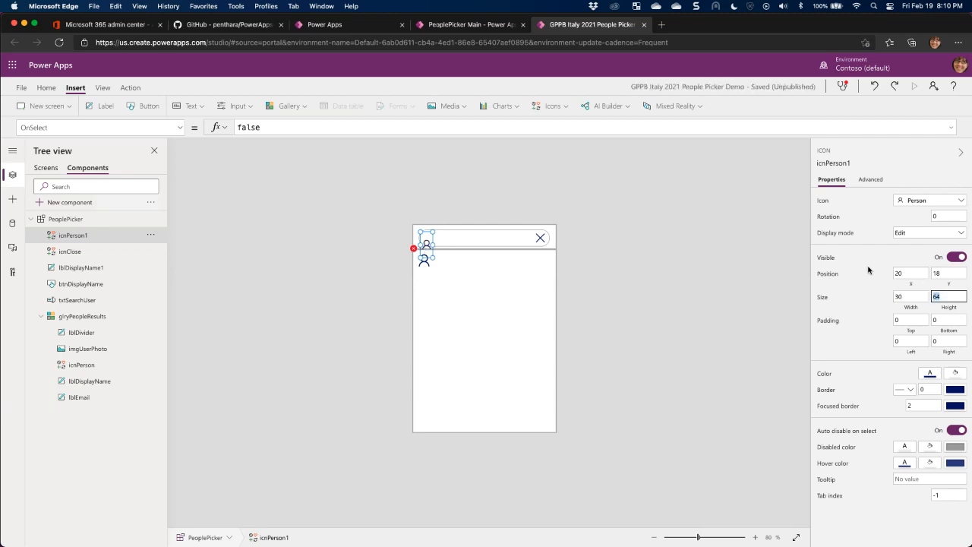
pyautogui.write('30')
pyautogui.press('Tab')
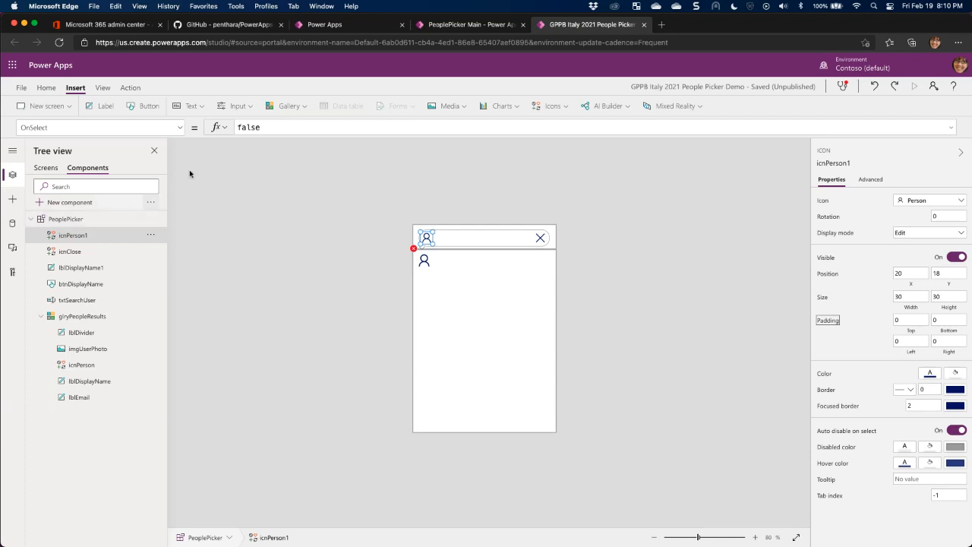
# Insert an image control into the PeoplePicker component, rename it imgSelectedPerson and leave it selected.
pyautogui.click(450, 106)
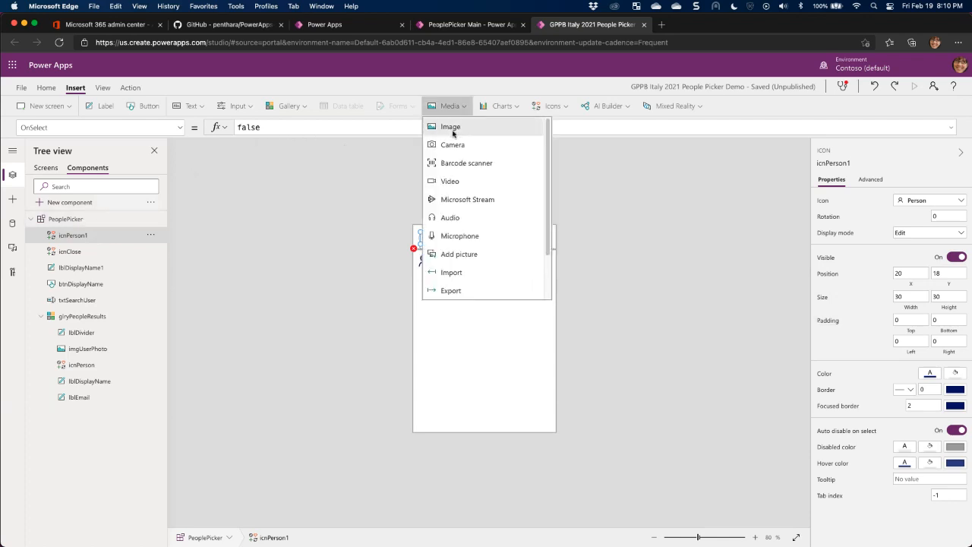
pyautogui.click(452, 127)
pyautogui.click(151, 234)
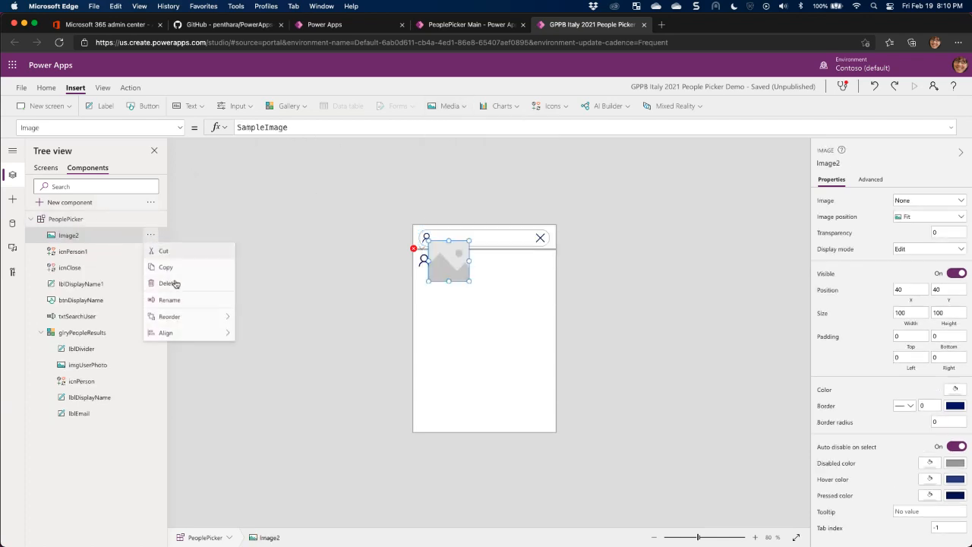
pyautogui.click(176, 299)
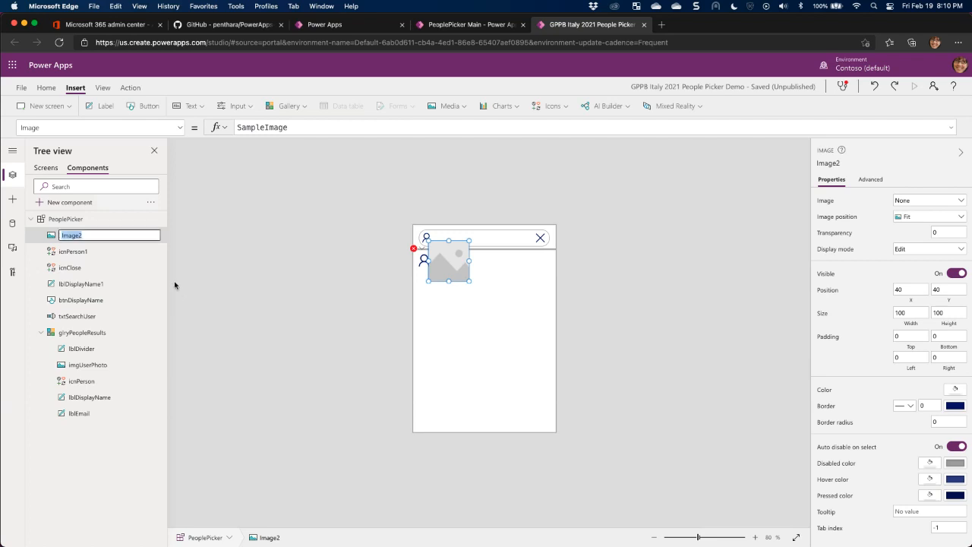
pyautogui.write('imgSelectedPerson')
pyautogui.press('Return')
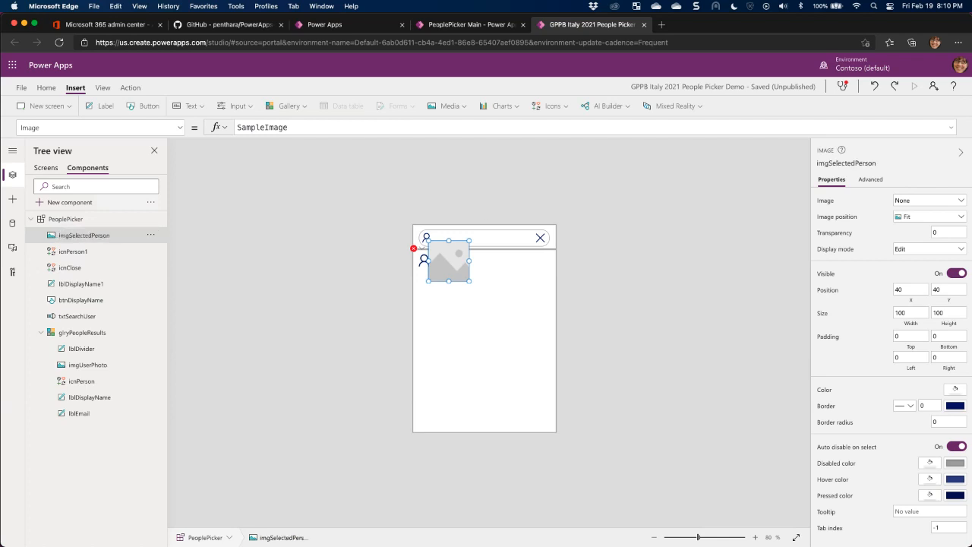
pyautogui.press('super+Tab')
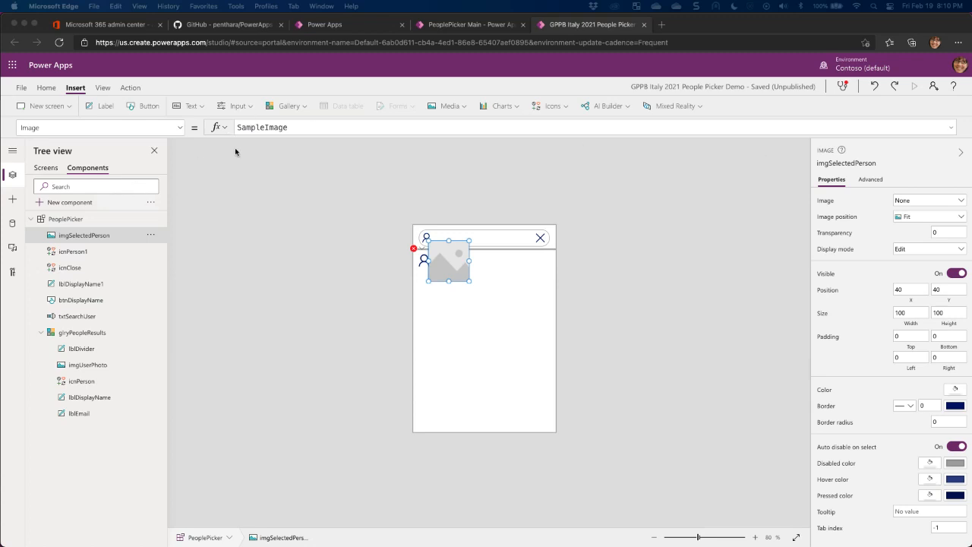
pyautogui.click(94, 223)
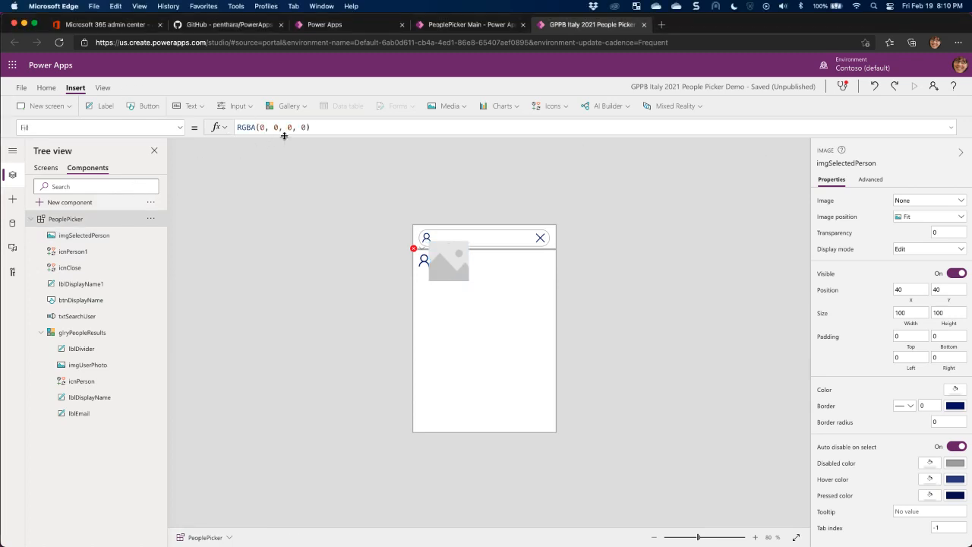
pyautogui.click(105, 236)
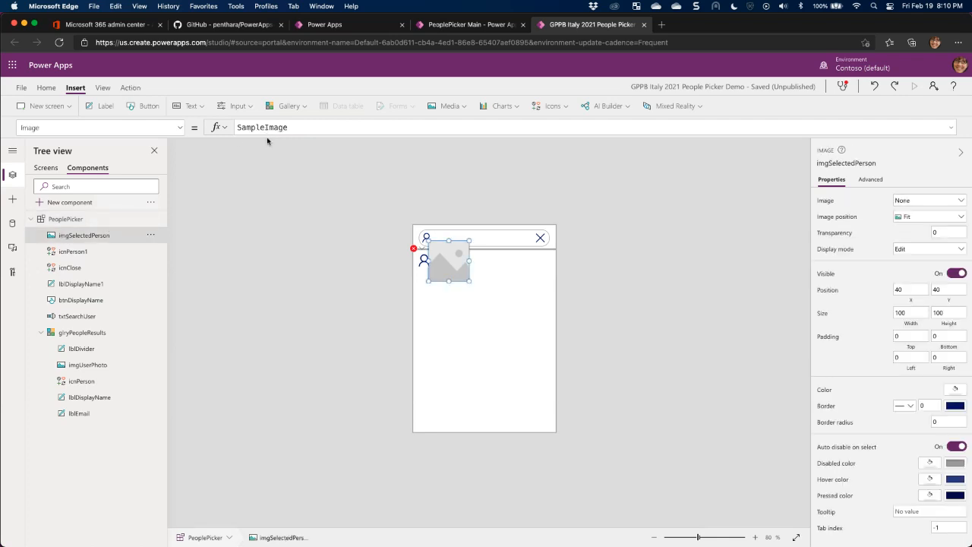
# Set the Image property of imgSelectedPerson to IfError(If(IsBlank(PeoplePicker.SelectedPersonEmail), glryPeopleResults.Selected.imgUserPhoto.Image, First(glryPeopleResults.AllItems).imgUserPhoto.Image), Blank()).
pyautogui.click(269, 137)
pyautogui.press('super+a')
pyautogui.write('IfError(     If(         IsBlank(PeoplePicker.SelectedPersonEmail),         glryPeopleResults.Selected.imgUserPhoto.Image,         First(glryPeopleResults.AllItems).imgUserPhoto.Image     ),     Blank() )')
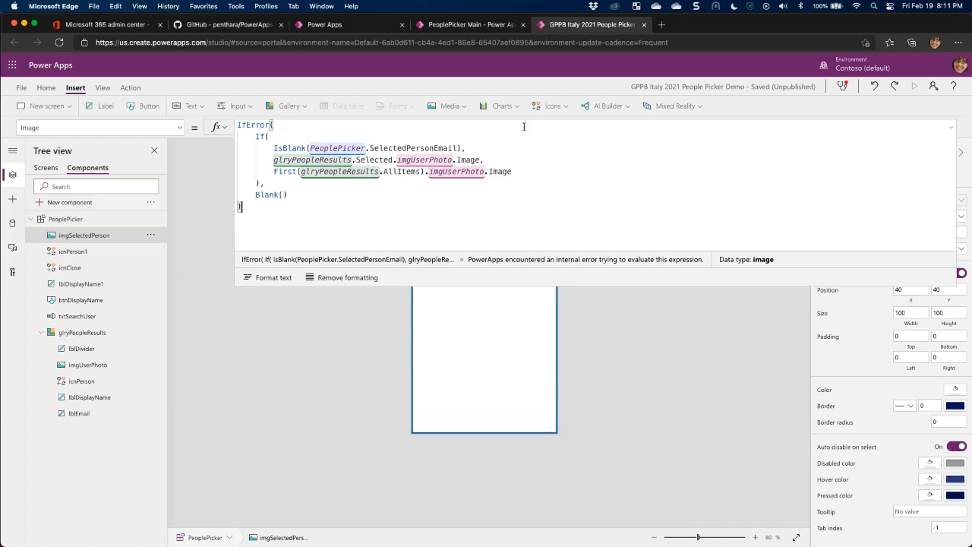
pyautogui.click(951, 128)
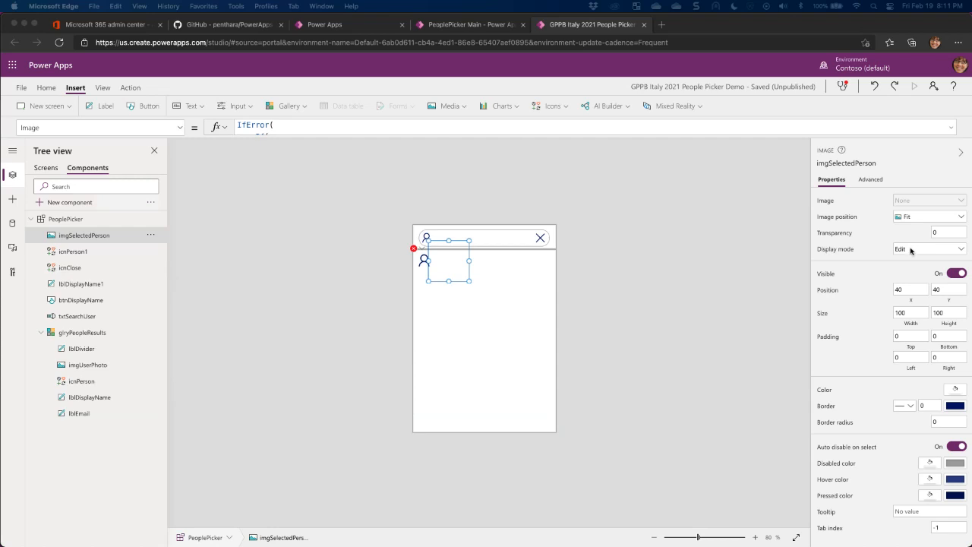
# Position imgSelectedPerson at X 19, Y 14, set its width and height to 38, and give it a border radius of 20.
pyautogui.click(904, 292)
pyautogui.write('19')
pyautogui.press('Tab')
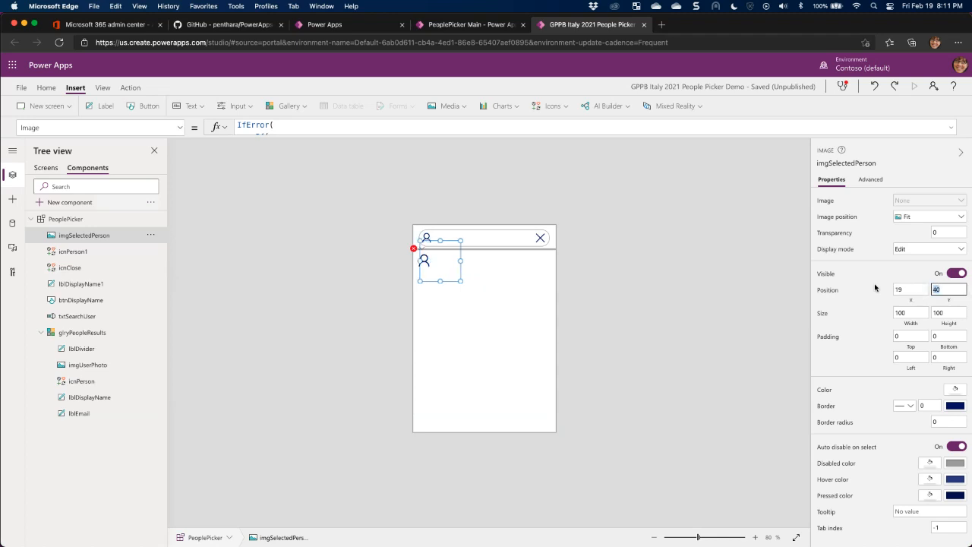
pyautogui.write('14')
pyautogui.press('Tab')
pyautogui.write('38')
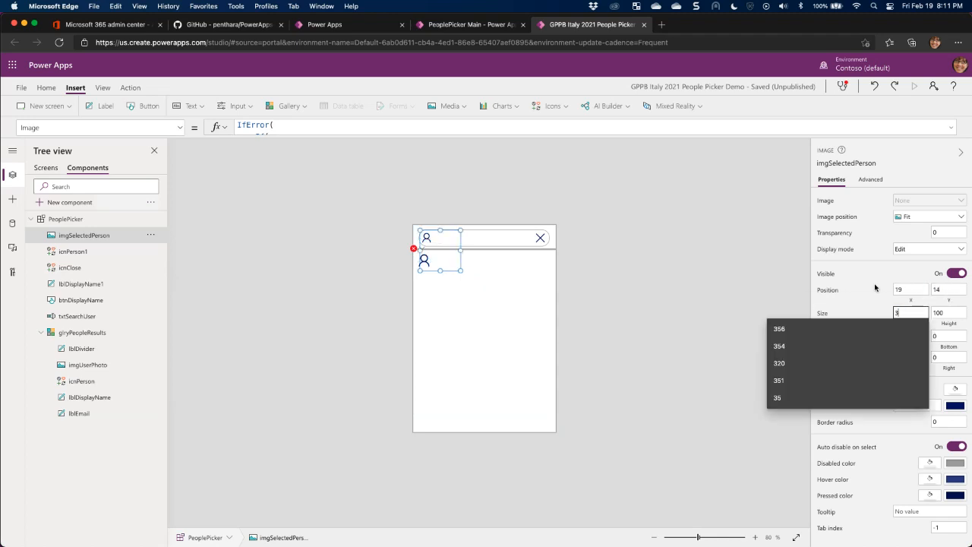
pyautogui.press('Tab')
pyautogui.write('1008')
pyautogui.press('Tab')
pyautogui.hotkey('shift', 'Tab')
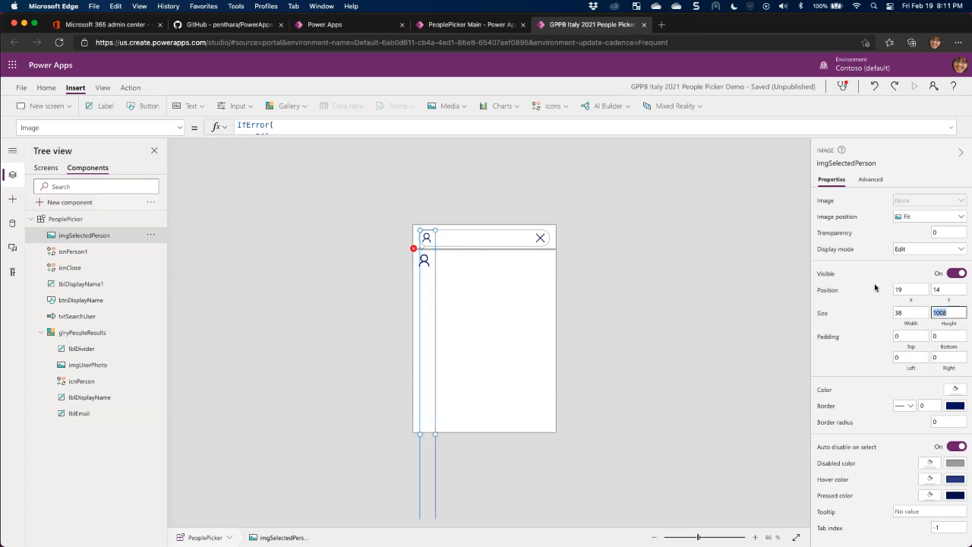
pyautogui.write('38')
pyautogui.press('Tab')
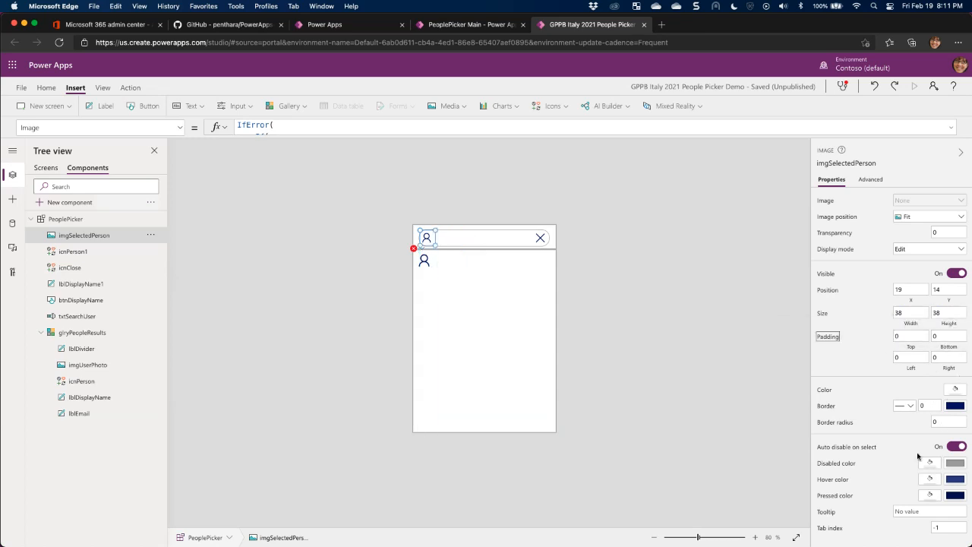
pyautogui.click(937, 420)
pyautogui.write('20')
pyautogui.click(456, 24)
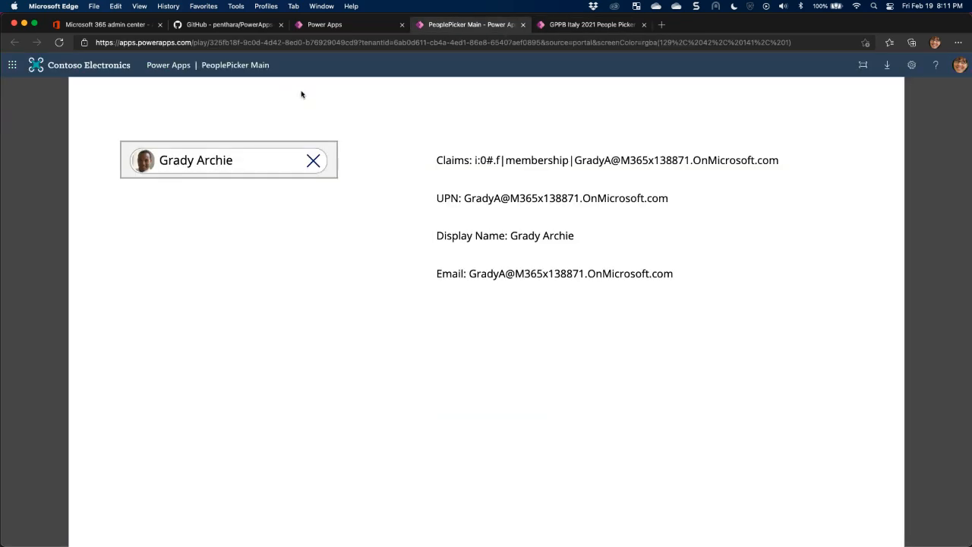
pyautogui.click(328, 25)
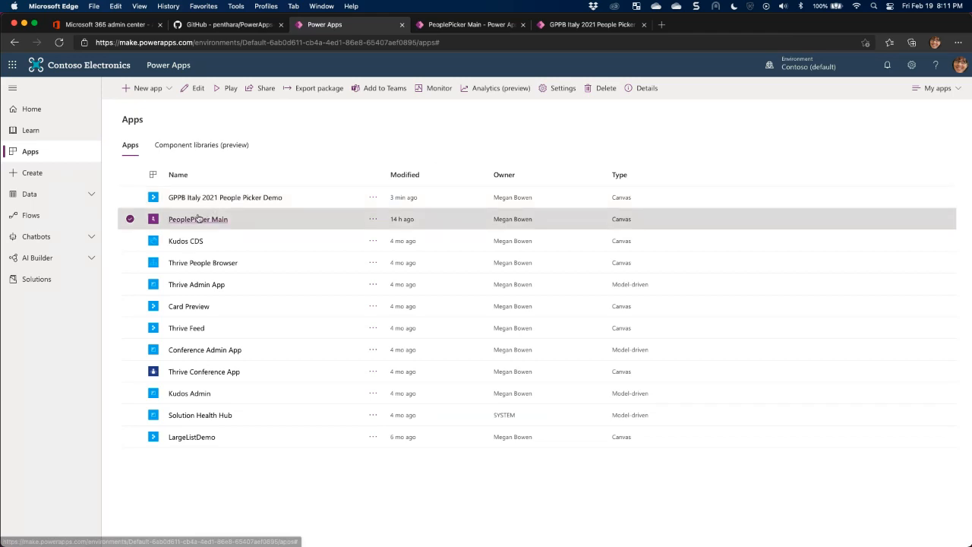
pyautogui.click(194, 88)
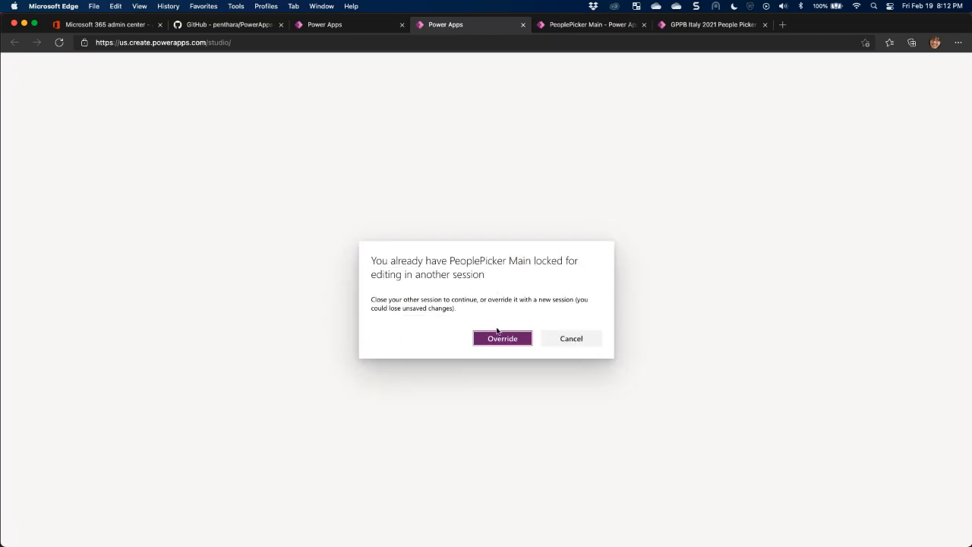
pyautogui.click(546, 339)
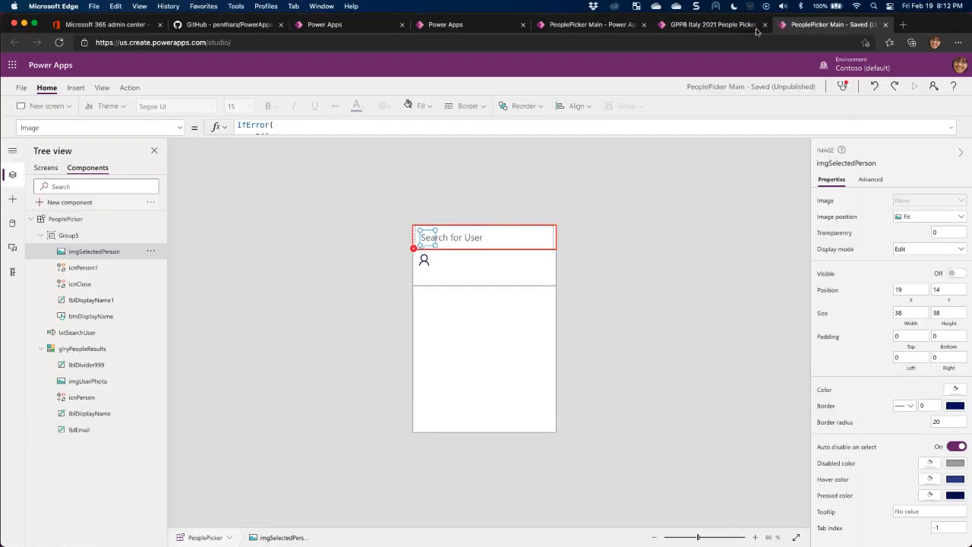
# View the PowerApps-People-Picker repository on GitHub and return to the PeoplePicker Main app in the Power Apps editor.
pyautogui.click(220, 25)
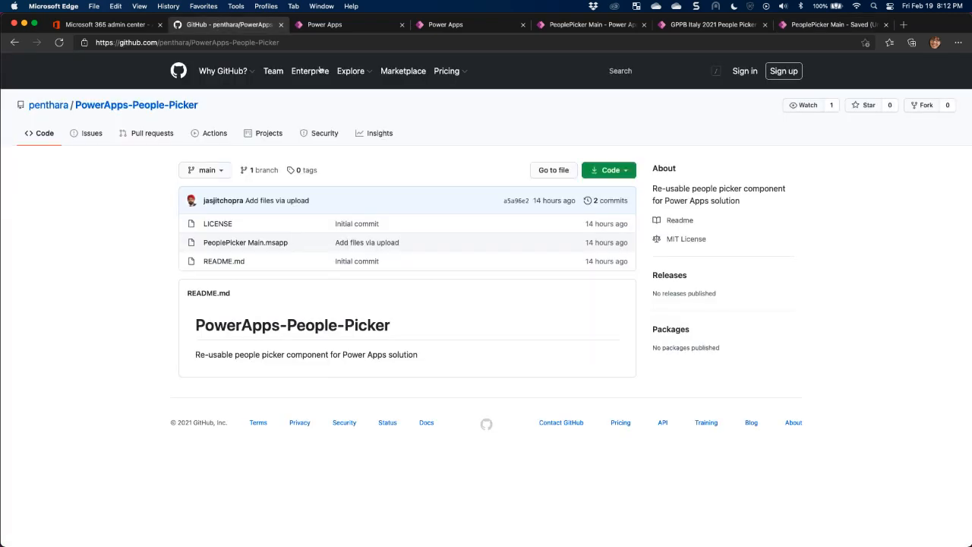
pyautogui.click(280, 43)
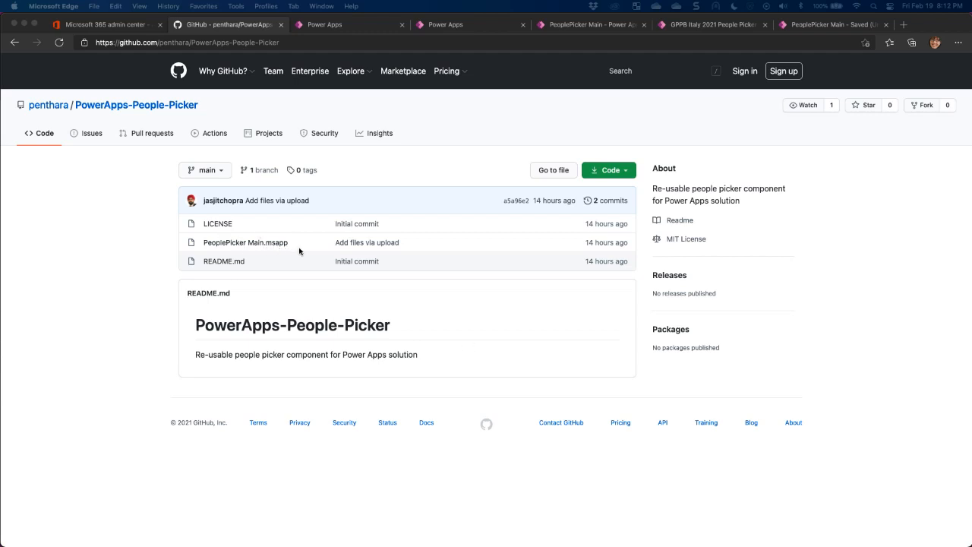
pyautogui.click(821, 28)
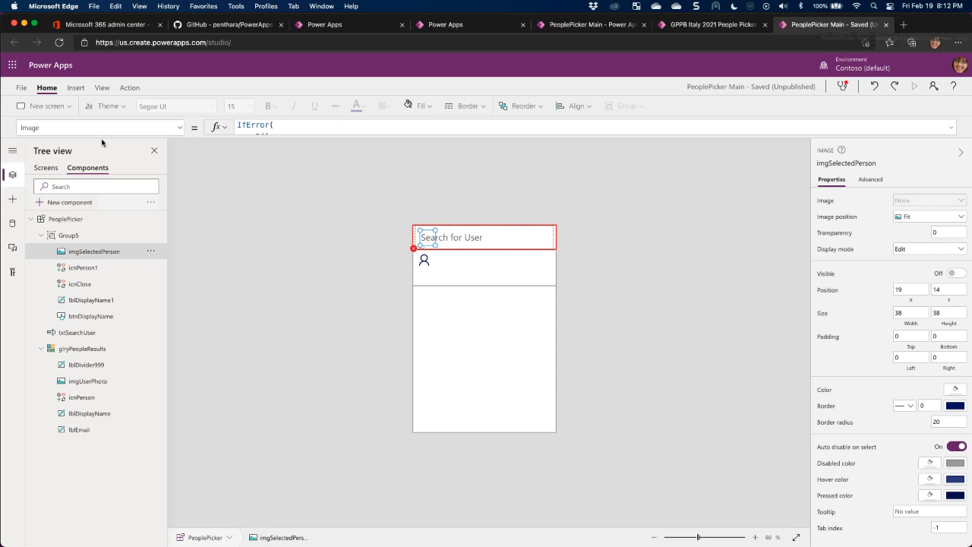
# Examine the Claims output property formula of the PeoplePicker component, including its gallery reference and UserPrincipalName part.
pyautogui.click(73, 220)
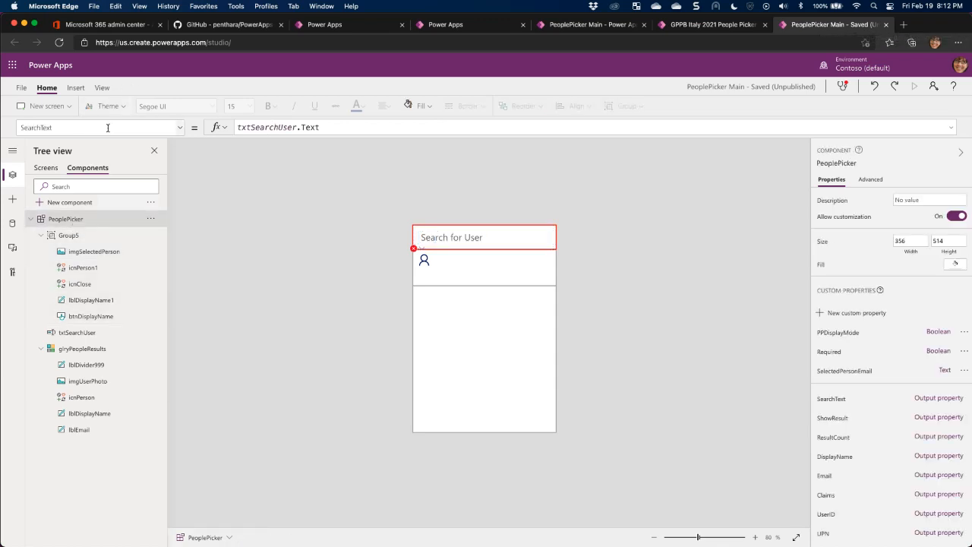
pyautogui.click(177, 130)
pyautogui.scroll(-3, 116, 193)
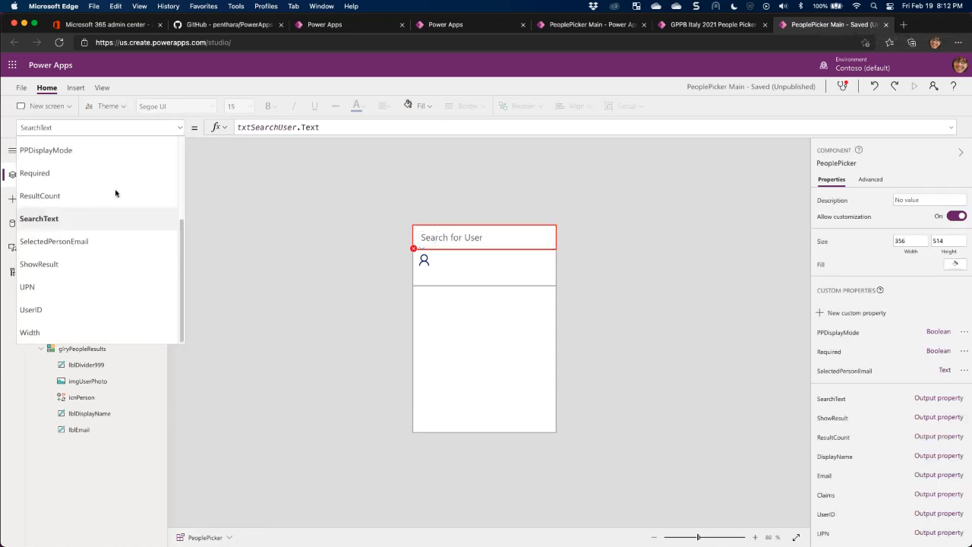
pyautogui.scroll(5, 116, 193)
pyautogui.click(76, 149)
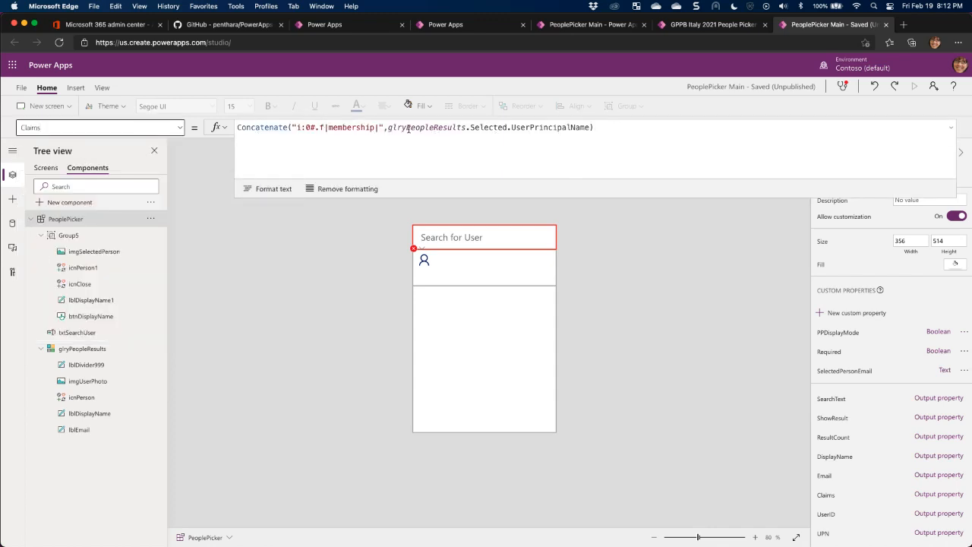
pyautogui.moveTo(389, 126); pyautogui.dragTo(505, 127)
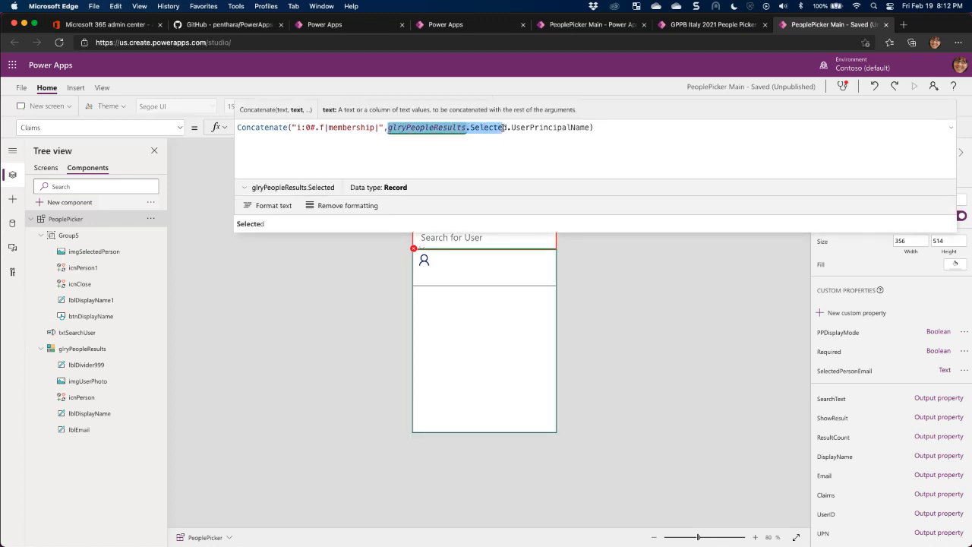
pyautogui.doubleClick(553, 128)
pyautogui.click(629, 128)
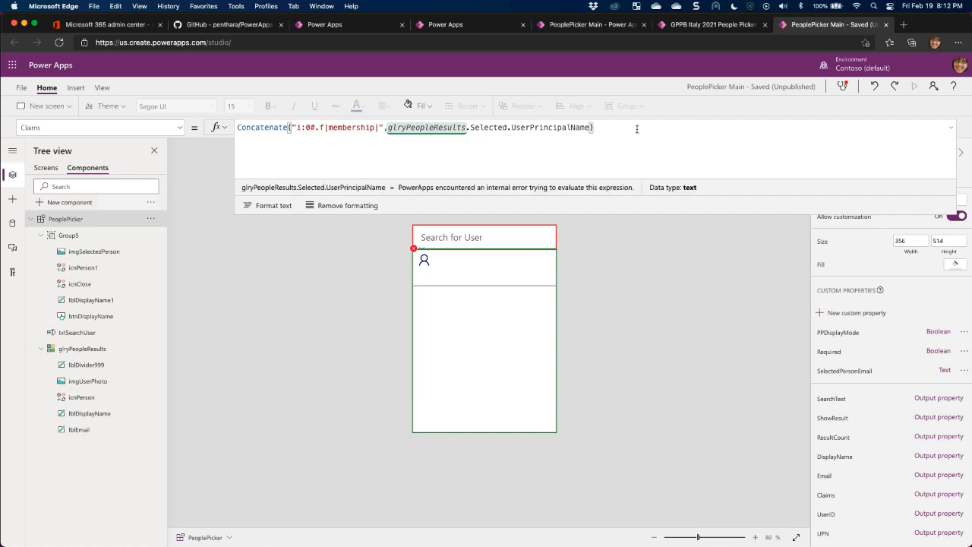
pyautogui.click(952, 130)
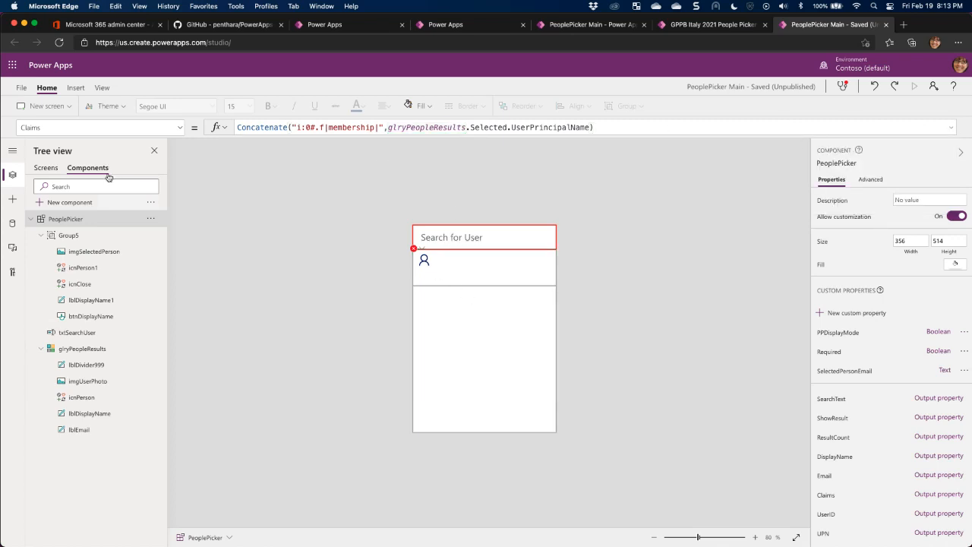
# Review the formulas of the PeoplePicker component's DisplayName, Email, PPDisplayMode and Required properties one after another.
pyautogui.click(181, 127)
pyautogui.click(145, 169)
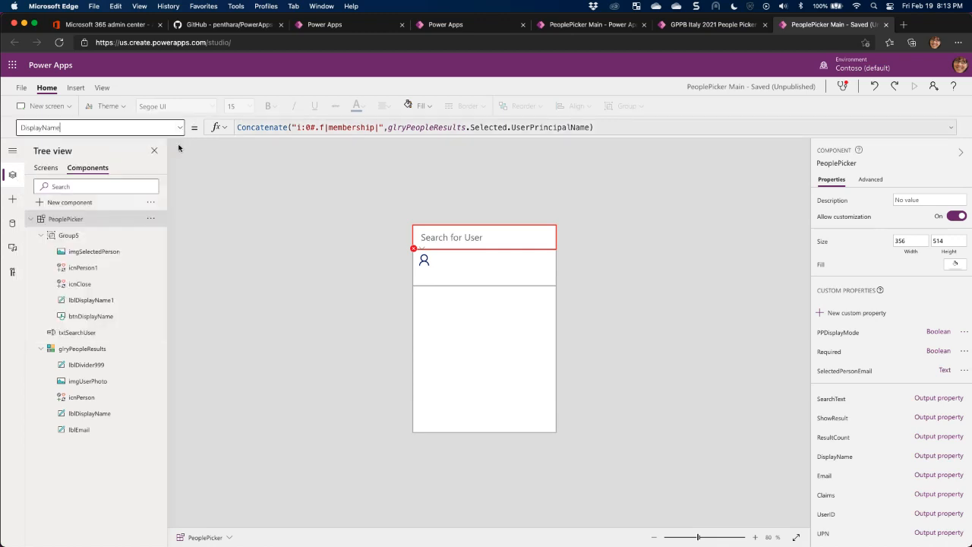
pyautogui.click(181, 129)
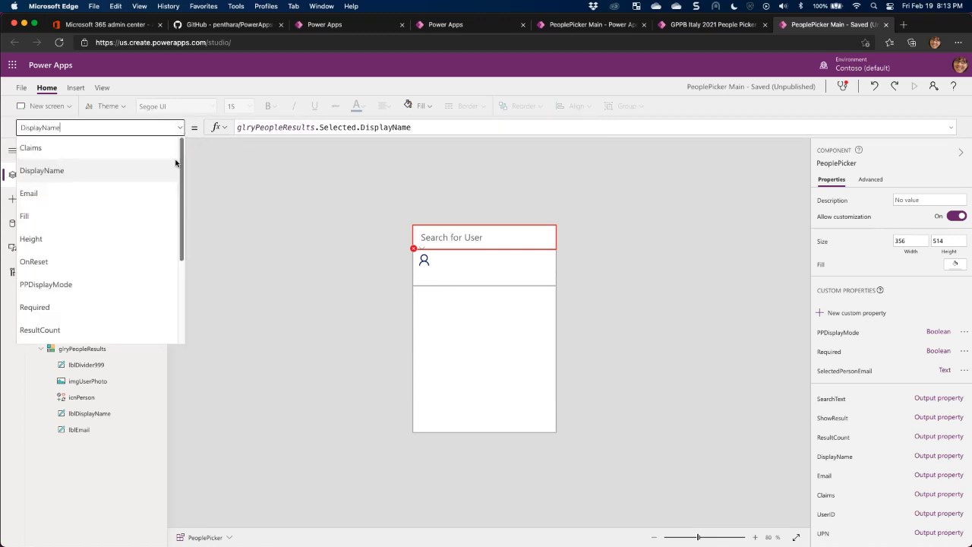
pyautogui.click(86, 195)
pyautogui.click(179, 129)
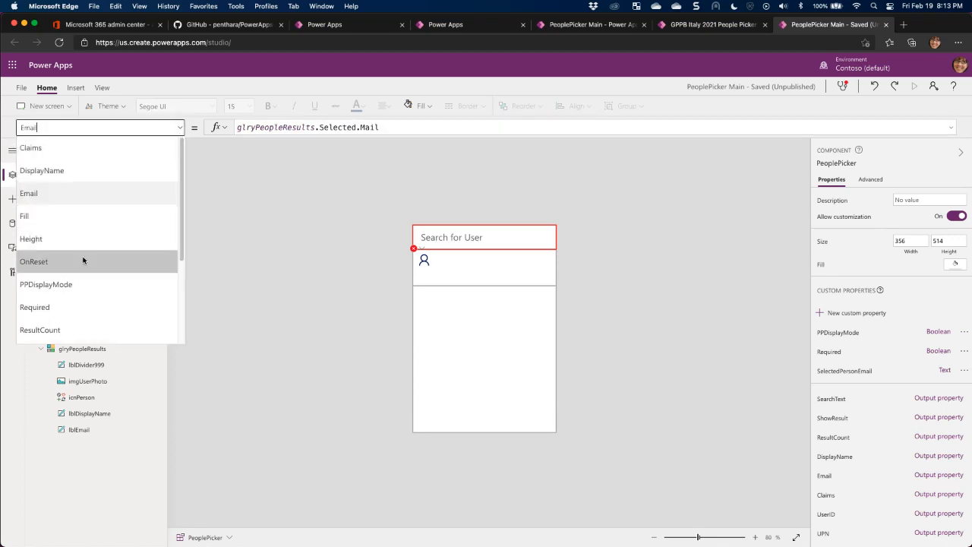
pyautogui.click(81, 284)
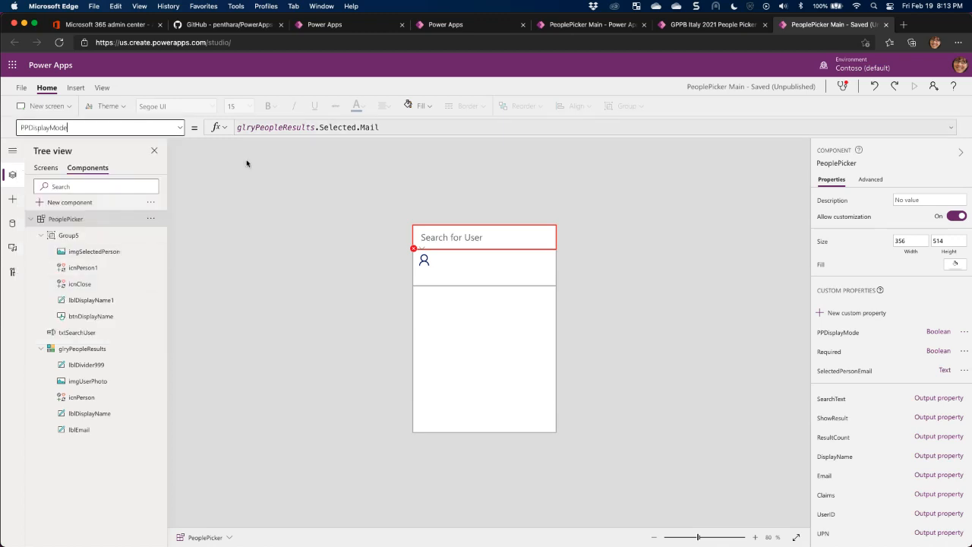
pyautogui.click(180, 127)
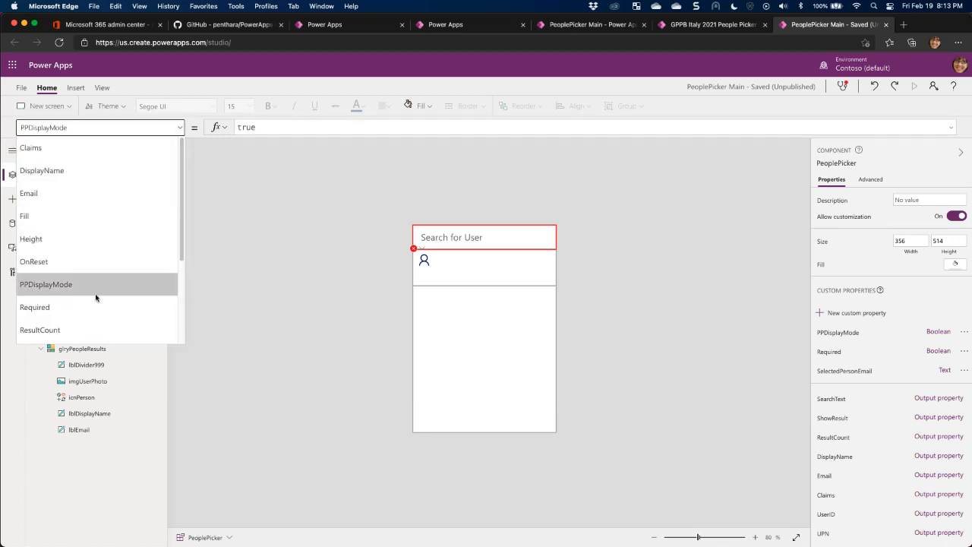
pyautogui.click(80, 307)
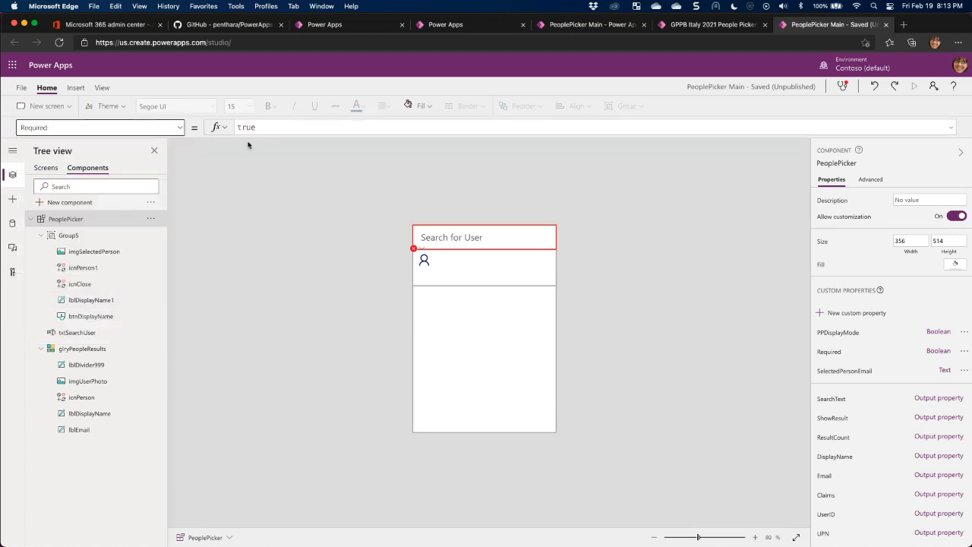
# Examine the formula behind the PeoplePicker component's ResultCount output property.
pyautogui.click(180, 127)
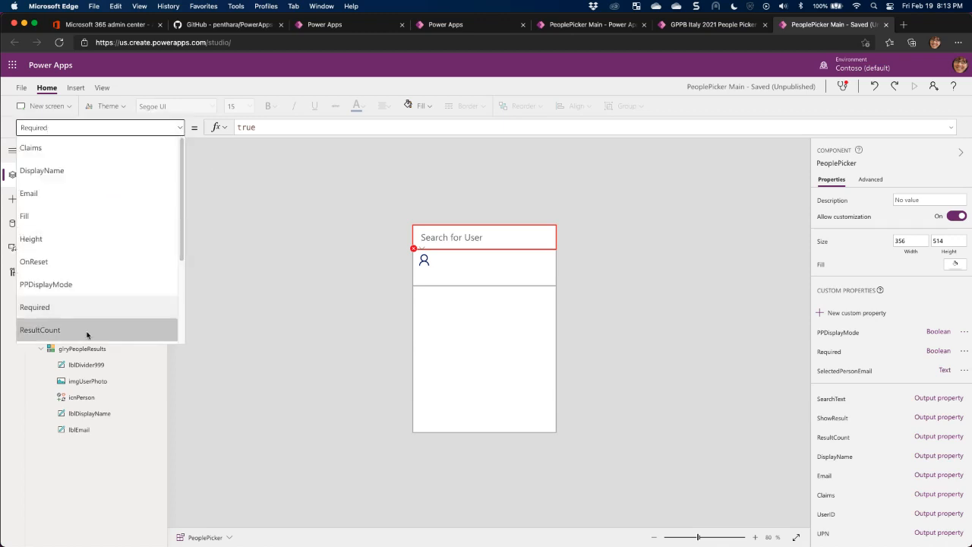
pyautogui.scroll(-2, 92, 287)
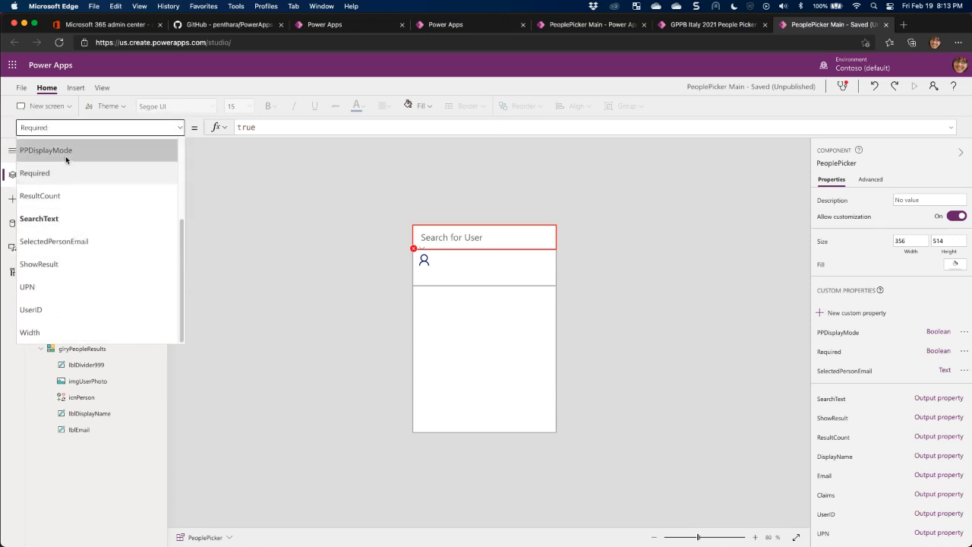
pyautogui.click(64, 197)
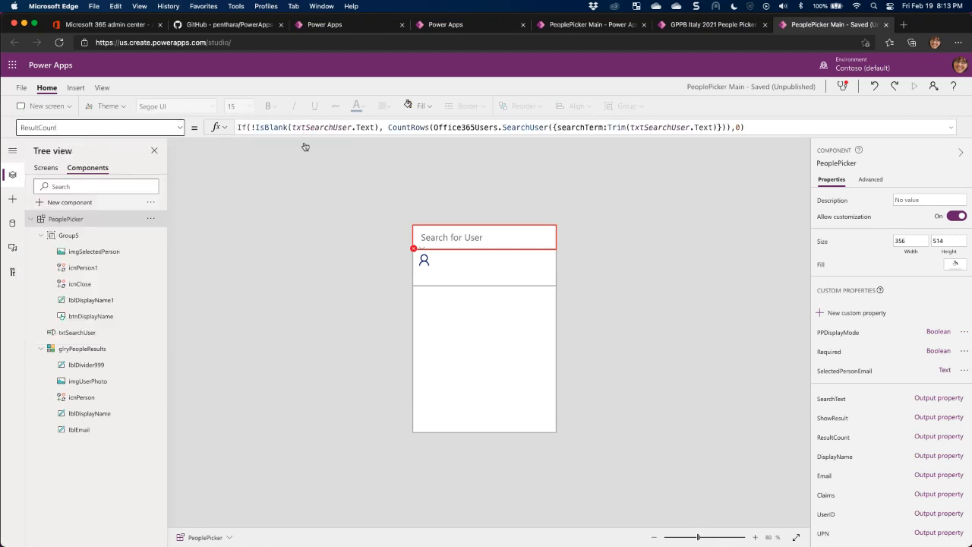
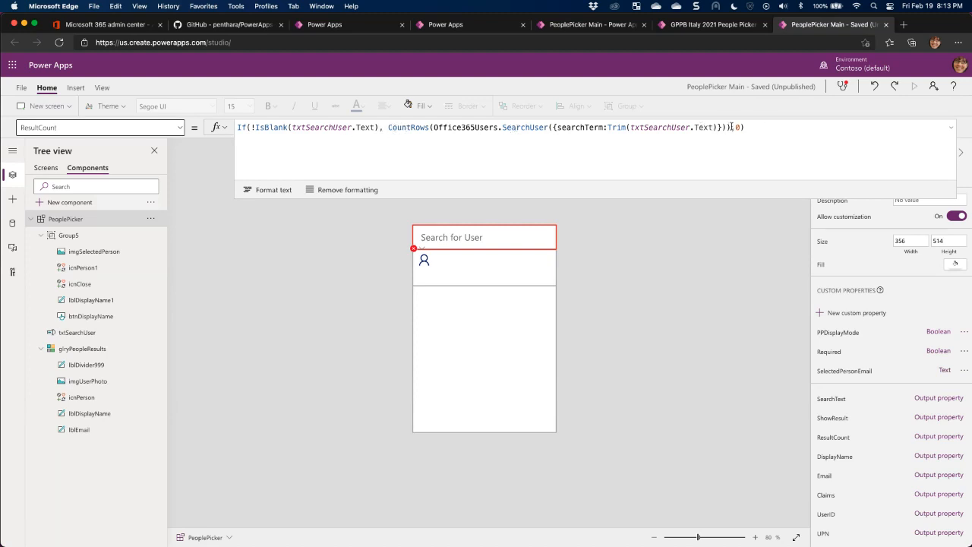
pyautogui.write(',')
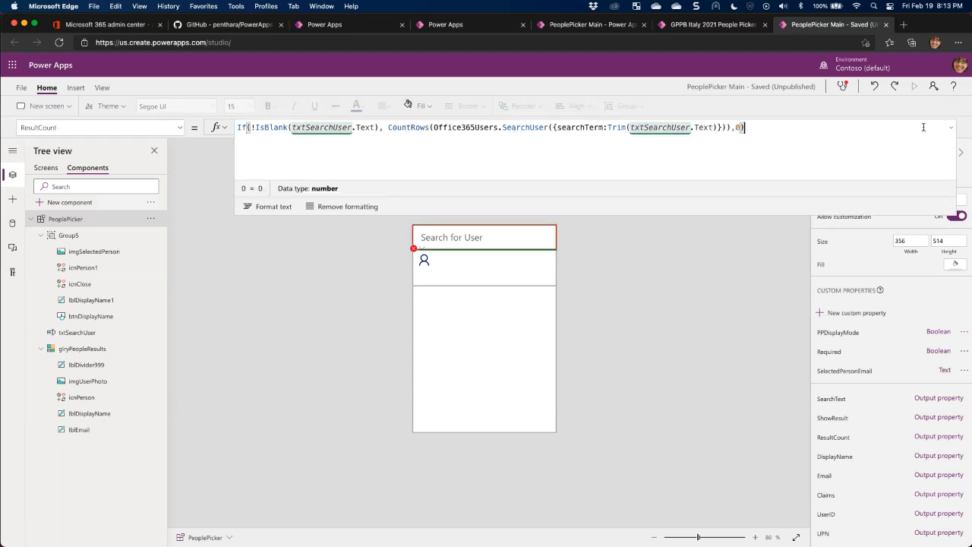
pyautogui.click(949, 128)
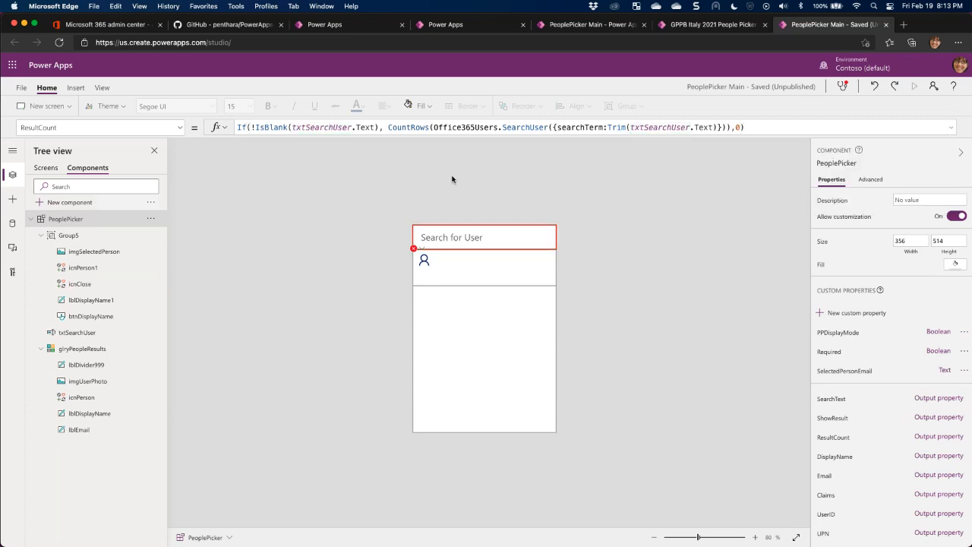
# Select the glryPeopleResults gallery and examine its OnSelect formula.
pyautogui.click(484, 354)
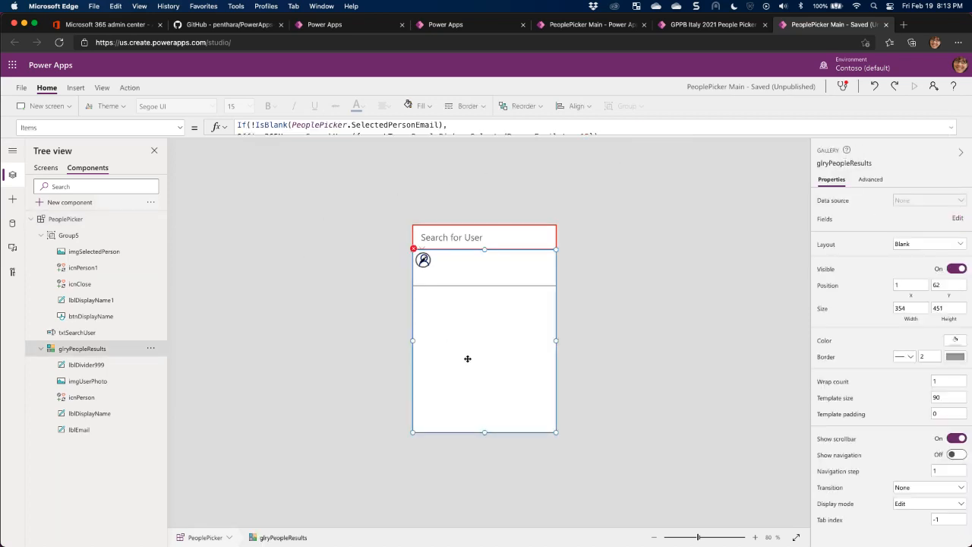
pyautogui.click(181, 128)
pyautogui.scroll(-5, 100, 267)
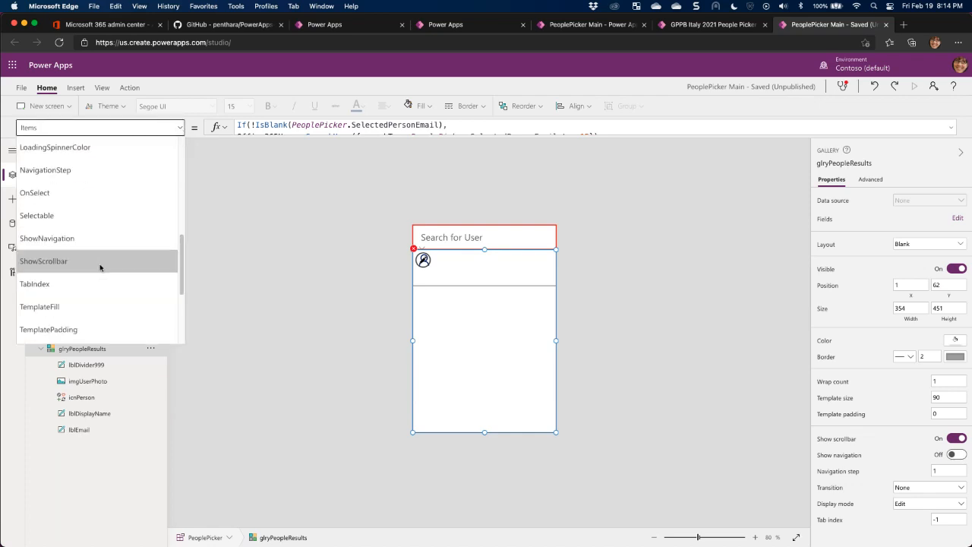
pyautogui.click(100, 192)
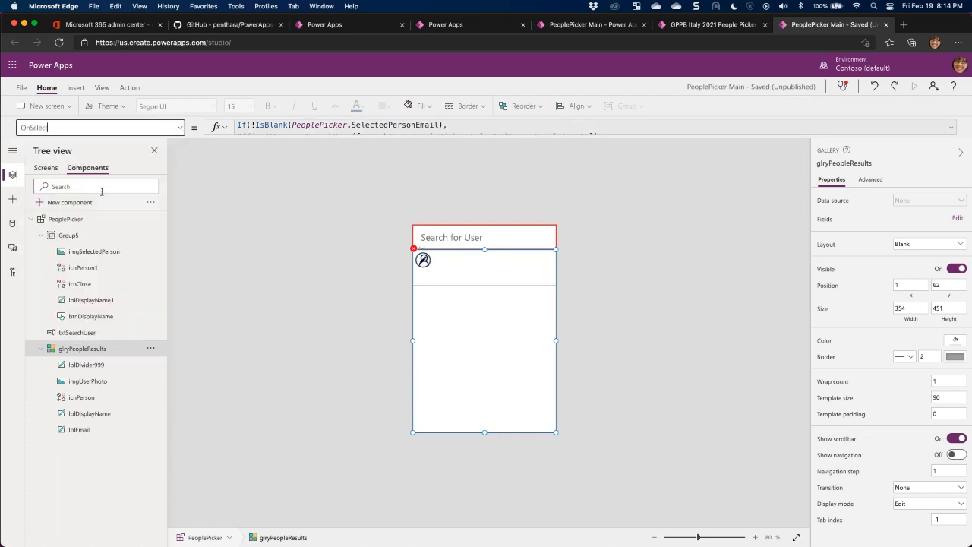
pyautogui.click(334, 134)
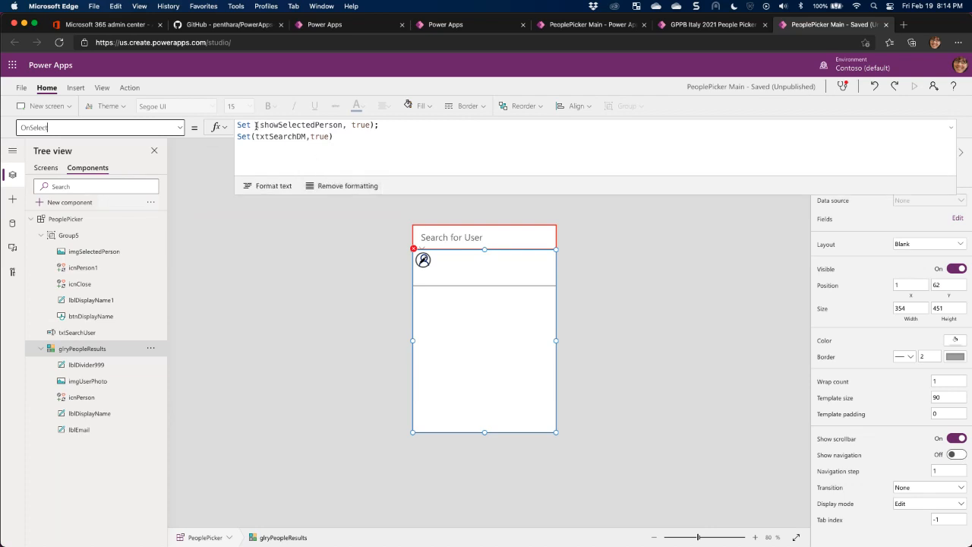
# Examine the showSelectedPerson and txtSearchDM variables in the OnSelect formula of the glryPeopleResults gallery.
pyautogui.moveTo(257, 125); pyautogui.dragTo(344, 125)
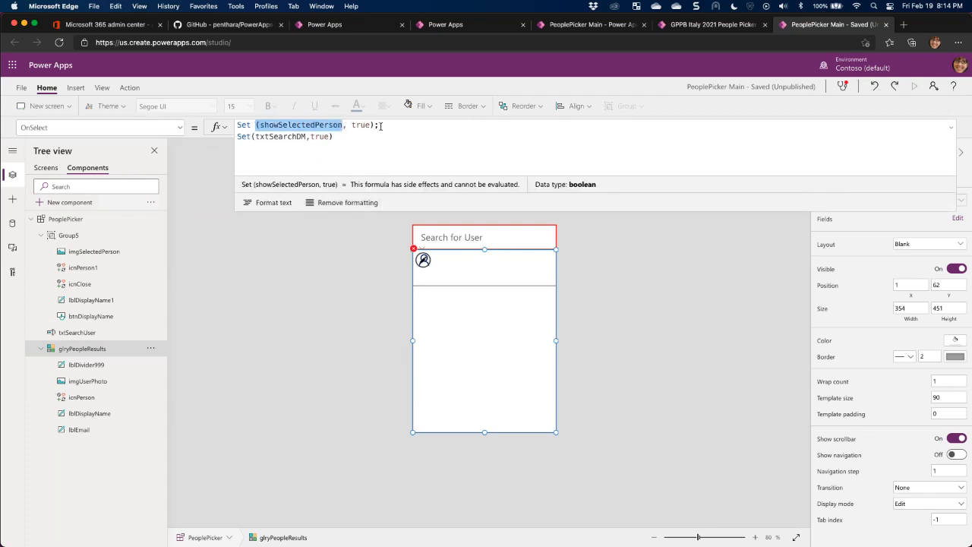
pyautogui.click(361, 125)
pyautogui.doubleClick(295, 136)
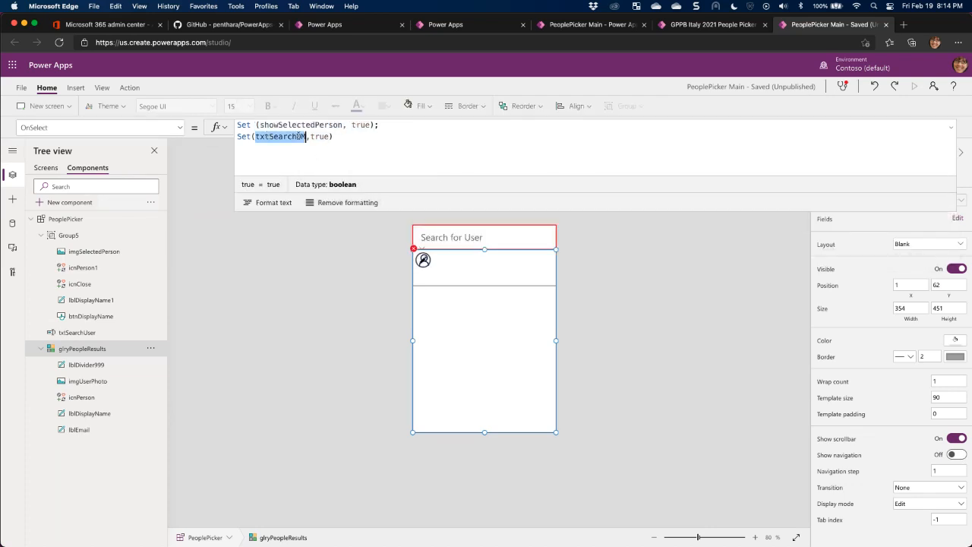
pyautogui.click(266, 136)
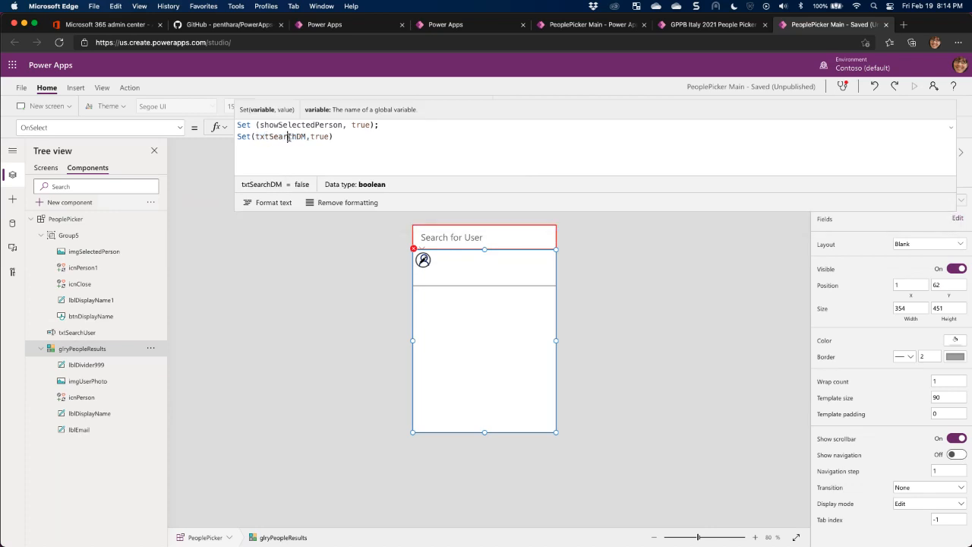
pyautogui.press('super+a')
pyautogui.click(328, 136)
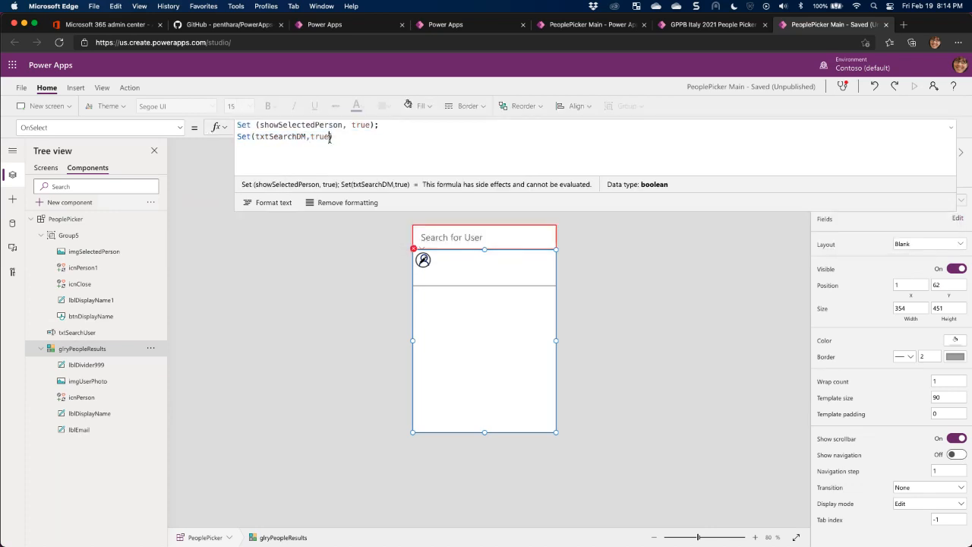
pyautogui.press('super+a')
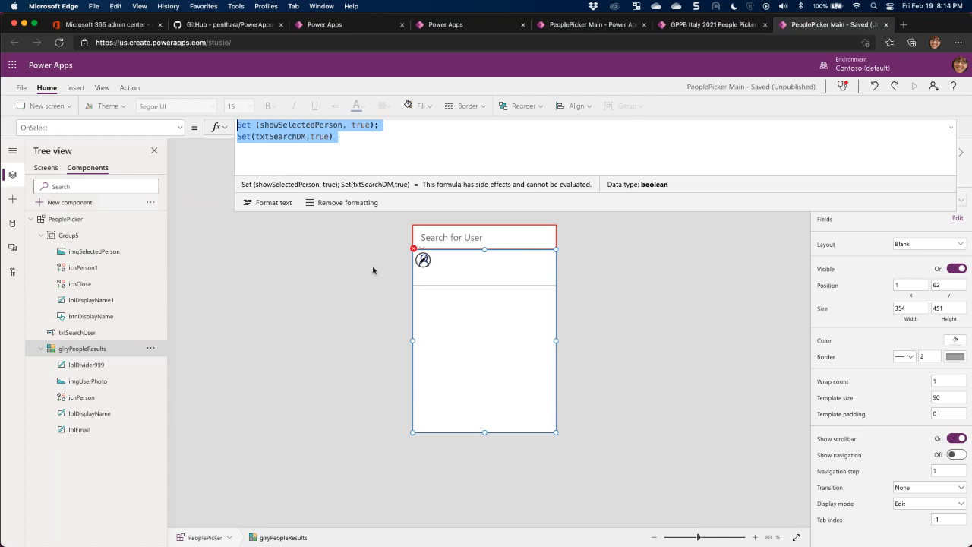
# Select the txtSearchUser input and examine the txtSearchDM condition in its DisplayMode formula.
pyautogui.click(79, 332)
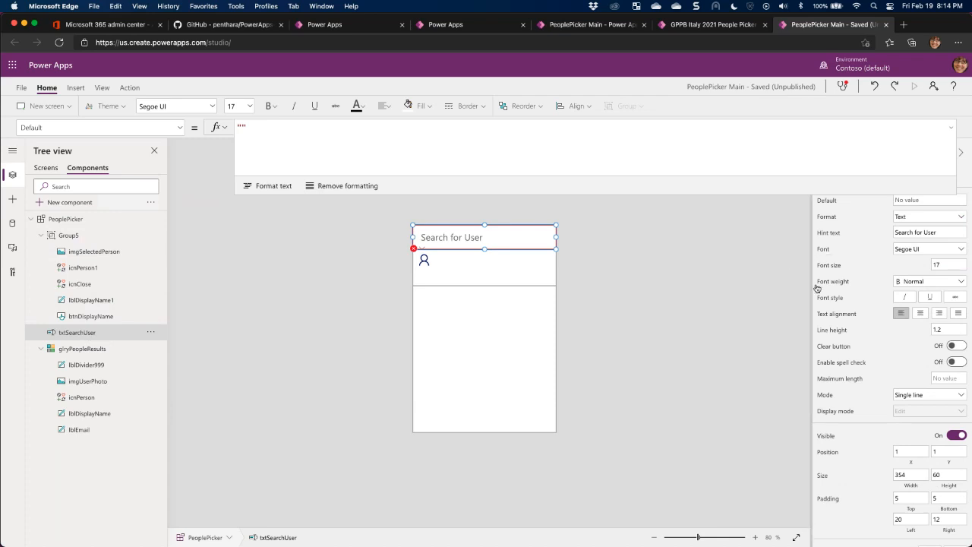
pyautogui.click(828, 412)
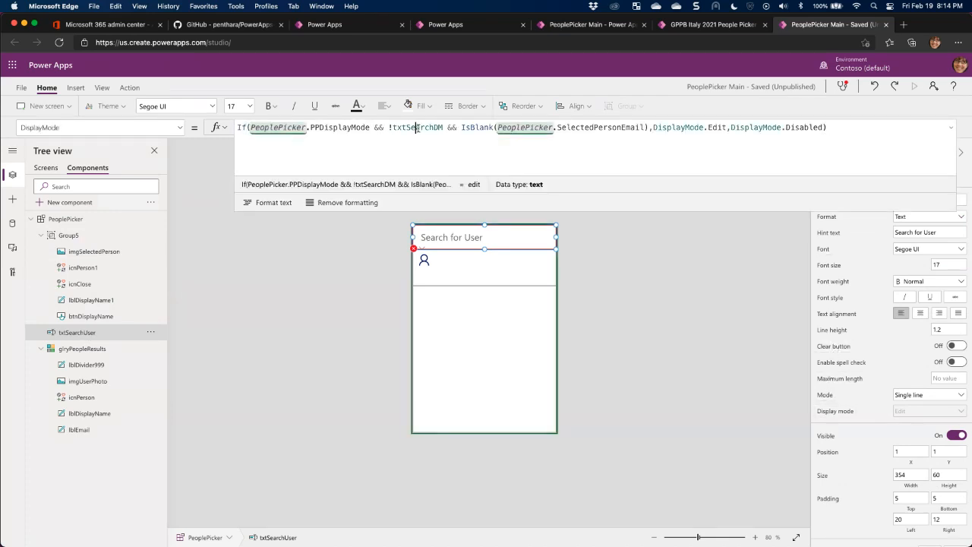
pyautogui.doubleClick(417, 127)
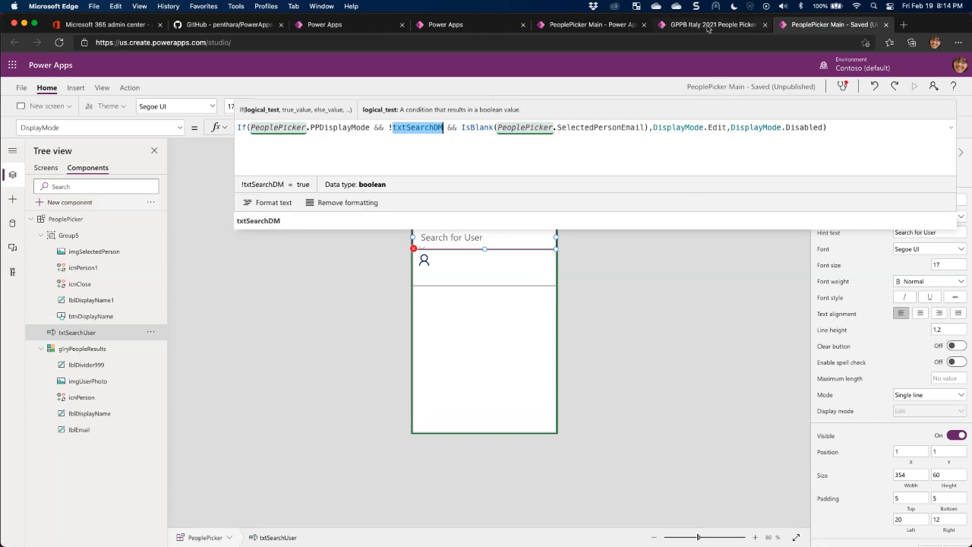
# Switch to the running PeoplePicker Main app and remove the selected person, making the search box active.
pyautogui.click(563, 26)
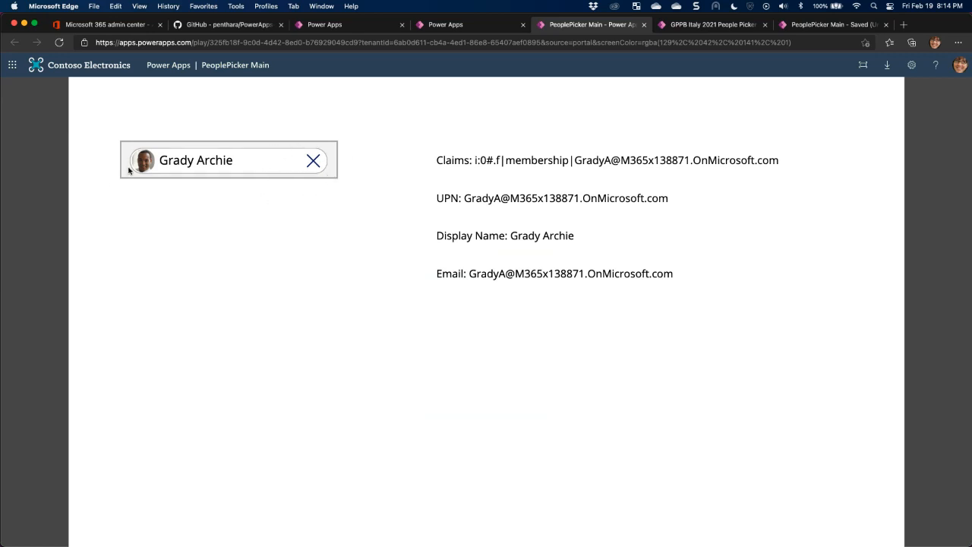
pyautogui.click(313, 160)
pyautogui.click(237, 158)
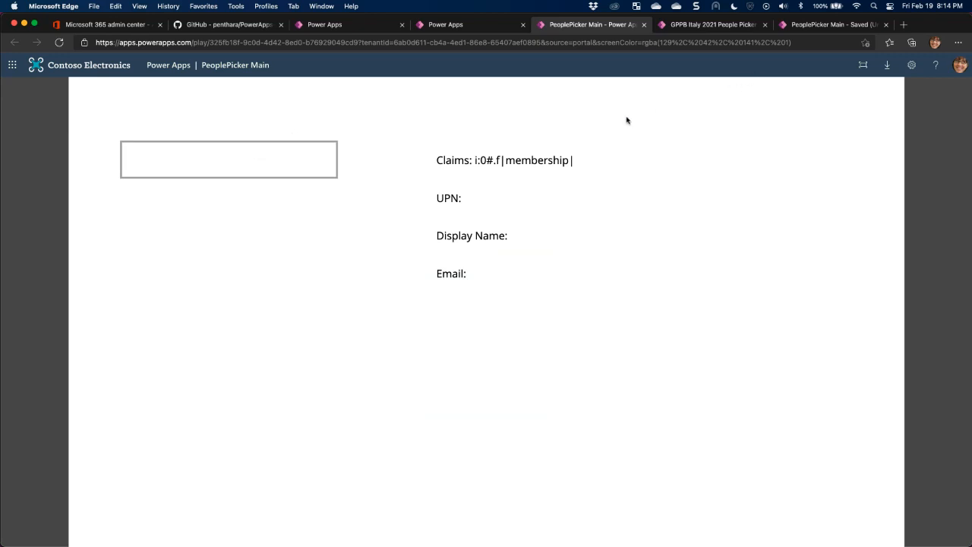
# Examine the Edit and Disabled results and the IsBlank(PeoplePicker.SelectedPersonEmail) condition in txtSearchUser's DisplayMode formula in the studio, finally collapsing the formula view.
pyautogui.click(831, 24)
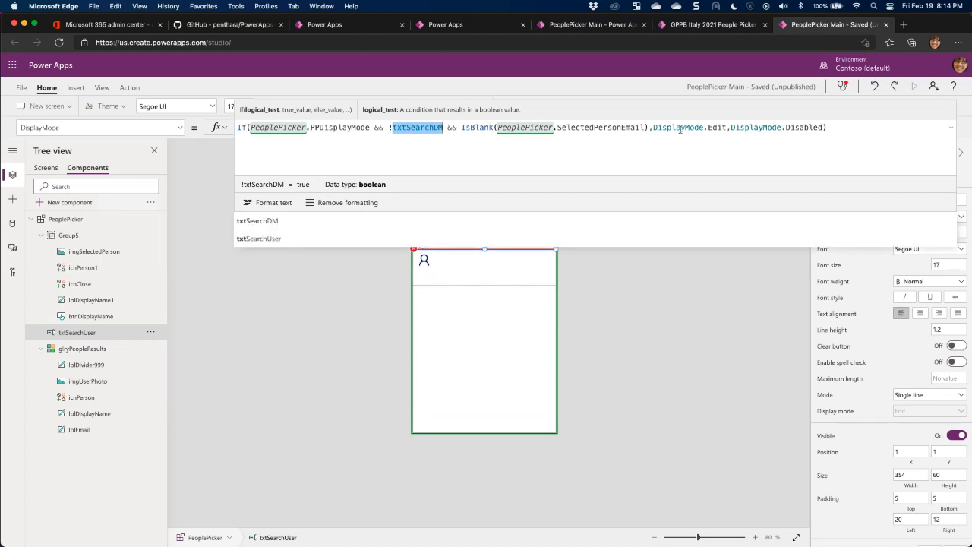
pyautogui.moveTo(681, 128); pyautogui.dragTo(714, 128)
pyautogui.moveTo(777, 128); pyautogui.dragTo(804, 128)
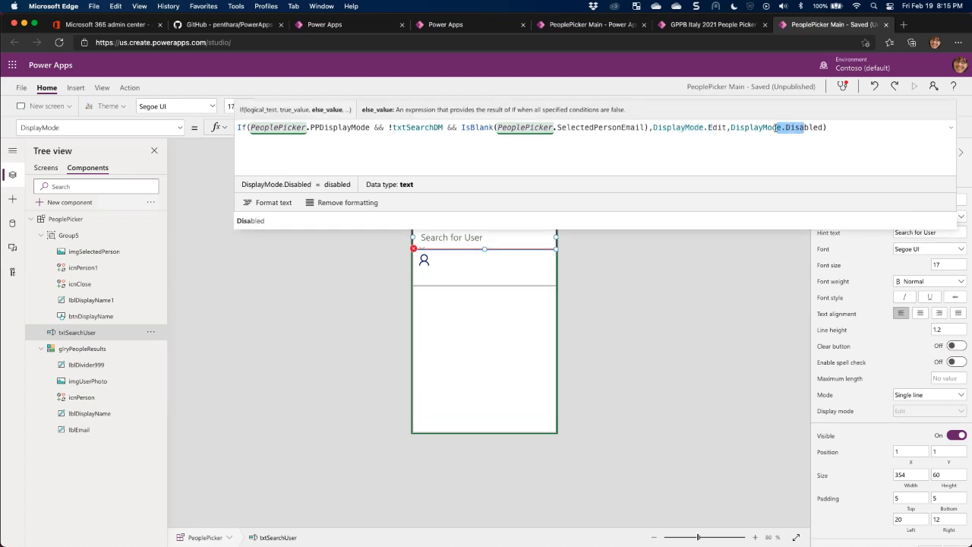
pyautogui.click(579, 128)
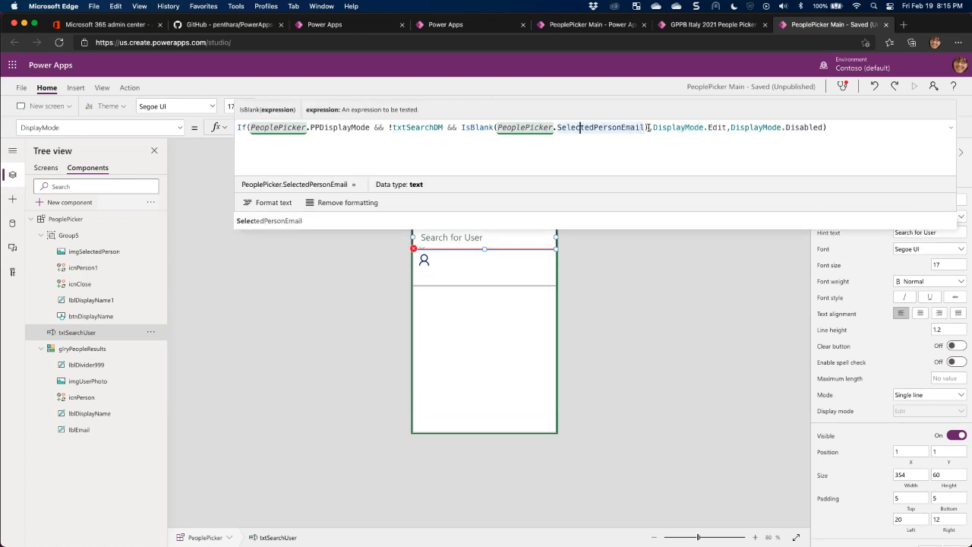
pyautogui.moveTo(649, 128); pyautogui.dragTo(460, 127)
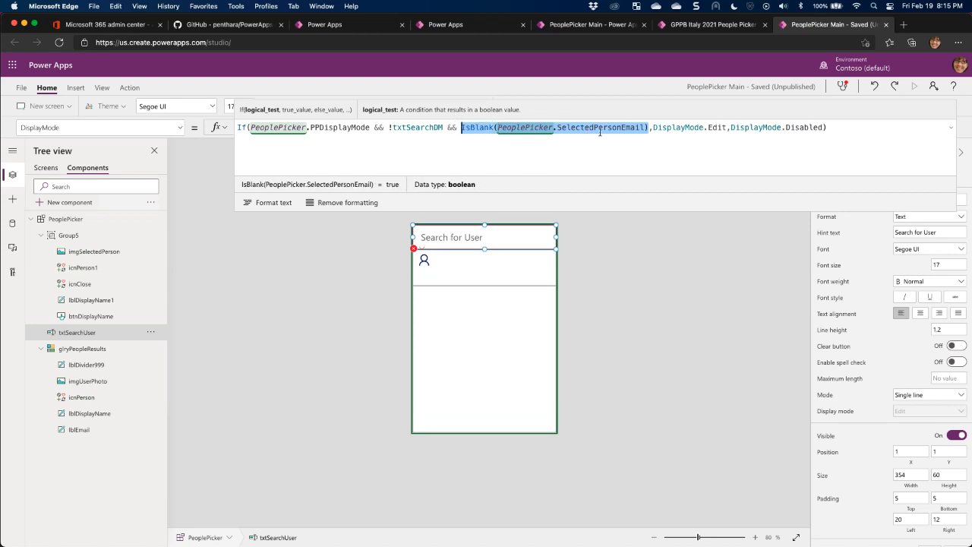
pyautogui.click(593, 29)
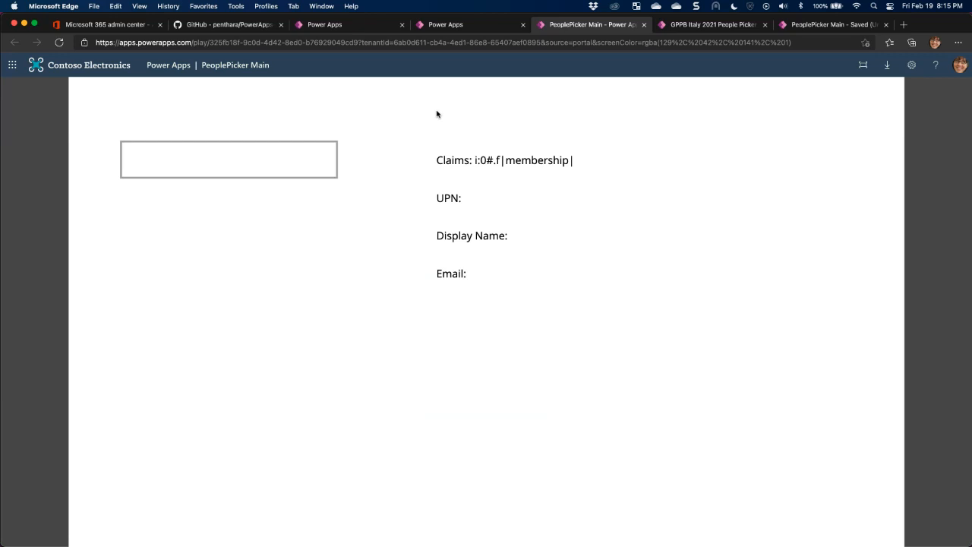
pyautogui.click(806, 25)
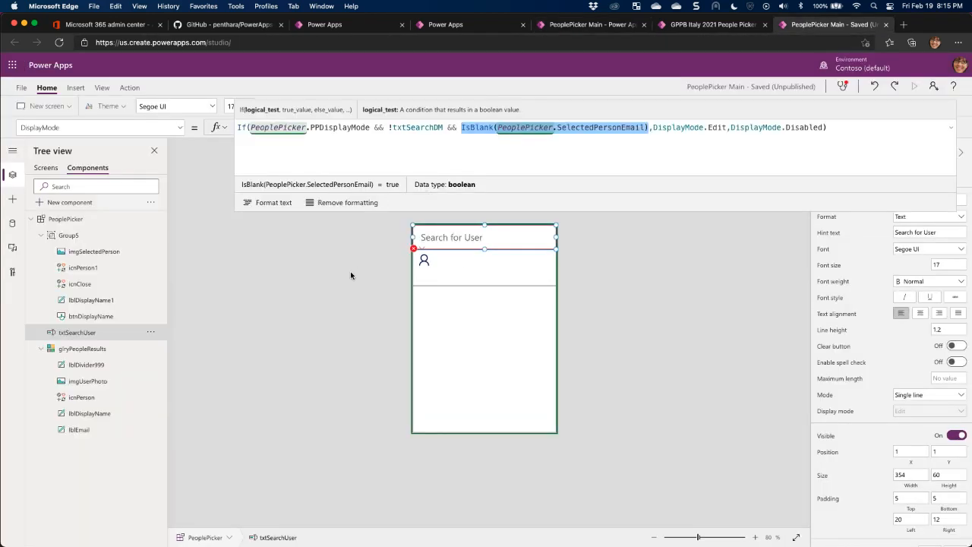
pyautogui.click(949, 126)
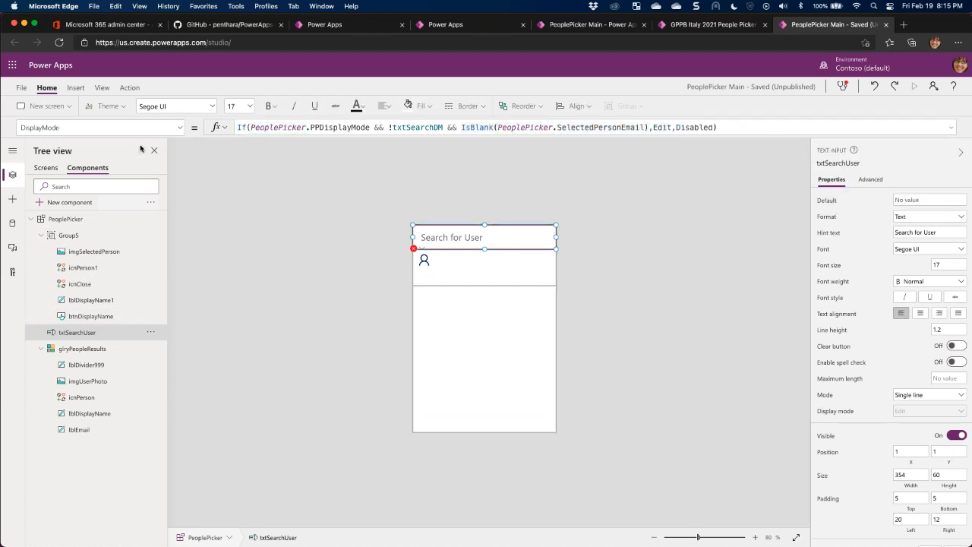
# Select the pp component on Screen1 and open its SelectedPersonEmail property for editing.
pyautogui.click(45, 167)
pyautogui.click(291, 225)
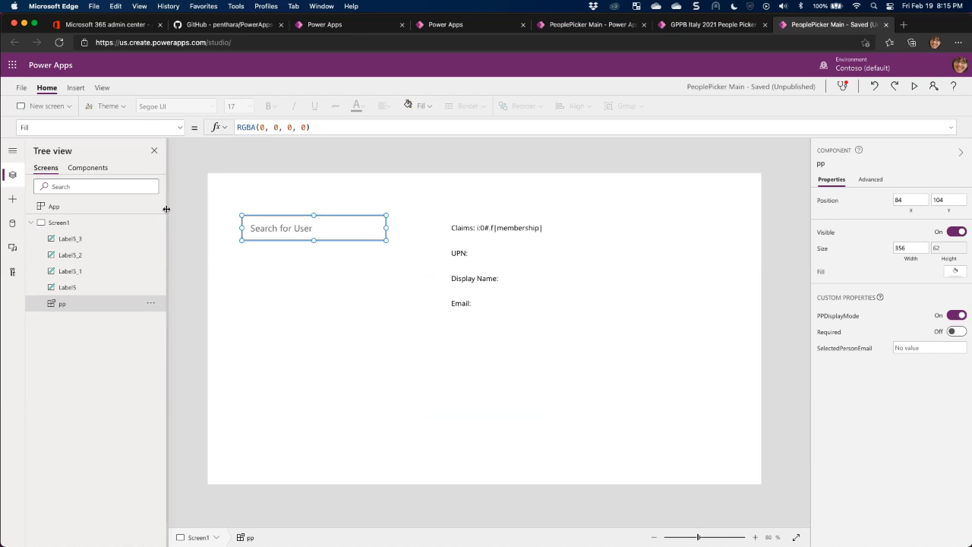
pyautogui.click(903, 351)
pyautogui.click(242, 126)
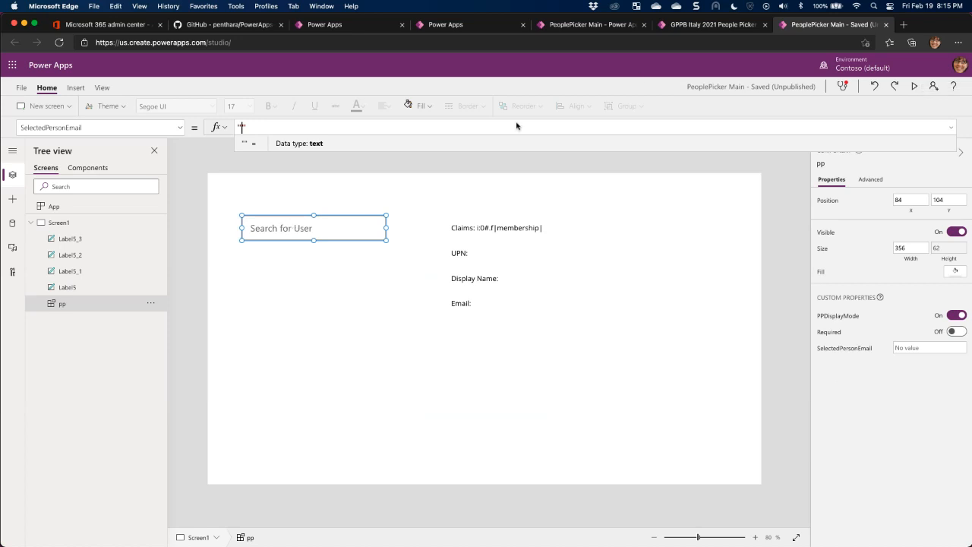
# Search for a person in the running PeoplePicker Main app, select the match and copy the displayed UPN.
pyautogui.click(599, 27)
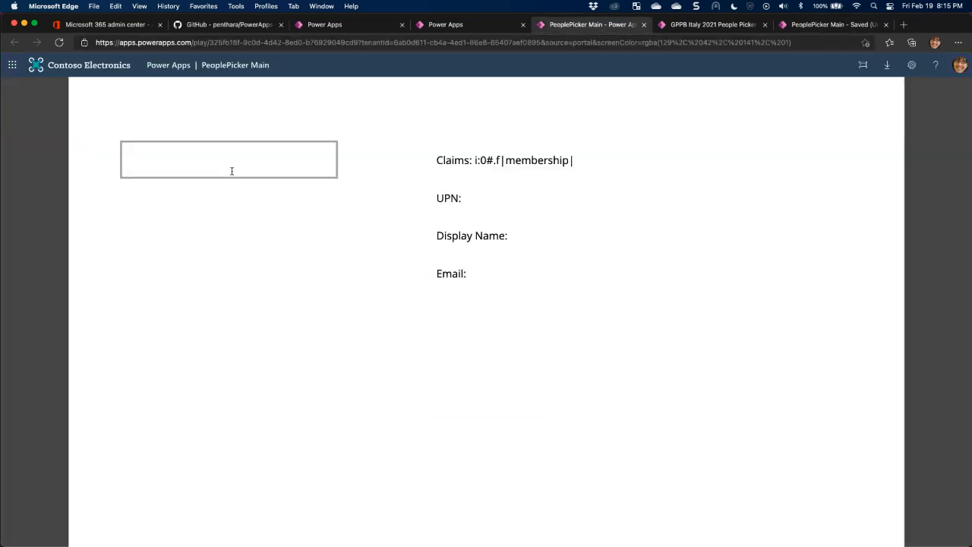
pyautogui.write('meg')
pyautogui.click(212, 199)
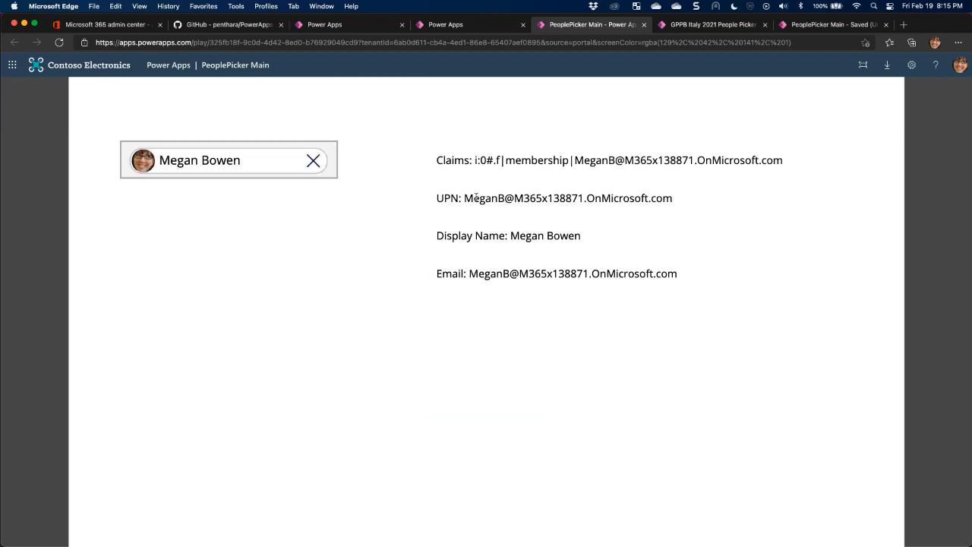
pyautogui.moveTo(466, 198); pyautogui.dragTo(675, 201)
pyautogui.press('super+c')
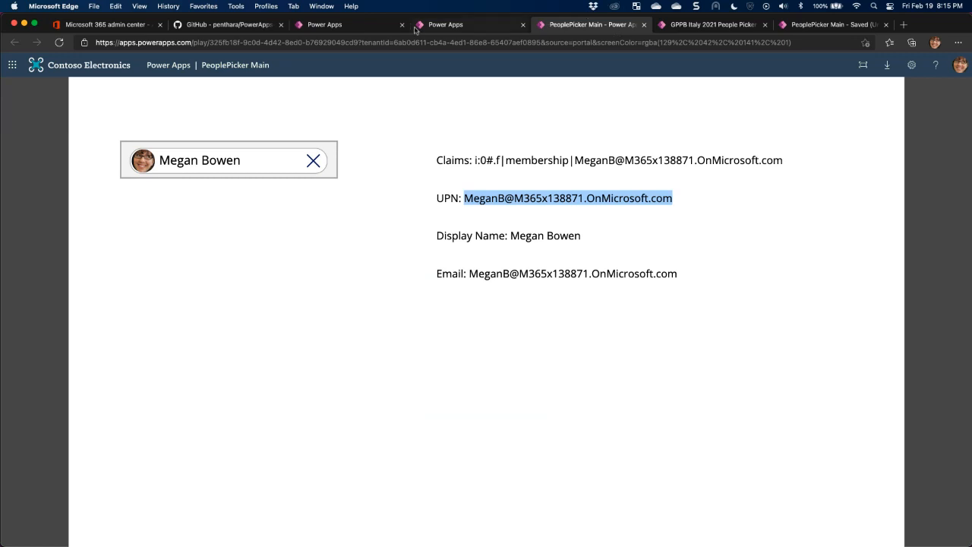
# Return to the studio and set the pp component's SelectedPersonEmail to the copied e-mail address.
pyautogui.click(346, 26)
pyautogui.click(441, 24)
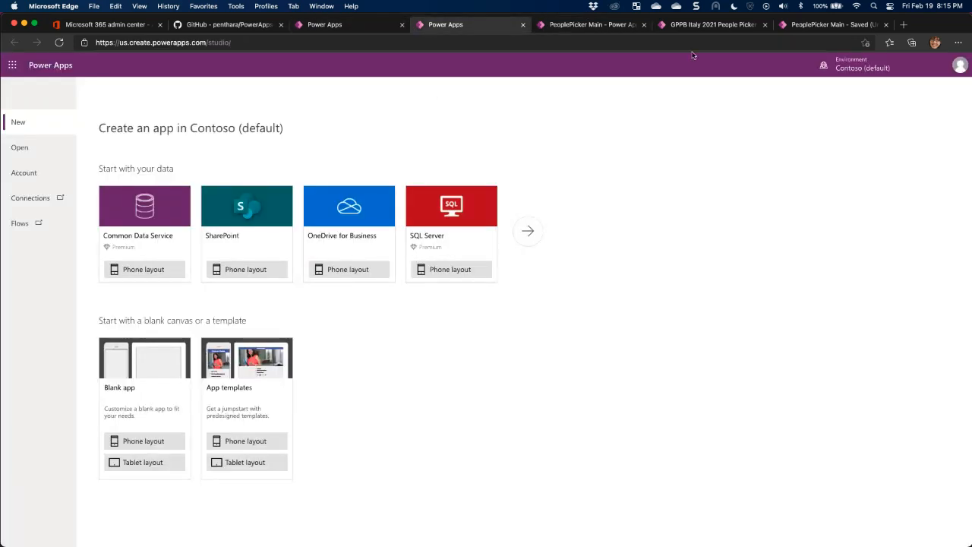
pyautogui.click(830, 25)
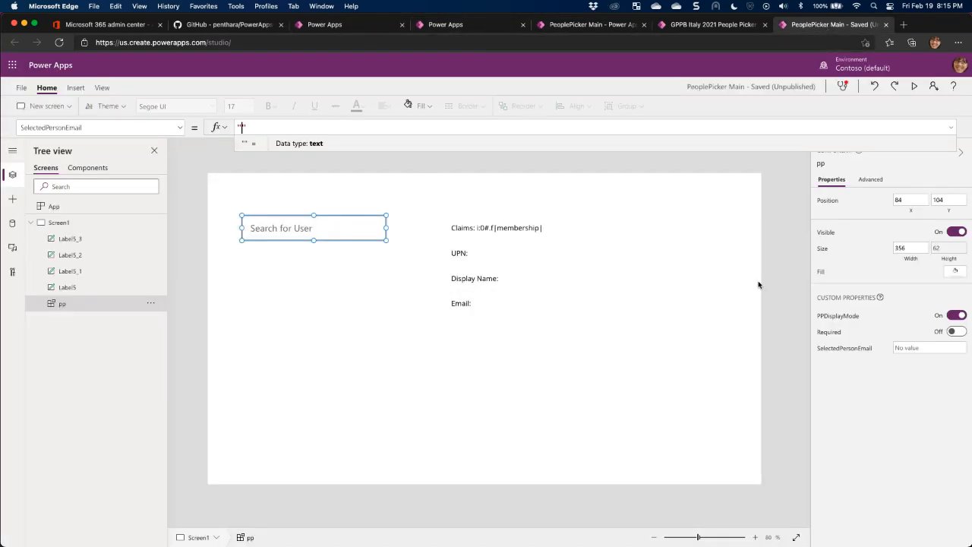
pyautogui.press('super+v')
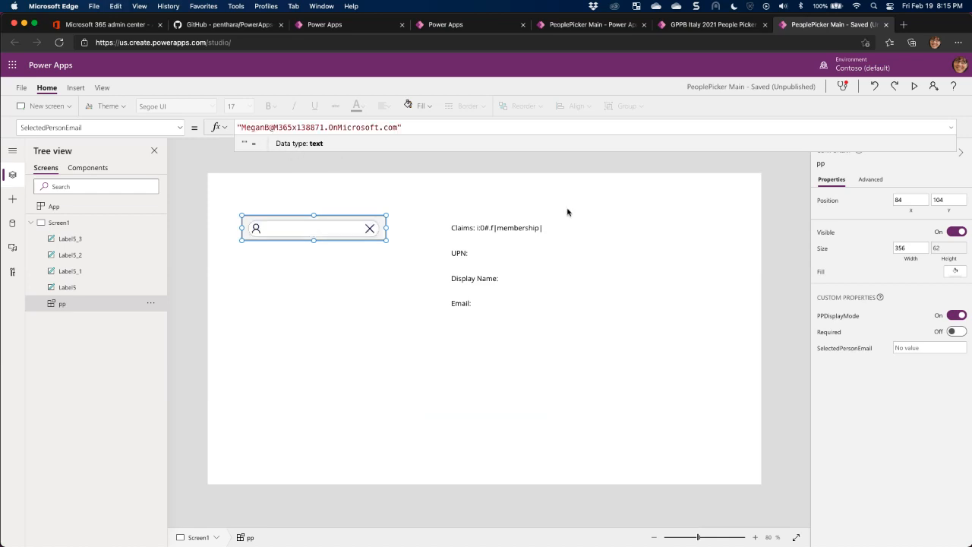
pyautogui.click(583, 205)
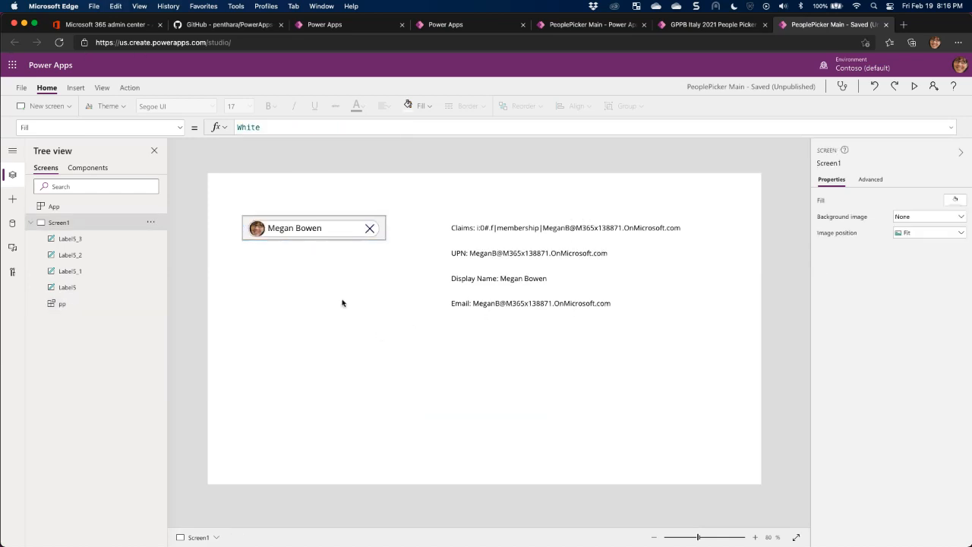
# Clear the e-mail address from the pp component's SelectedPersonEmail property.
pyautogui.click(310, 238)
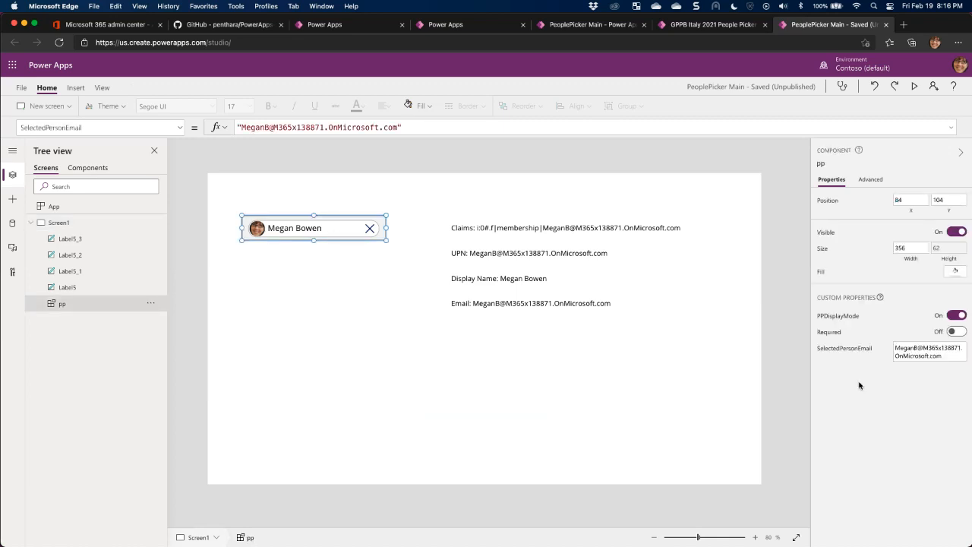
pyautogui.click(908, 351)
pyautogui.moveTo(942, 355); pyautogui.dragTo(888, 349)
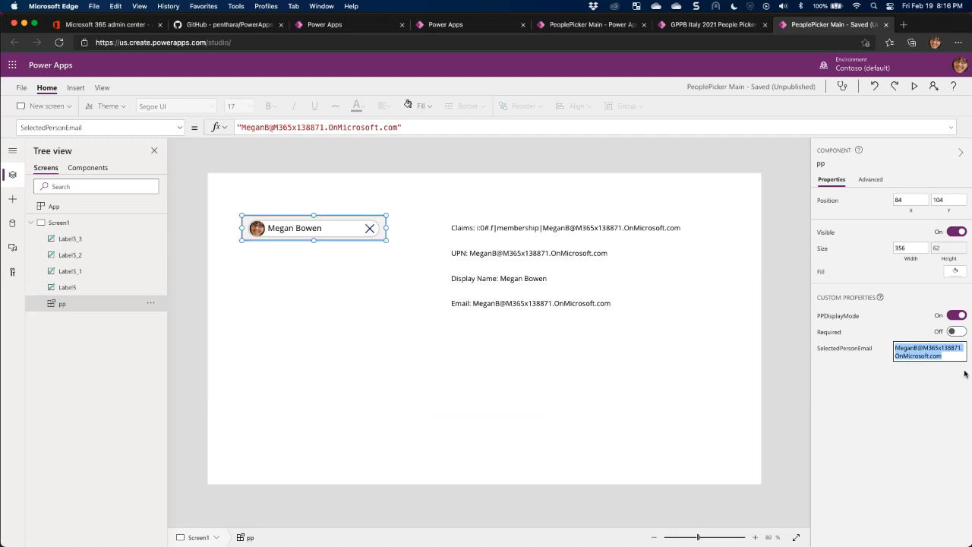
pyautogui.press('BackSpace')
pyautogui.click(375, 350)
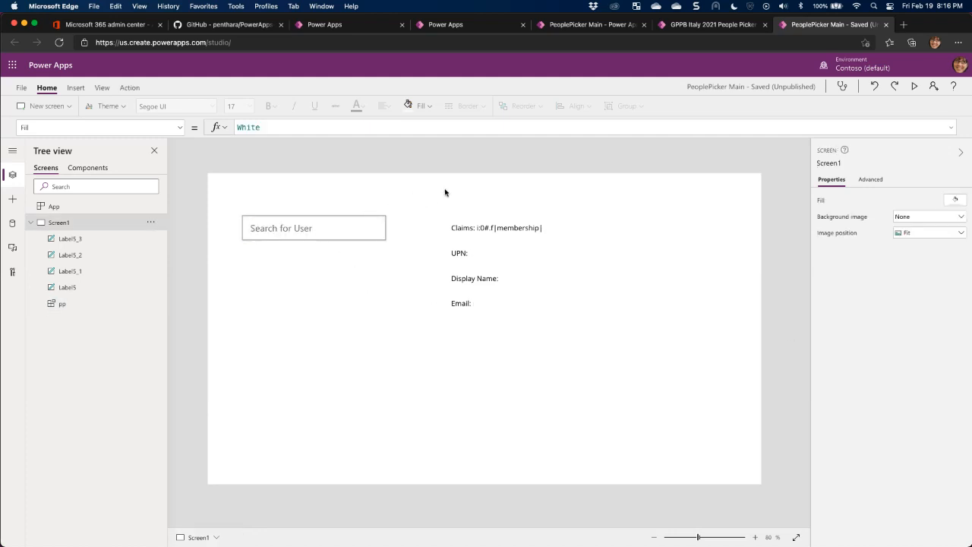
# Turn the pp component's PPDisplayMode property off and back on.
pyautogui.click(291, 236)
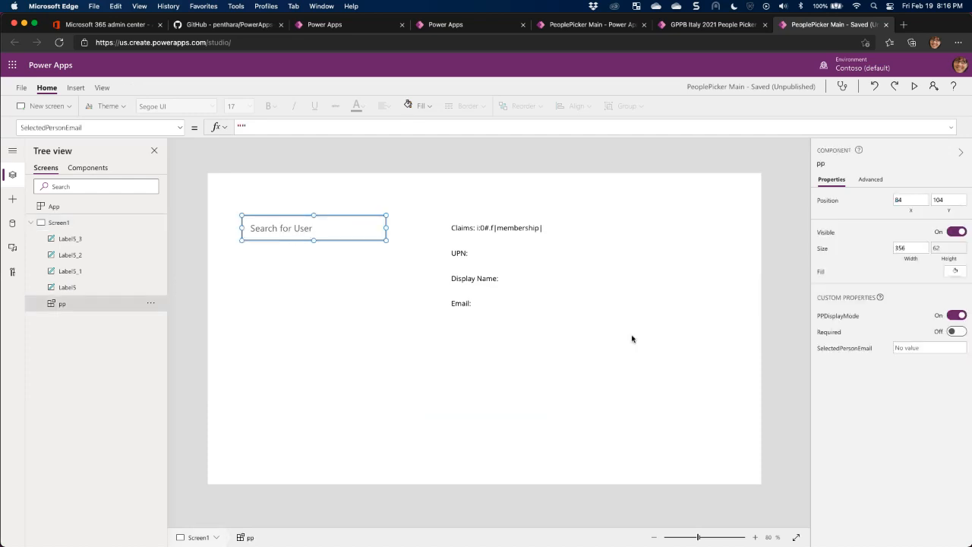
pyautogui.click(951, 315)
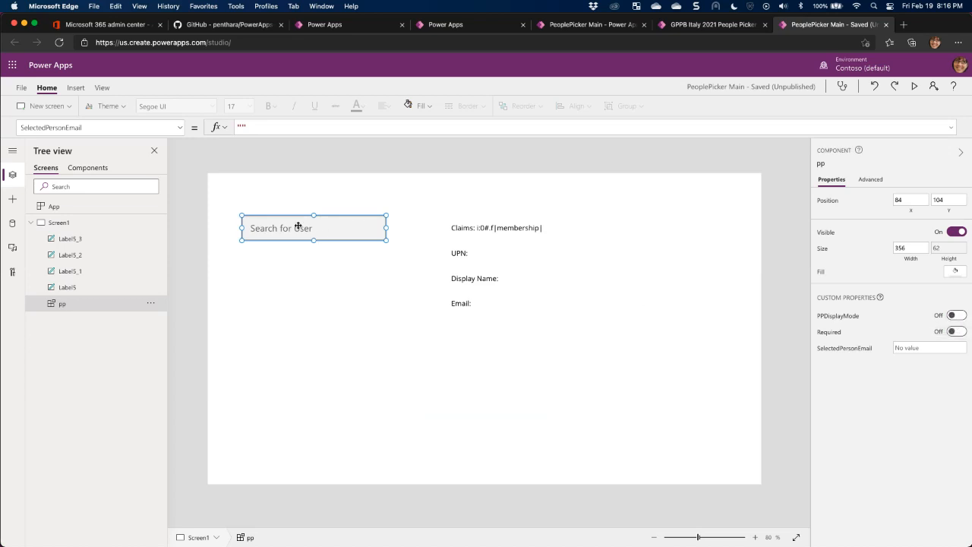
pyautogui.click(956, 316)
# Turn on the pp component's Required property and briefly compare it with the running PeoplePicker Main app.
pyautogui.click(956, 332)
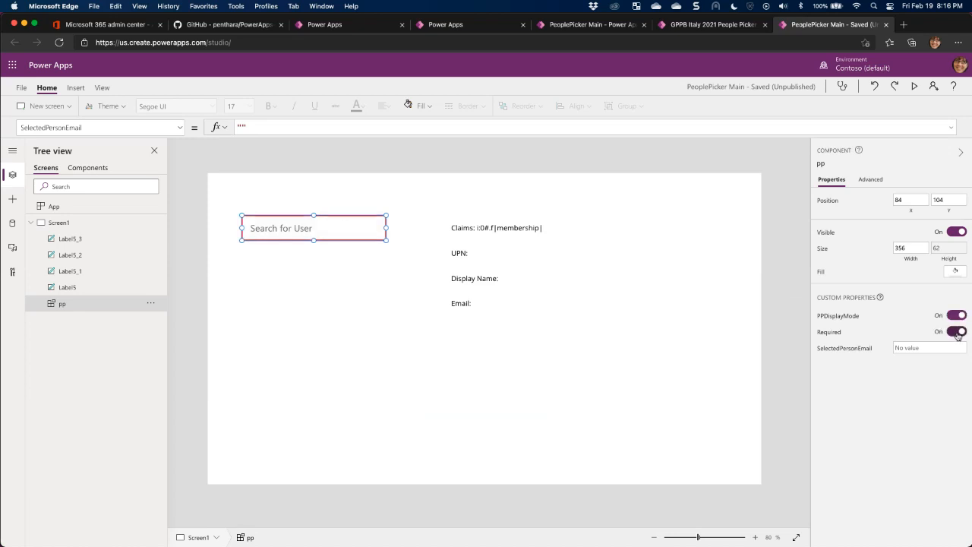
pyautogui.click(624, 326)
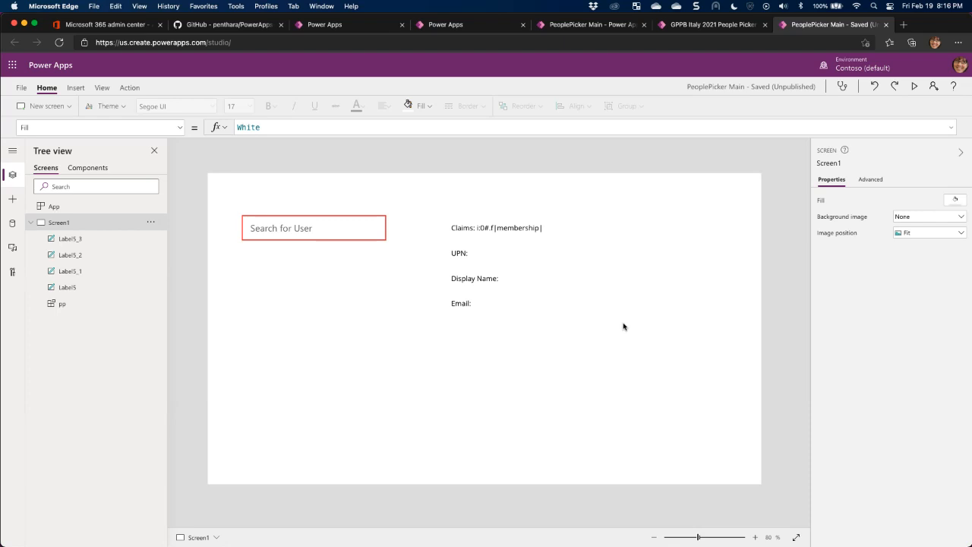
pyautogui.click(593, 25)
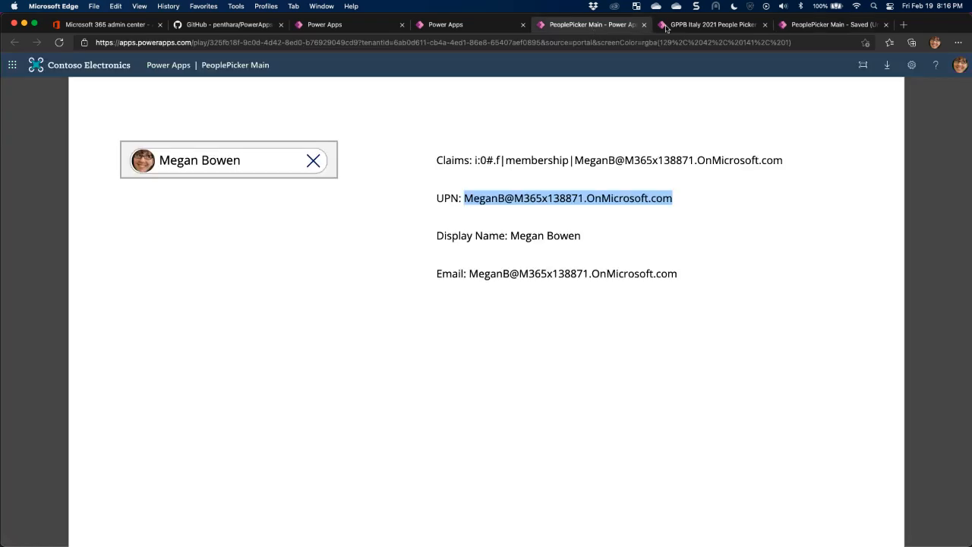
pyautogui.click(803, 26)
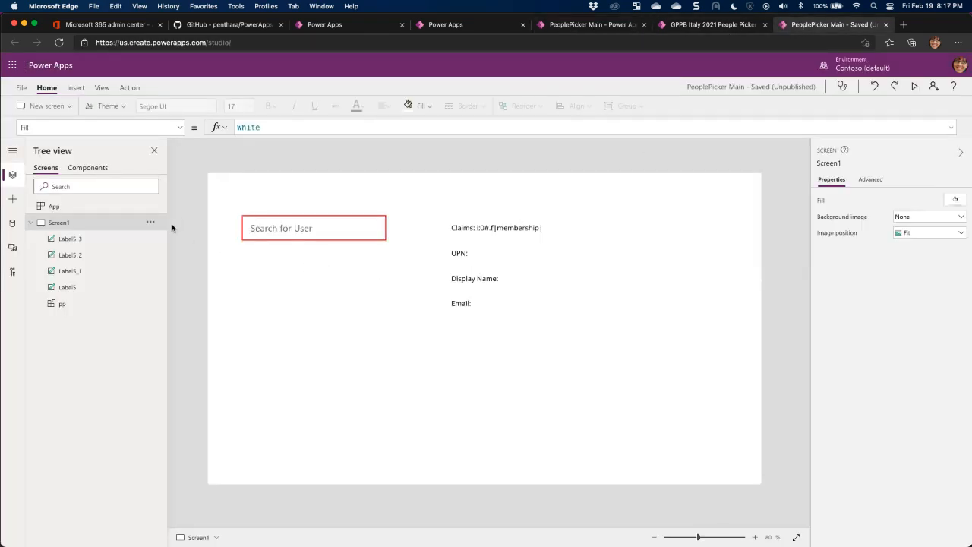
# Look through the property list of the txtSearchUser input and the output properties of the PeoplePicker component.
pyautogui.click(99, 167)
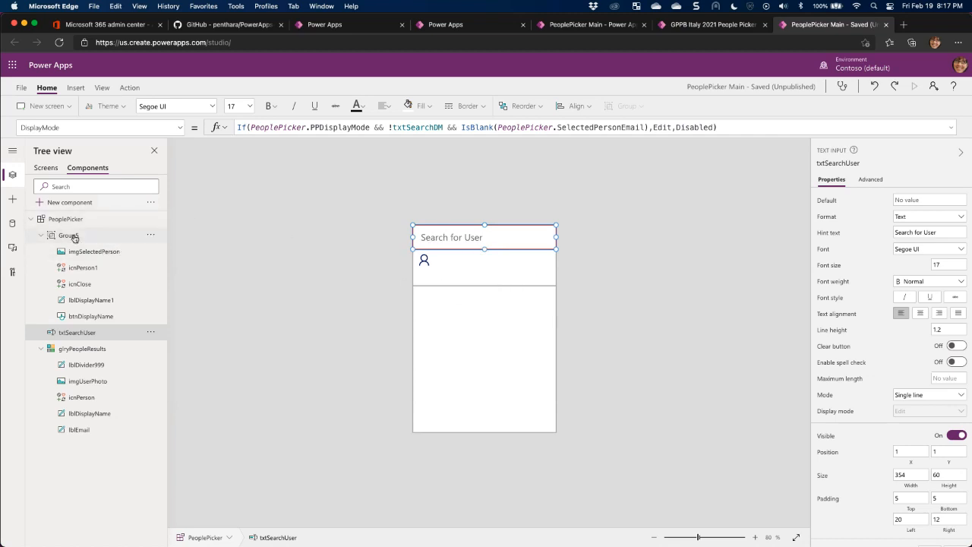
pyautogui.click(180, 126)
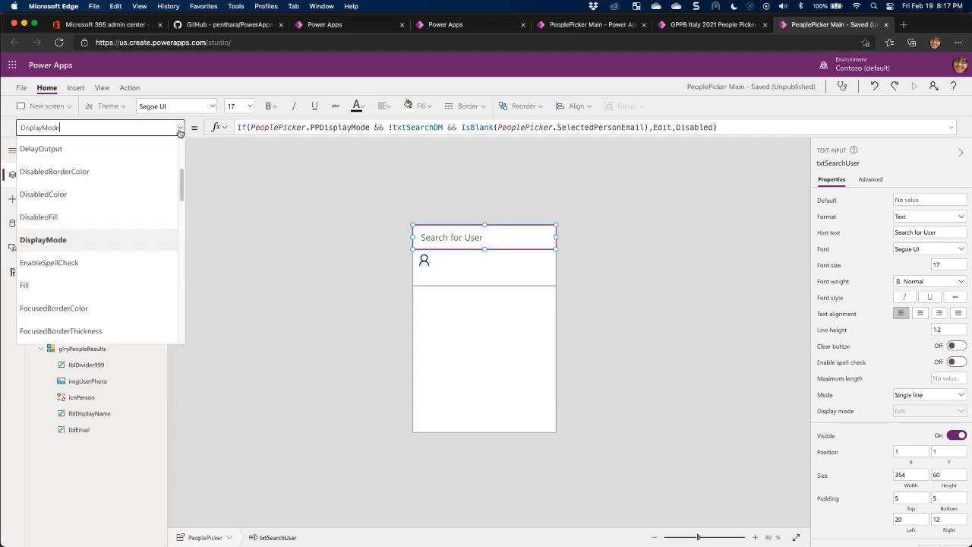
pyautogui.scroll(4, 85, 243)
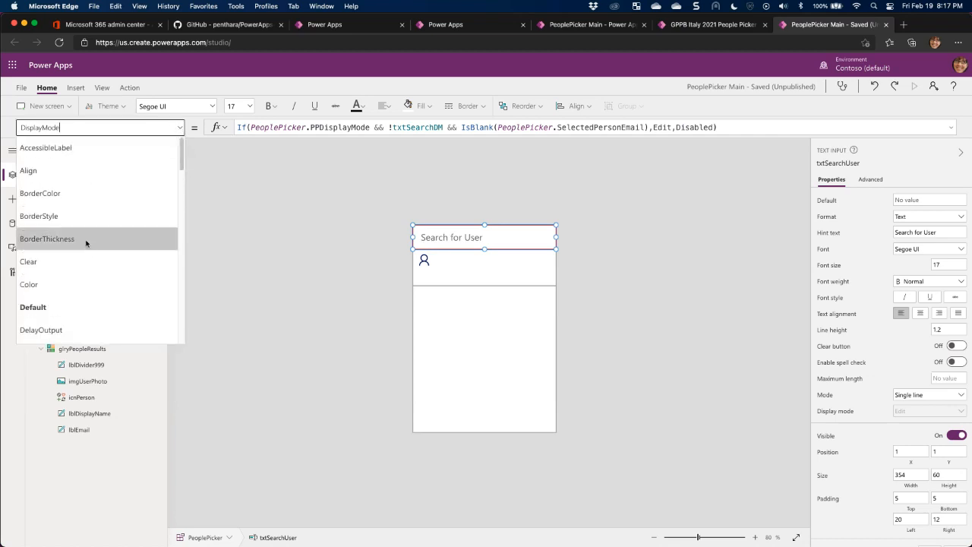
pyautogui.scroll(-7, 83, 220)
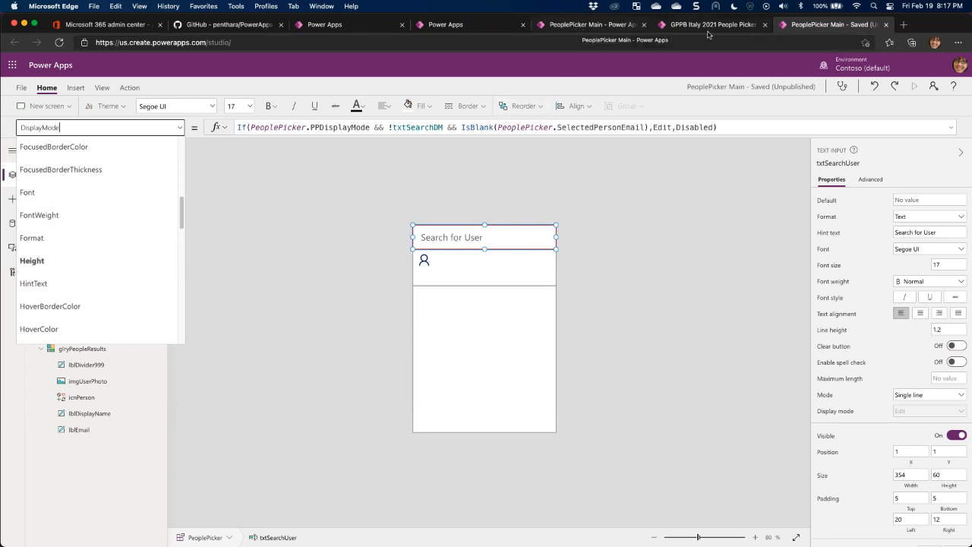
pyautogui.click(339, 190)
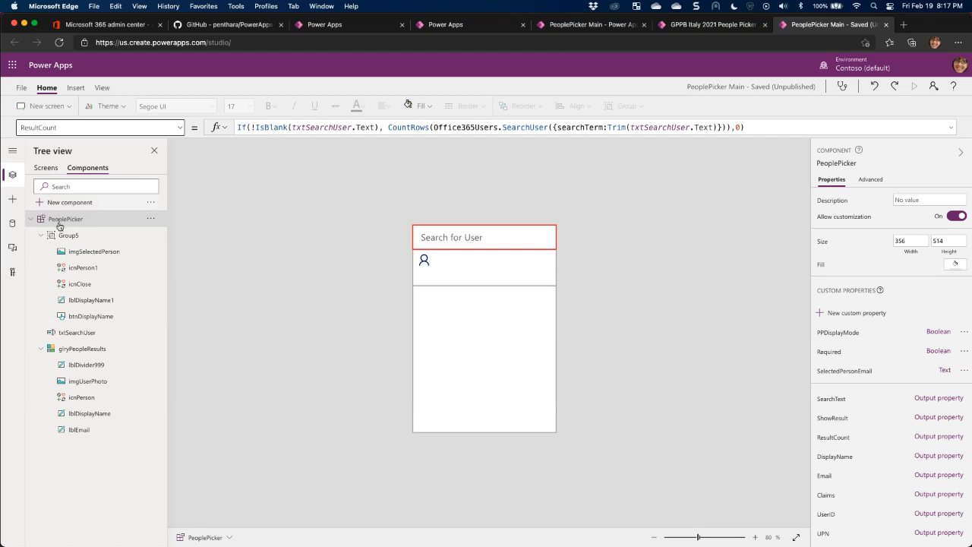
# Examine the blank SearchText condition in the Height formula of the pp component on Screen1.
pyautogui.click(46, 167)
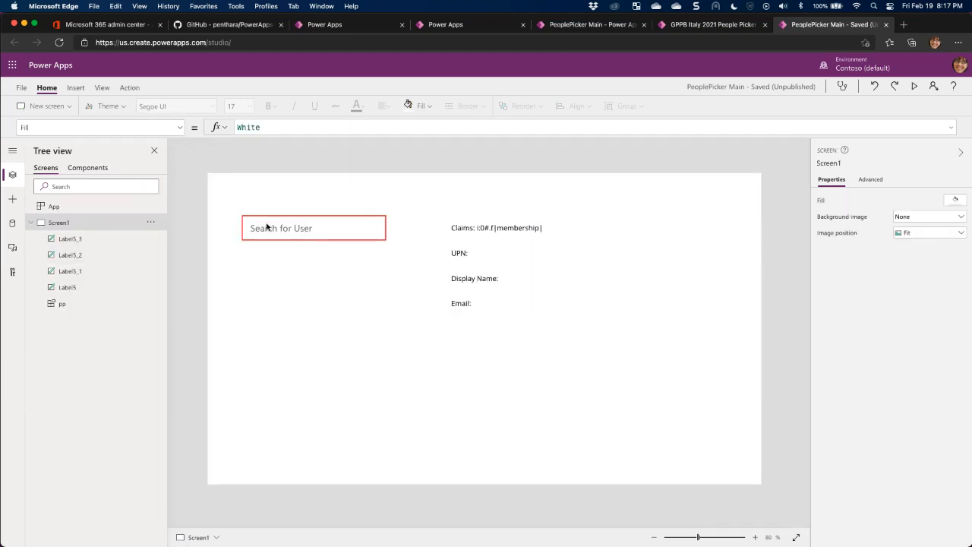
pyautogui.click(268, 226)
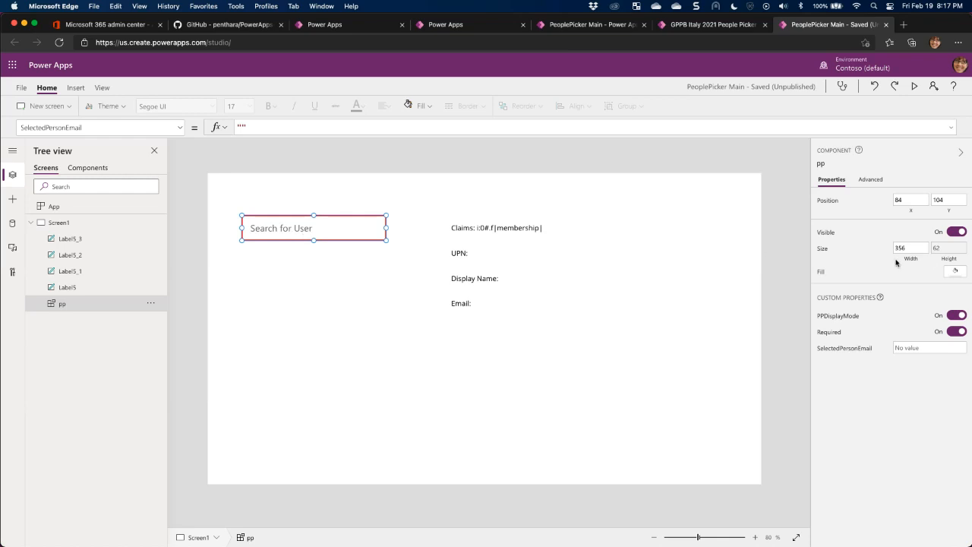
pyautogui.click(953, 253)
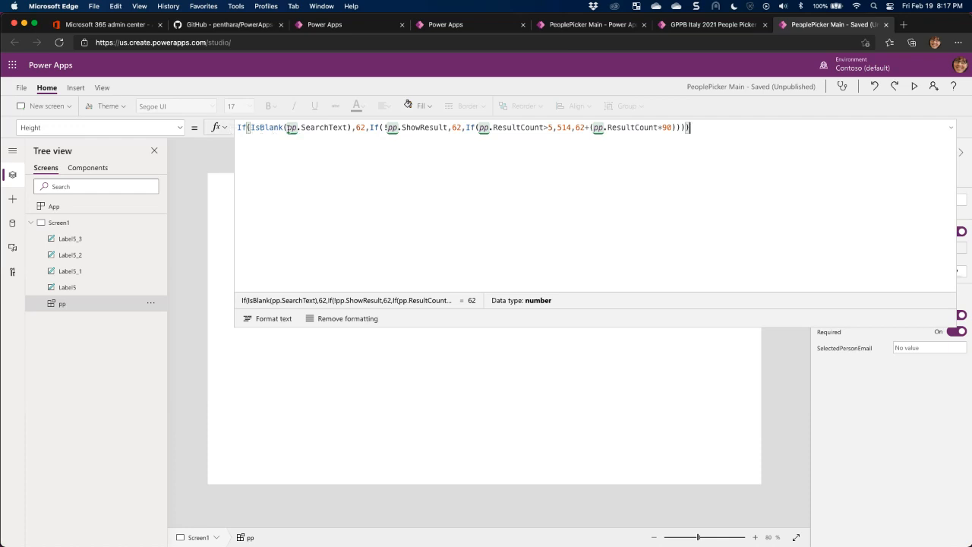
pyautogui.moveTo(351, 127); pyautogui.dragTo(251, 127)
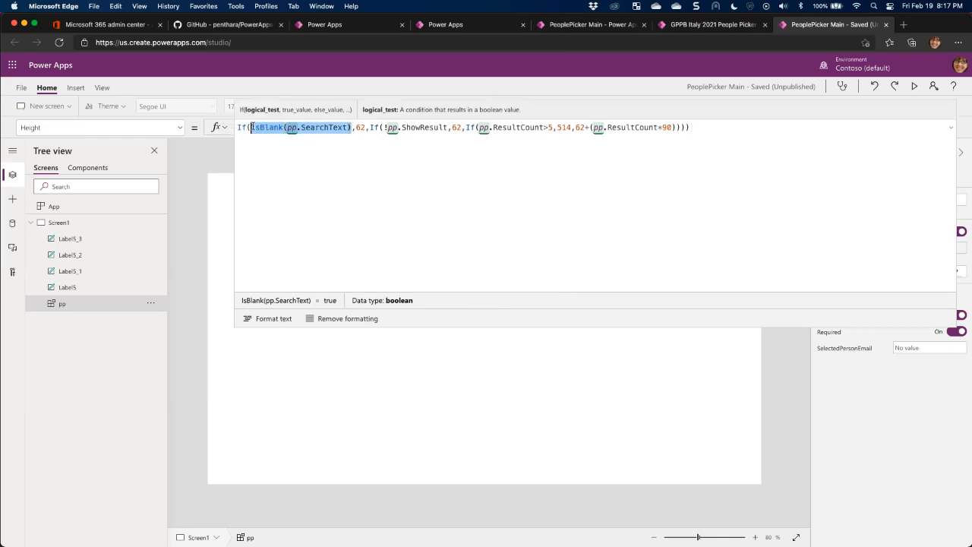
pyautogui.click(355, 127)
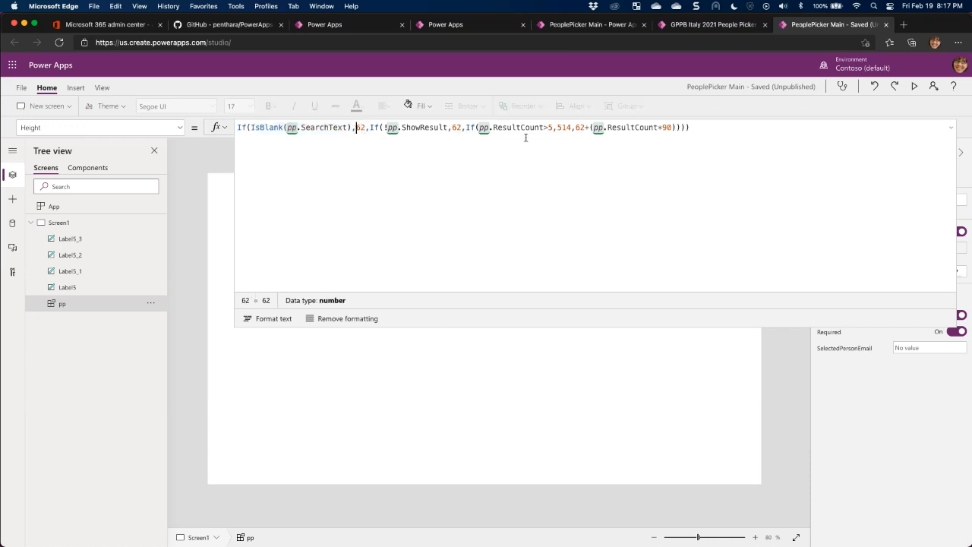
pyautogui.click(950, 127)
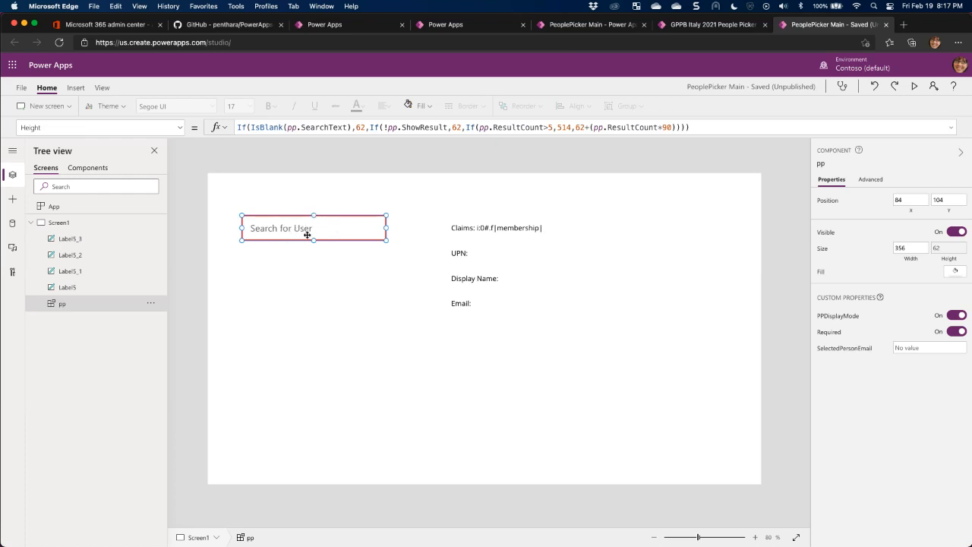
# Examine the ShowResult and ResultCount conditions and their height values in the pp component's Height formula.
pyautogui.click(388, 134)
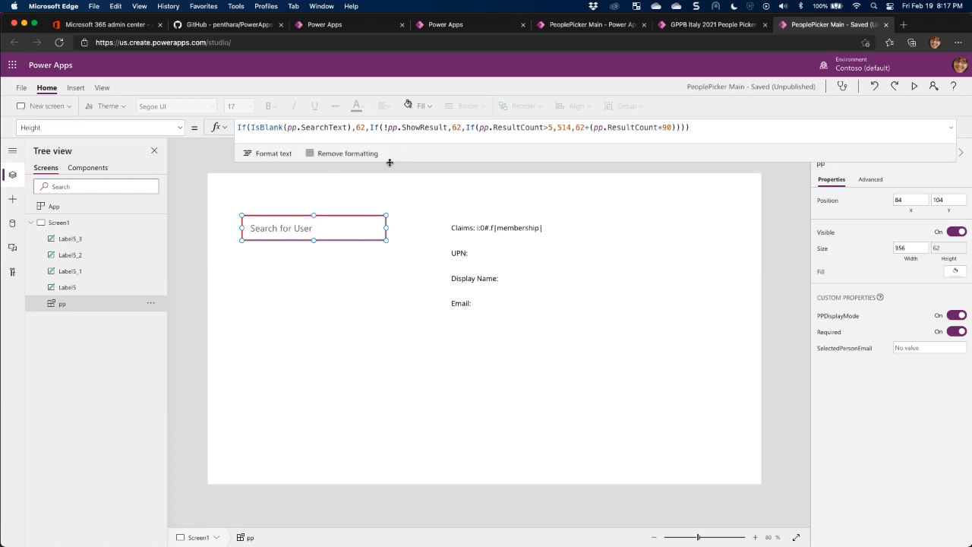
pyautogui.doubleClick(416, 127)
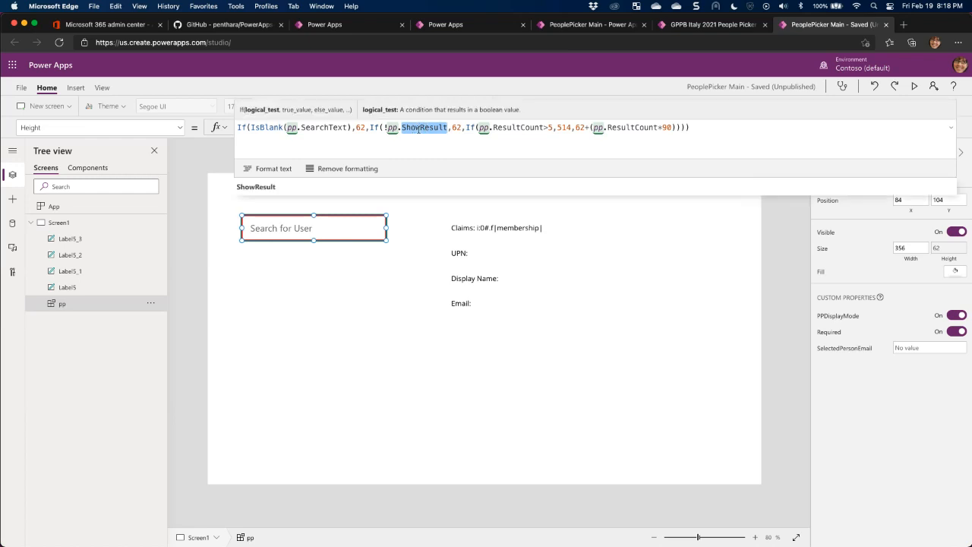
pyautogui.click(453, 128)
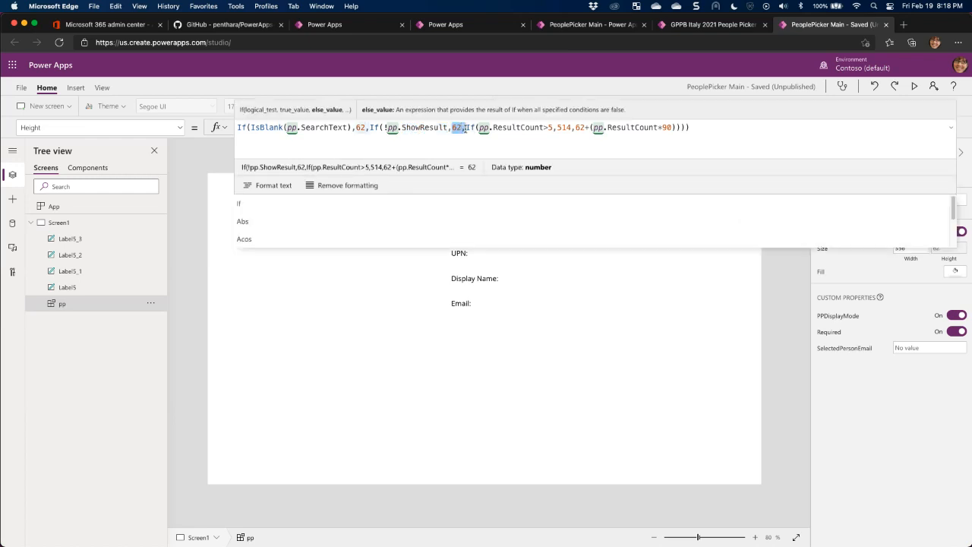
pyautogui.click(516, 128)
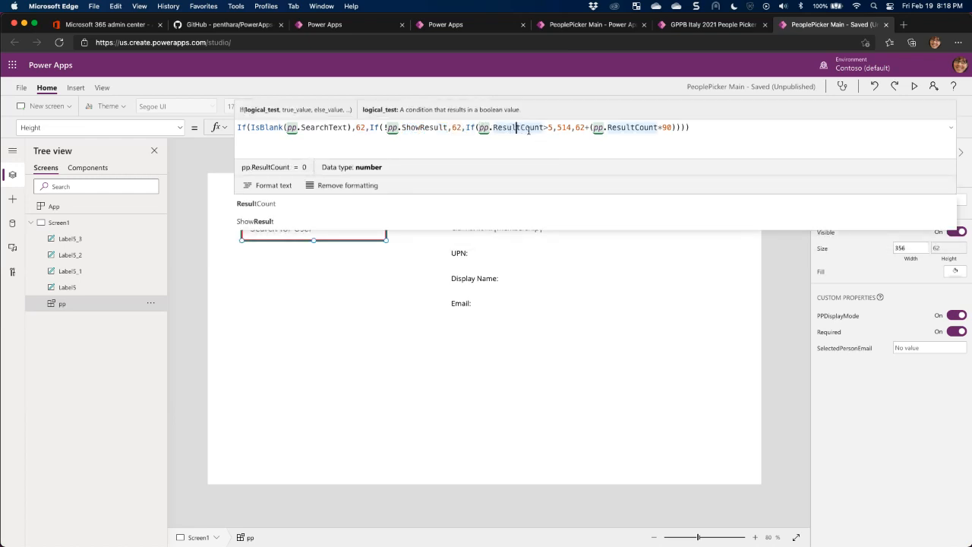
pyautogui.doubleClick(560, 127)
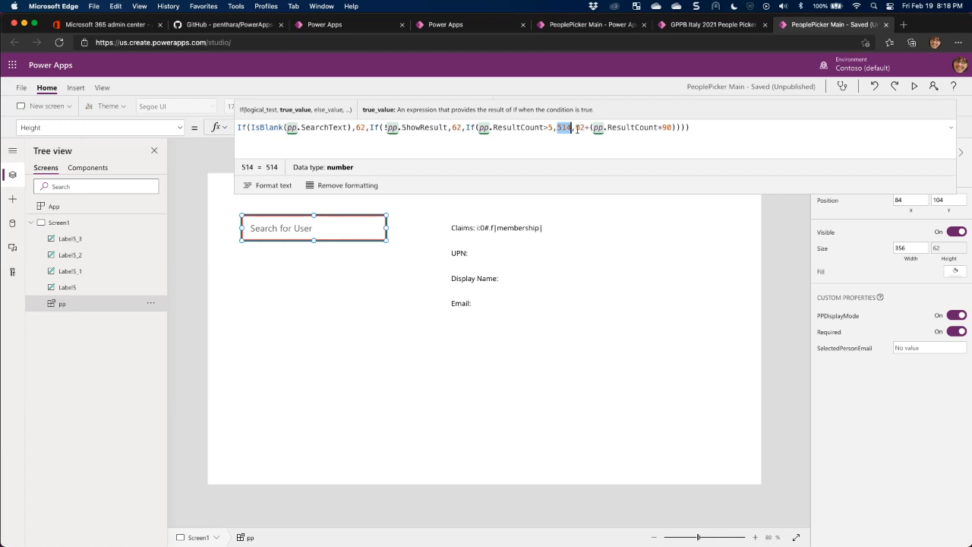
pyautogui.doubleClick(579, 128)
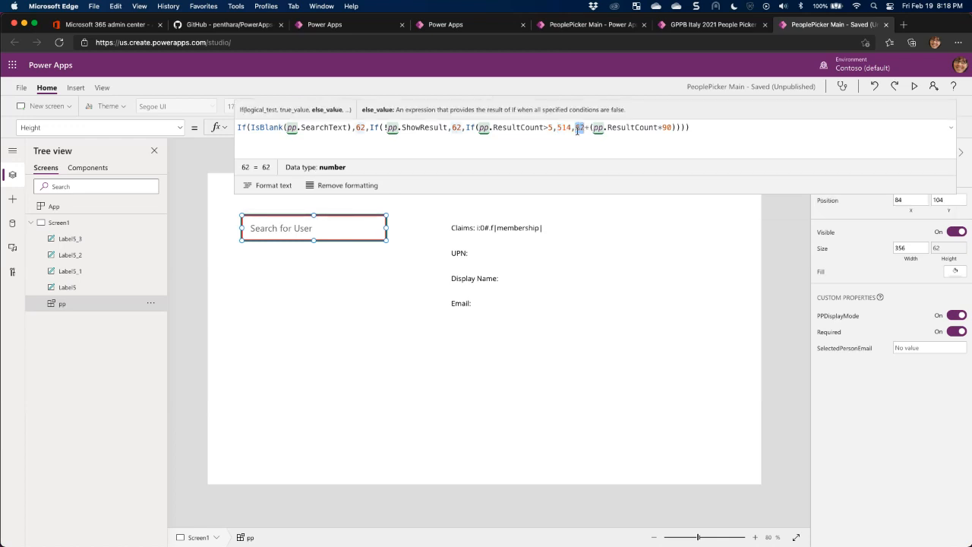
pyautogui.click(666, 128)
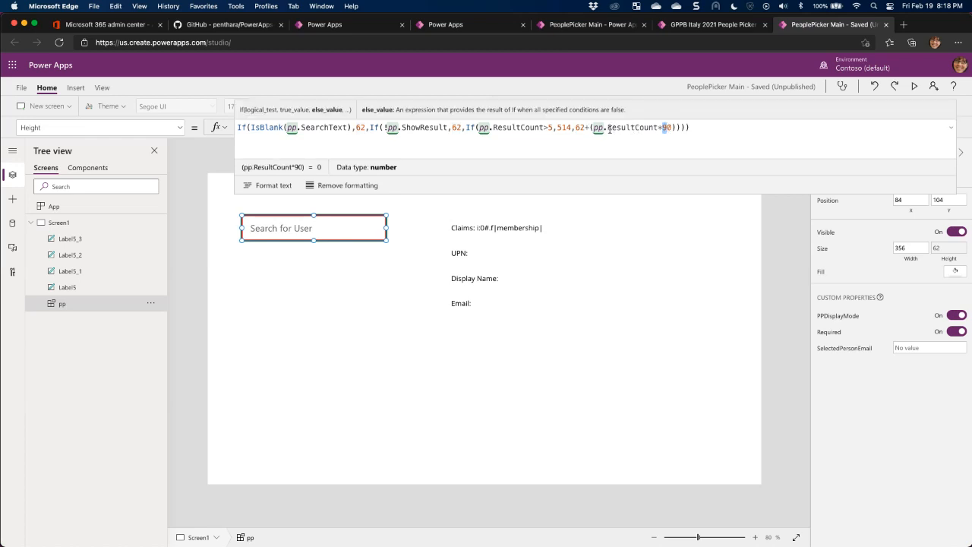
pyautogui.moveTo(609, 128); pyautogui.dragTo(656, 130)
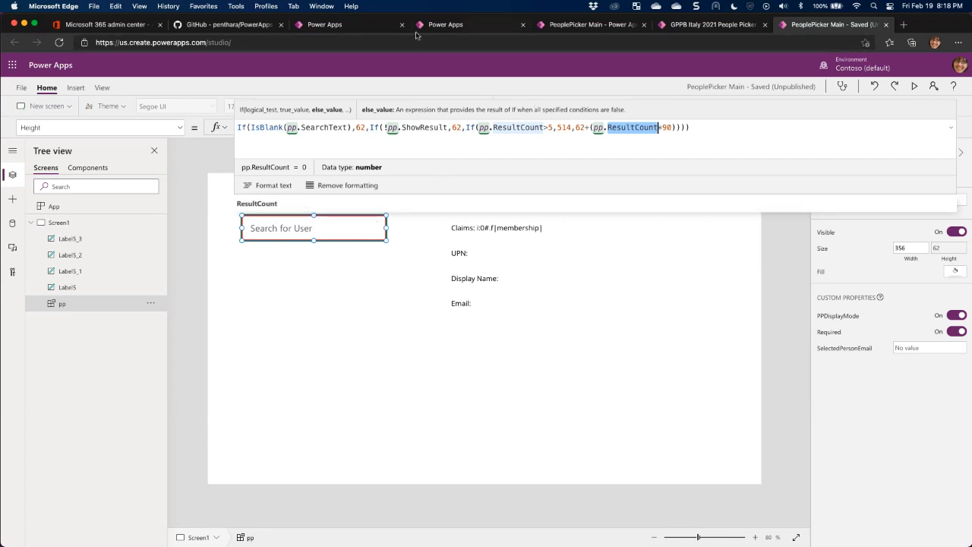
# Switch to the running PeoplePicker Main app, remove the selected person and search for users matching "gr".
pyautogui.click(439, 26)
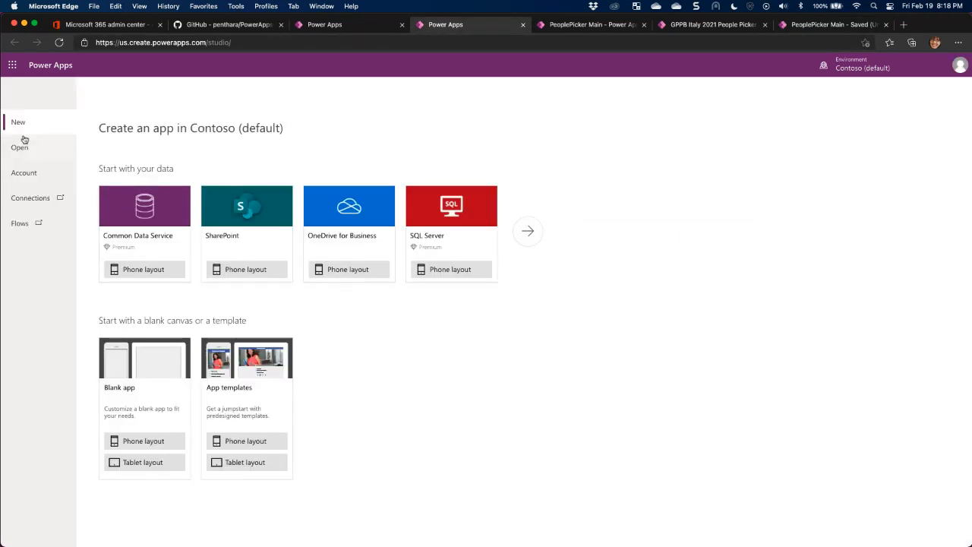
pyautogui.click(575, 26)
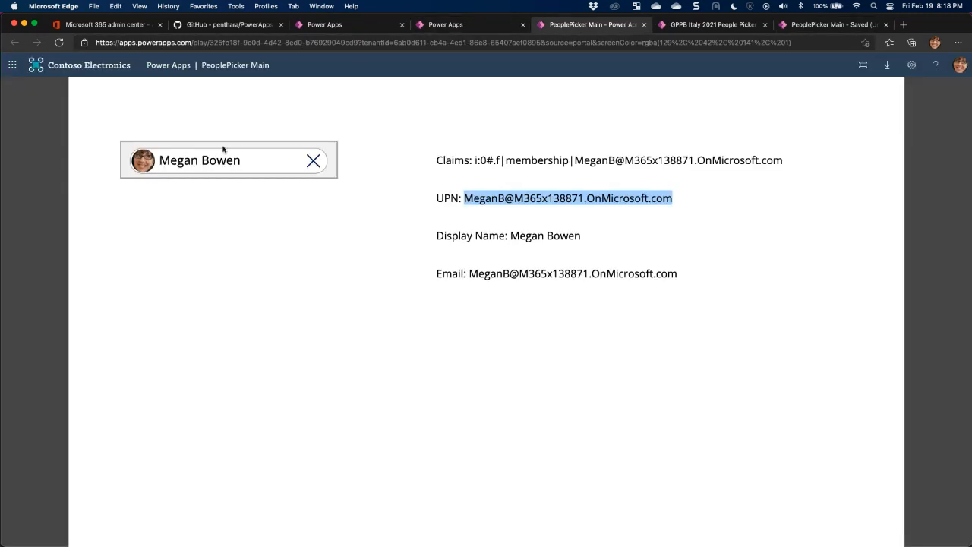
pyautogui.click(312, 160)
pyautogui.click(261, 164)
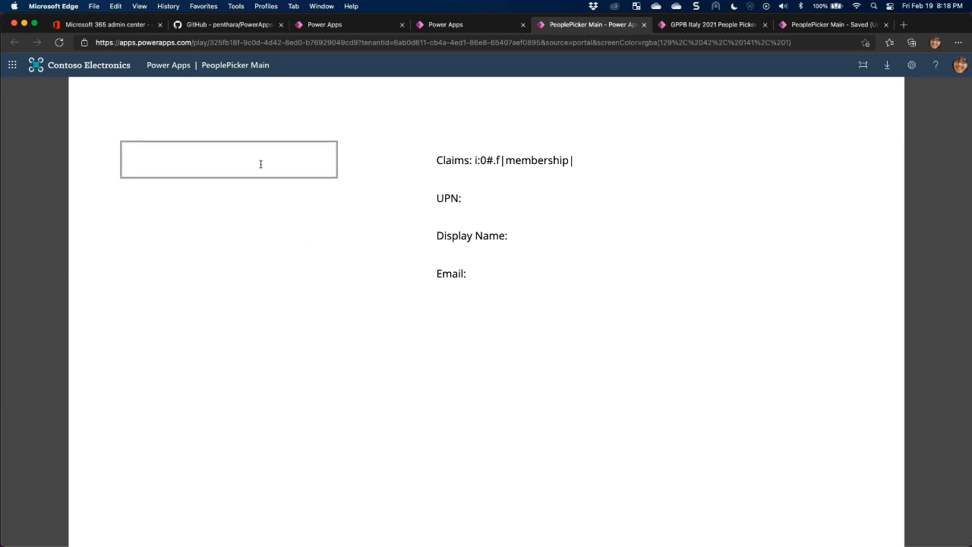
pyautogui.write('gr')
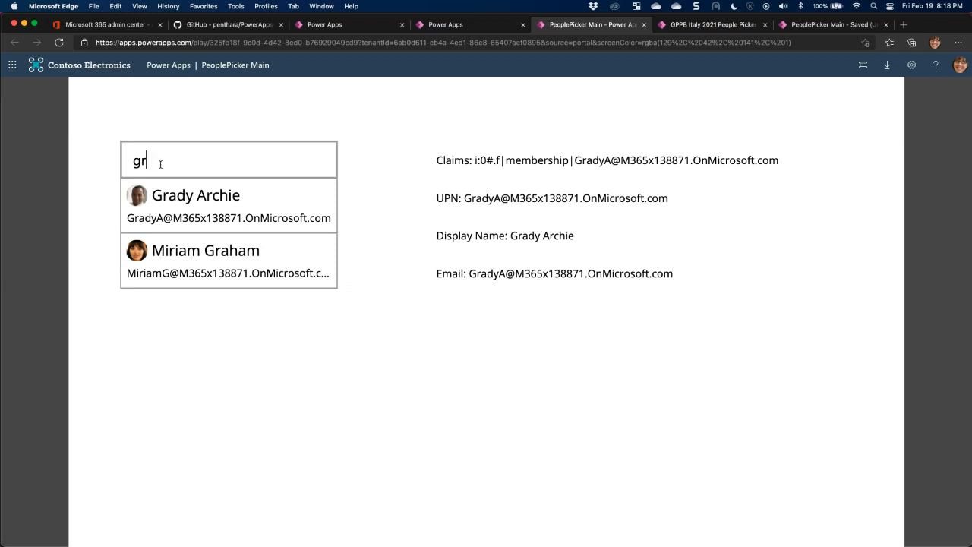
# Replace the people picker's search text with "a" and look through the list of matching users.
pyautogui.doubleClick(140, 161)
pyautogui.write('a')
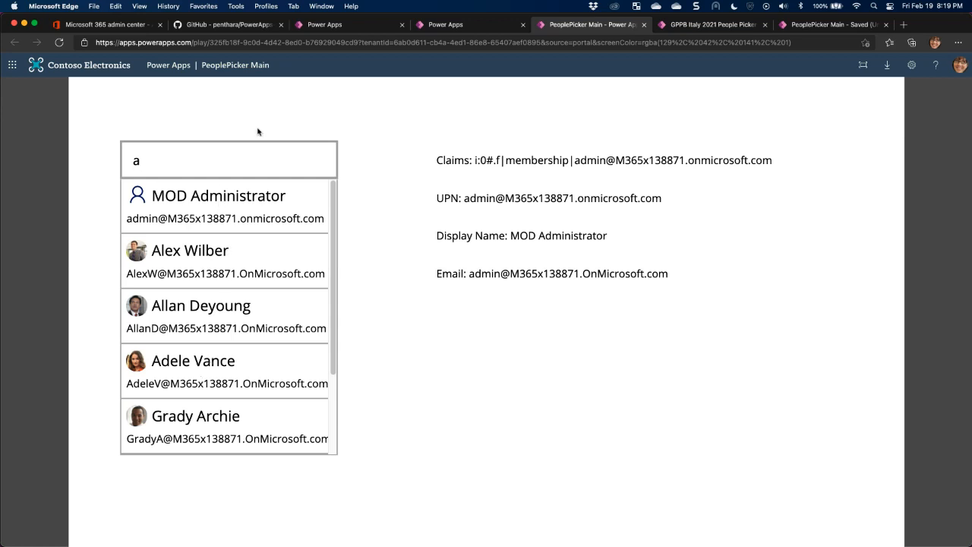
pyautogui.scroll(-3, 220, 345)
pyautogui.scroll(3, 226, 341)
pyautogui.scroll(-2, 226, 341)
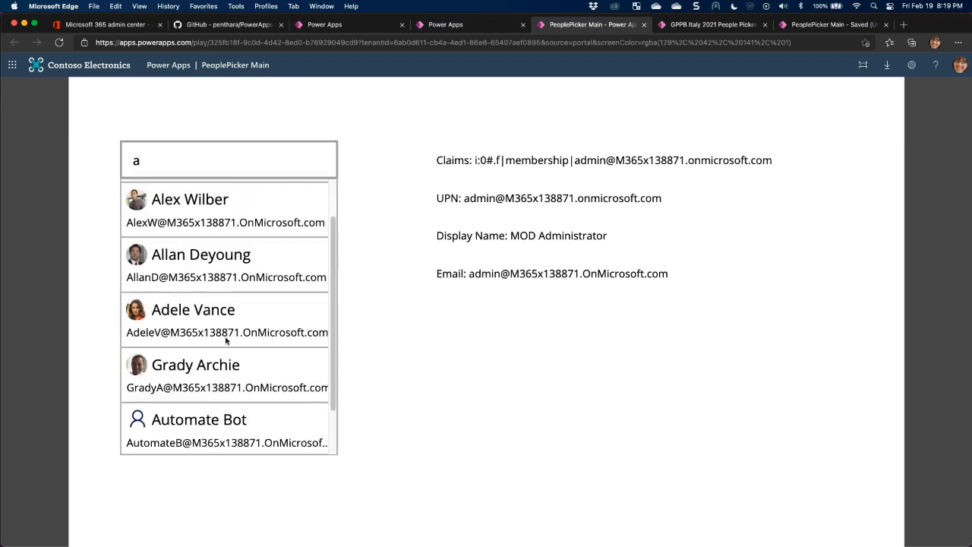
pyautogui.scroll(2, 226, 341)
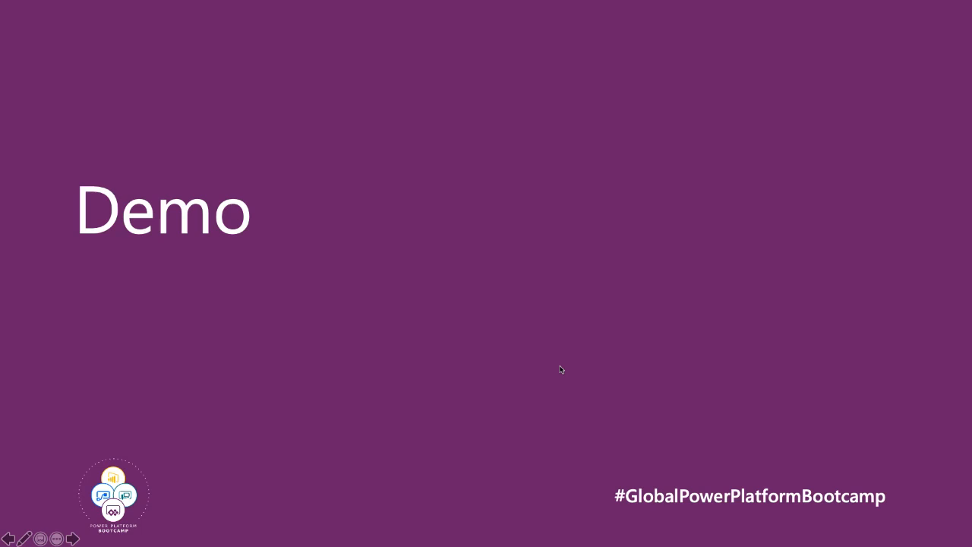
pyautogui.click(561, 369)
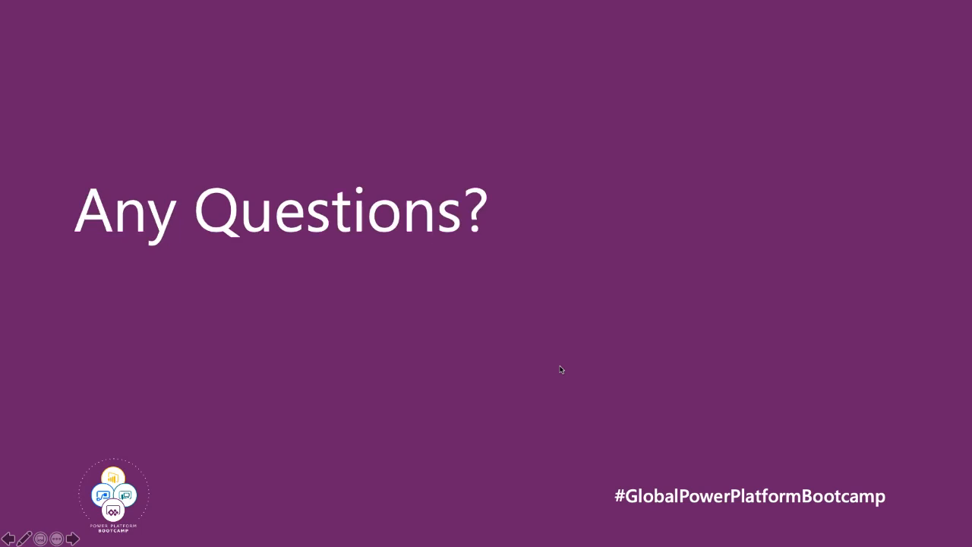